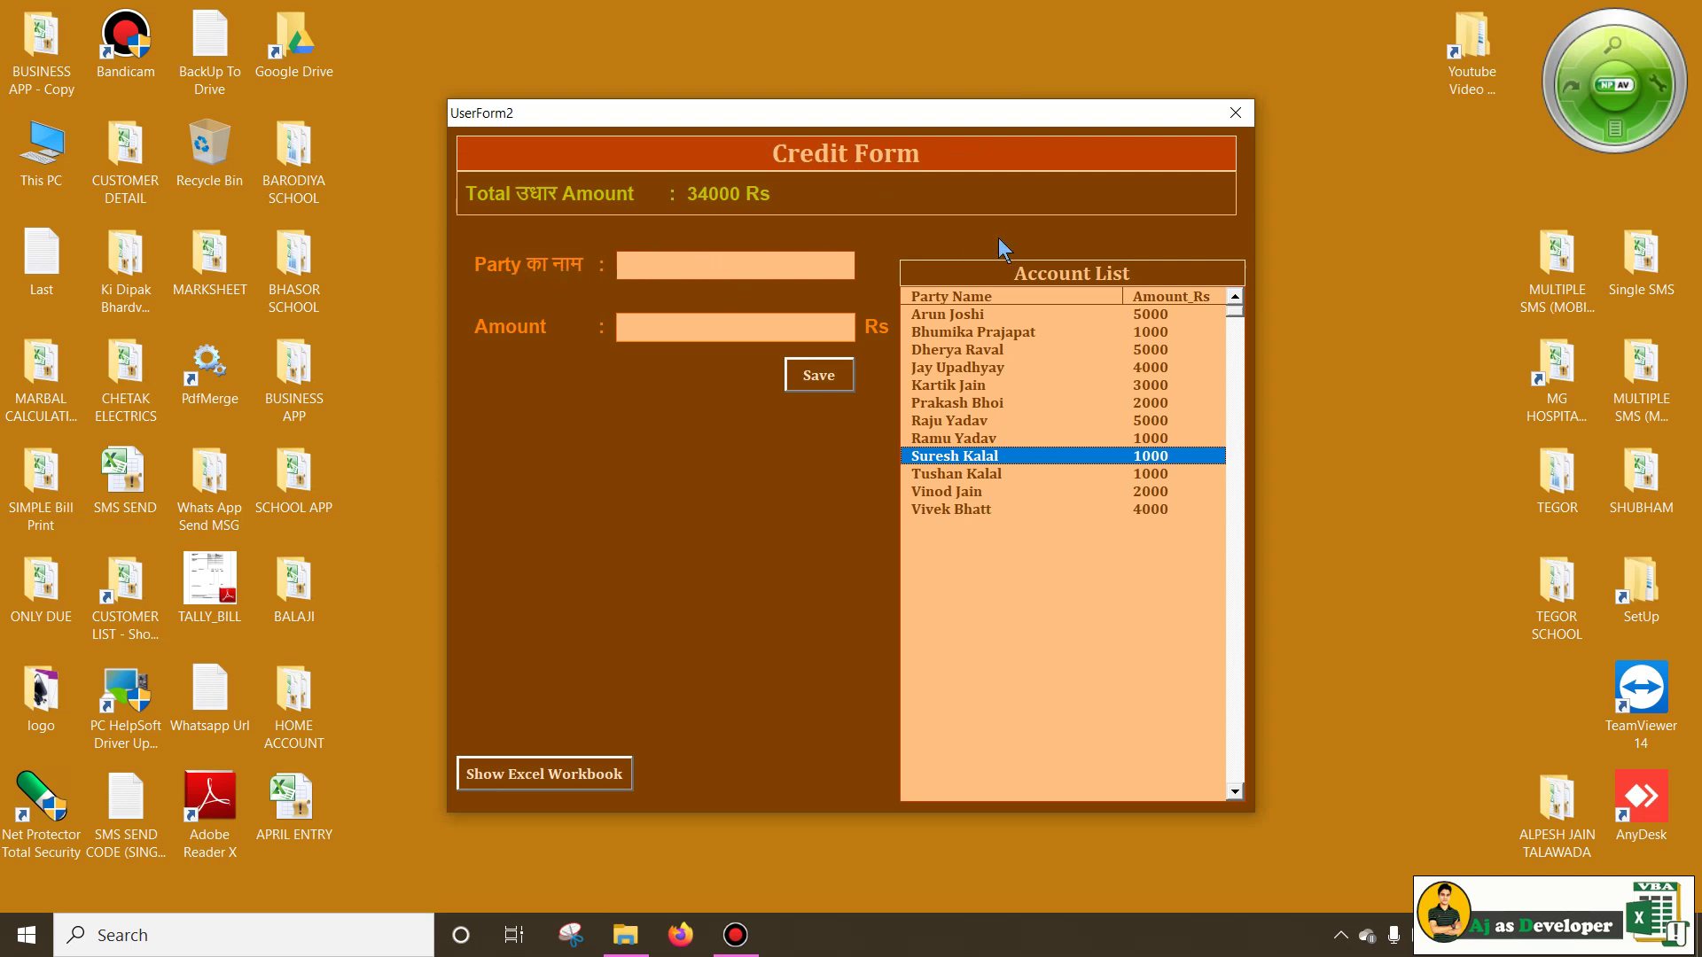
left_click(838, 266)
left_click(844, 265)
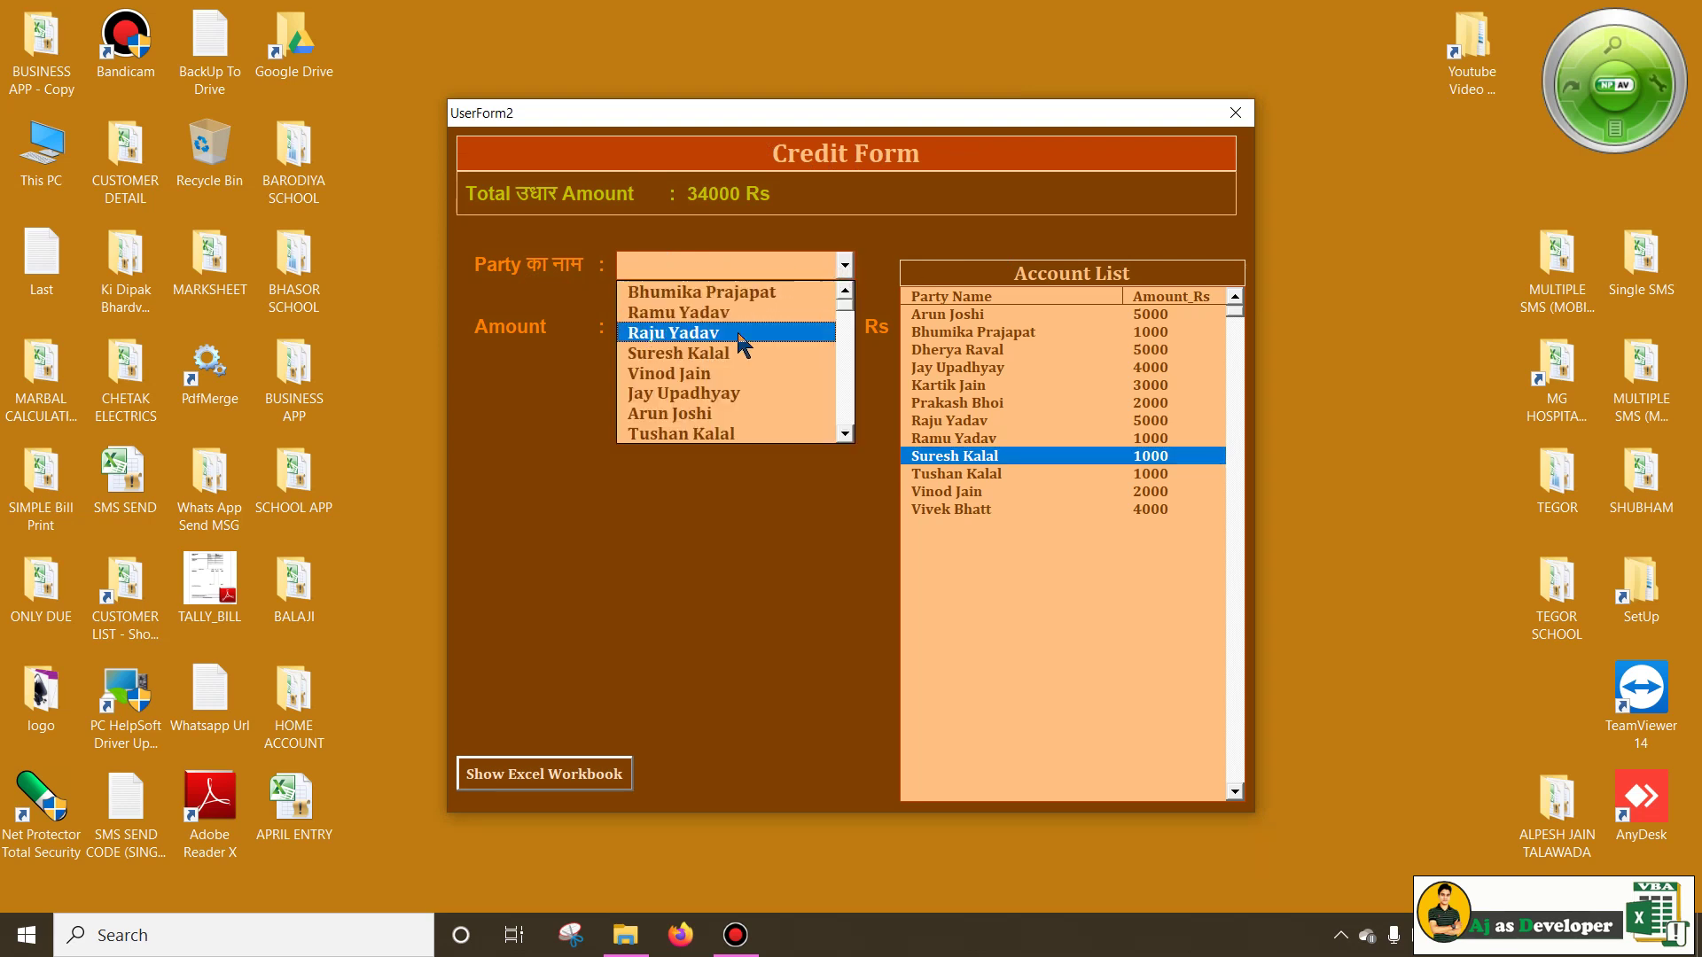
left_click(707, 375)
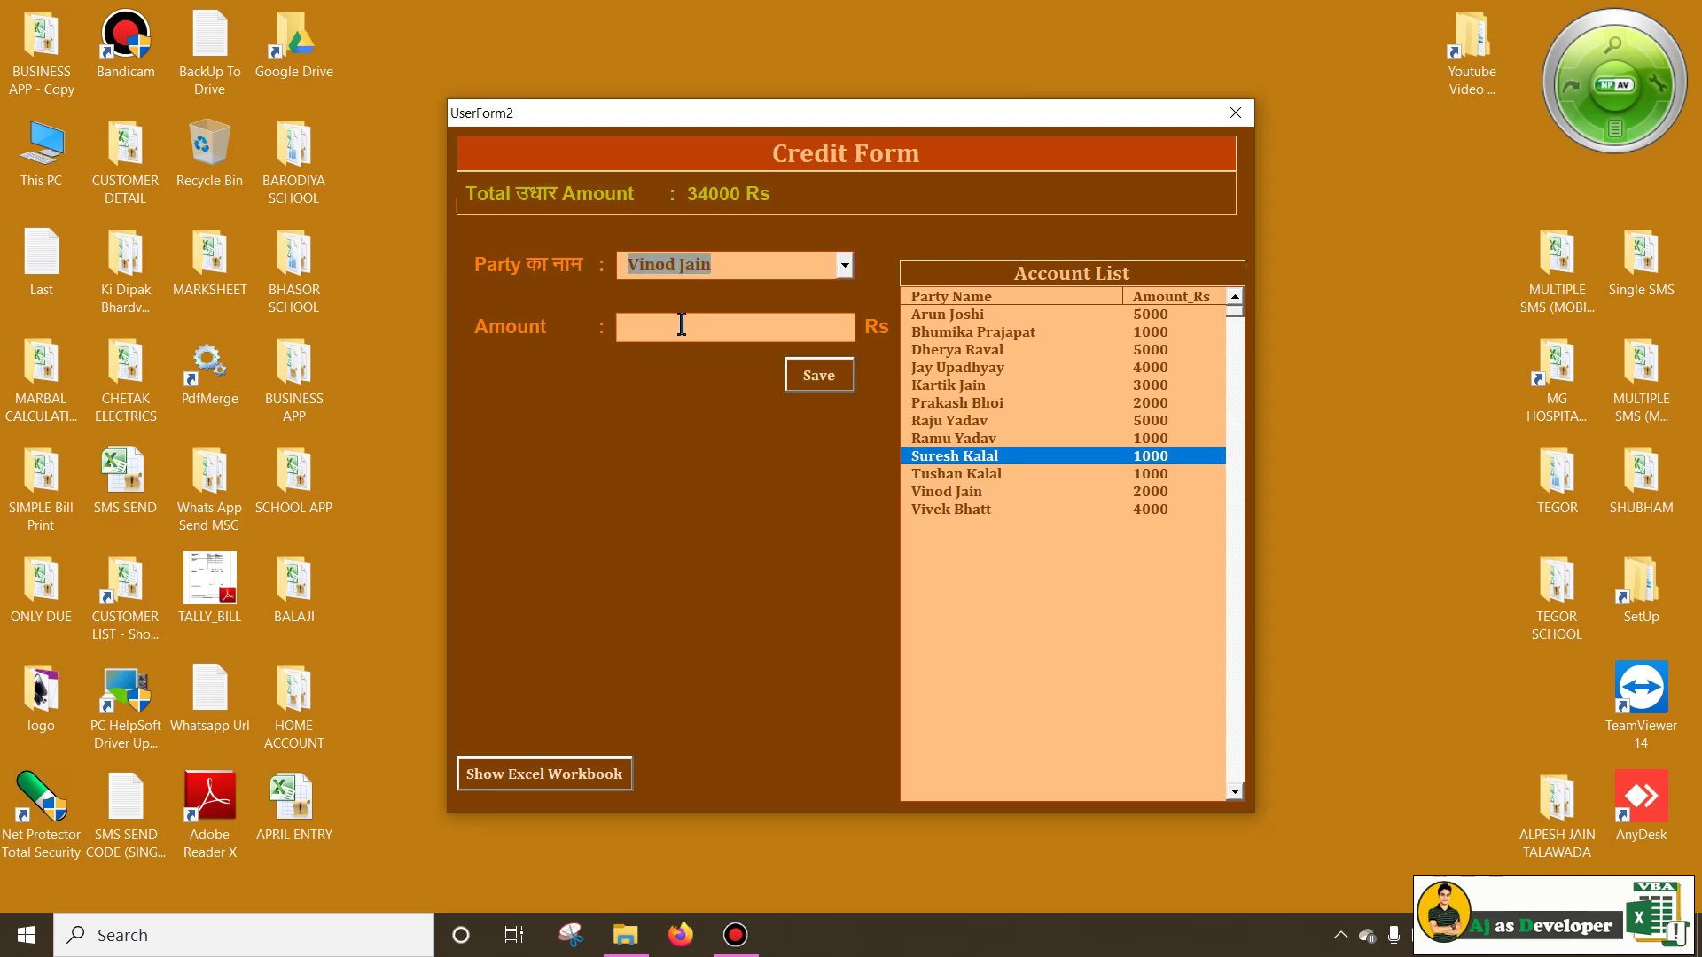
left_click(730, 322)
type("4")
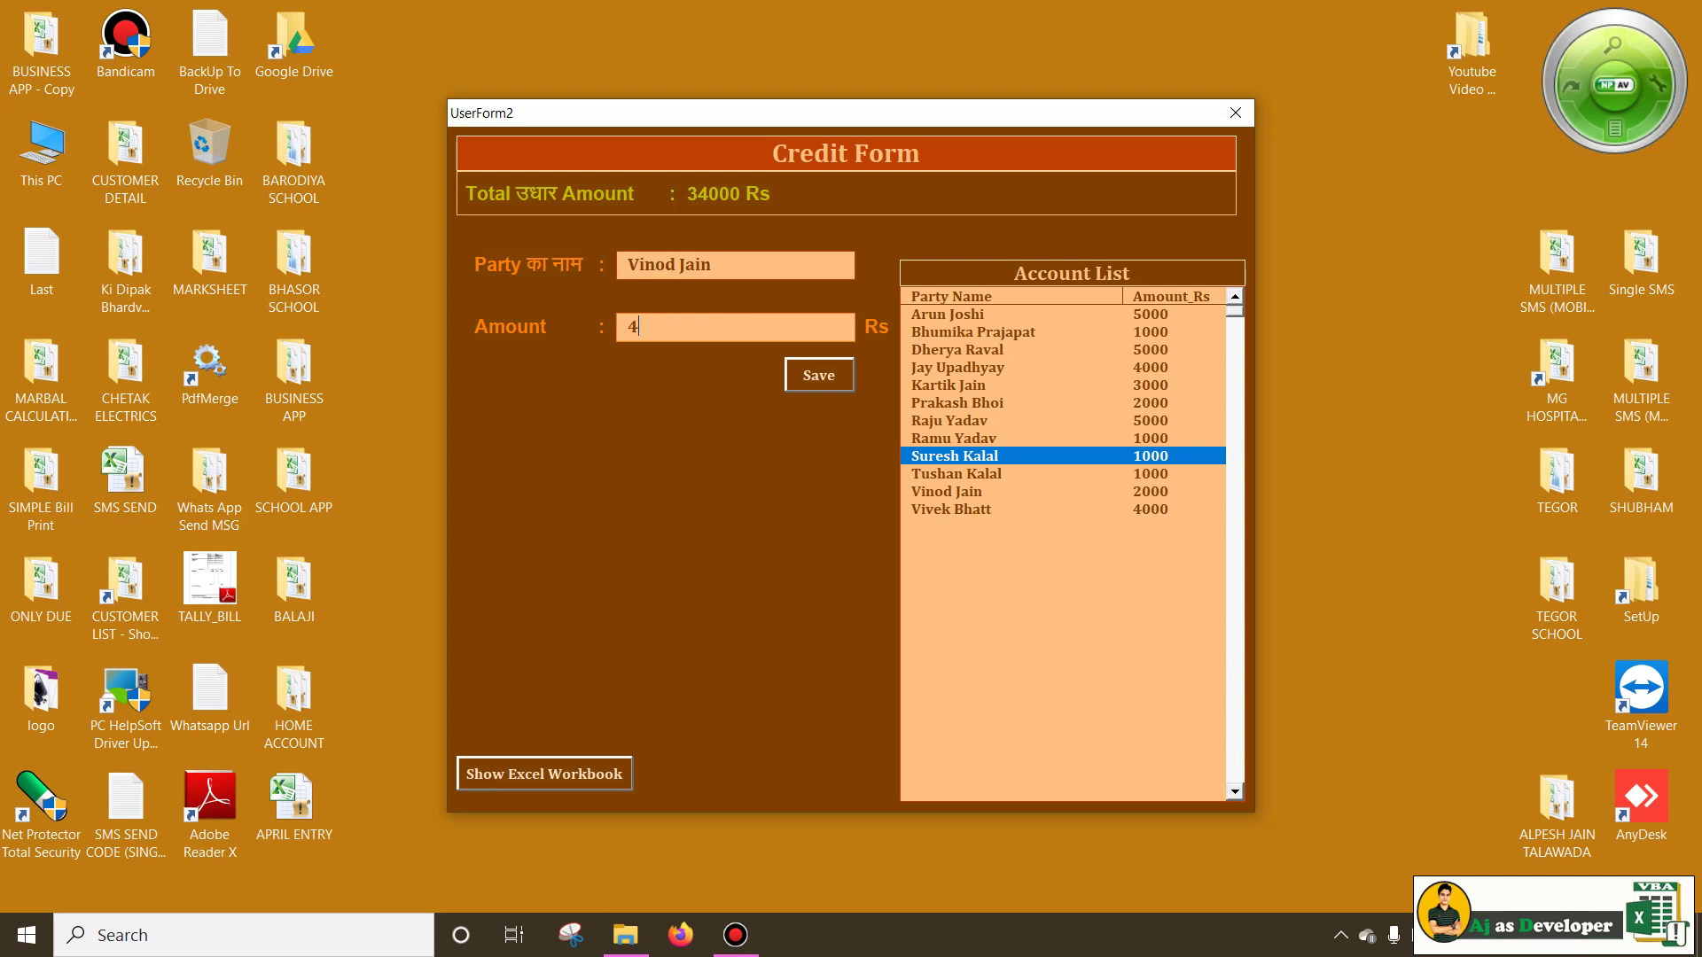
type("000")
key("Tab")
key("Return")
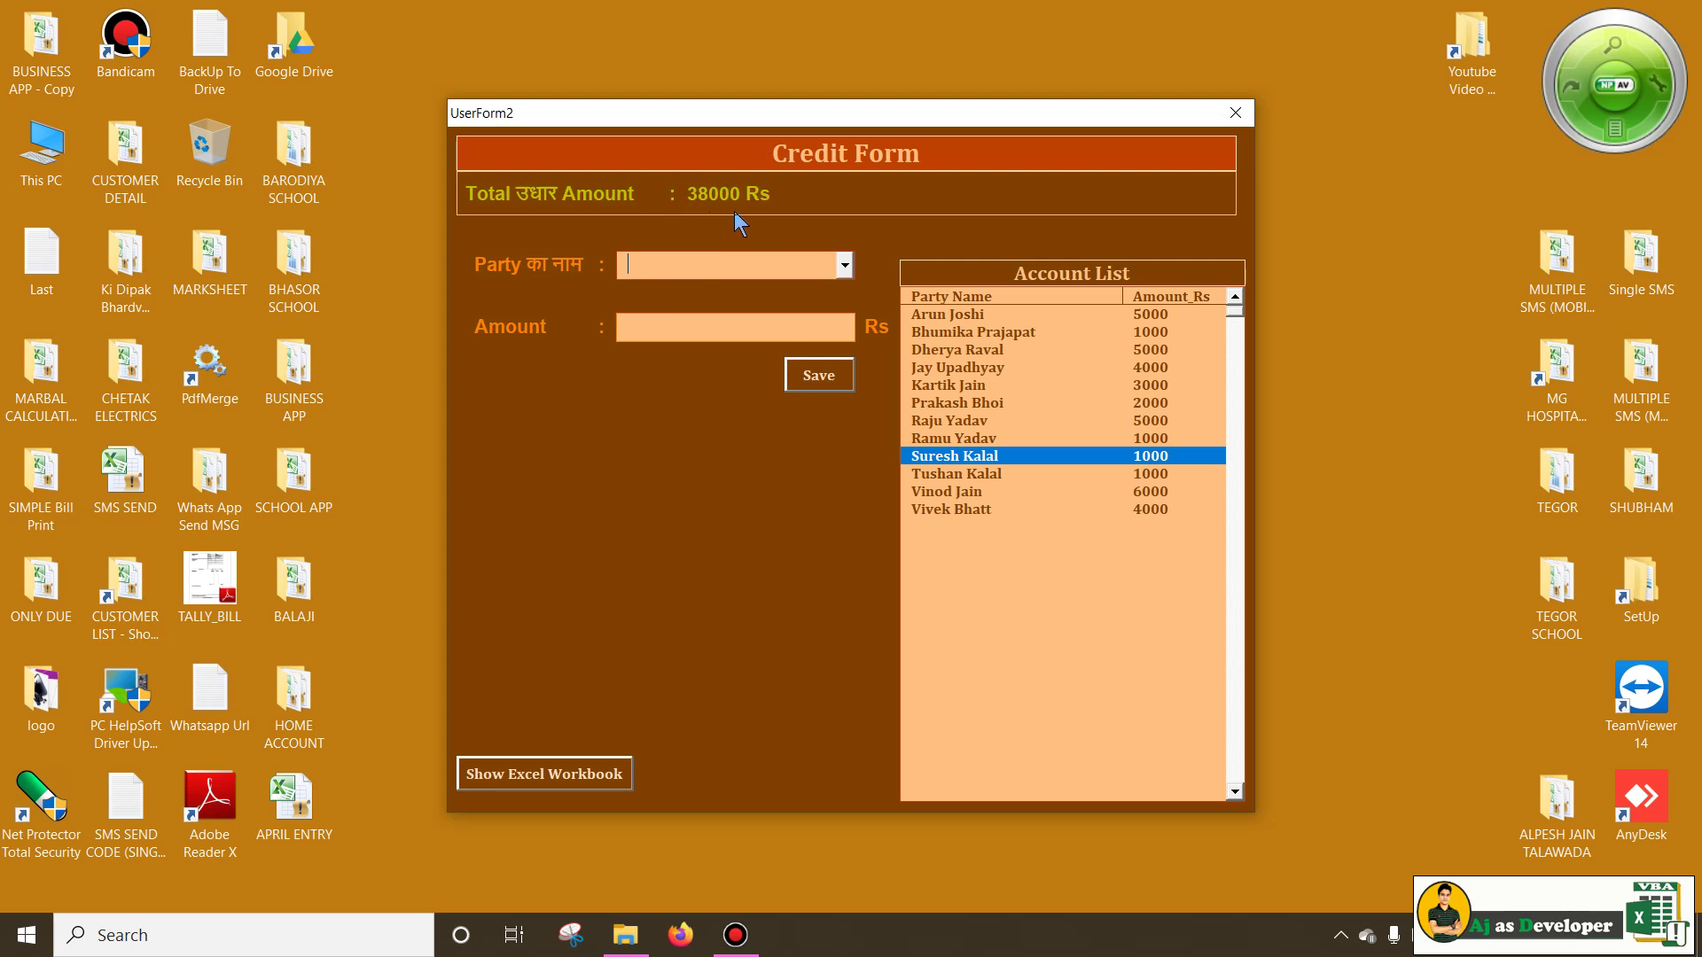
left_click(845, 265)
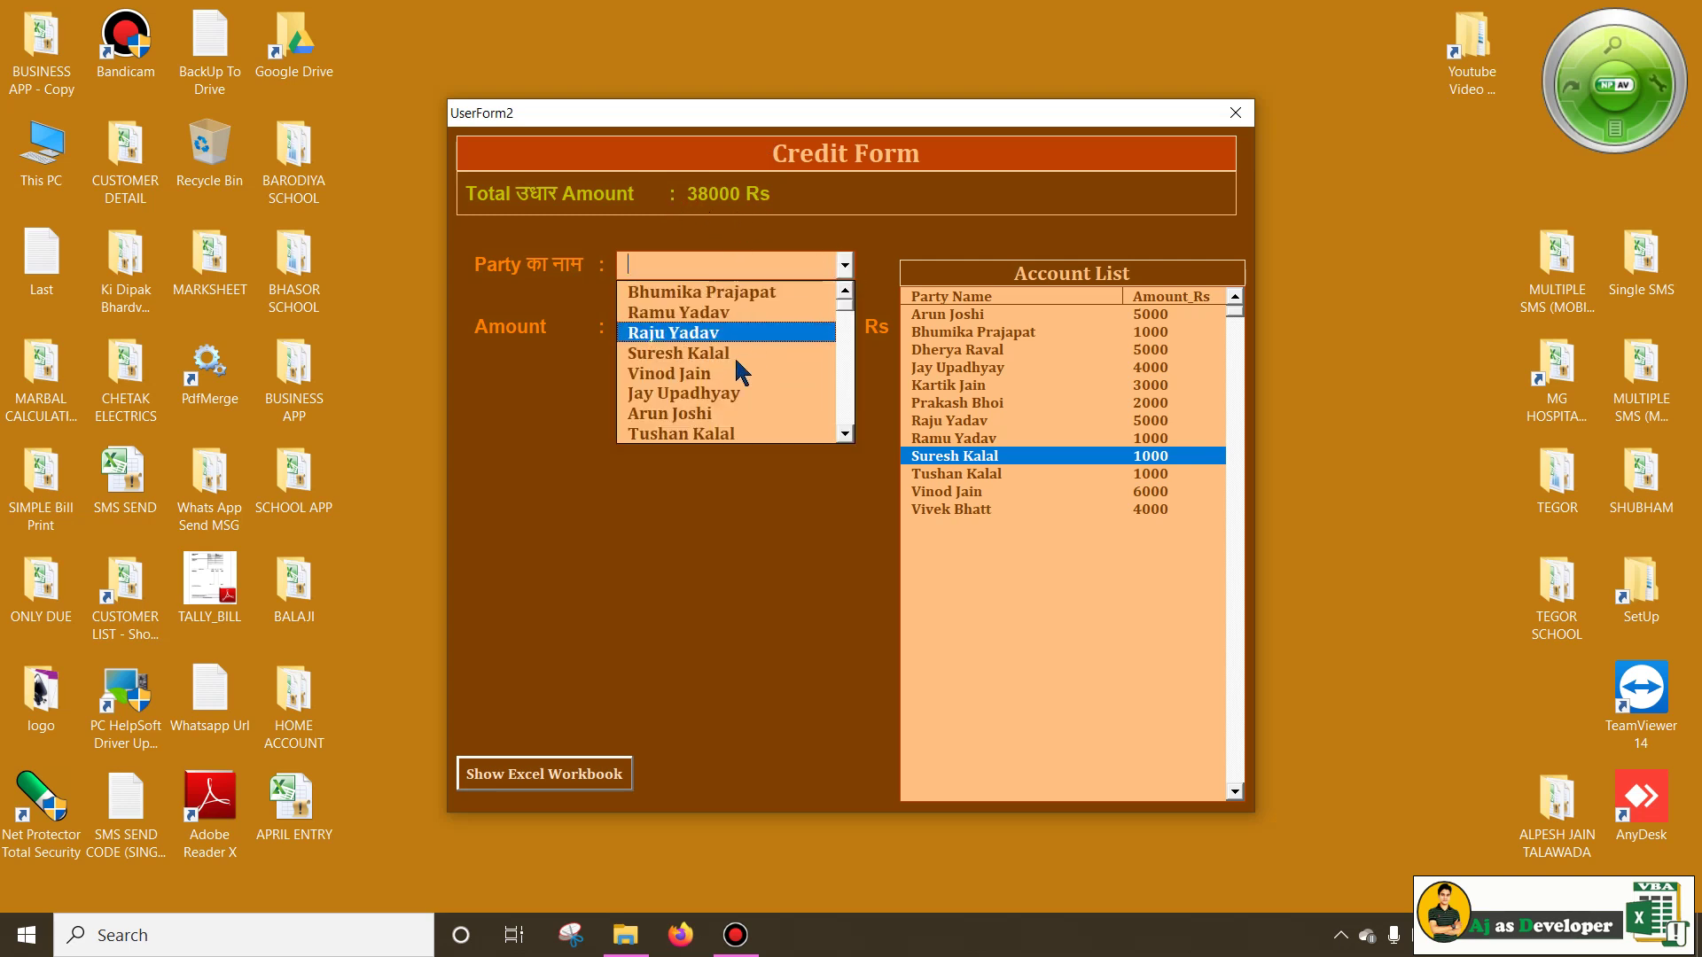
left_click(693, 434)
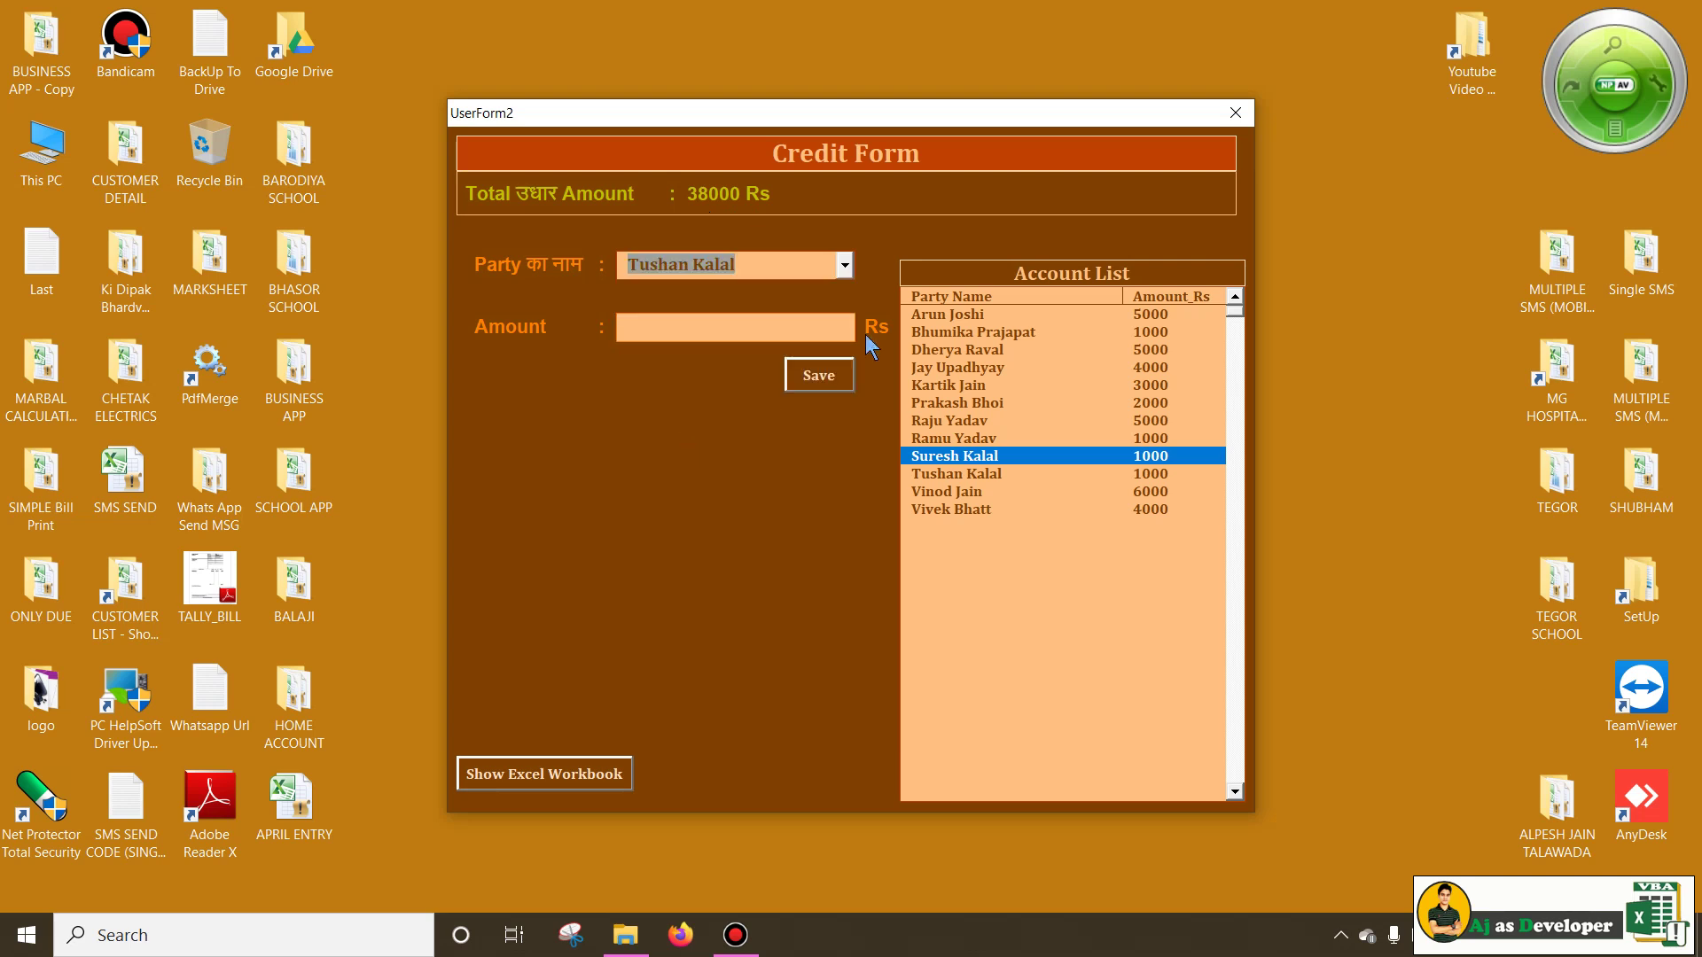
left_click(768, 267)
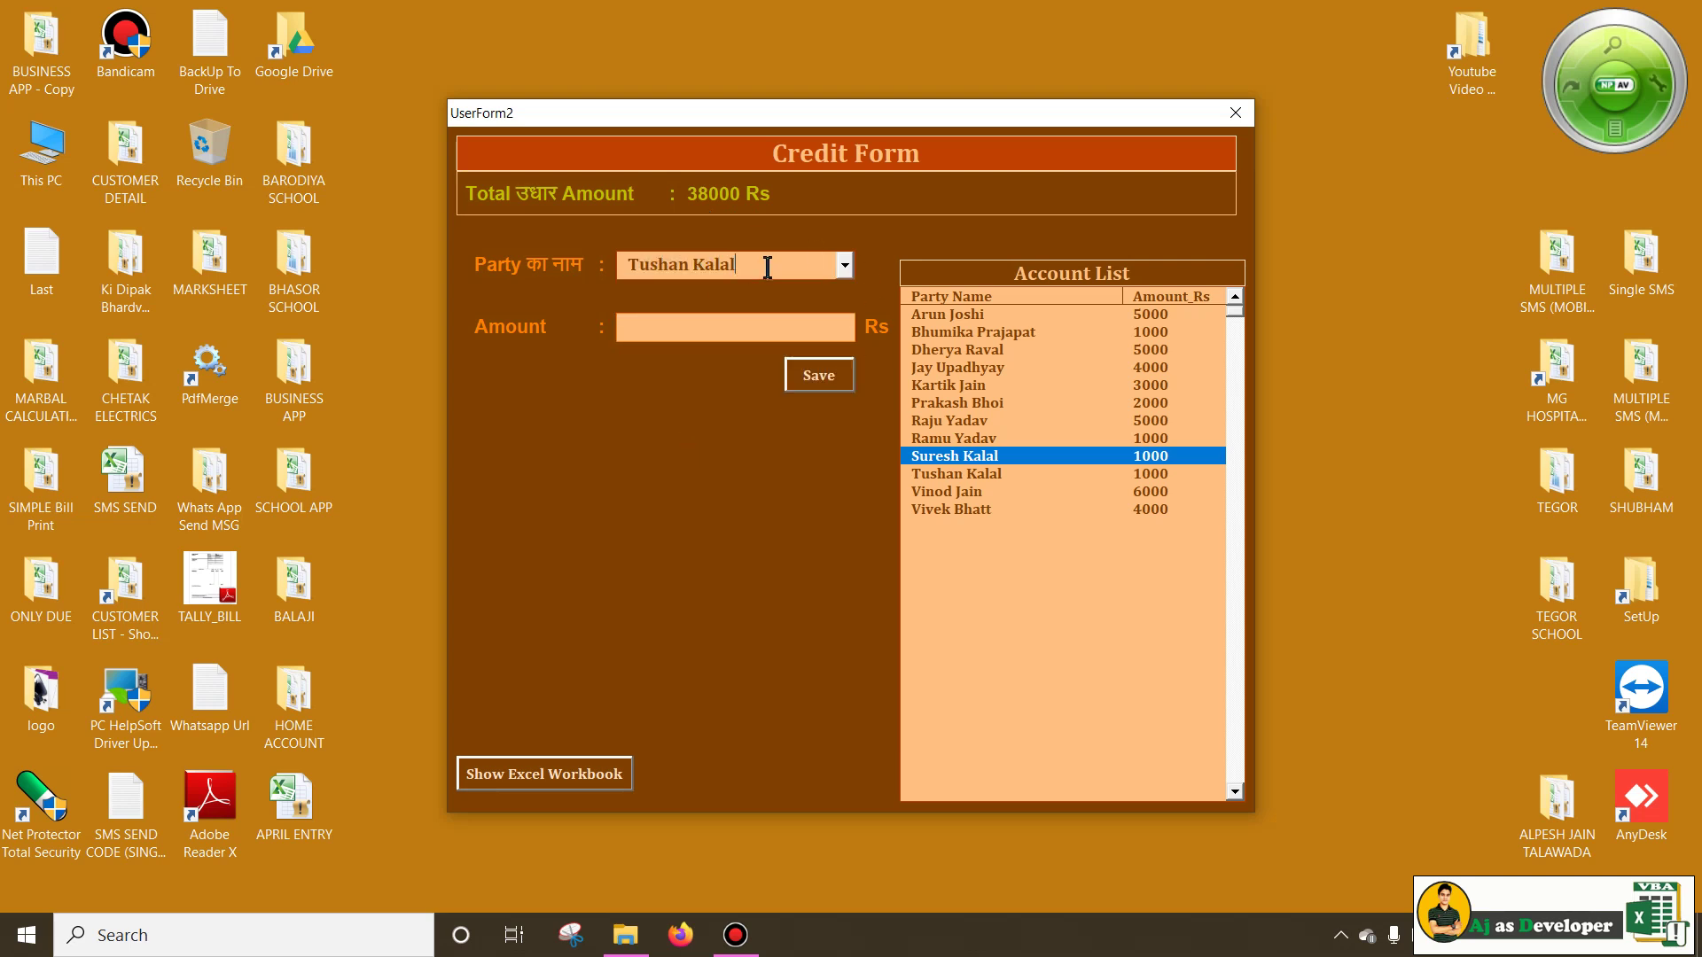
key("Tab")
type("2")
type("000")
key("Return")
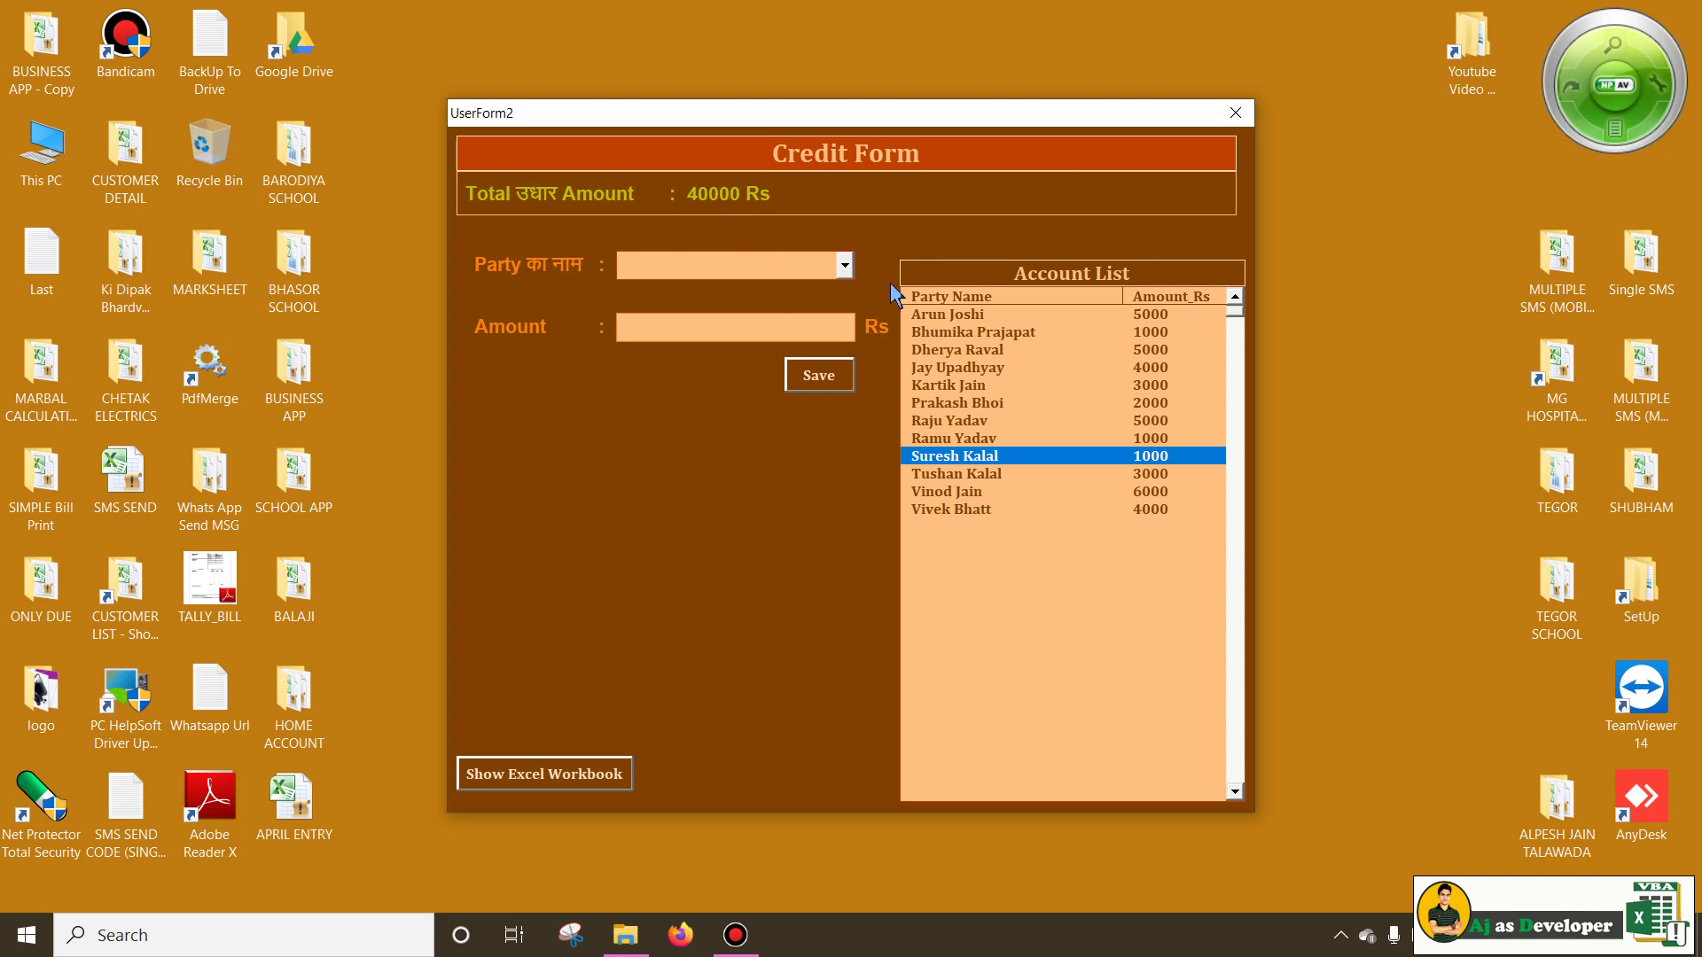
left_click(966, 319)
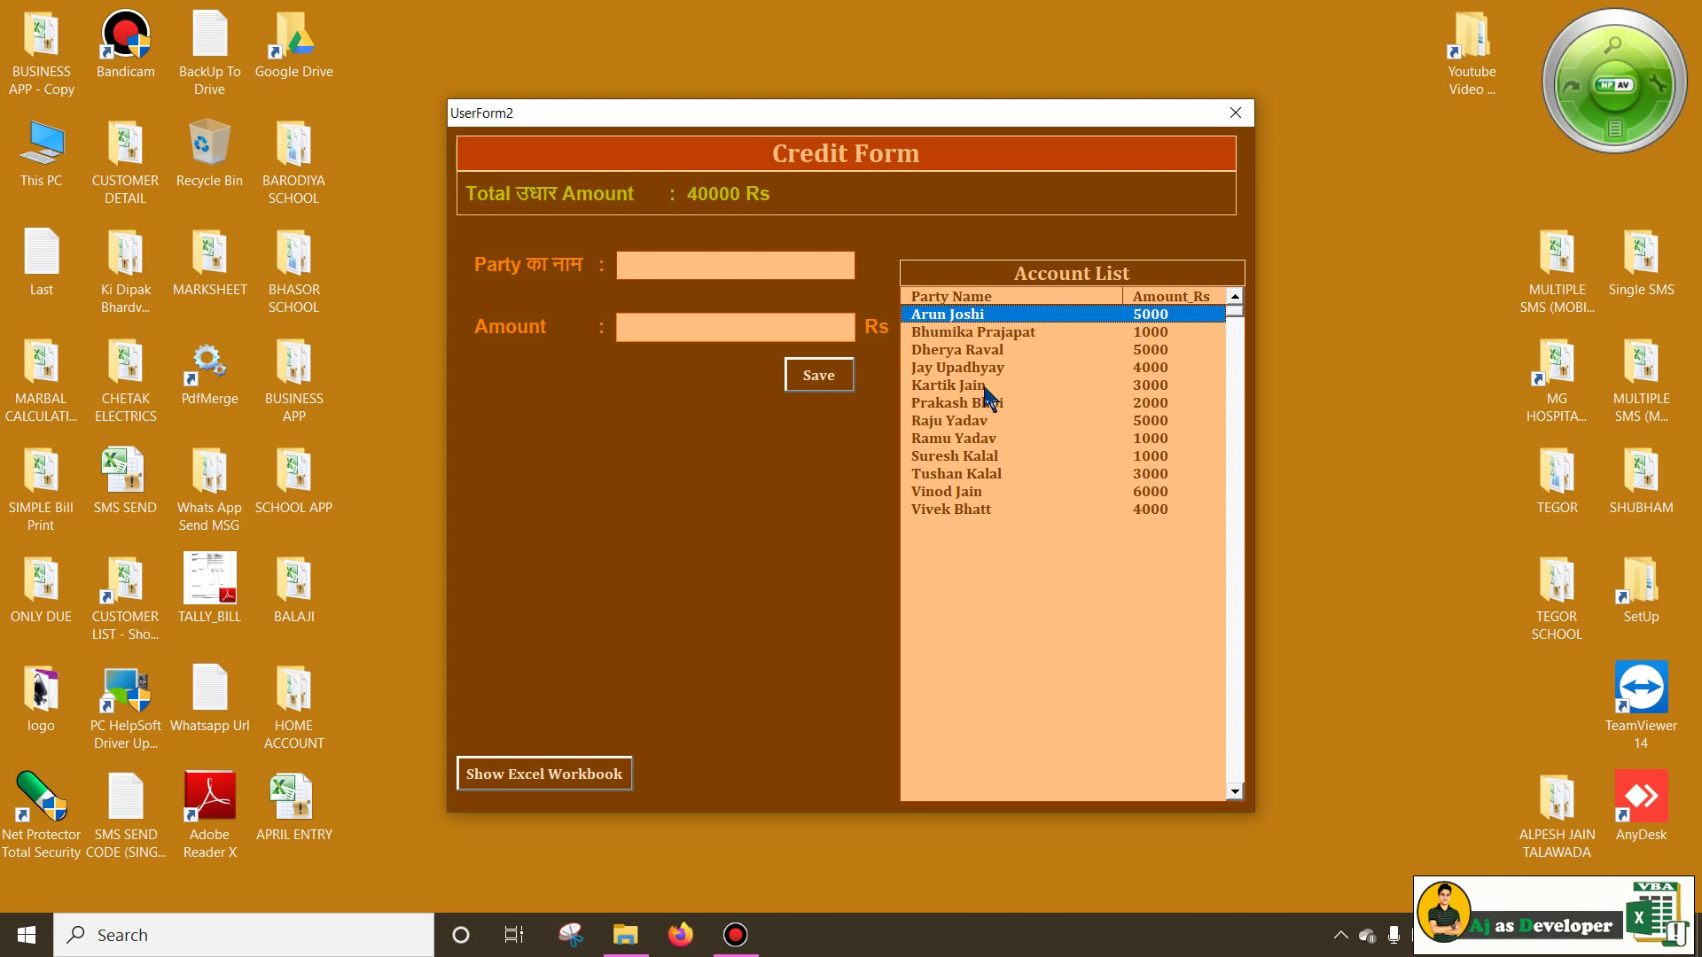
left_click(957, 367)
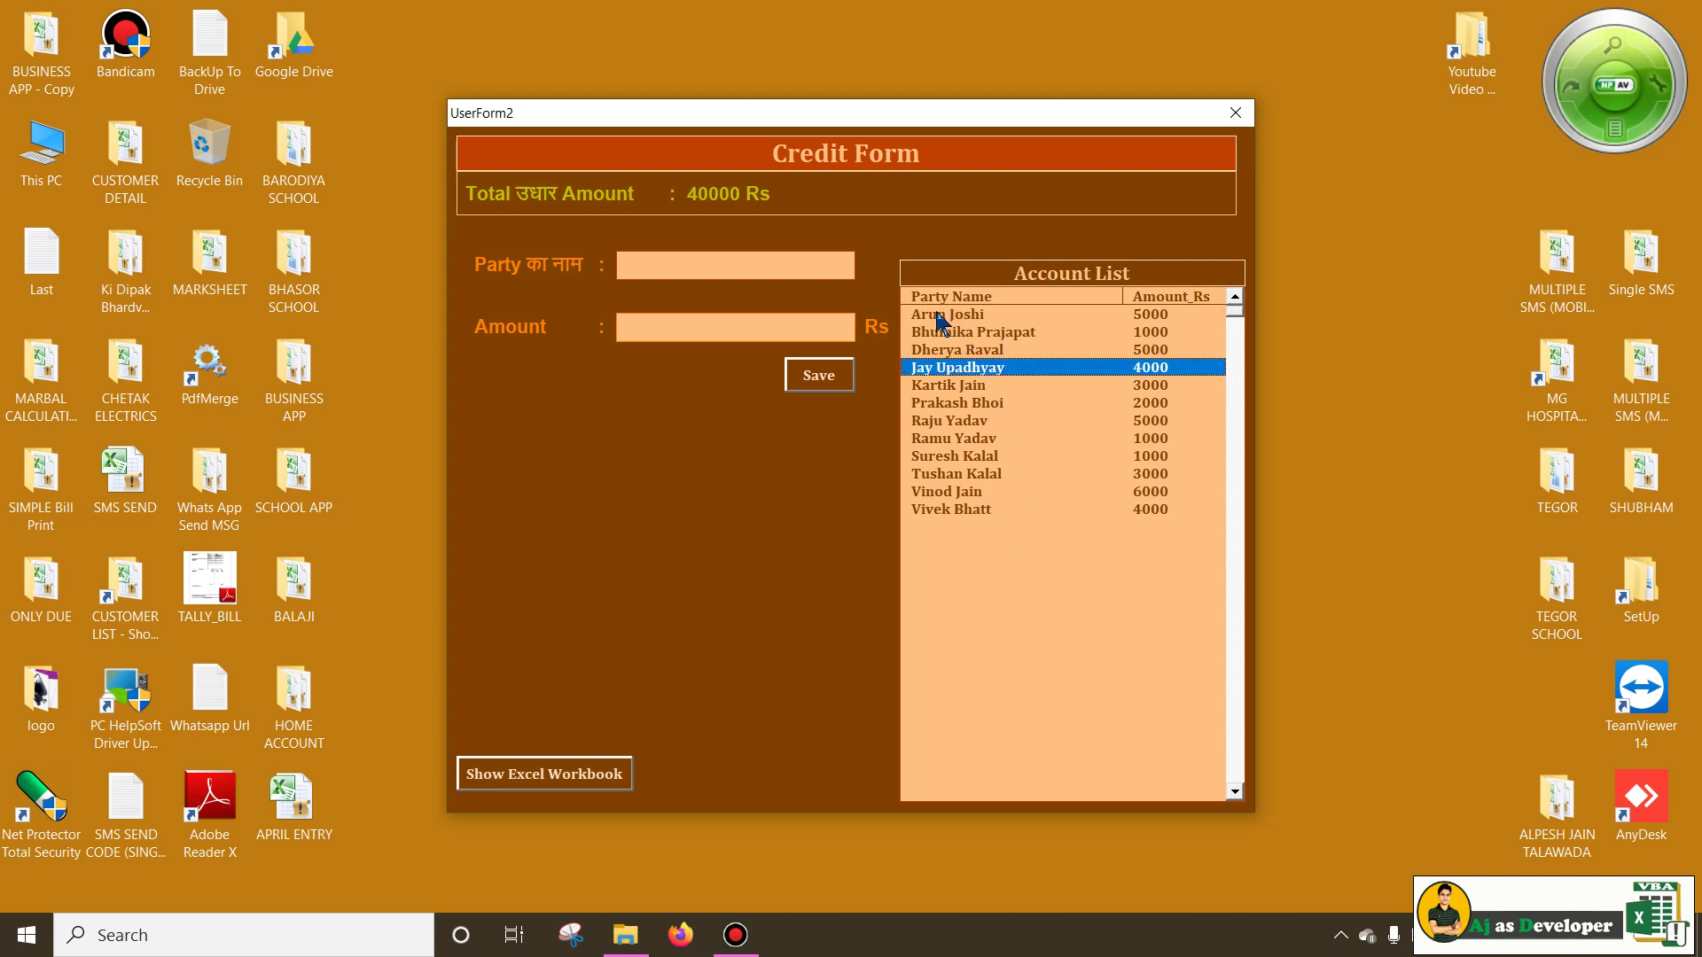
left_click(971, 317)
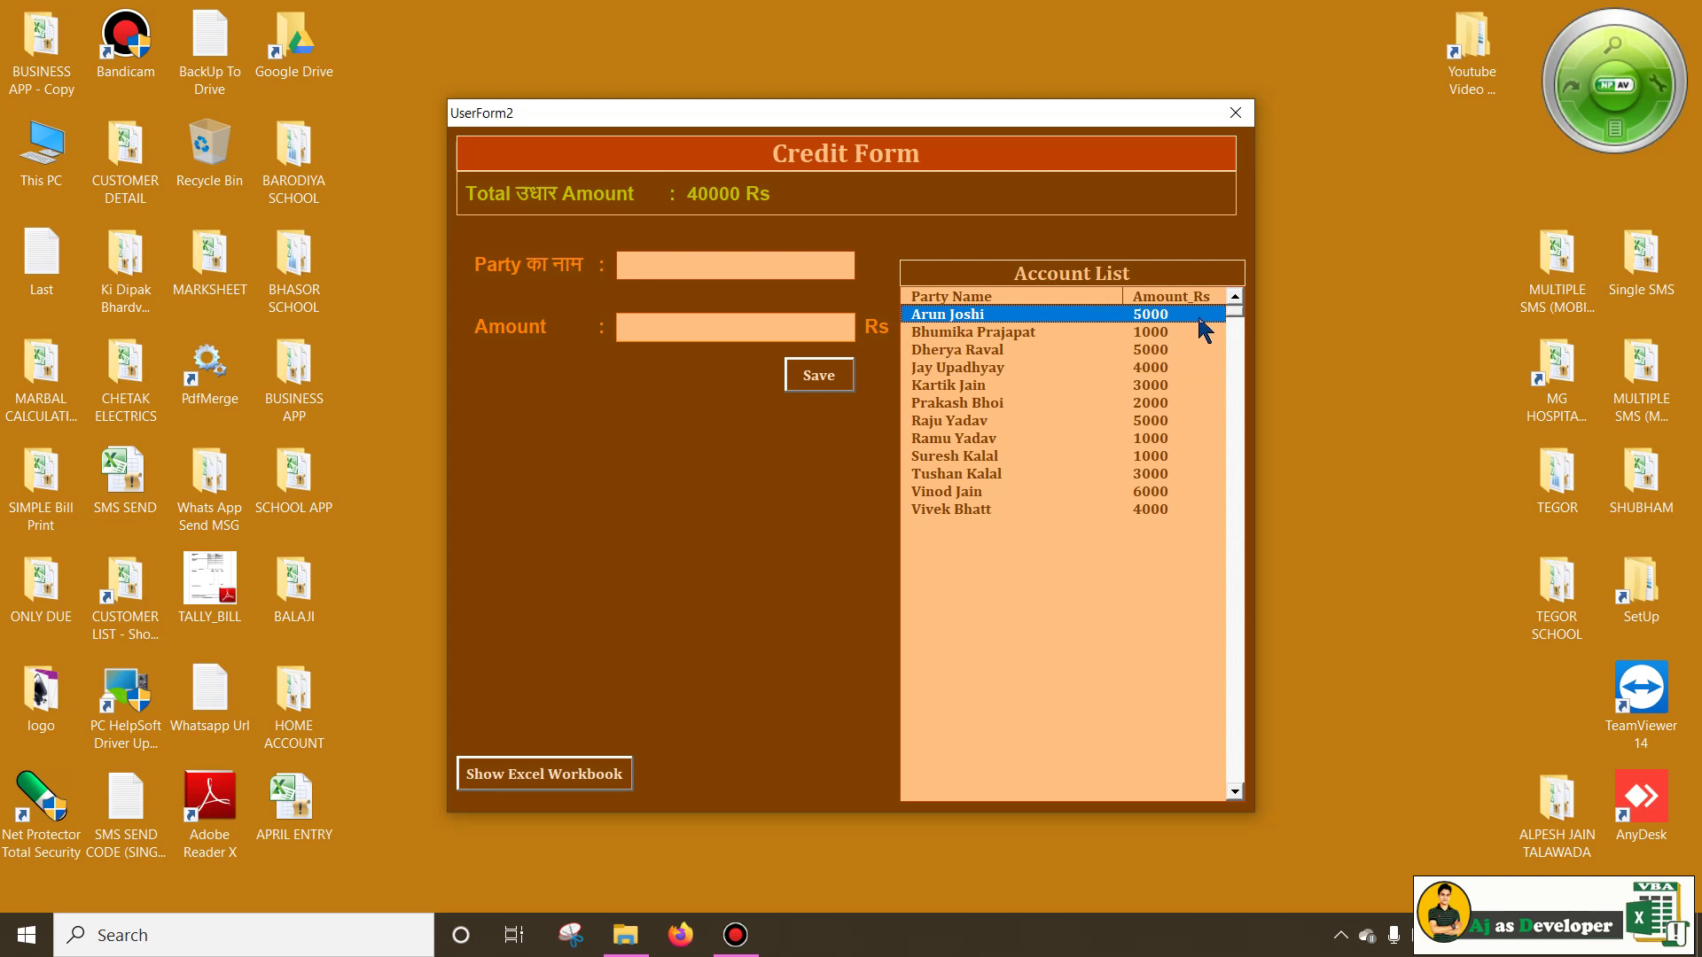
left_click(812, 266)
type("A")
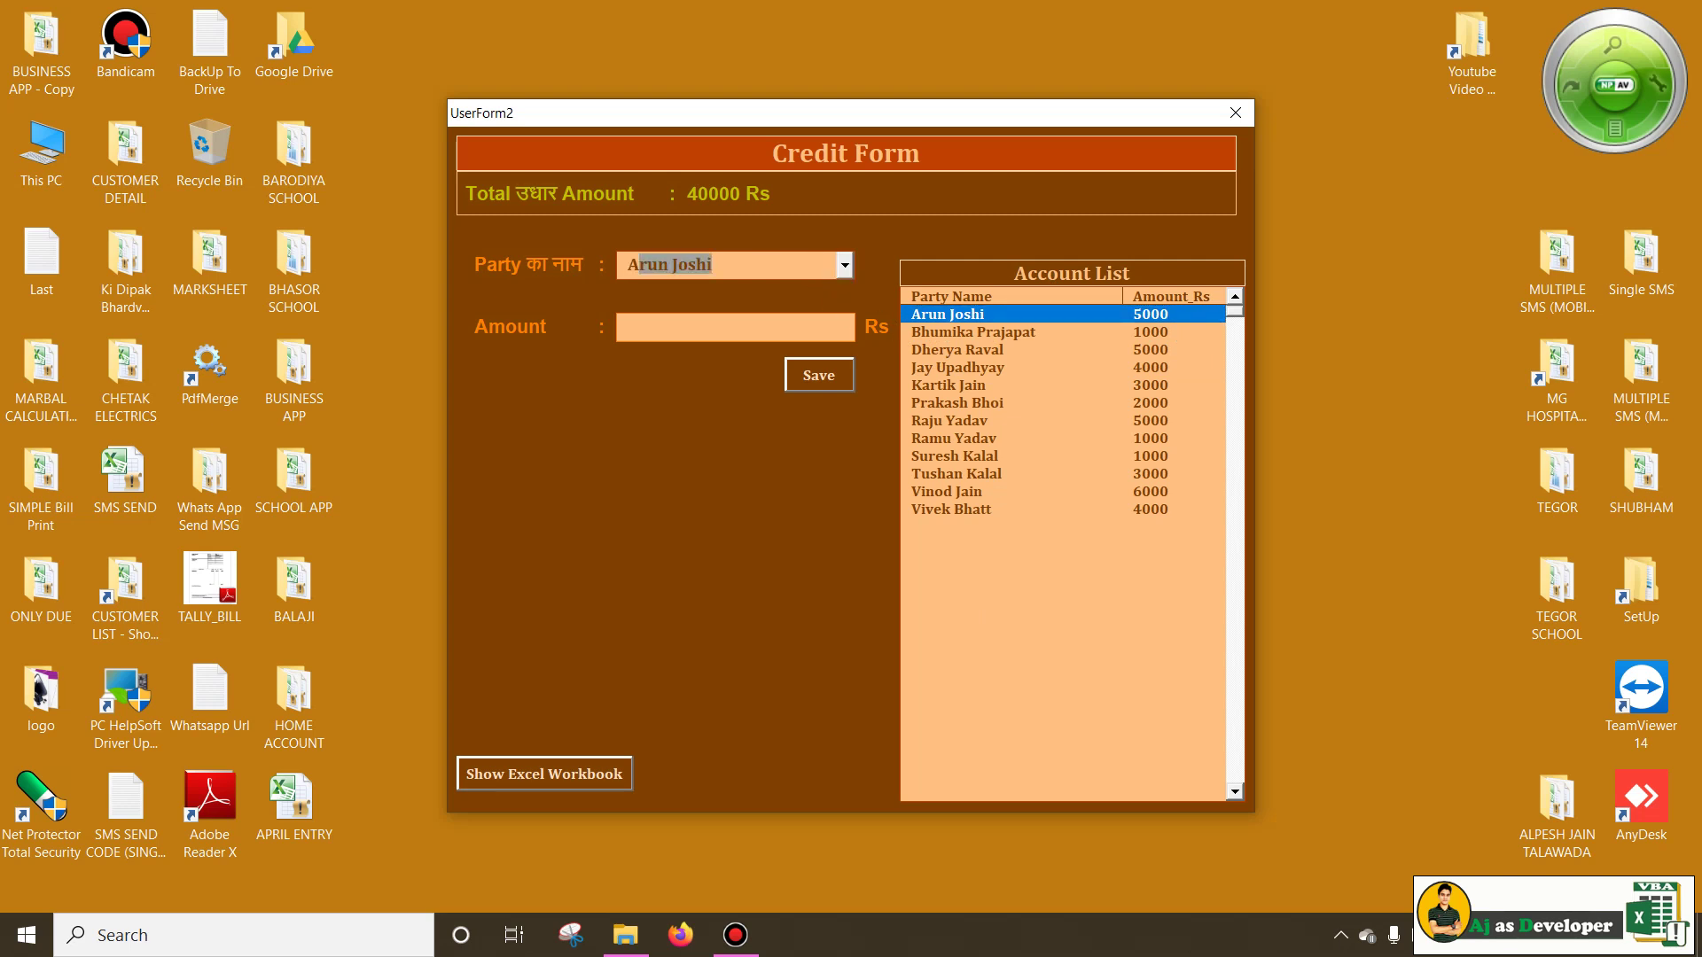
type("ru")
key("Tab")
type("500")
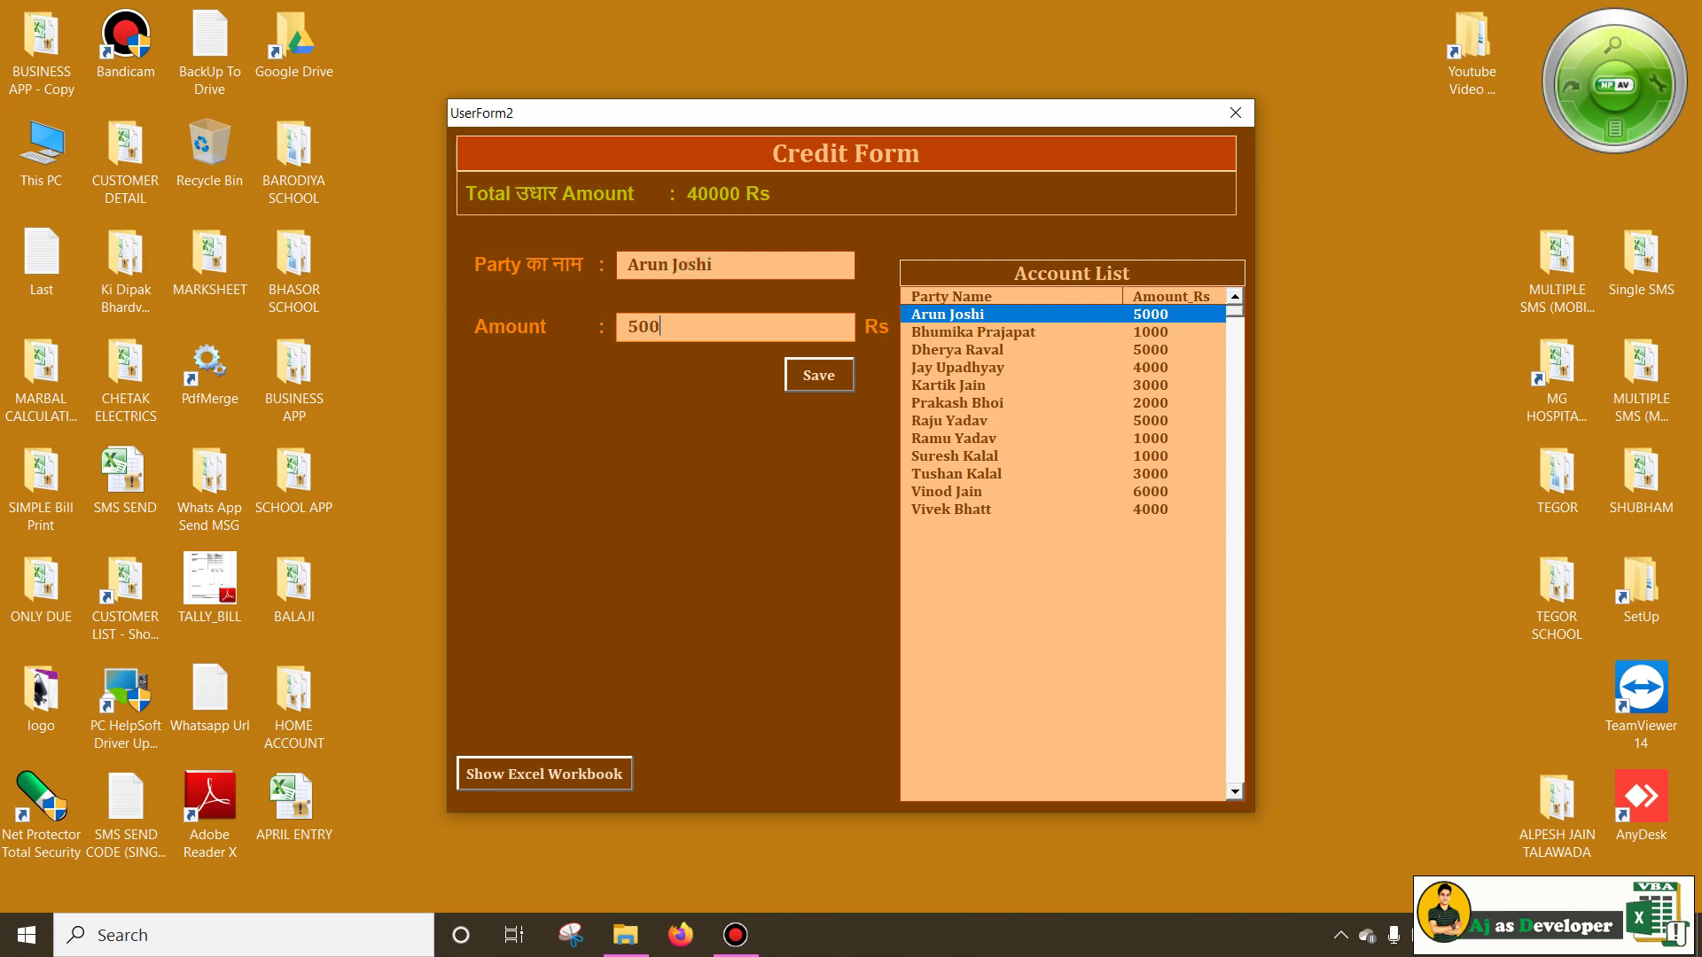
type("0")
key("Tab")
key("Return")
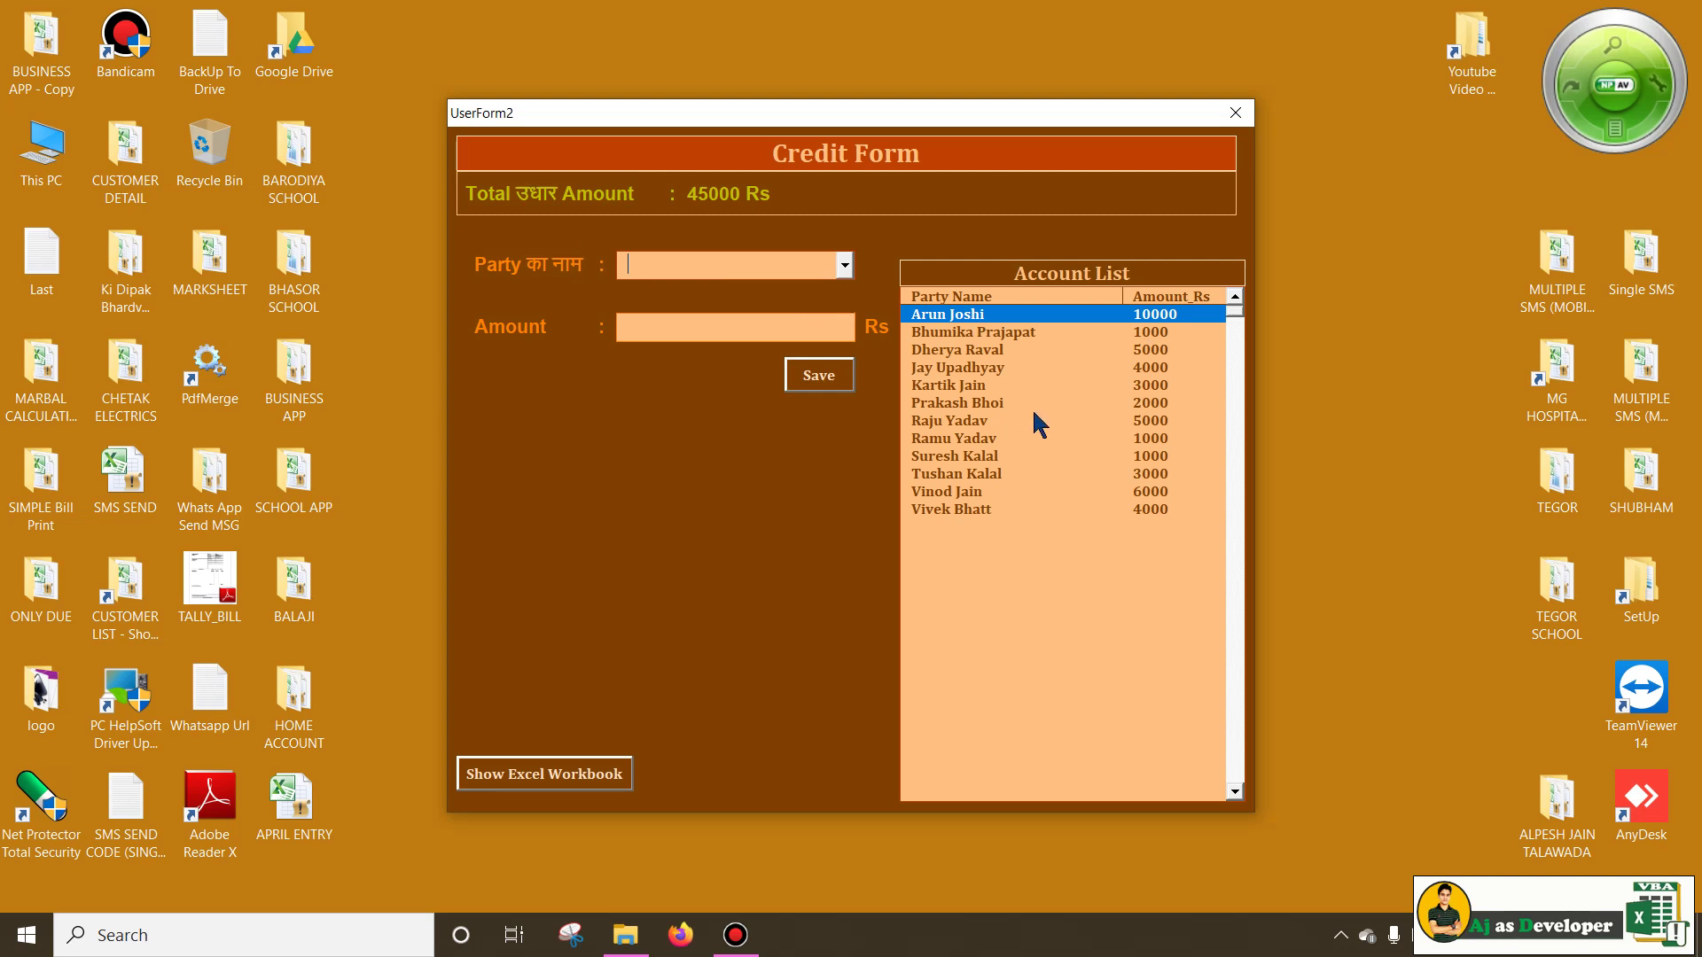
left_click_drag(1159, 335, 1157, 448)
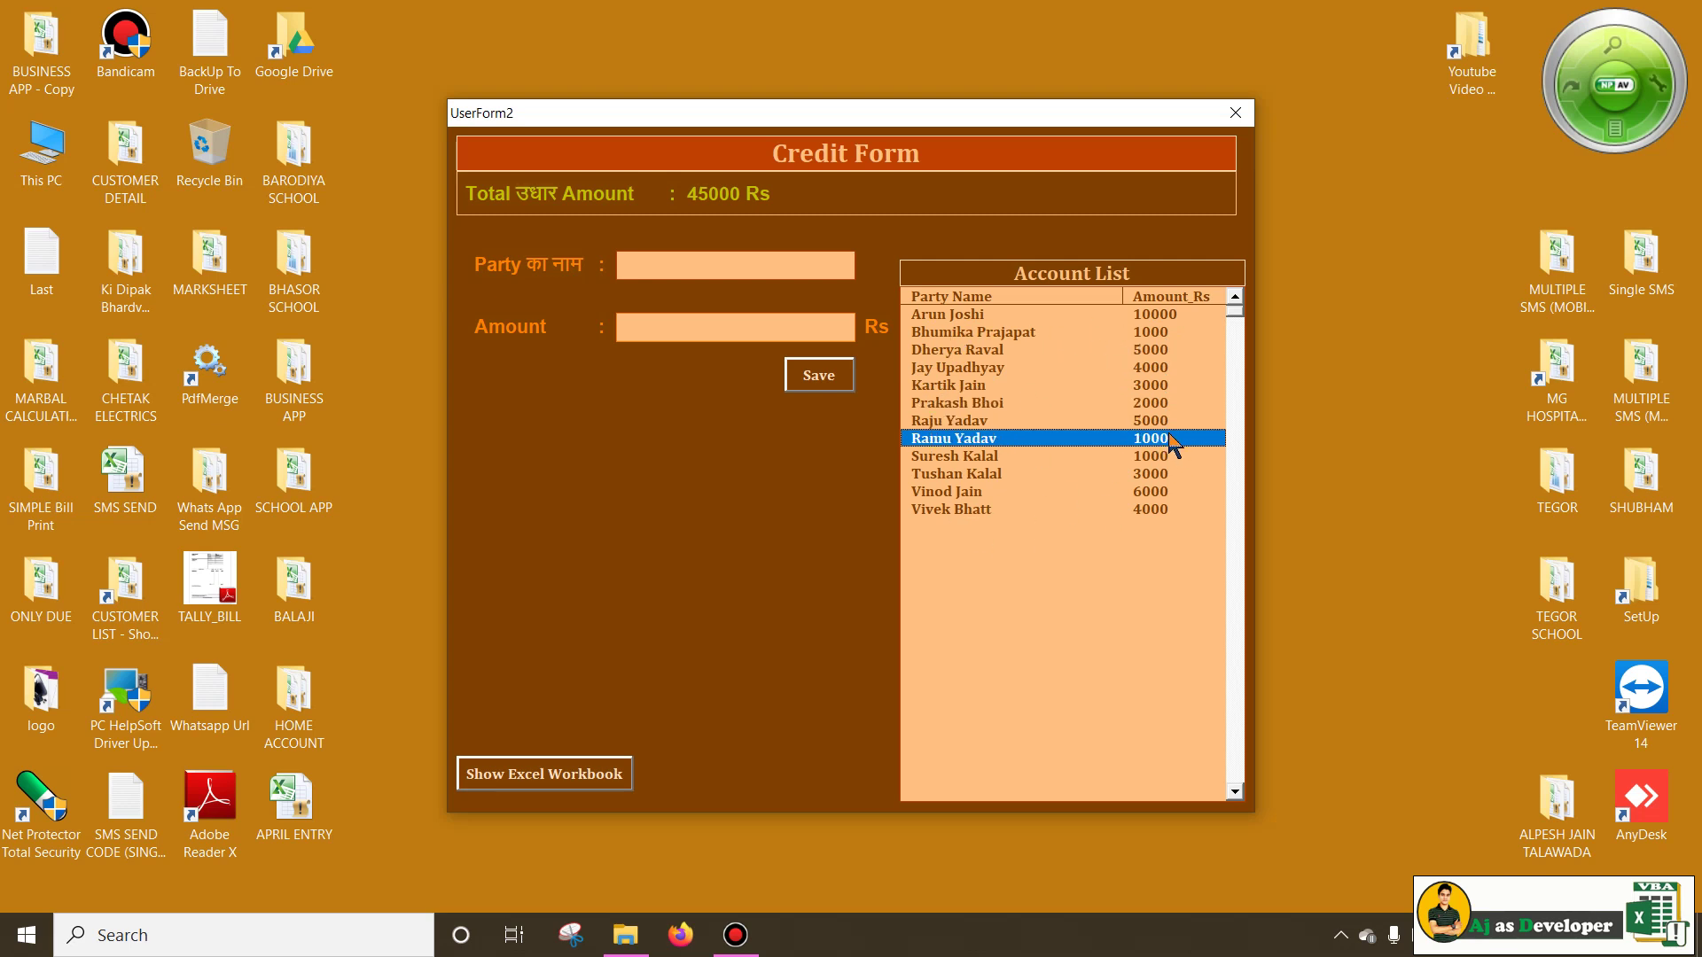
left_click_drag(1167, 483, 1161, 513)
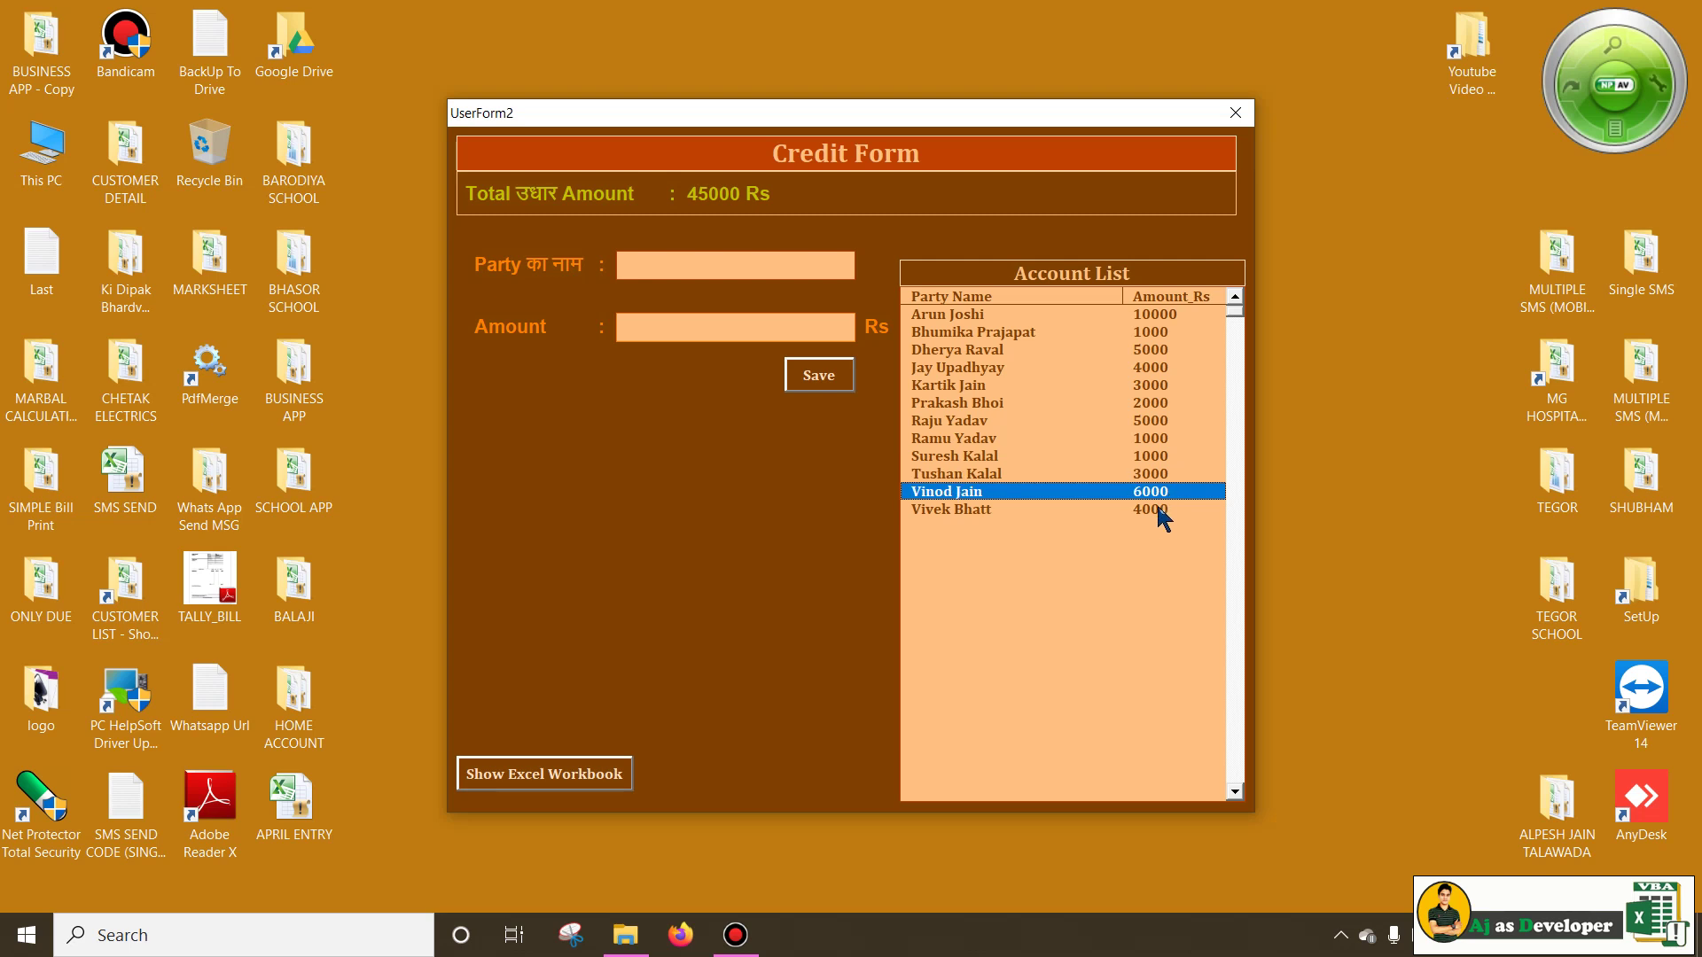
left_click(1170, 317)
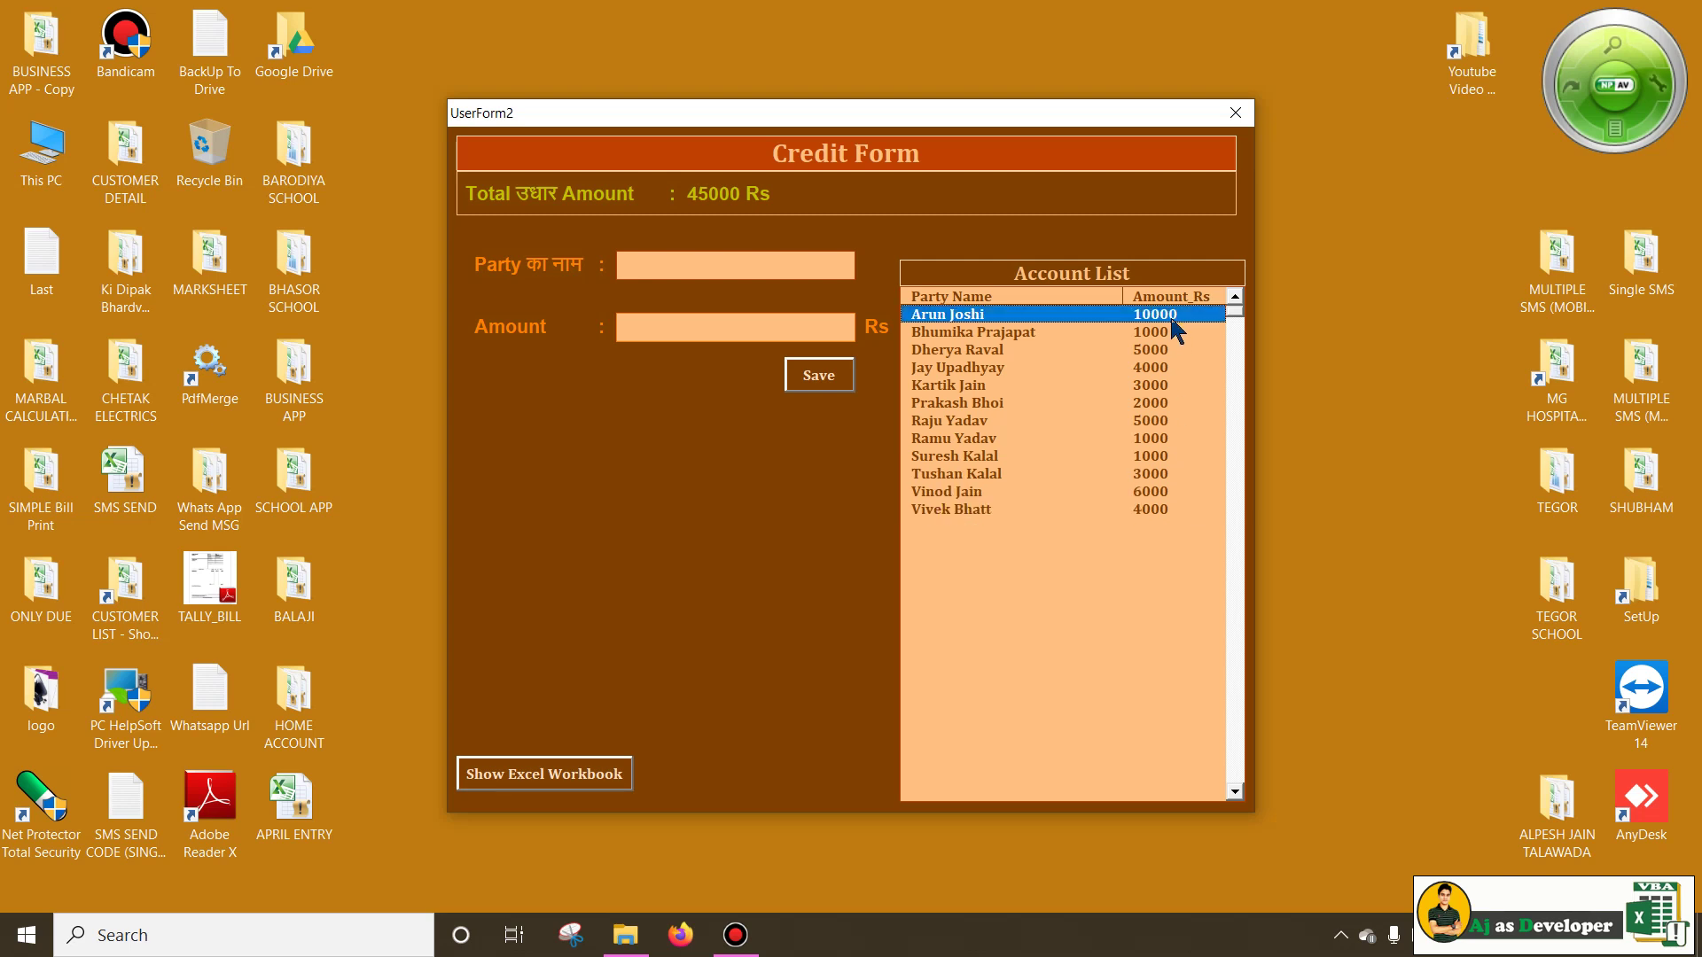
left_click(1148, 455)
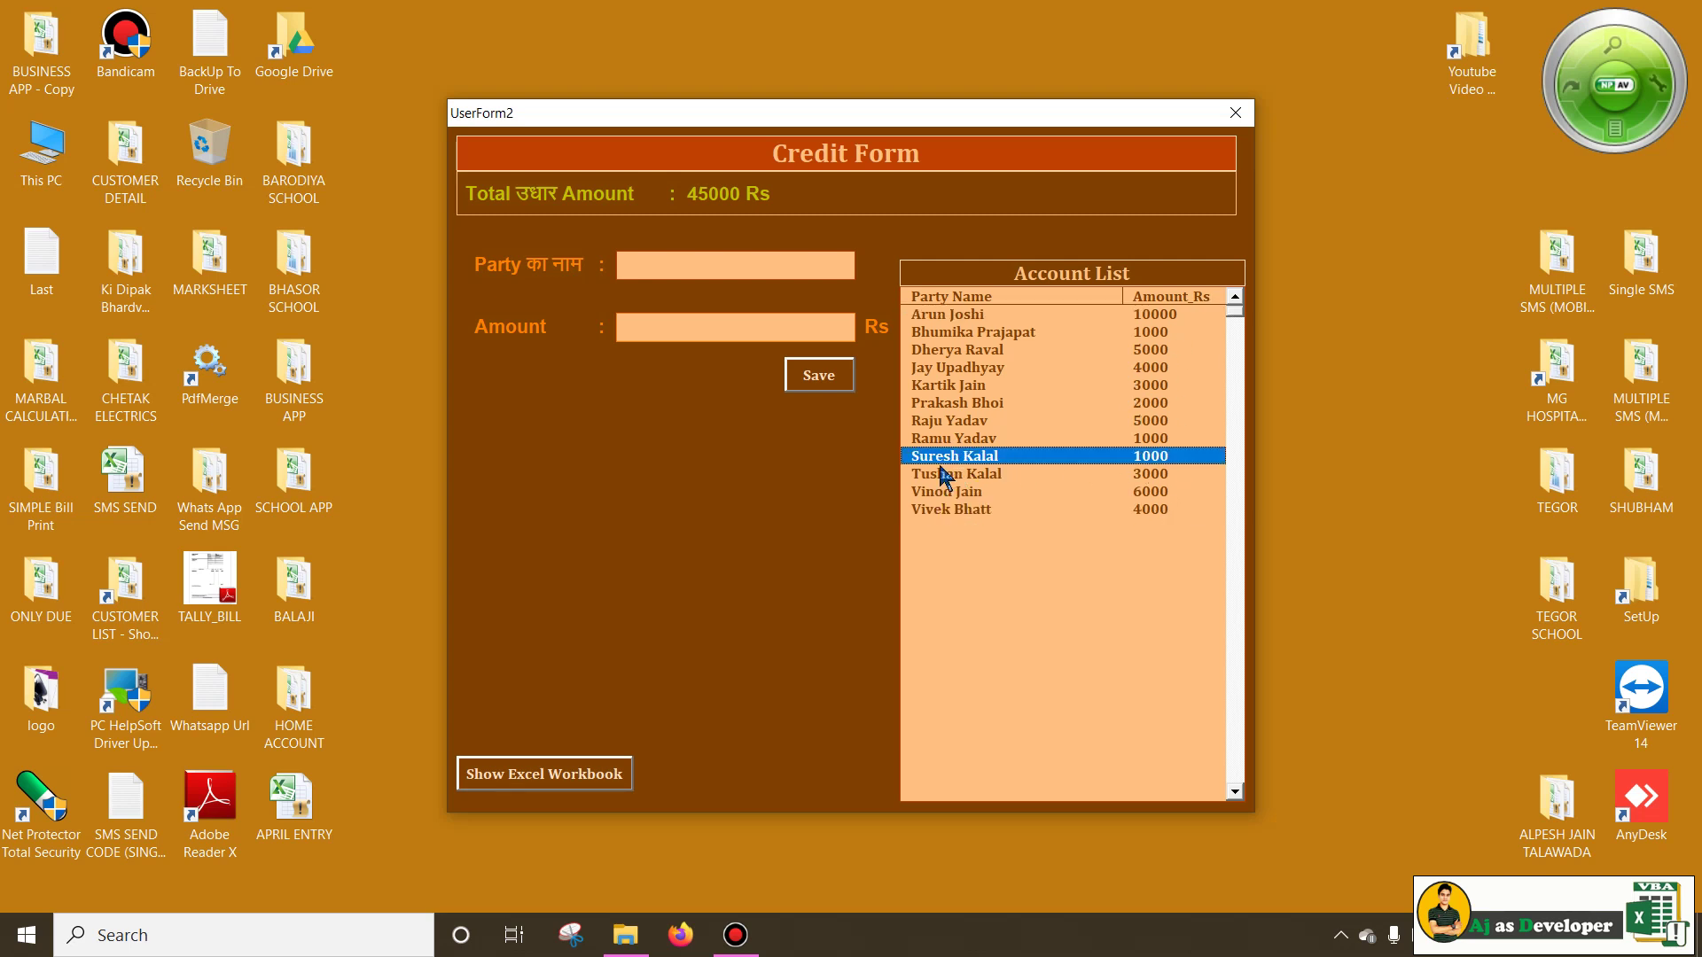
left_click(665, 260)
type("Suresh Kalal")
key("Tab")
type("3")
type("000")
key("Return")
Bring up the workbook, then close Excel and save the changes.
left_click(584, 770)
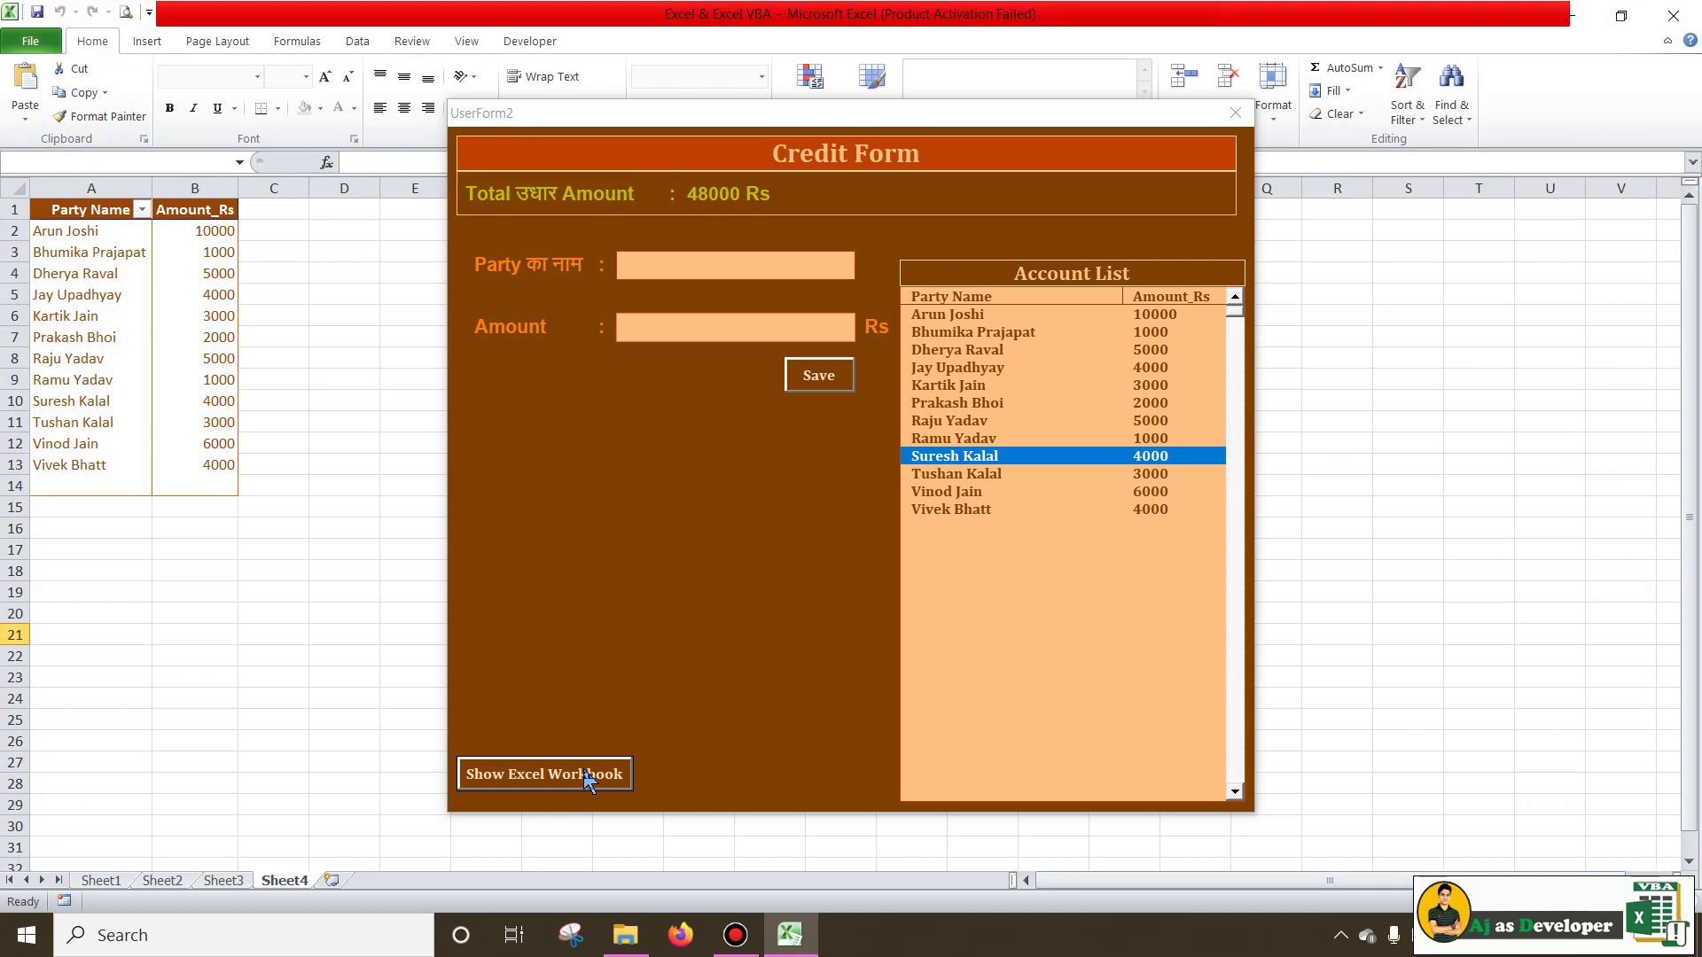
left_click(1234, 112)
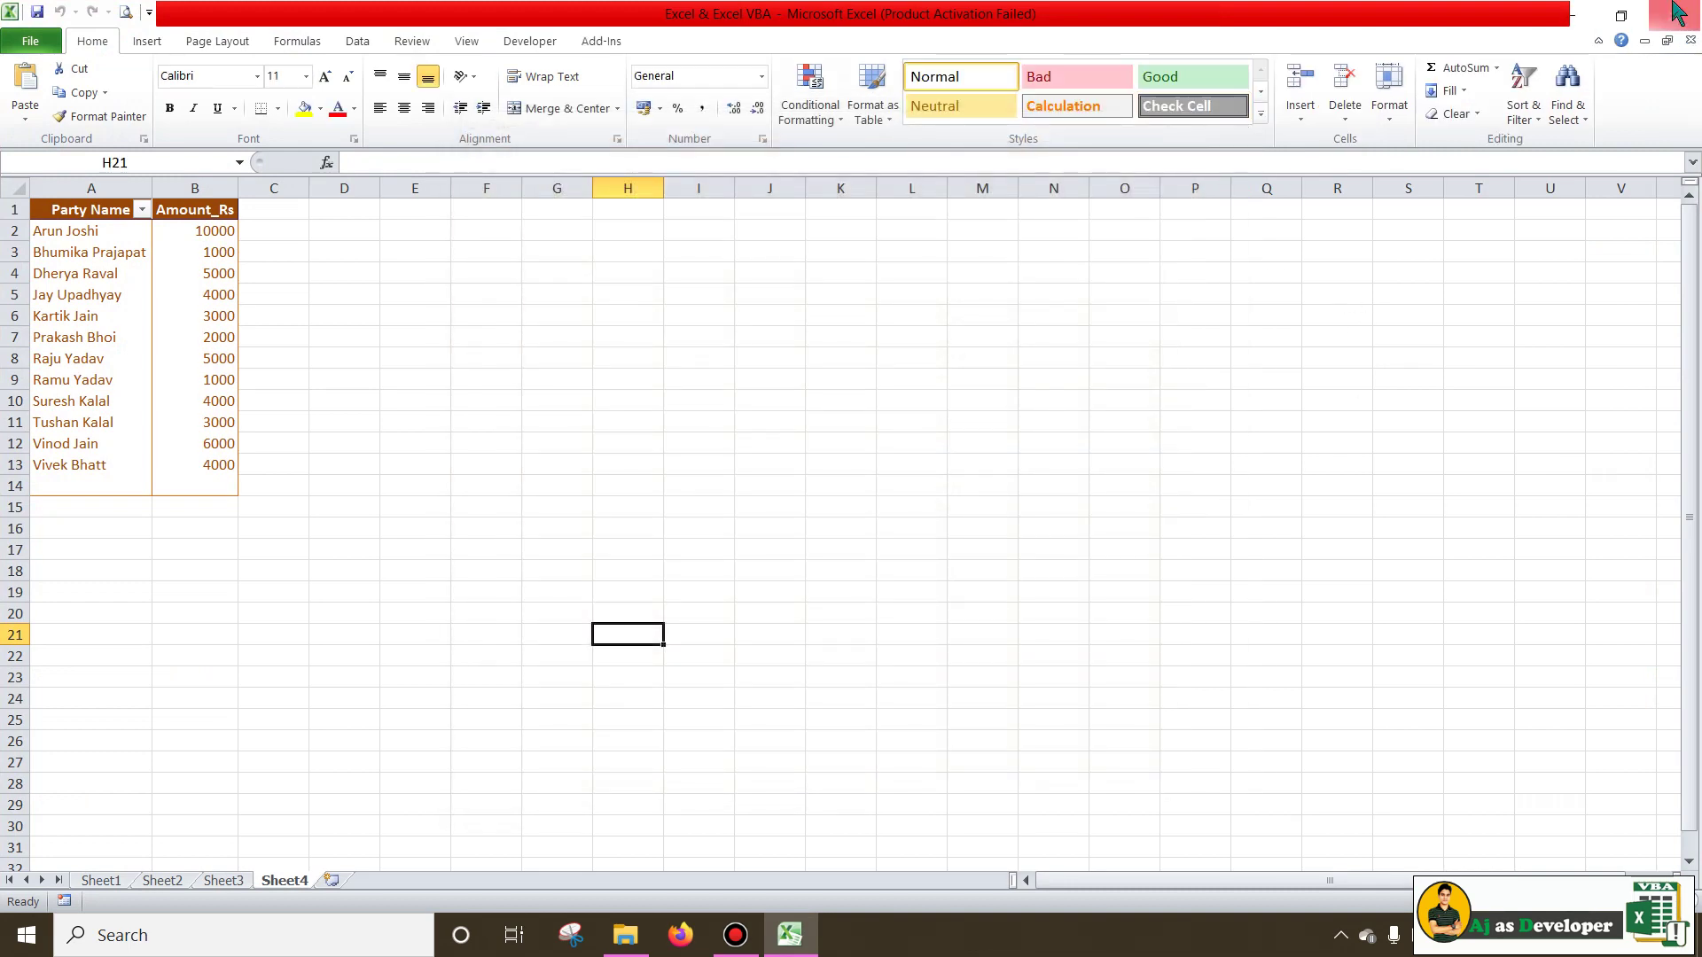
left_click(1673, 16)
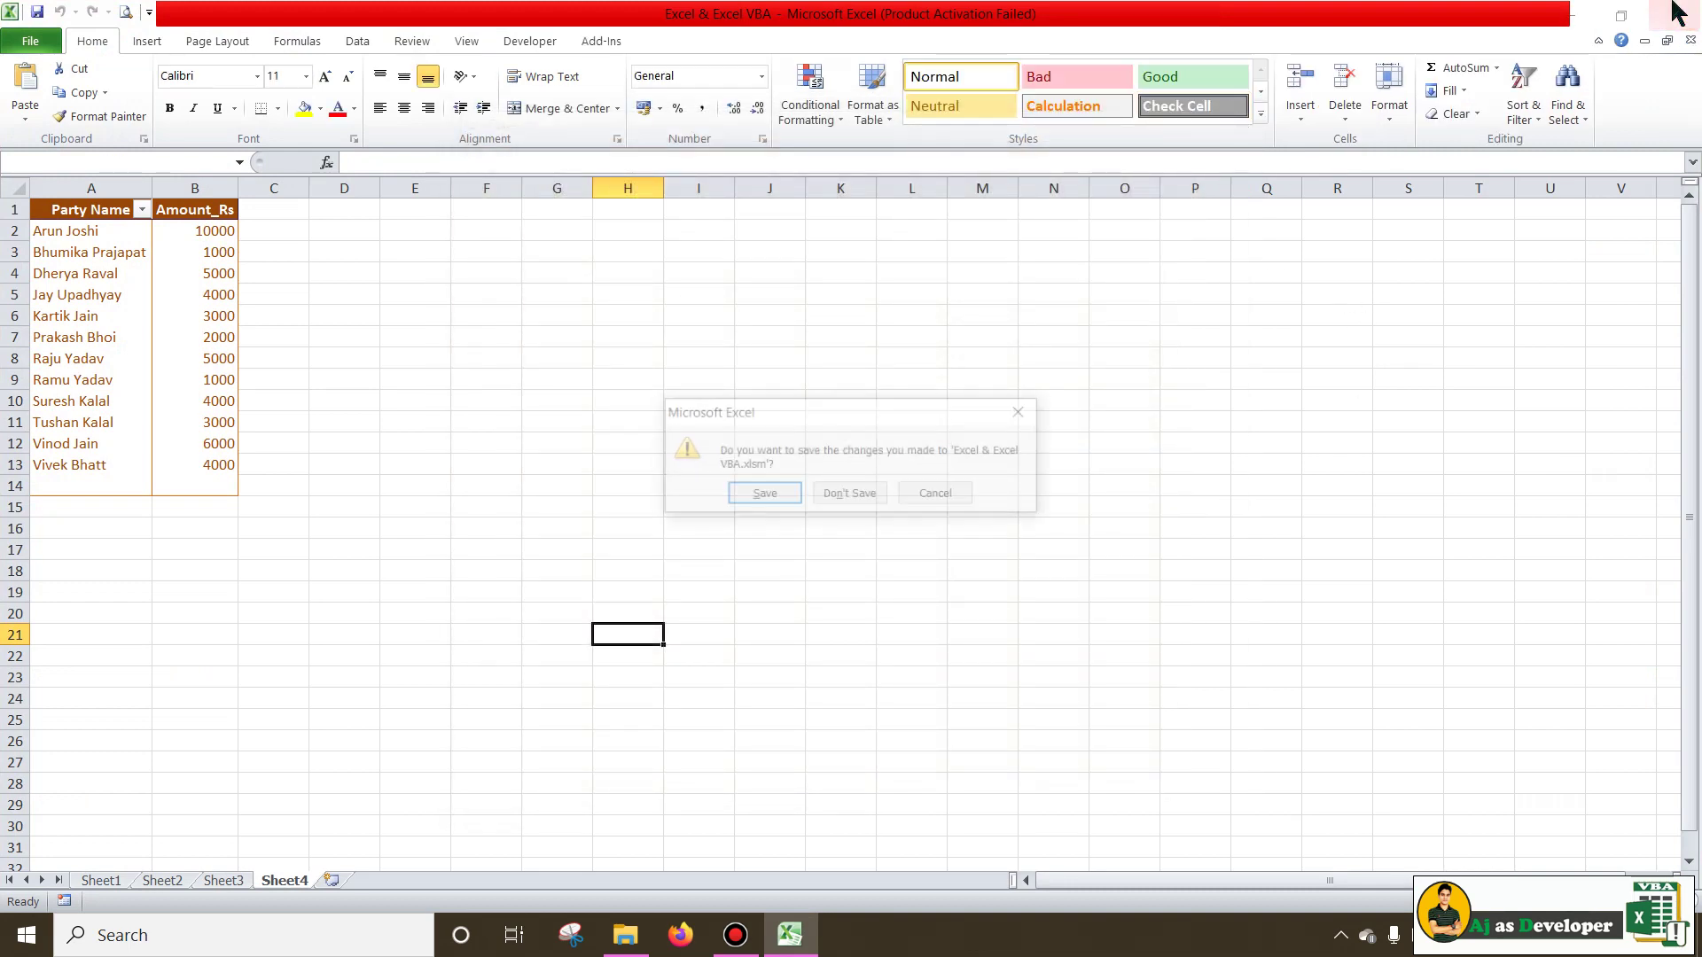
left_click(788, 494)
Reopen the Excel & Excel VBA workbook, close the Credit Form, and launch the Visual Basic editor.
left_click(891, 297)
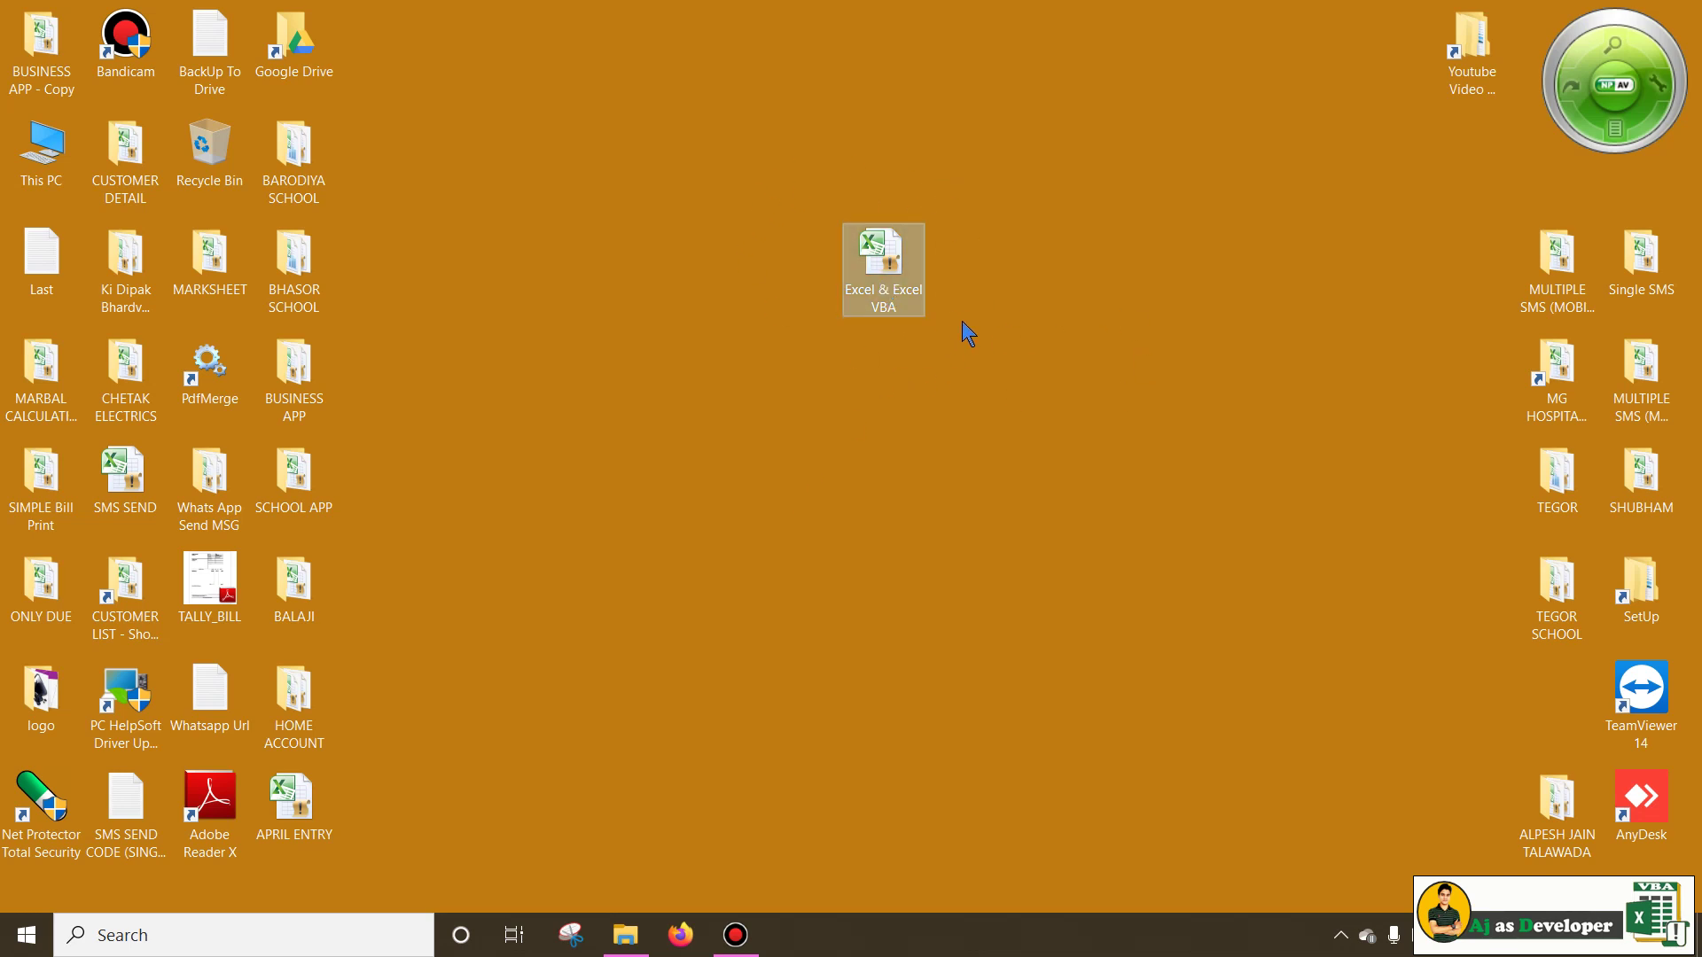
double_click(879, 269)
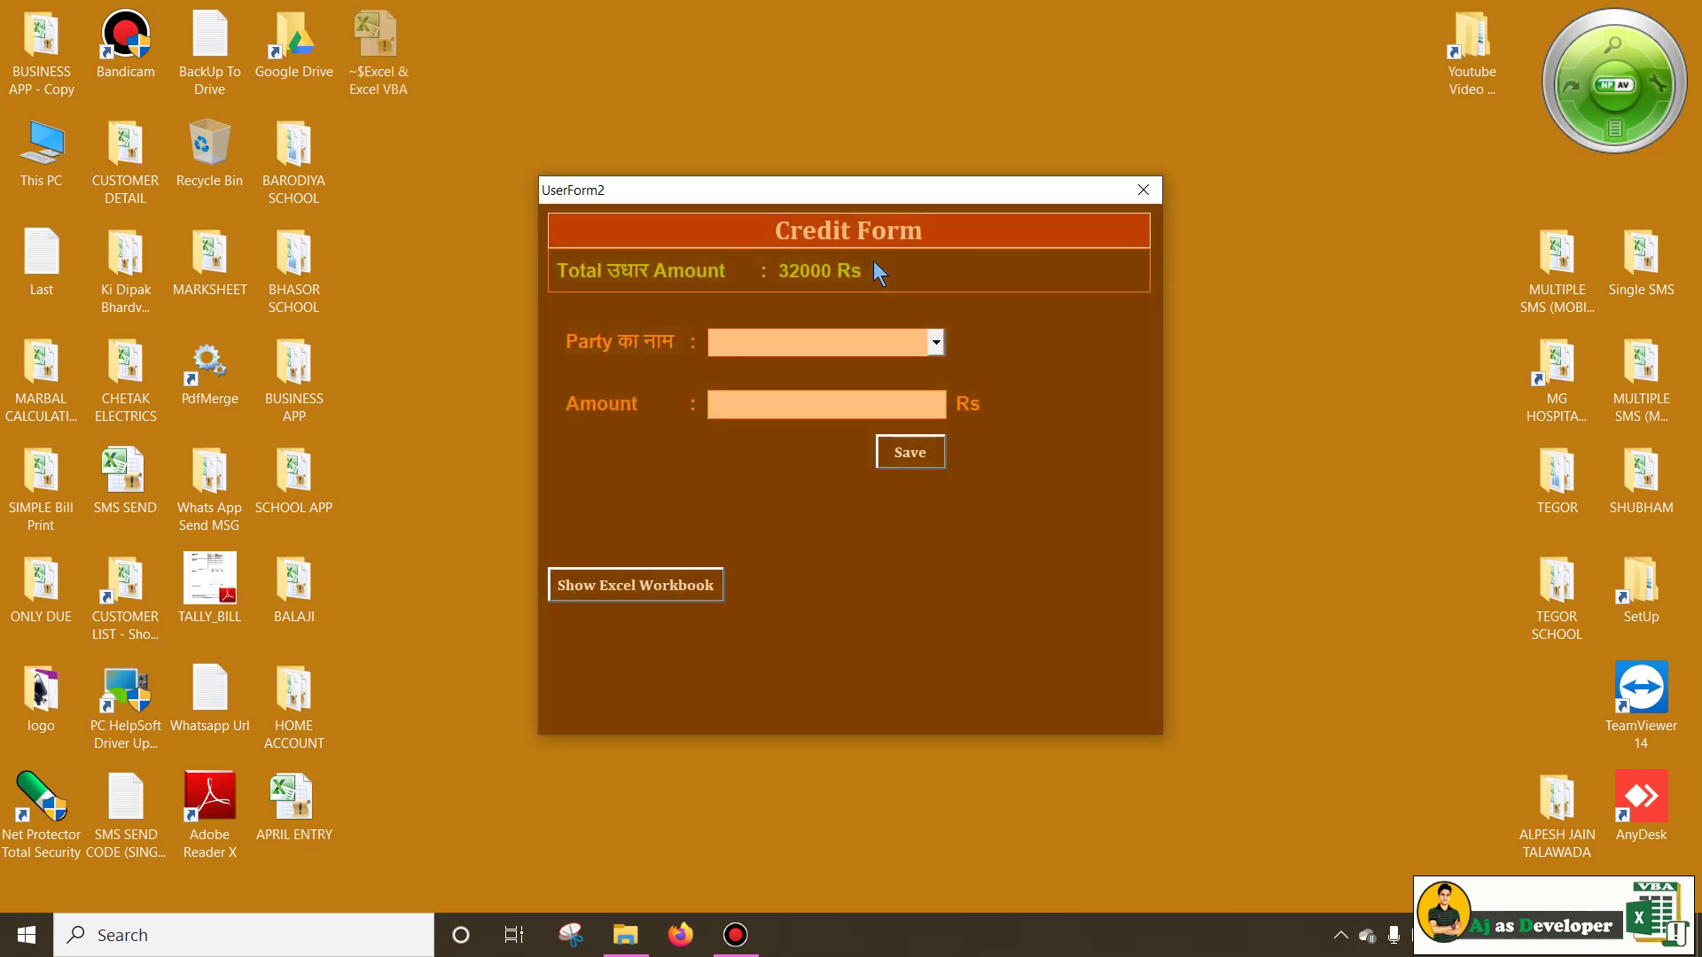
left_click(1079, 673)
left_click(656, 589)
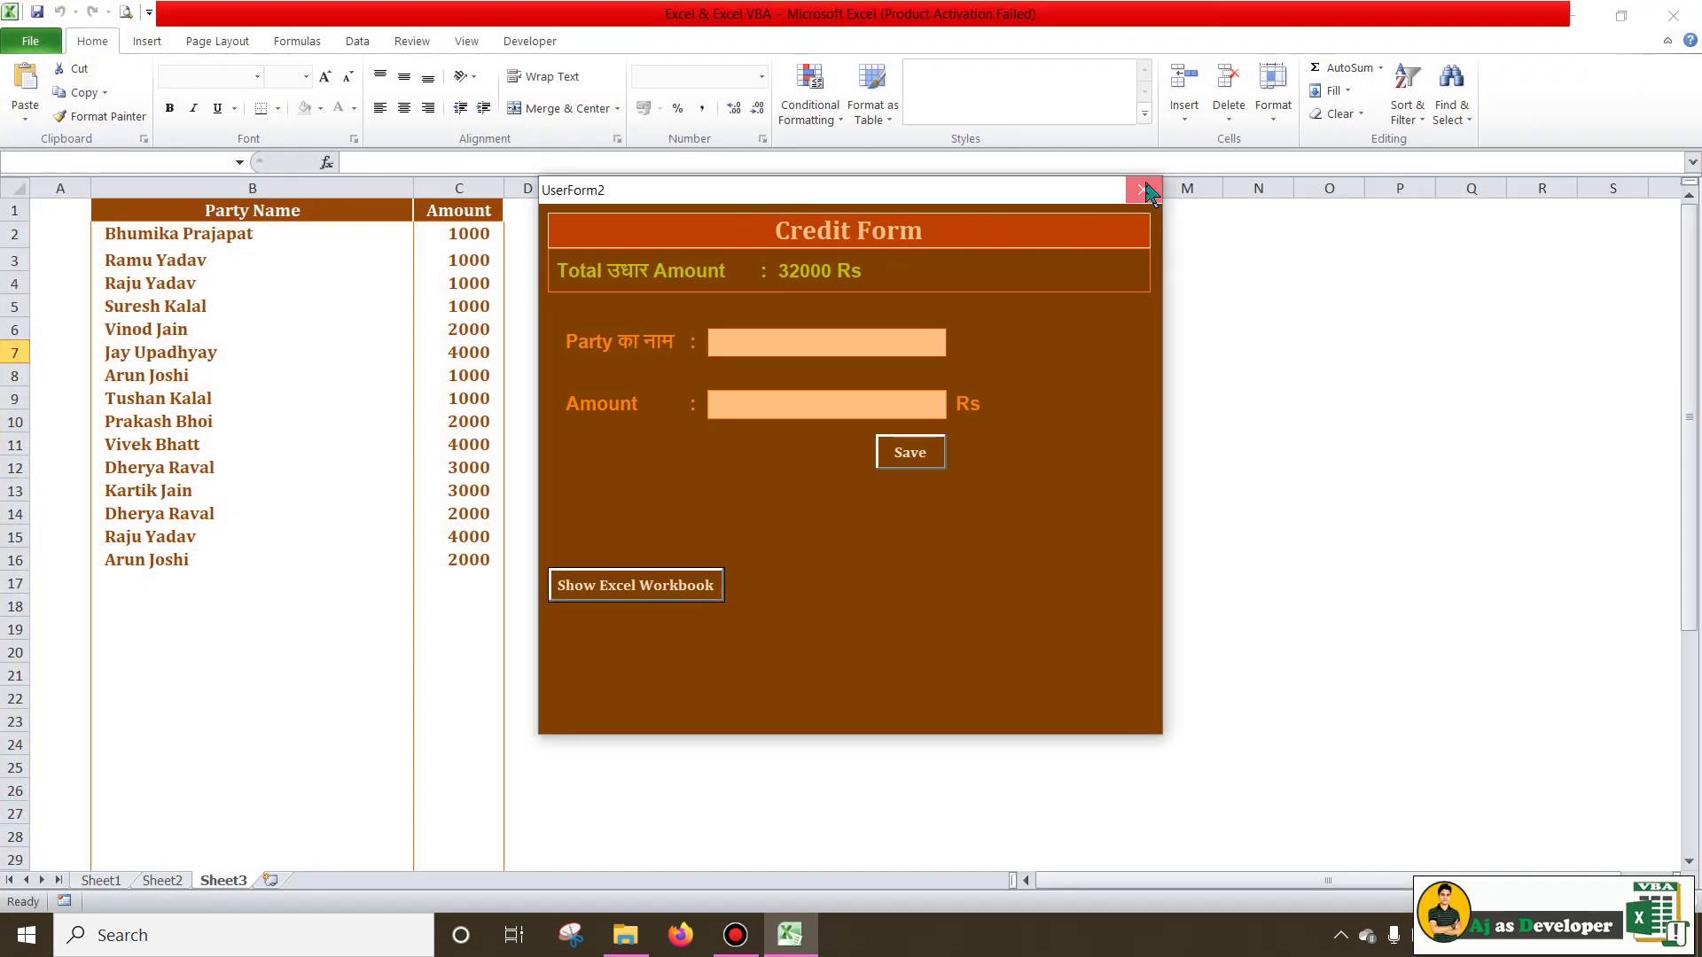
left_click(1144, 190)
left_click(531, 41)
left_click(25, 89)
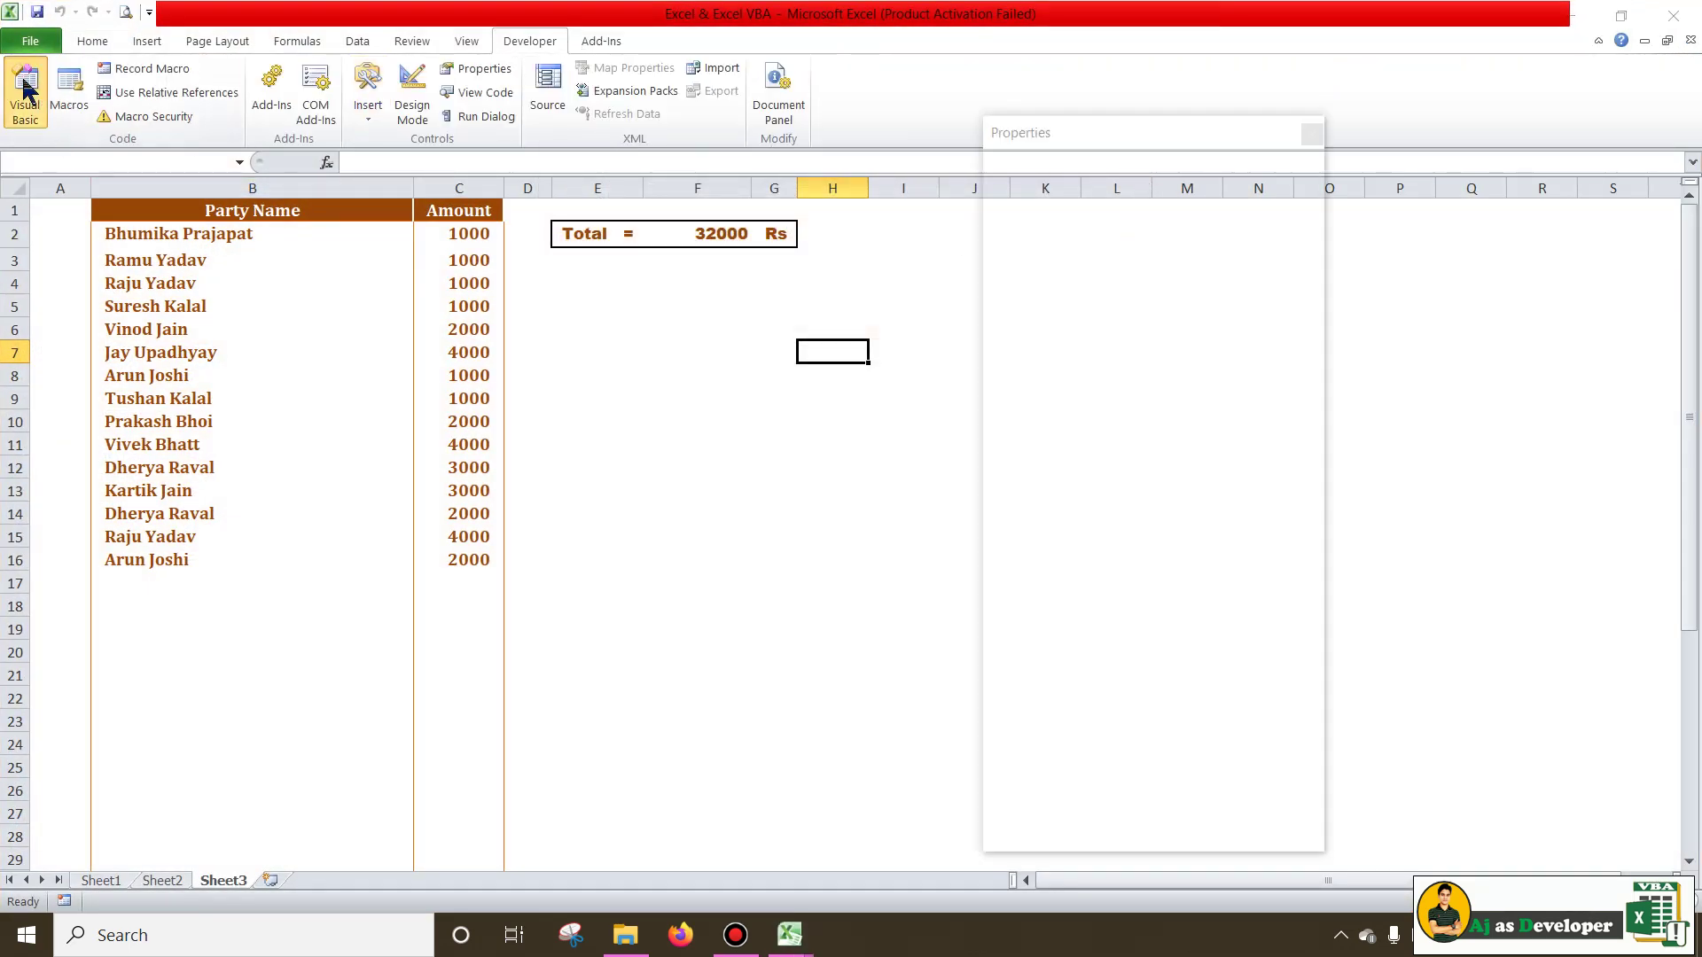
Maximize the VBA editor and open UserForm2 in the form designer.
left_click(1392, 19)
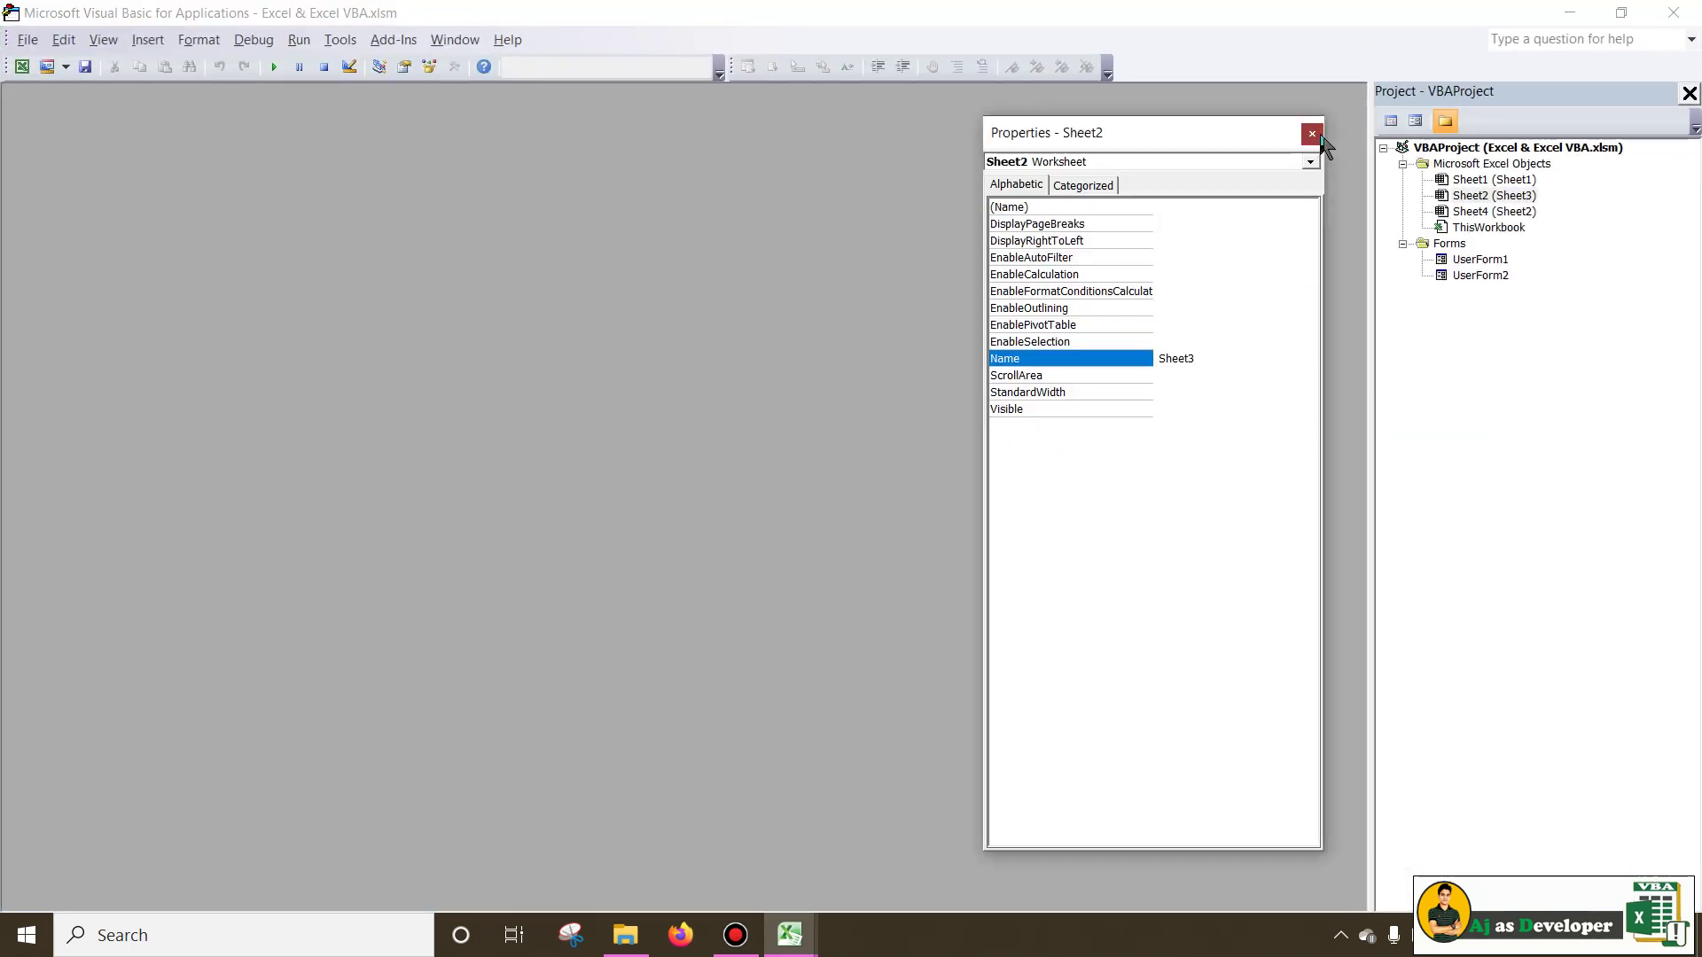
left_click(1320, 136)
left_click(1482, 276)
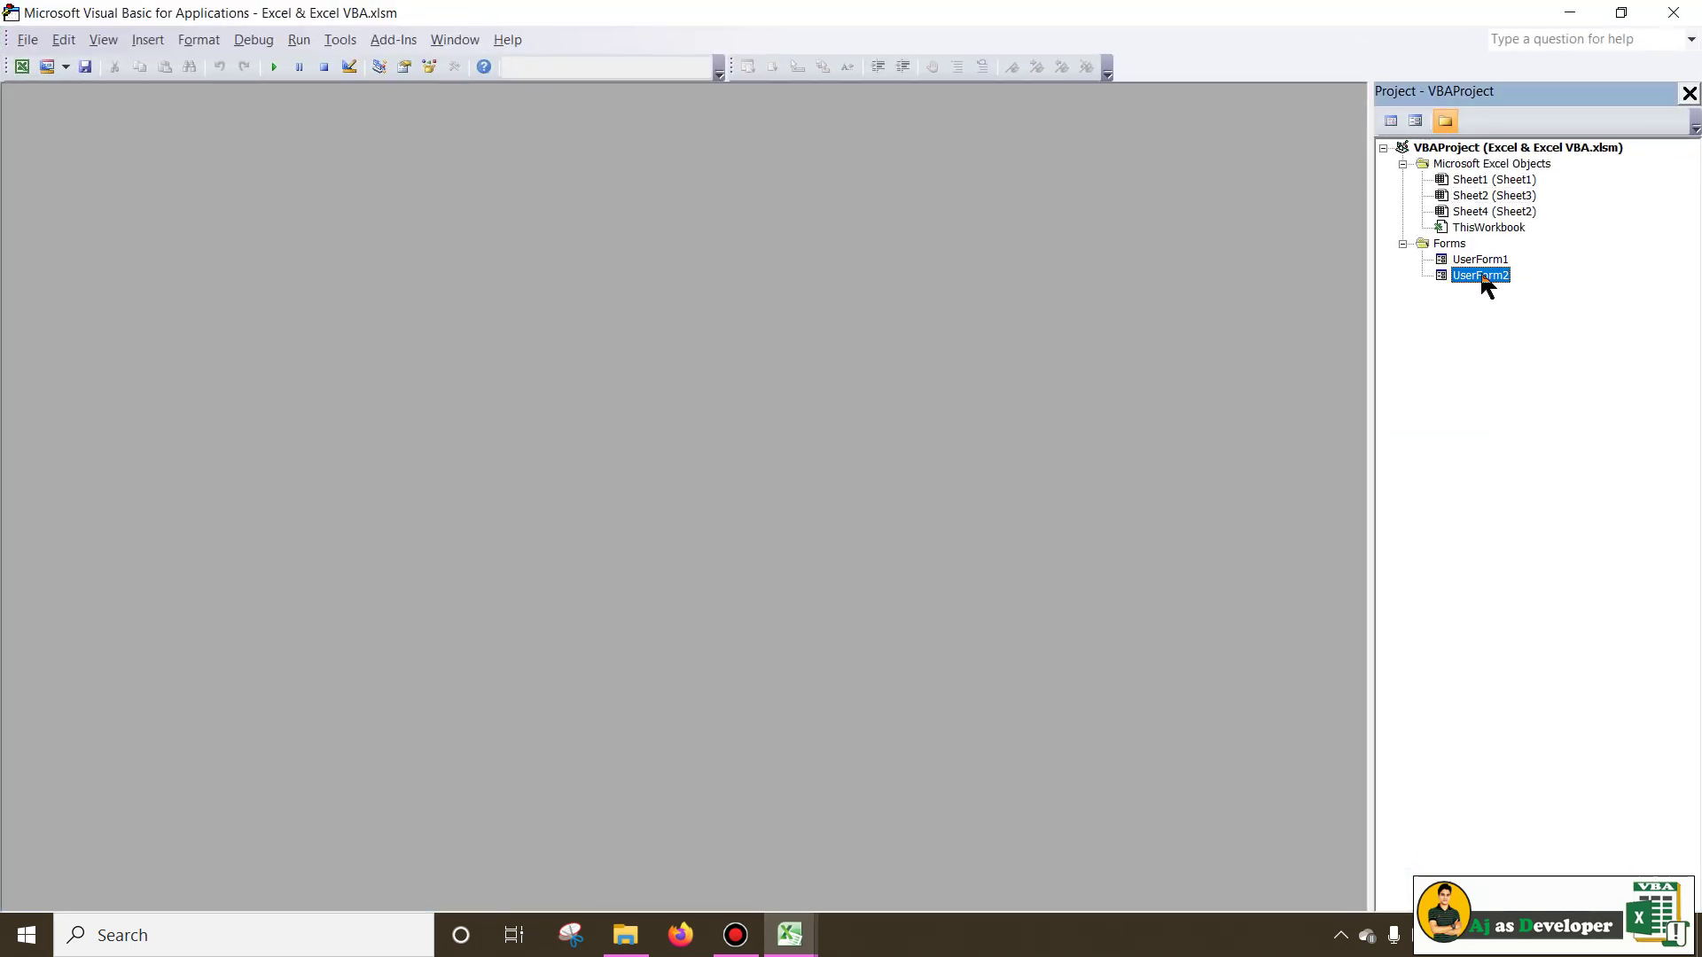
double_click(1482, 276)
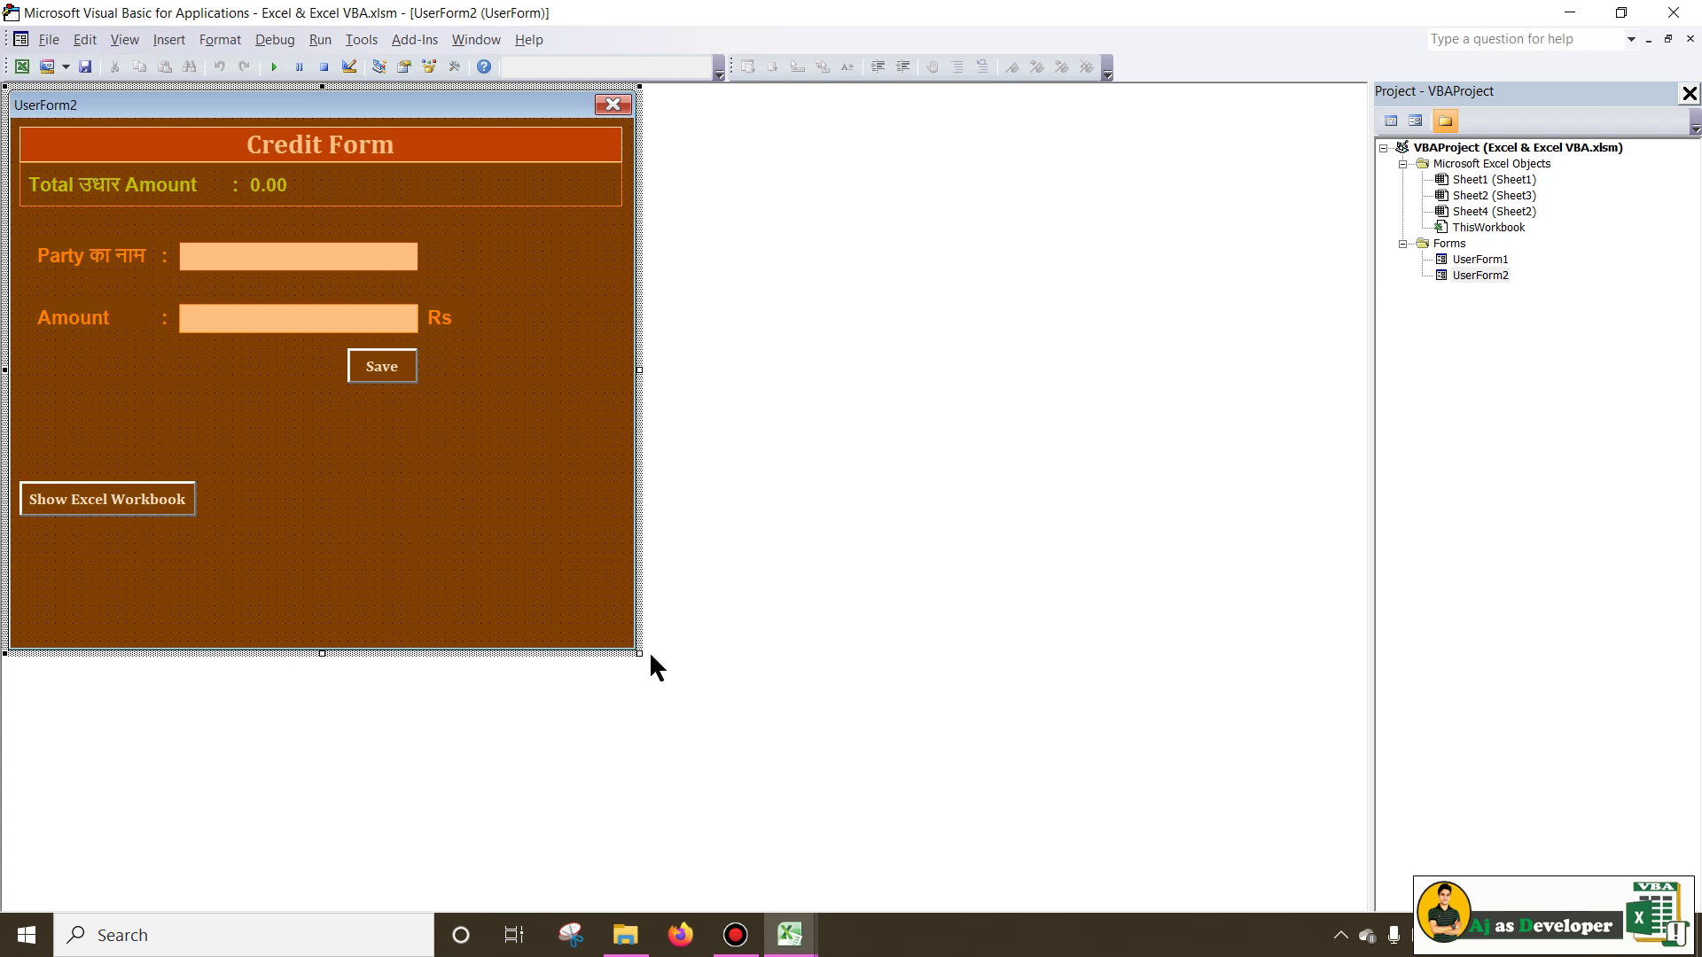
Enlarge the Credit Form design area and move the Show Excel Workbook button near the bottom.
left_click_drag(640, 654, 1017, 865)
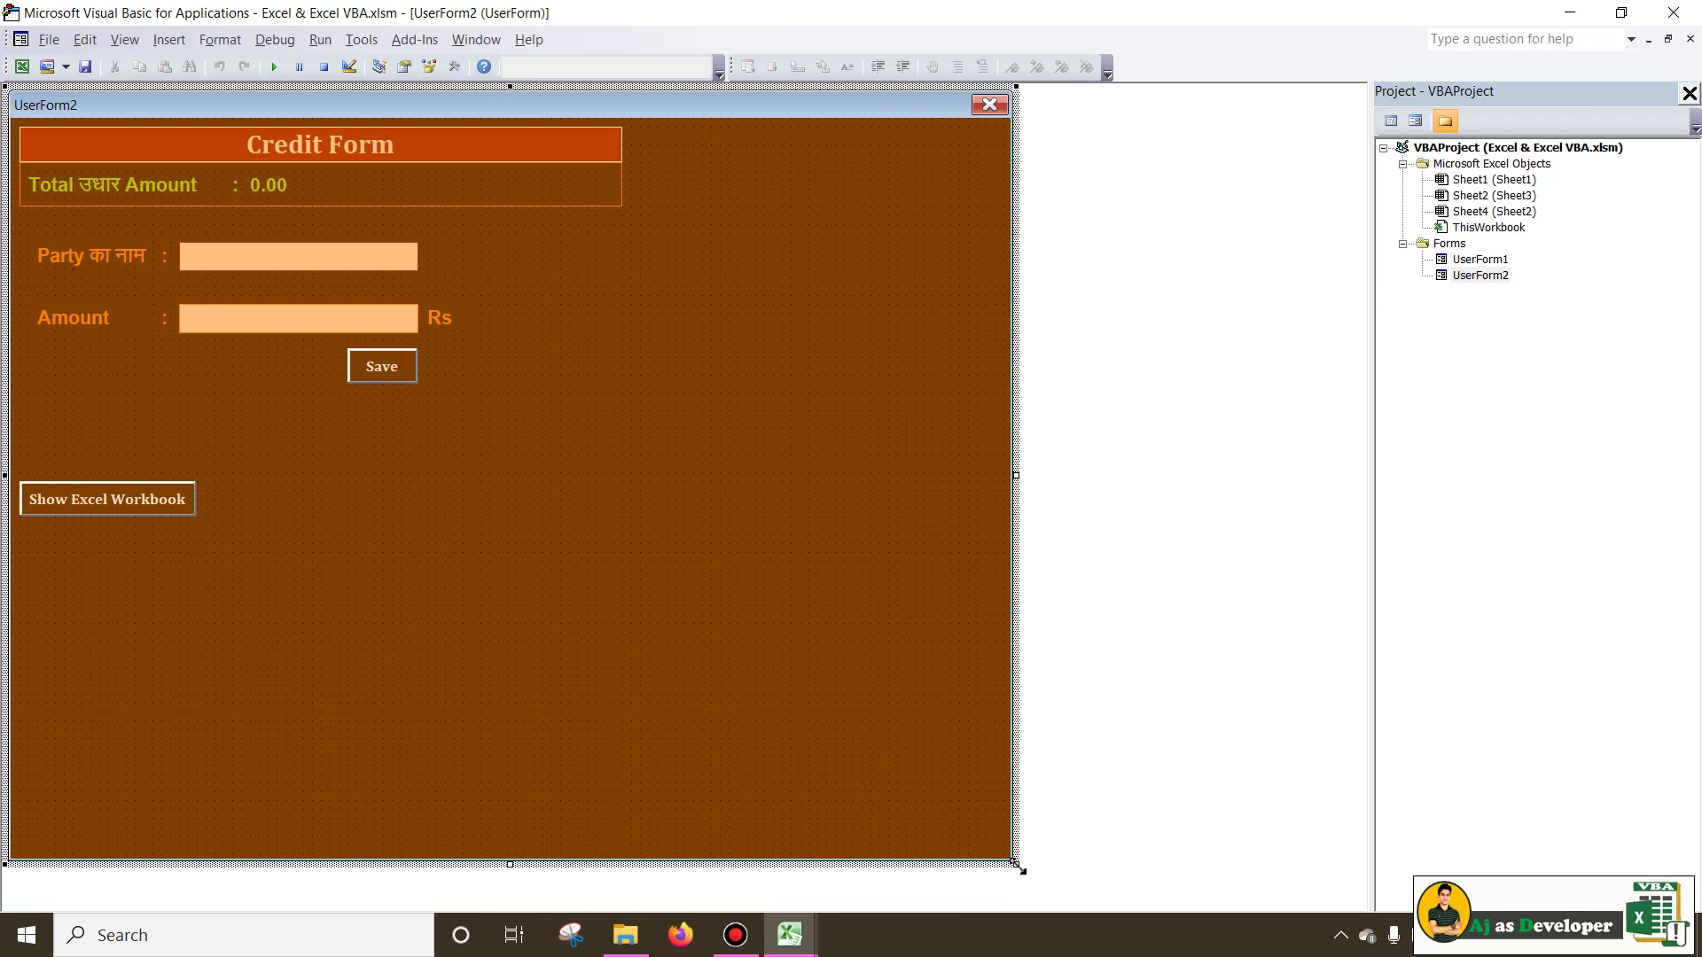
left_click_drag(103, 504, 103, 607)
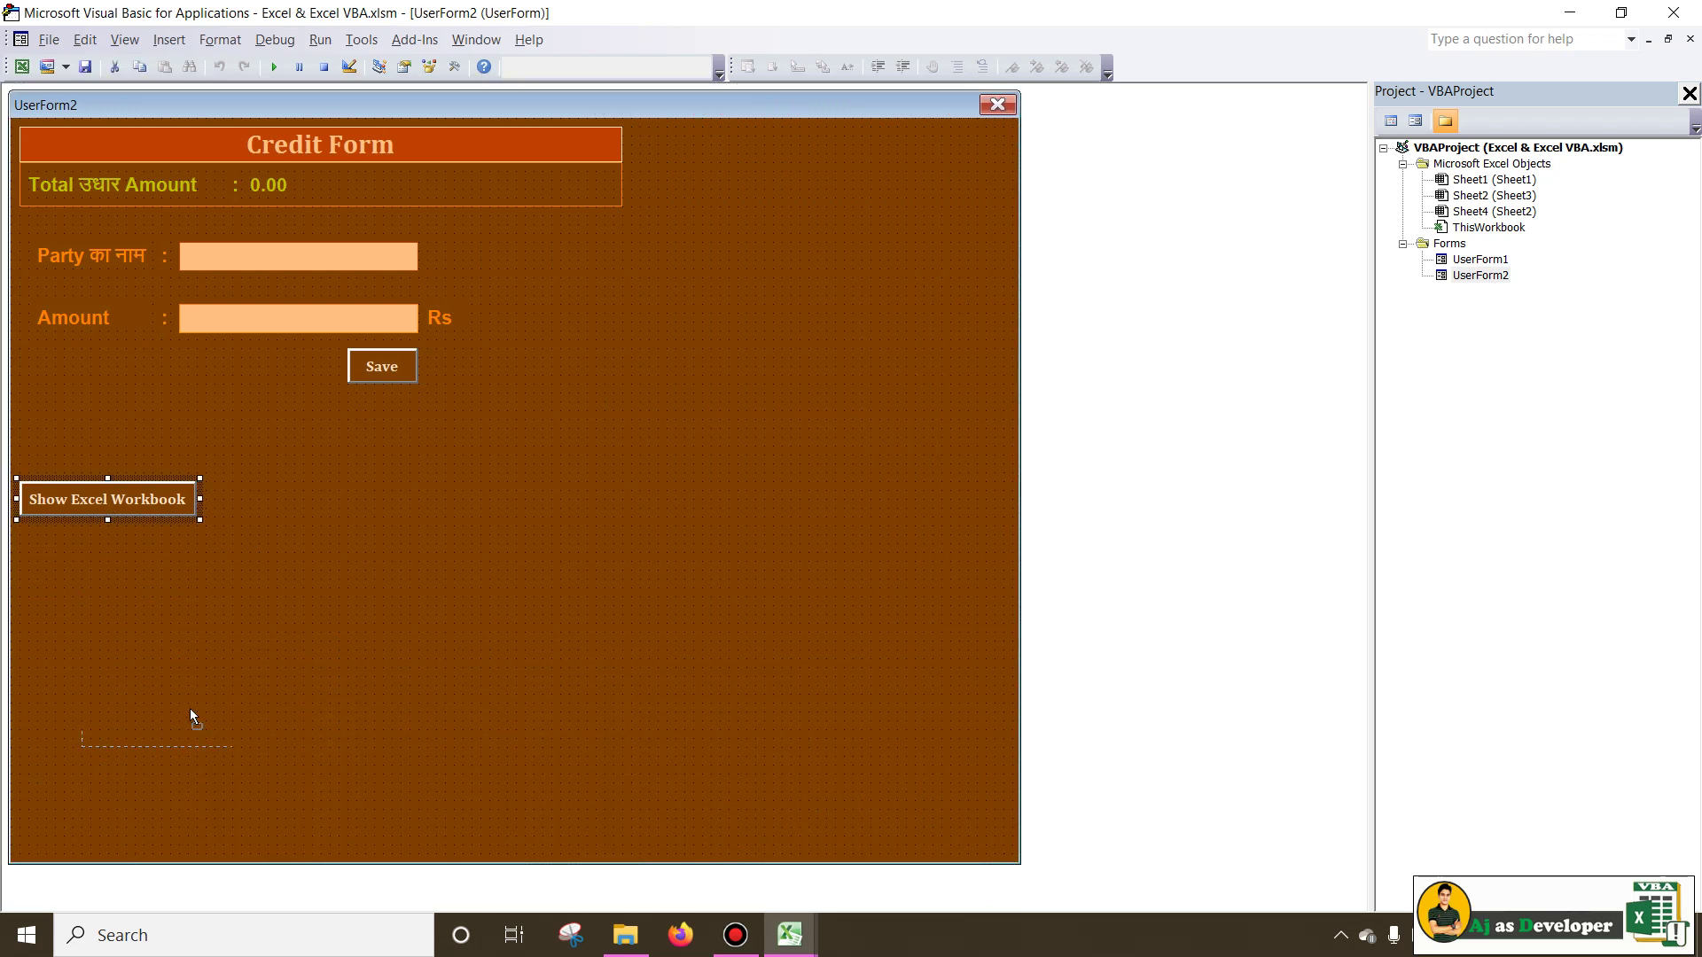
left_click_drag(102, 787, 103, 795)
left_click(362, 640)
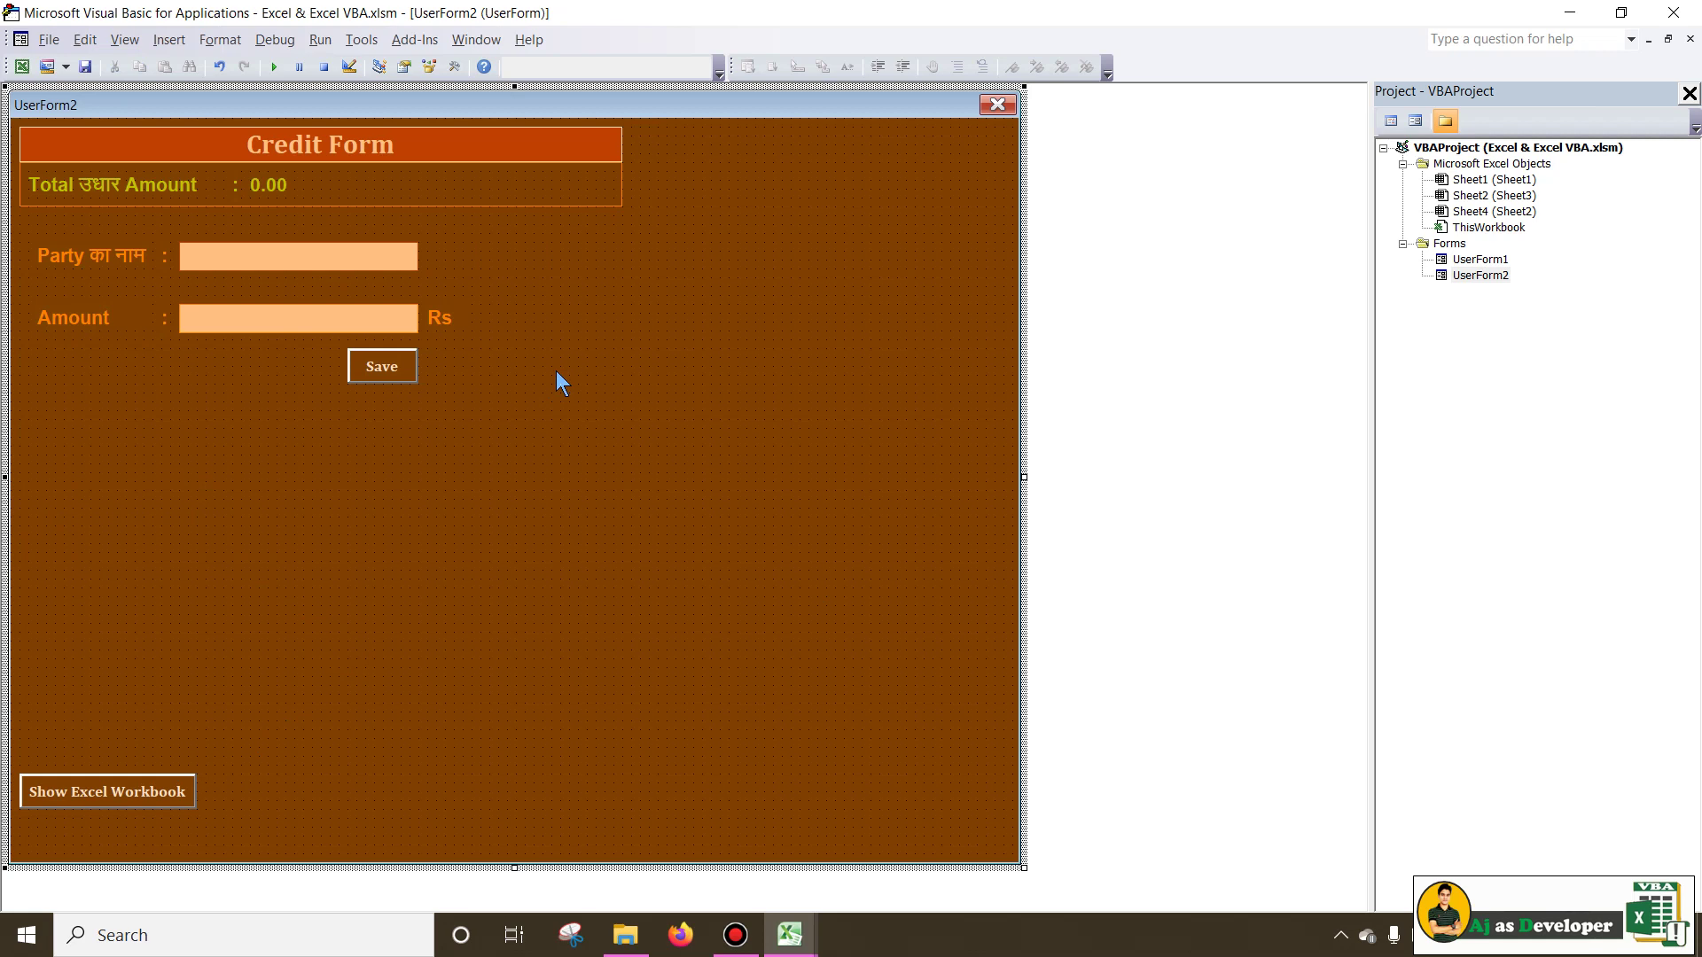
double_click(1479, 259)
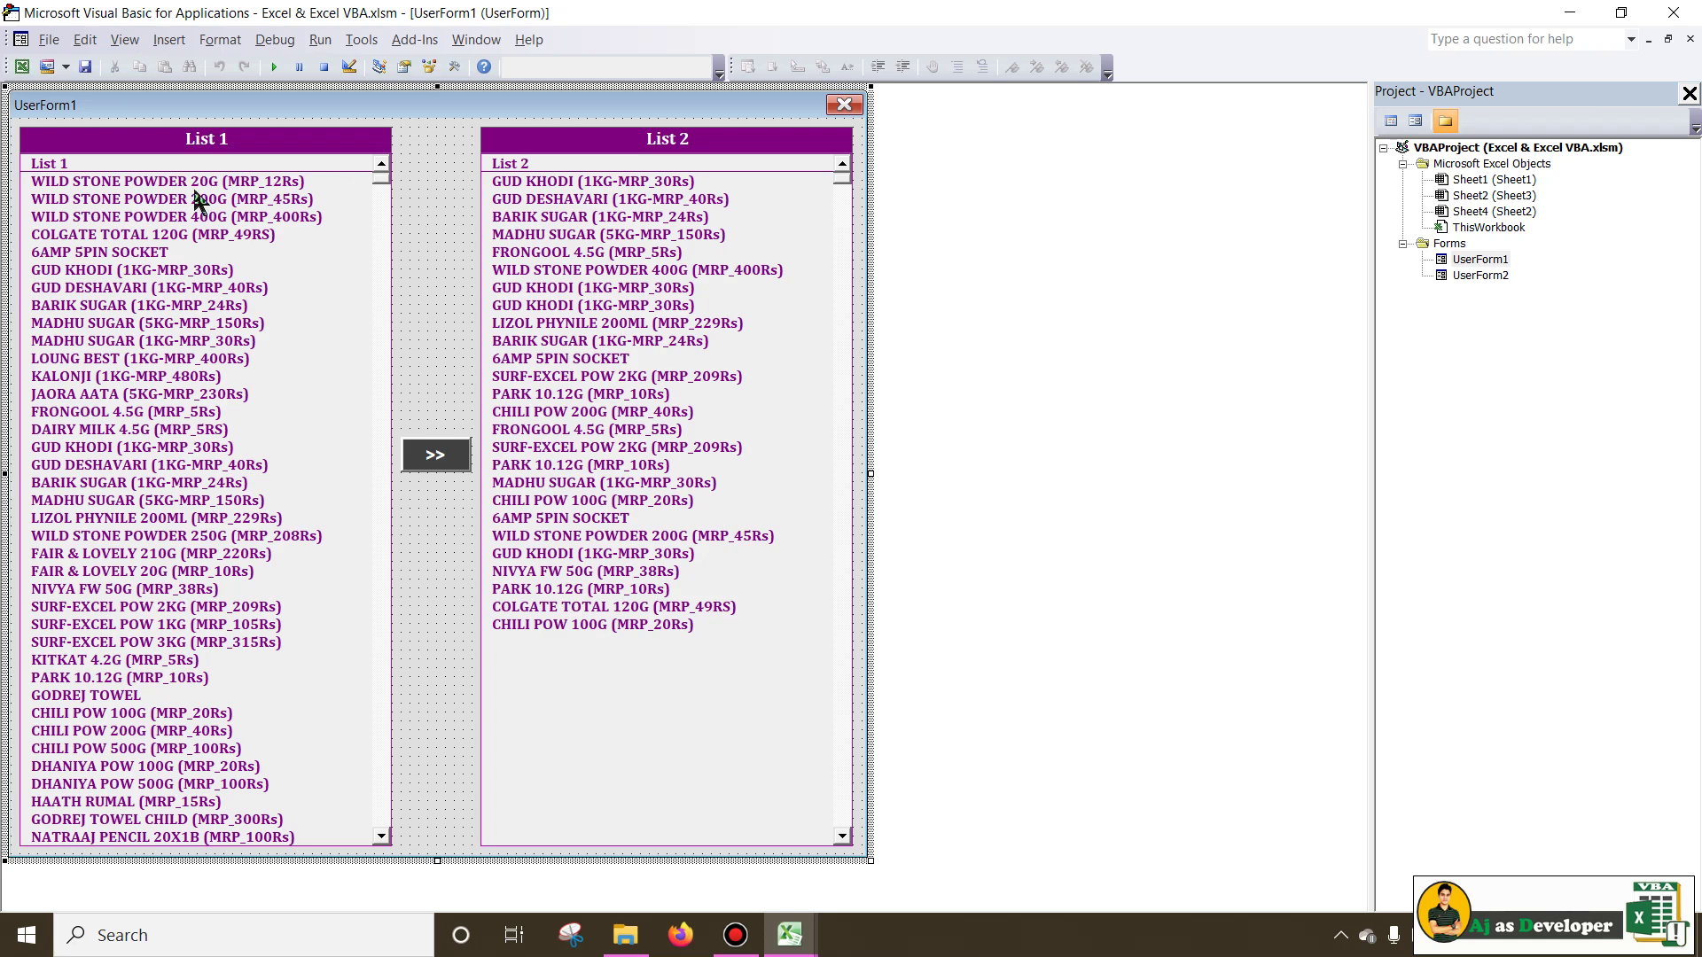
Paste UserForm1's List 1 listbox beside the Party field and stretch it to the form's bottom.
left_click(237, 251)
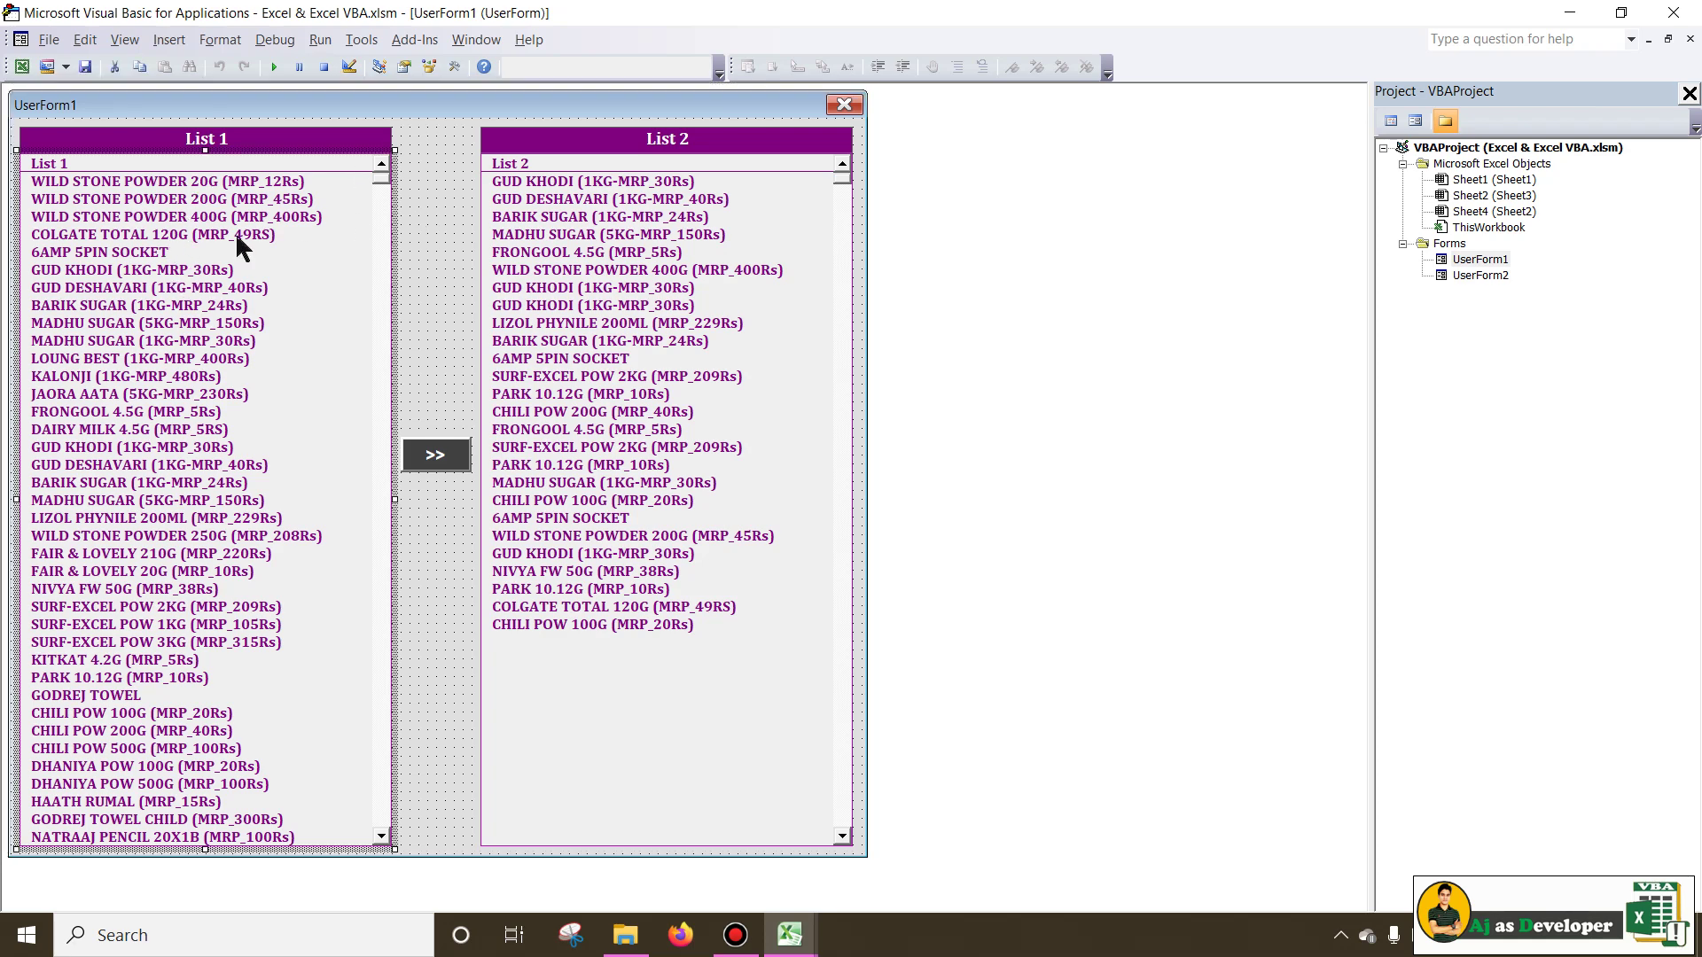
double_click(1479, 274)
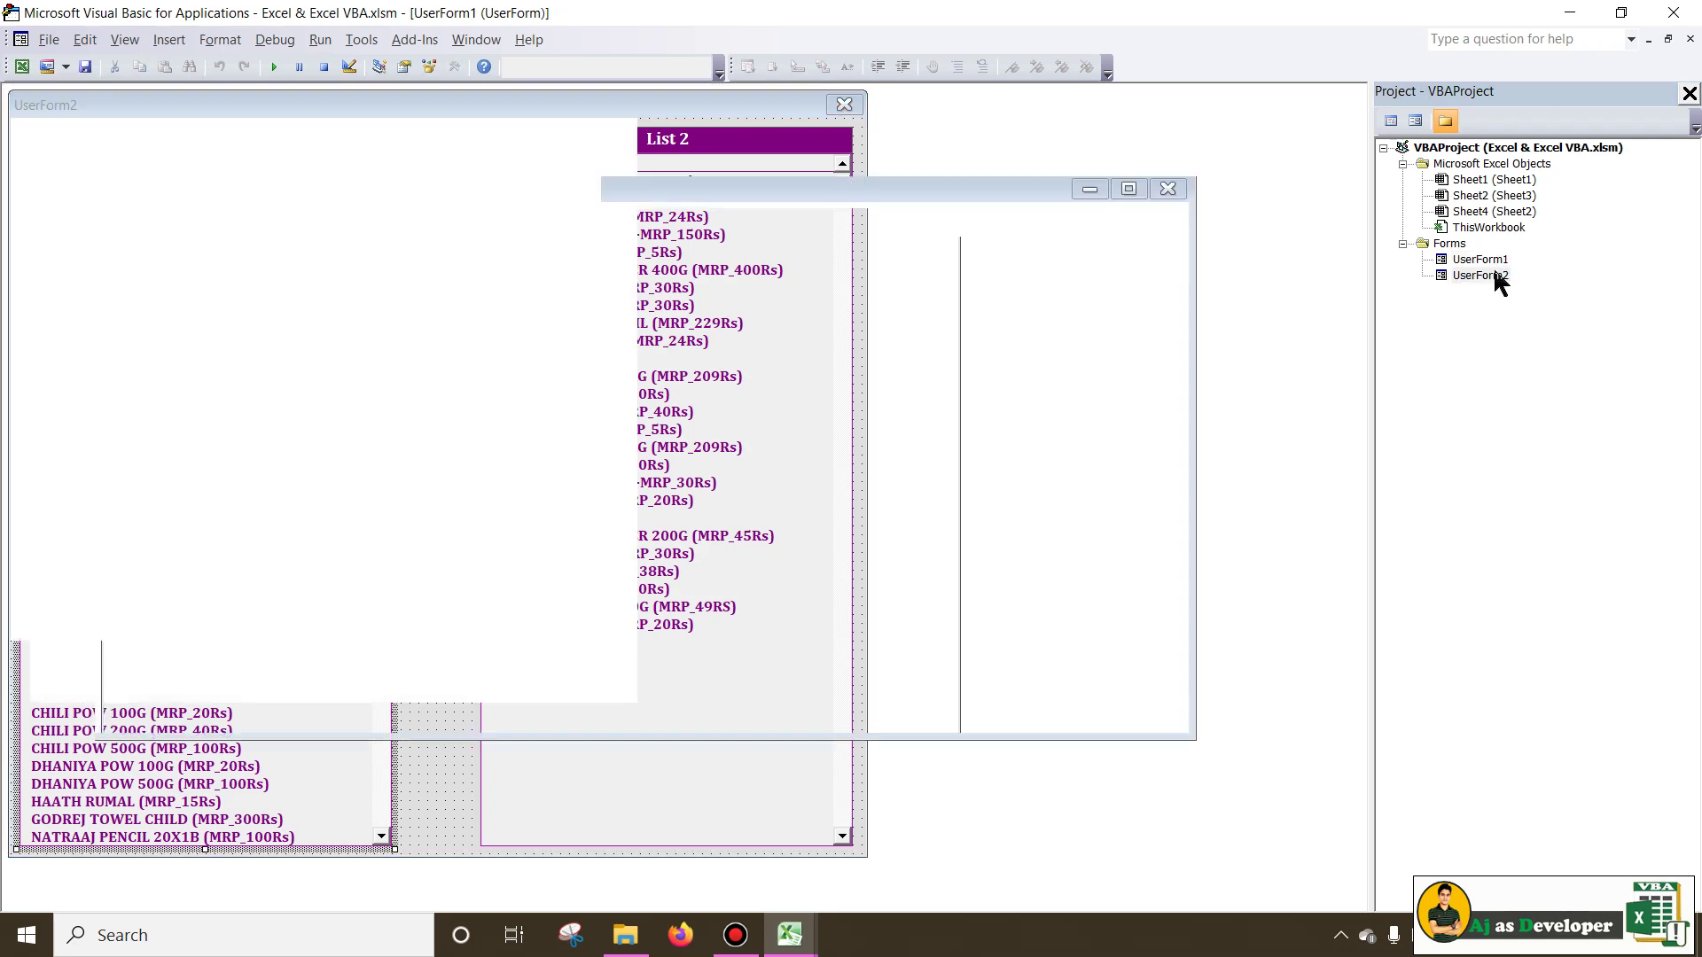
key("ctrl+v")
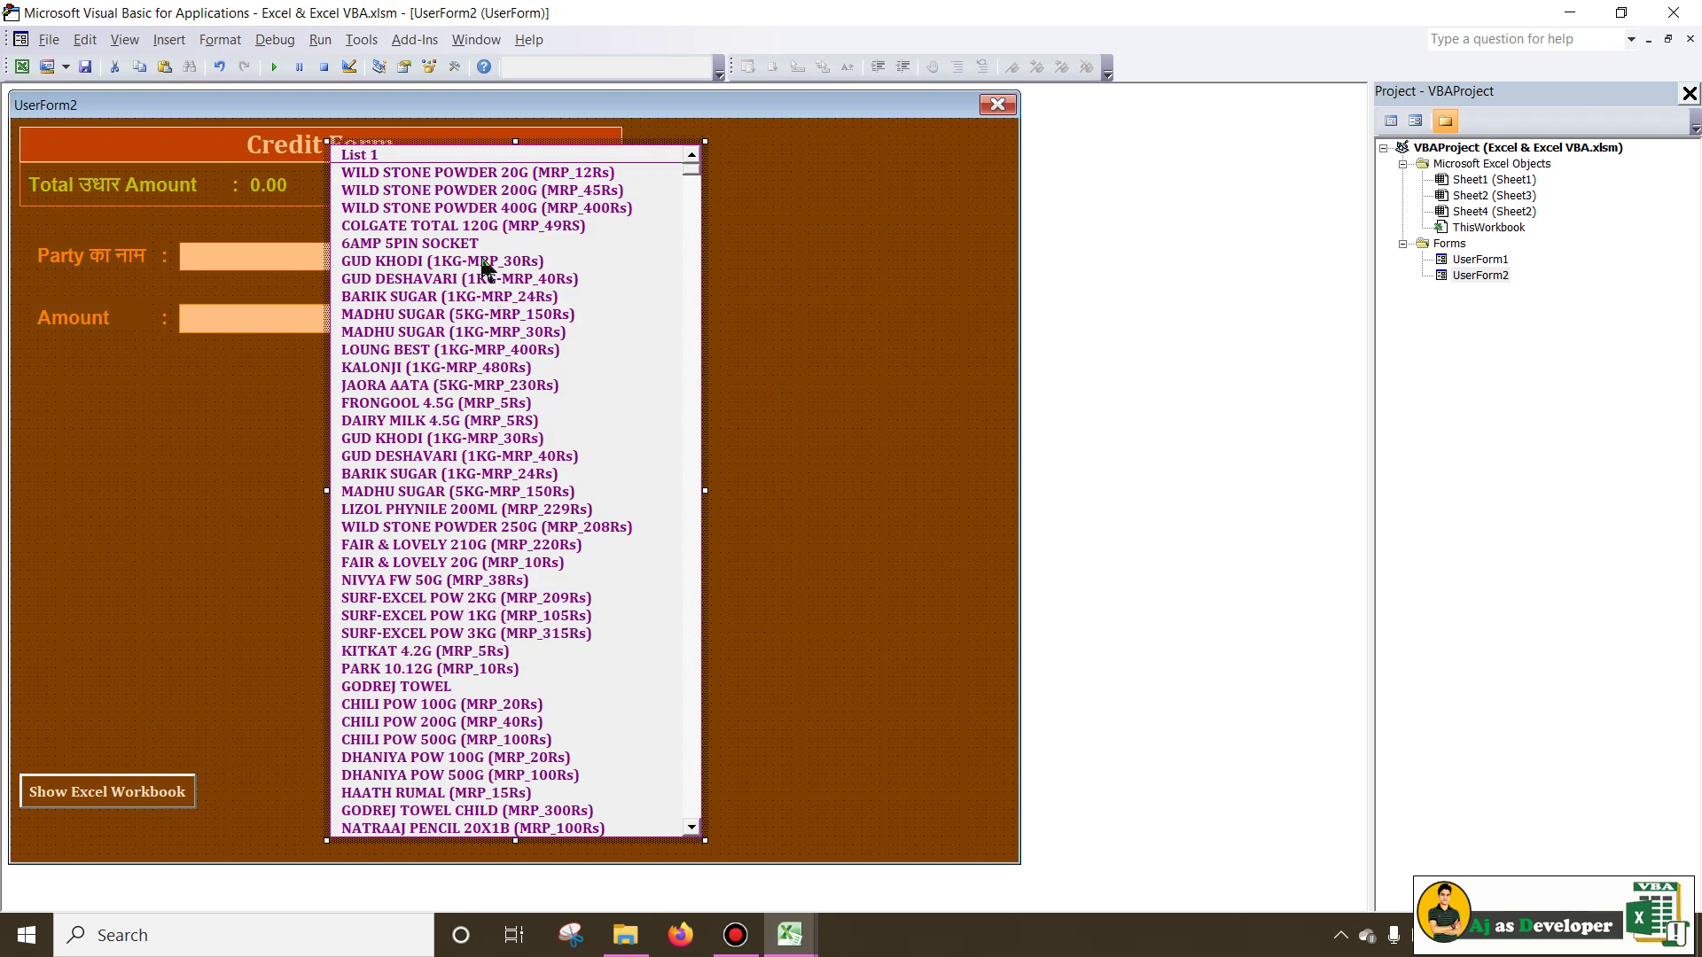
left_click_drag(486, 263, 654, 353)
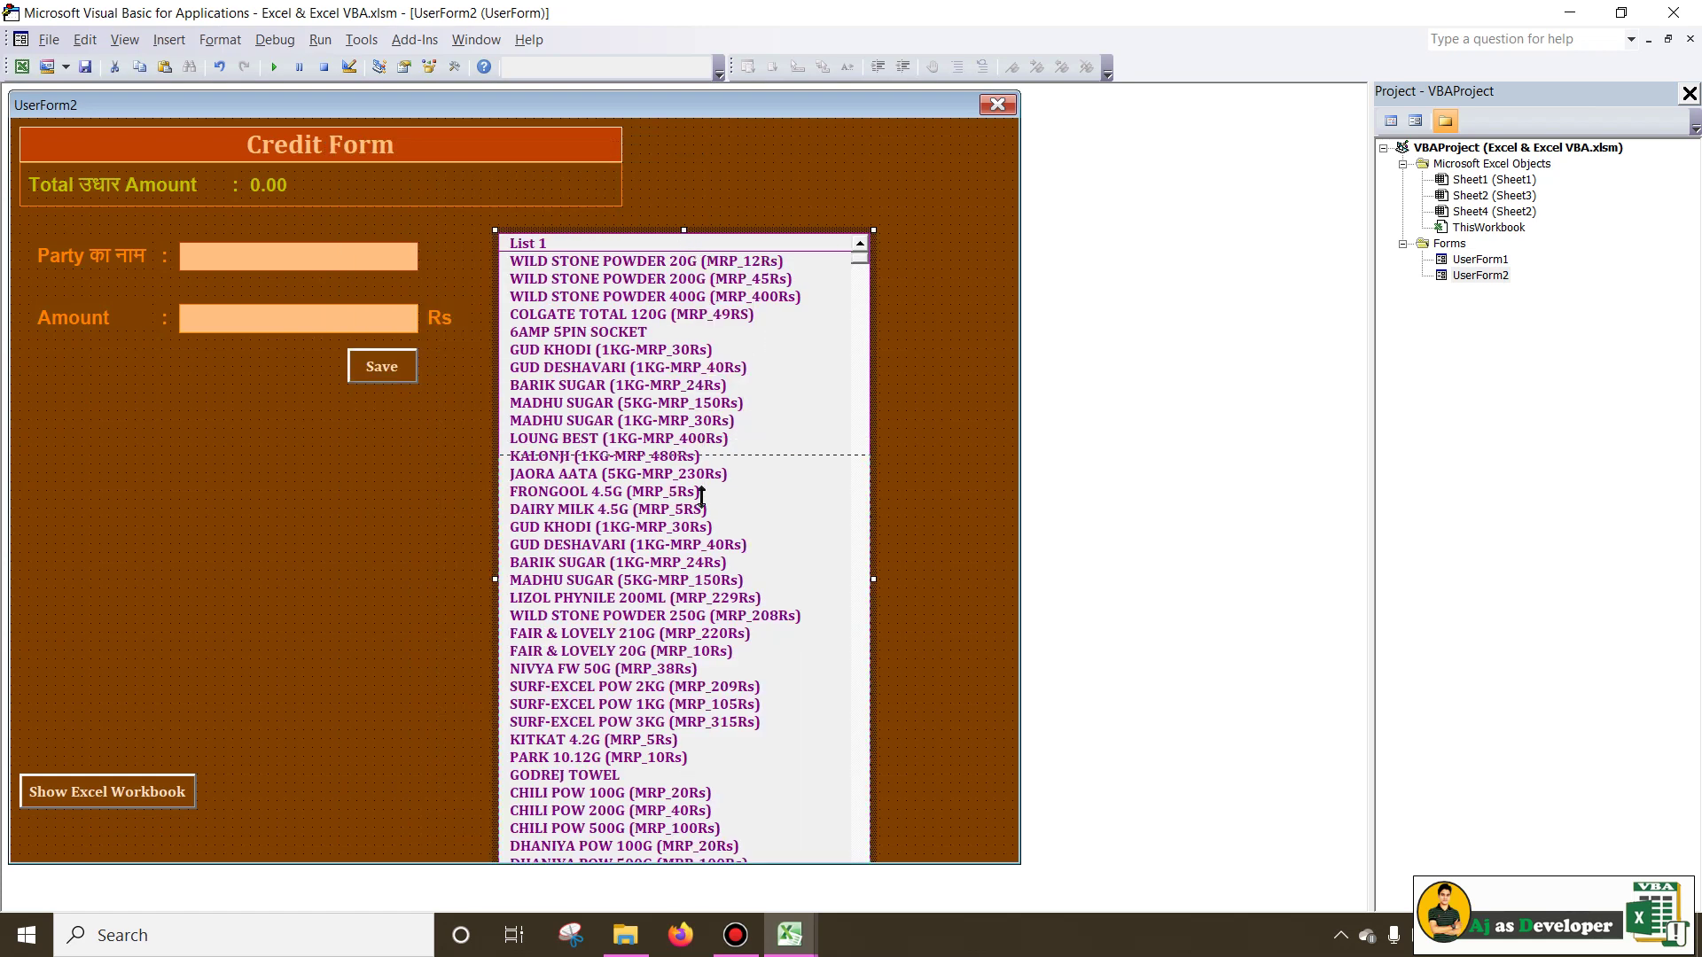
left_click_drag(683, 232, 682, 503)
left_click_drag(675, 587, 635, 326)
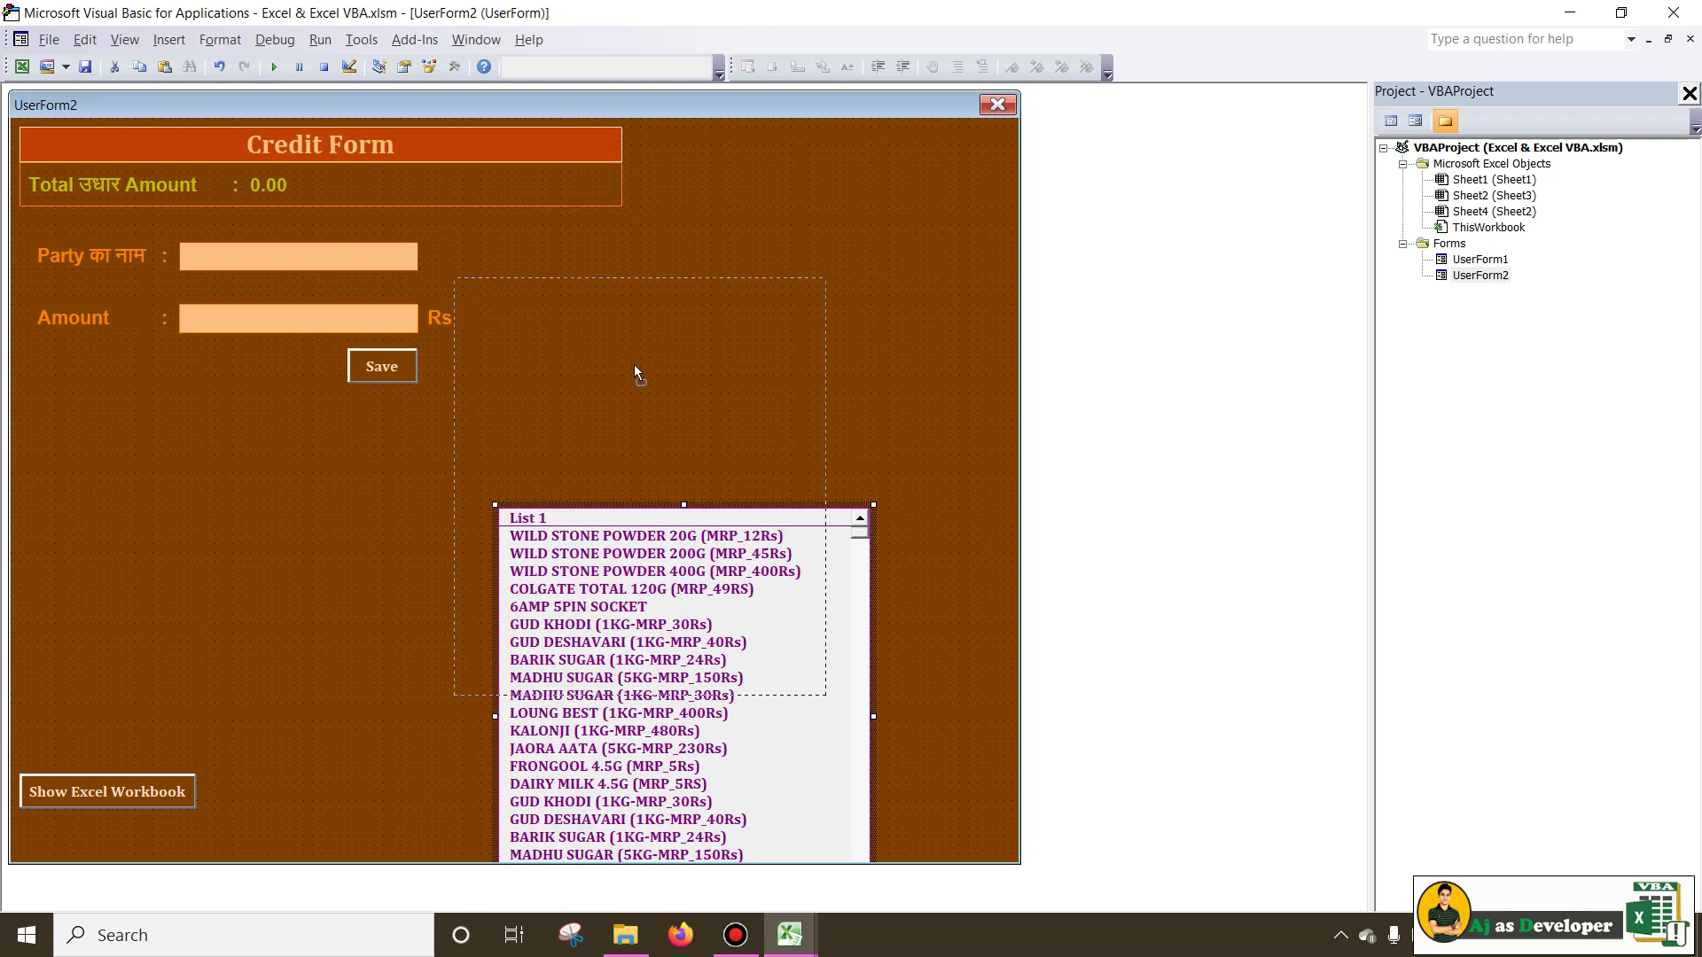
left_click_drag(638, 366, 641, 364)
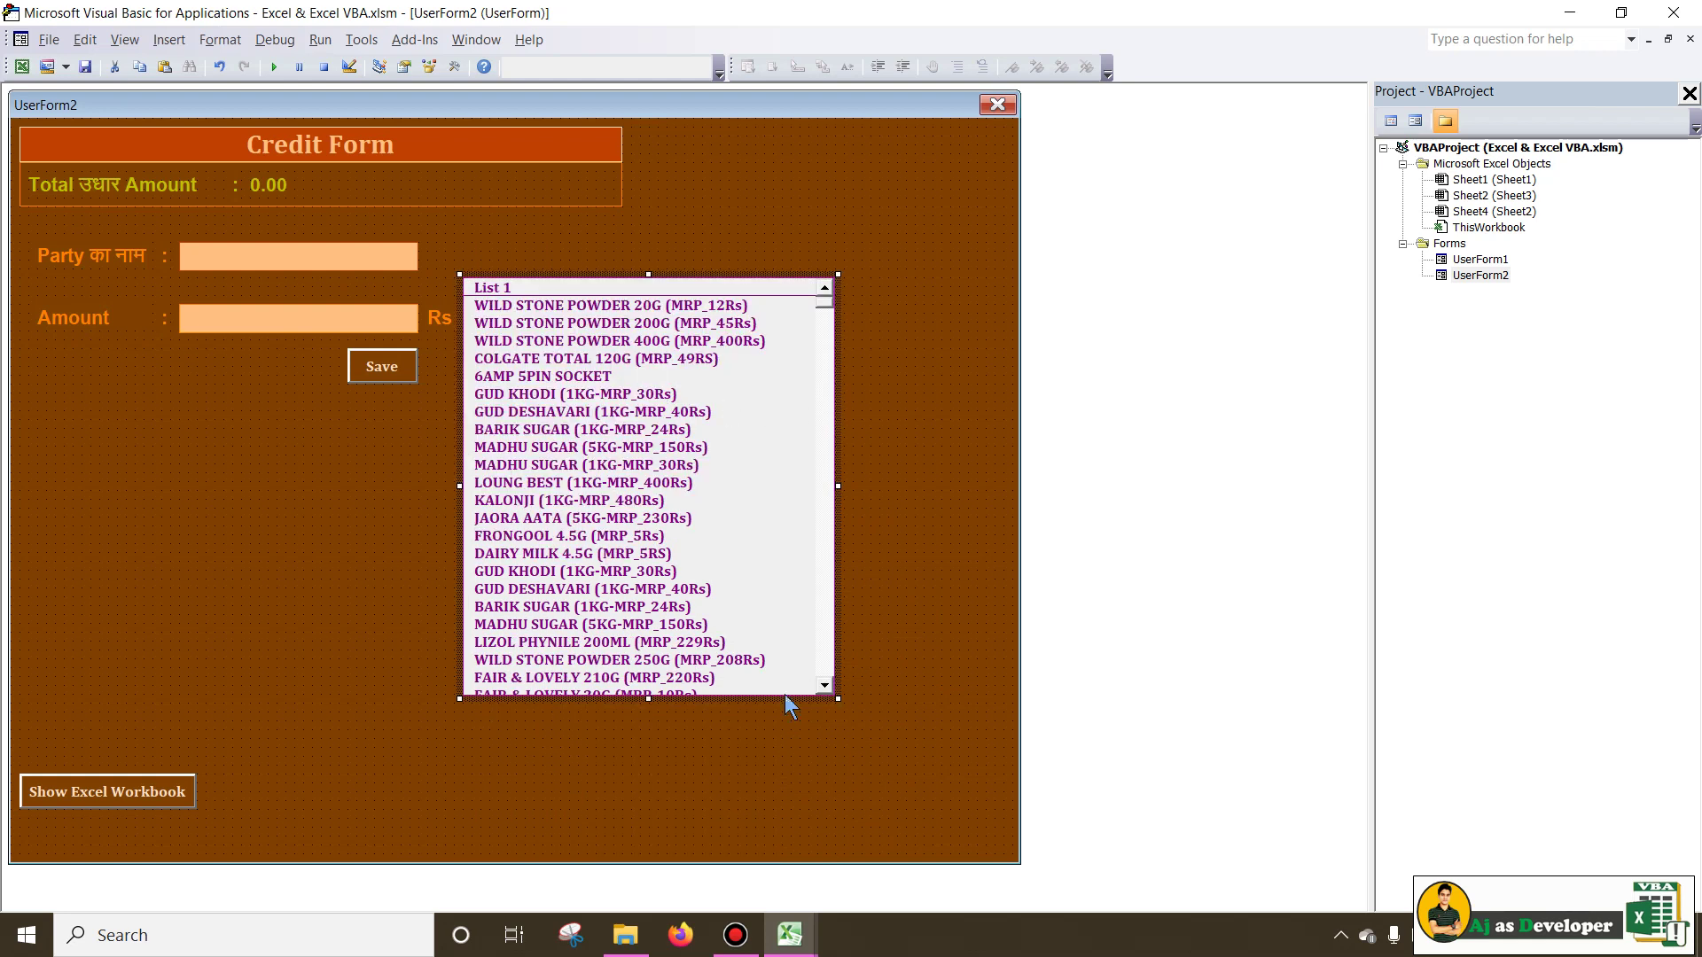
left_click_drag(653, 698, 654, 854)
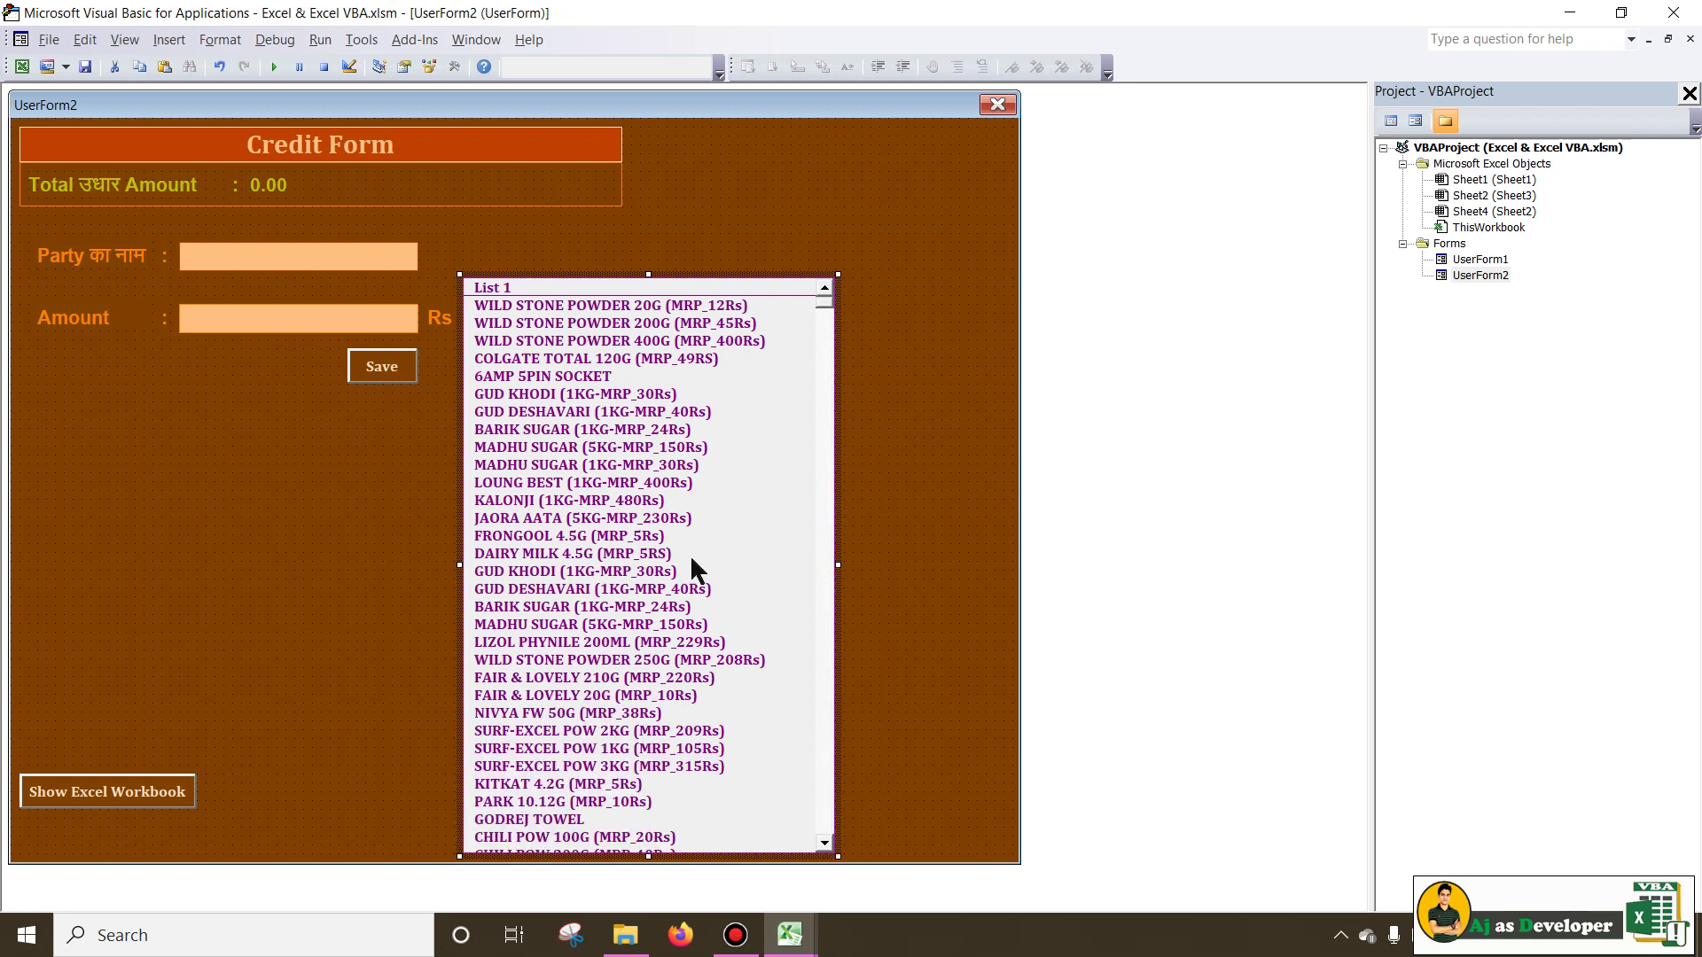
Toggle the listbox's IntegralHeight property on and back off, then select the Credit Form title.
key("F4")
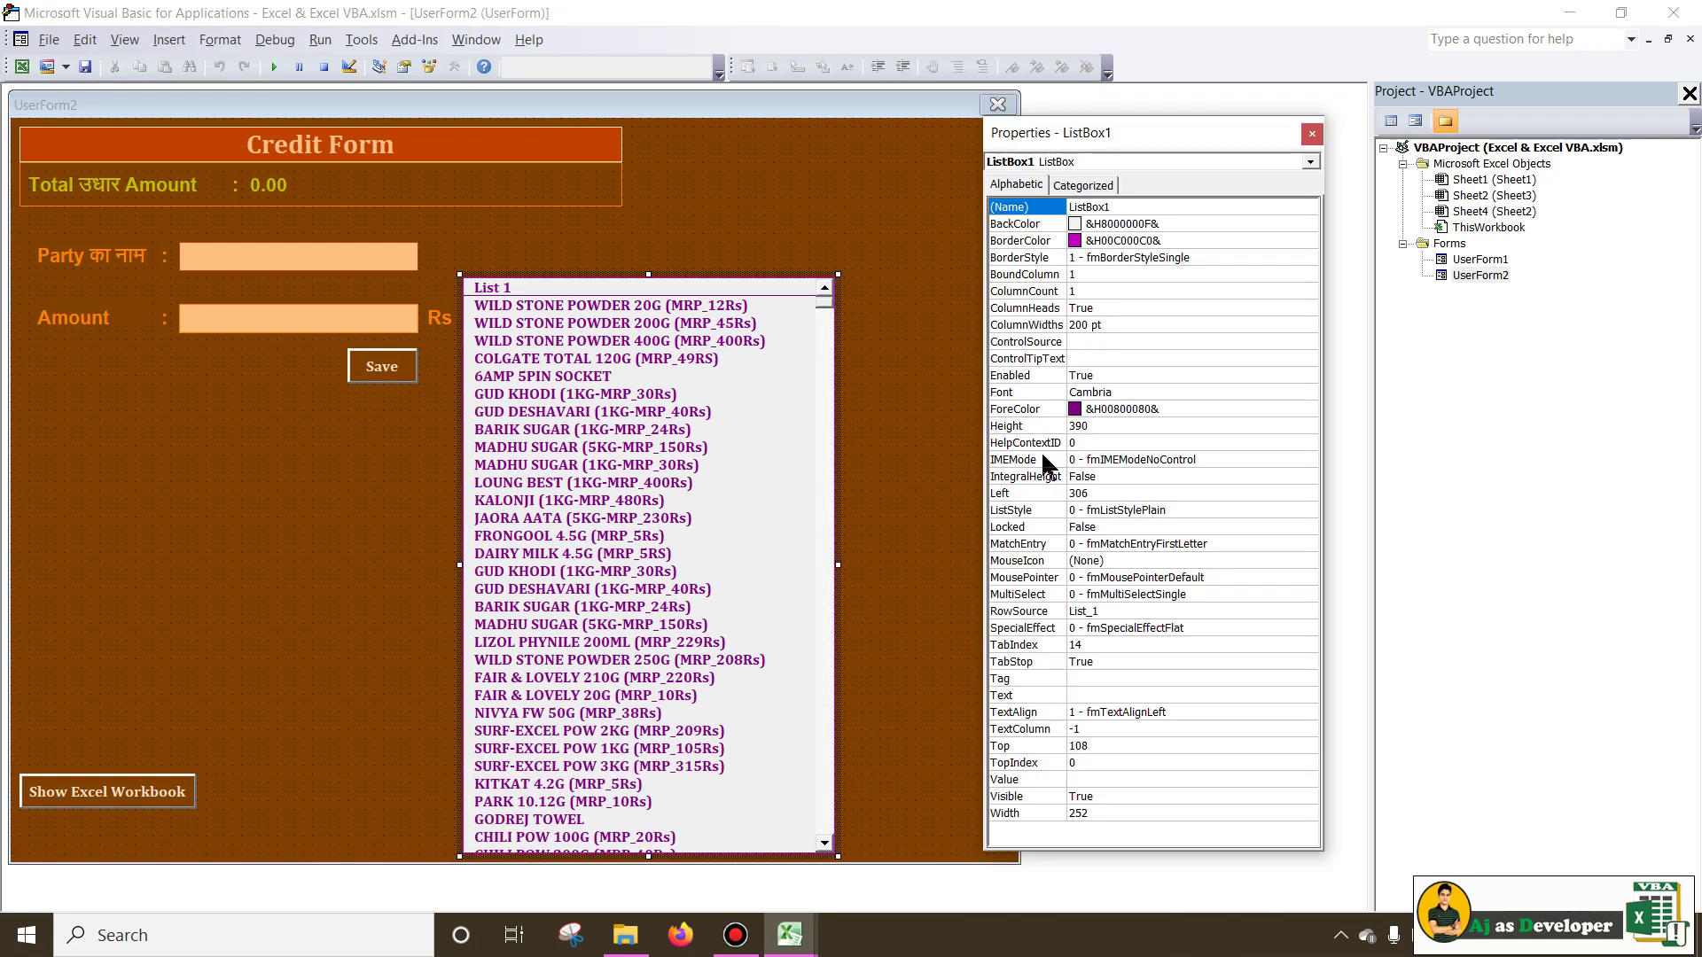
double_click(1108, 477)
double_click(1108, 476)
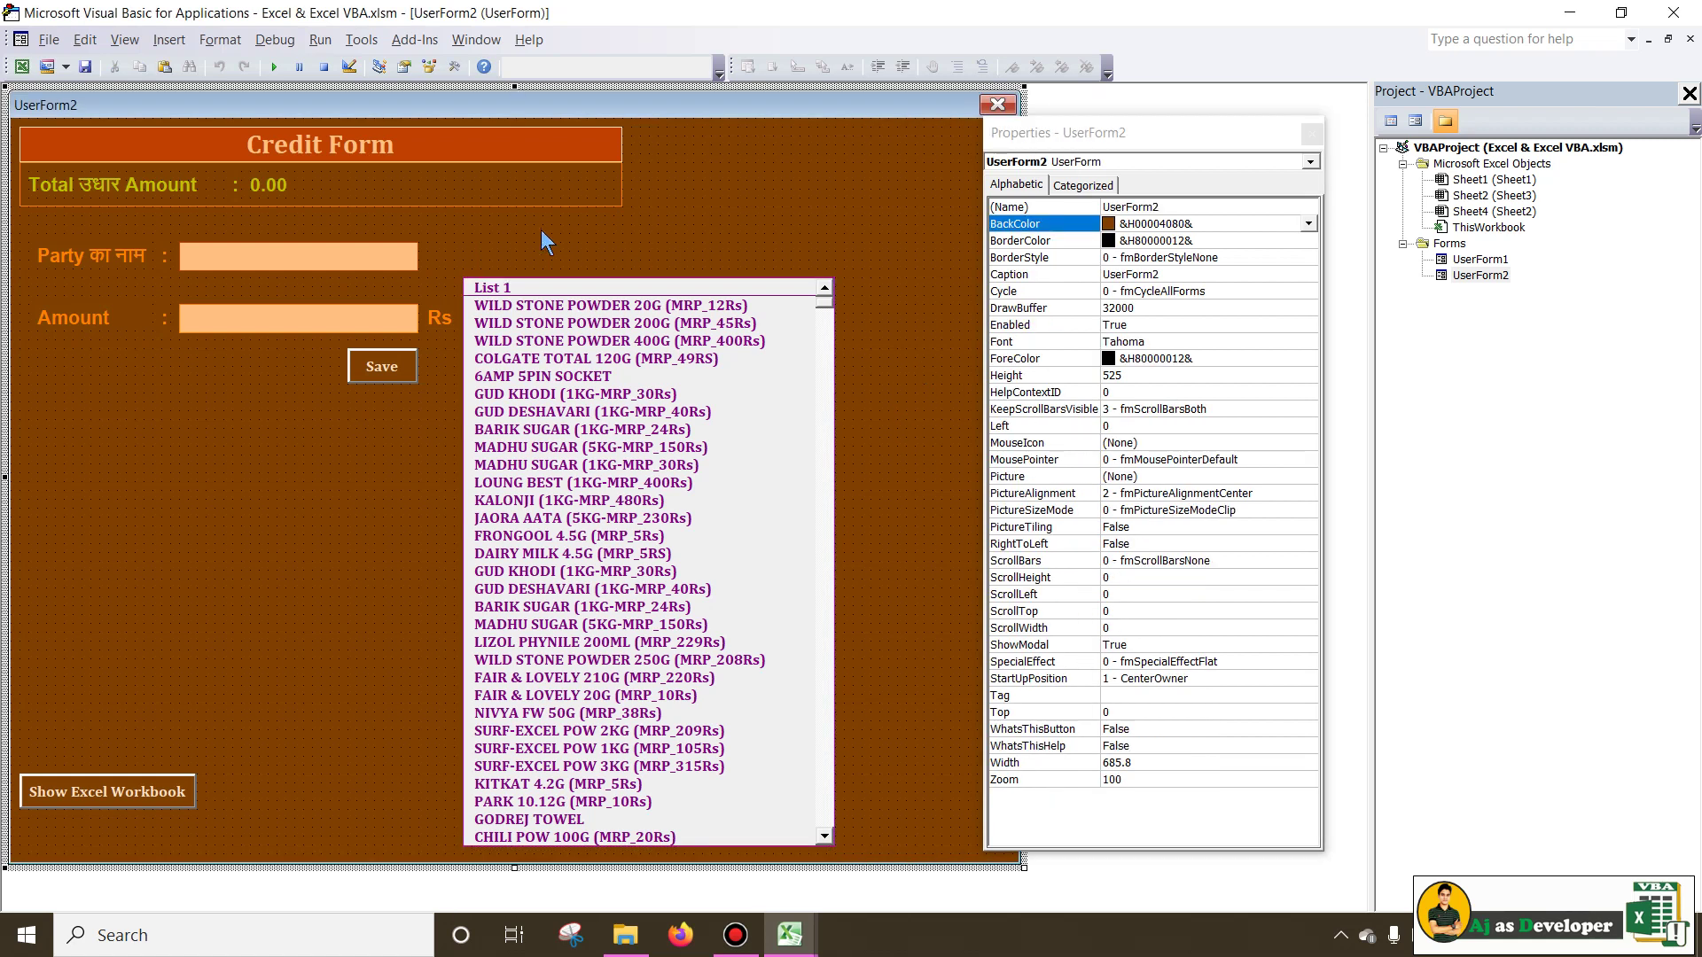
left_click(433, 143)
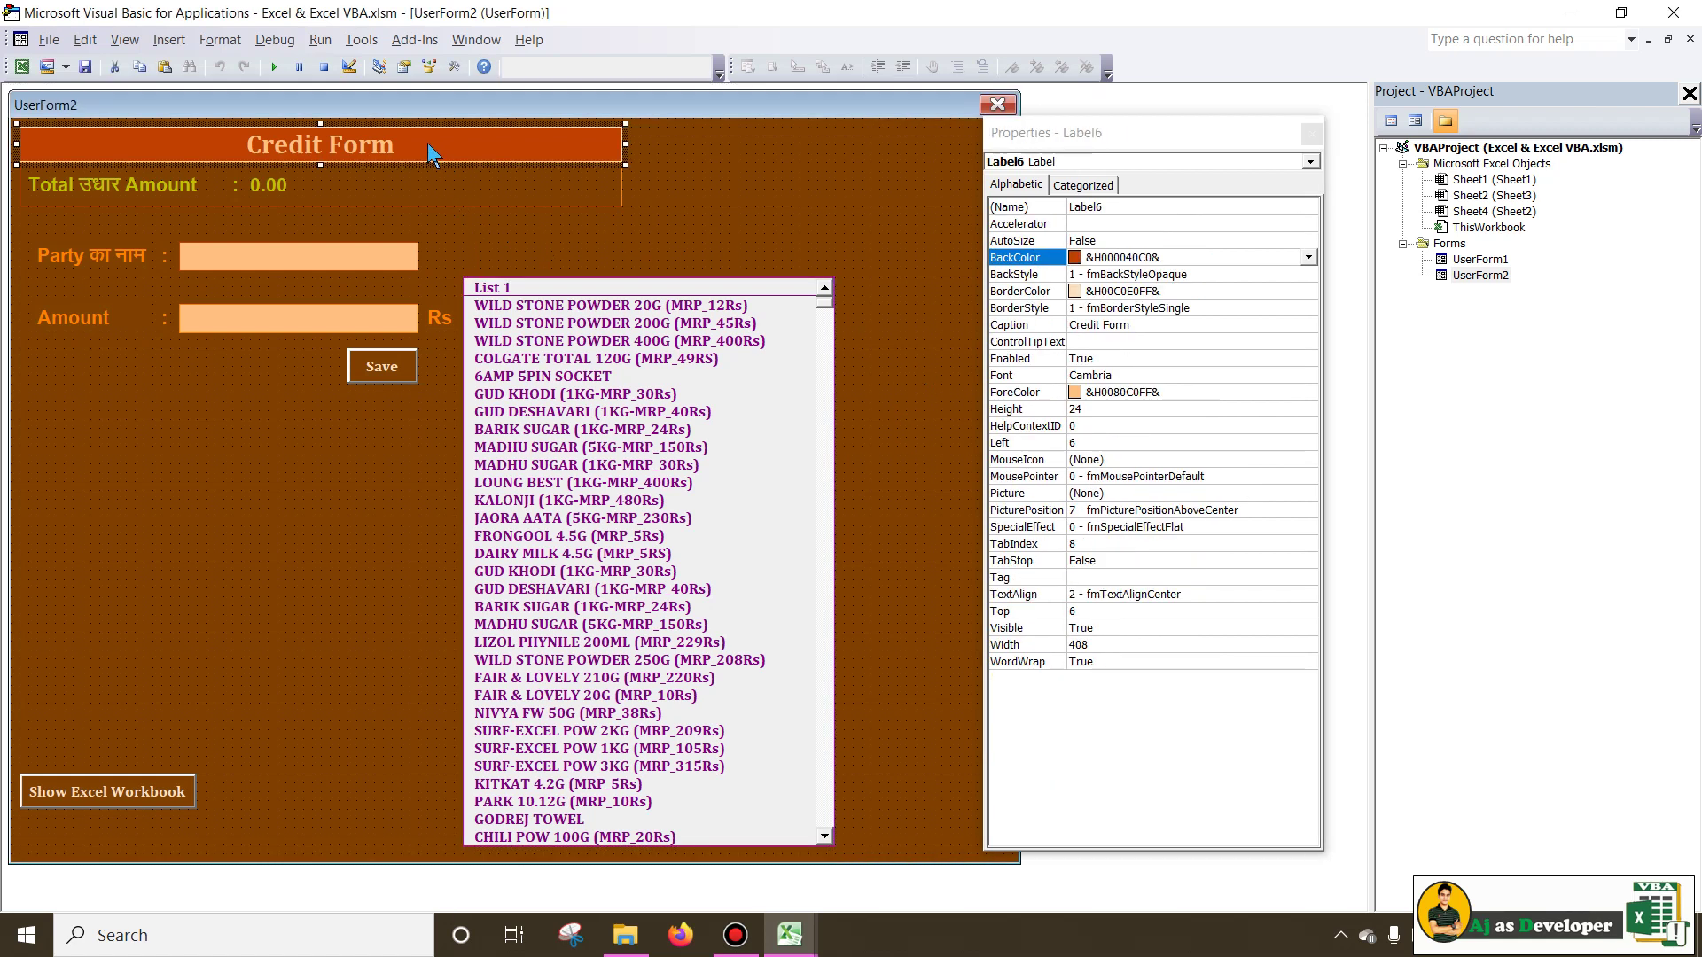
left_click(1312, 133)
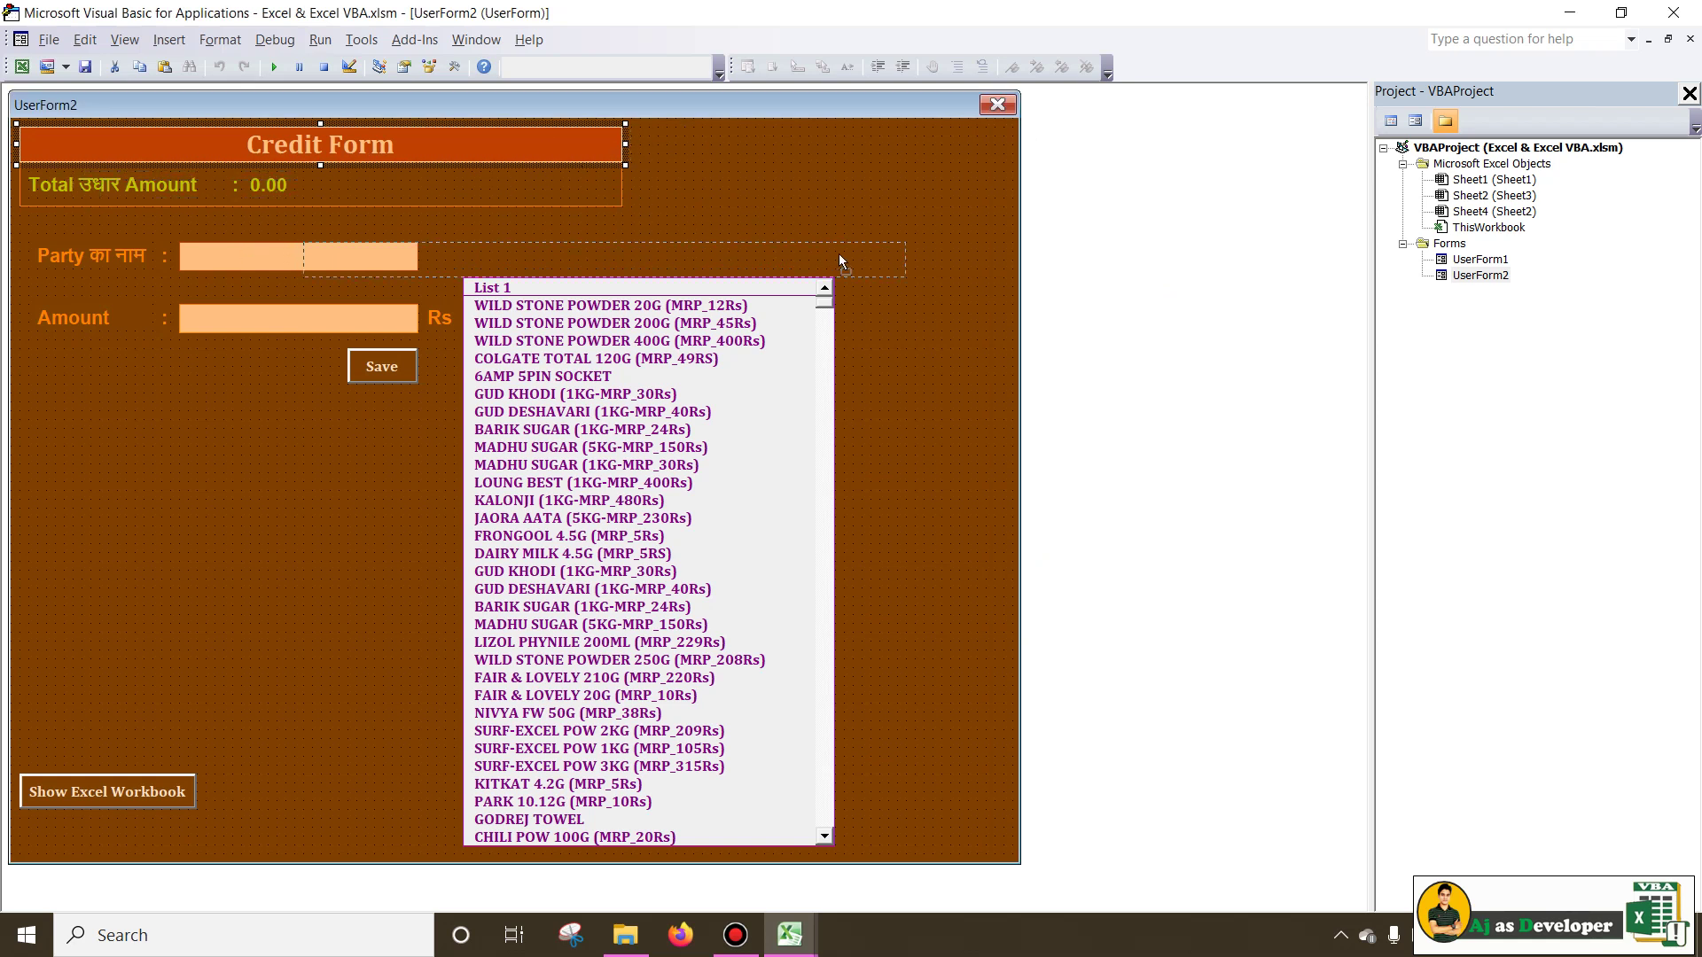
Copy the title label above the listbox, fit it to the listbox width, and caption it 'Account List'.
left_click_drag(839, 255, 909, 225)
left_click_drag(903, 245, 667, 171)
left_click_drag(831, 246, 832, 246)
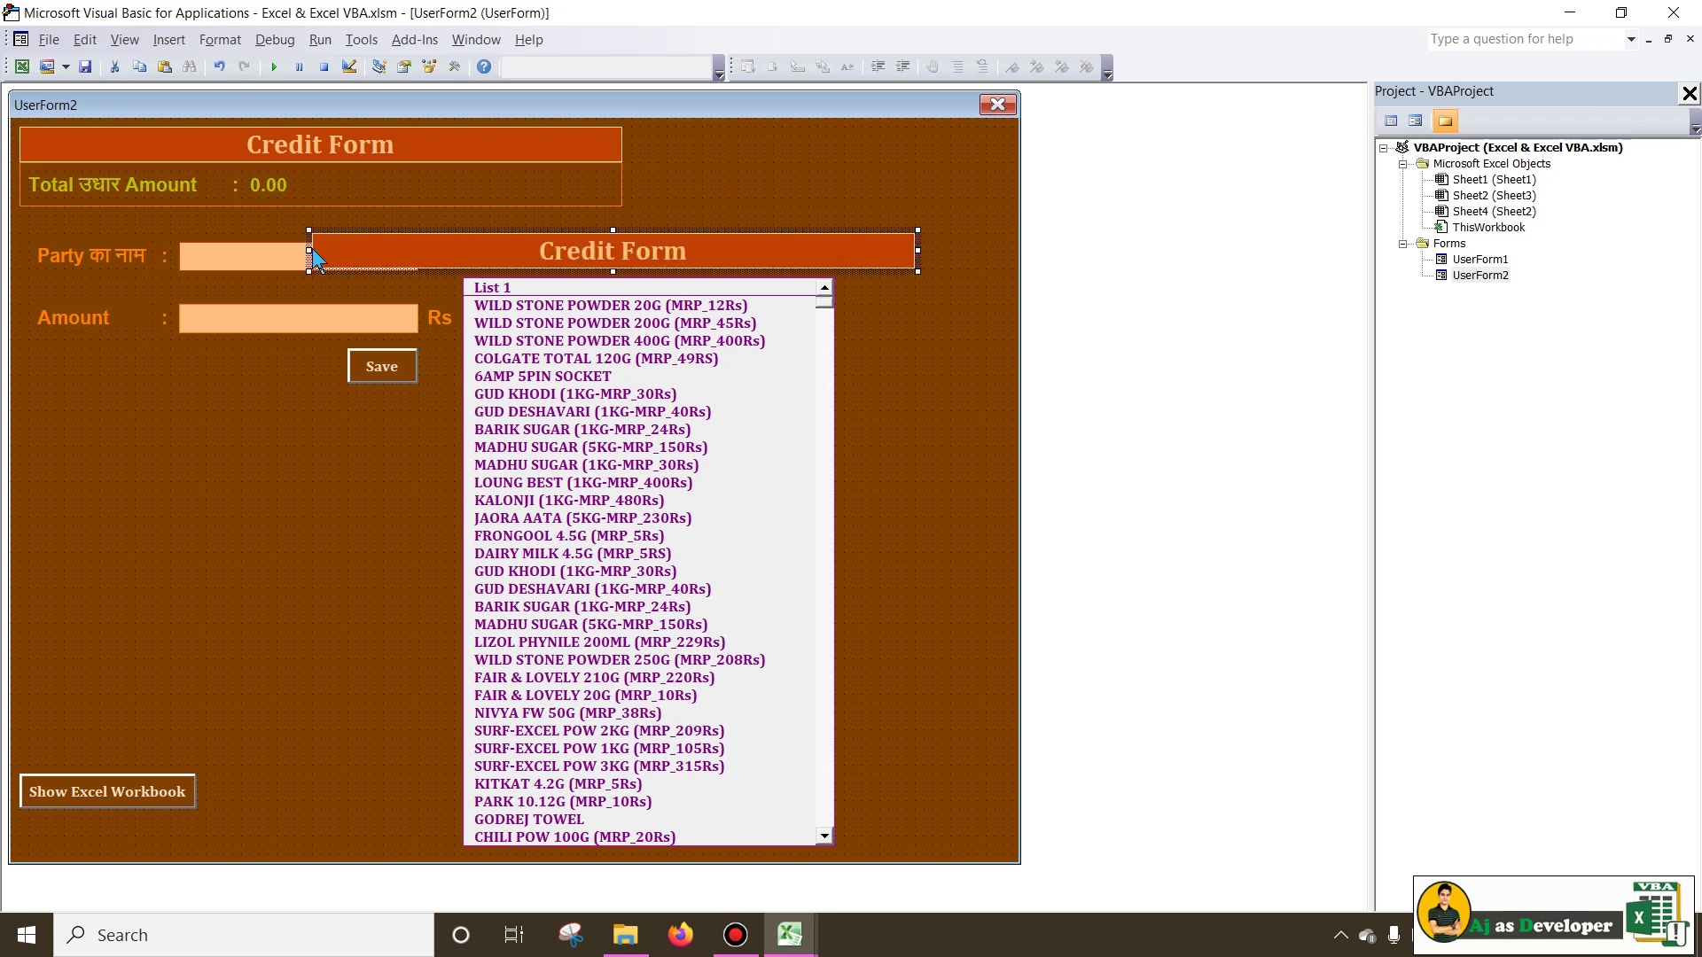
left_click_drag(461, 267, 459, 267)
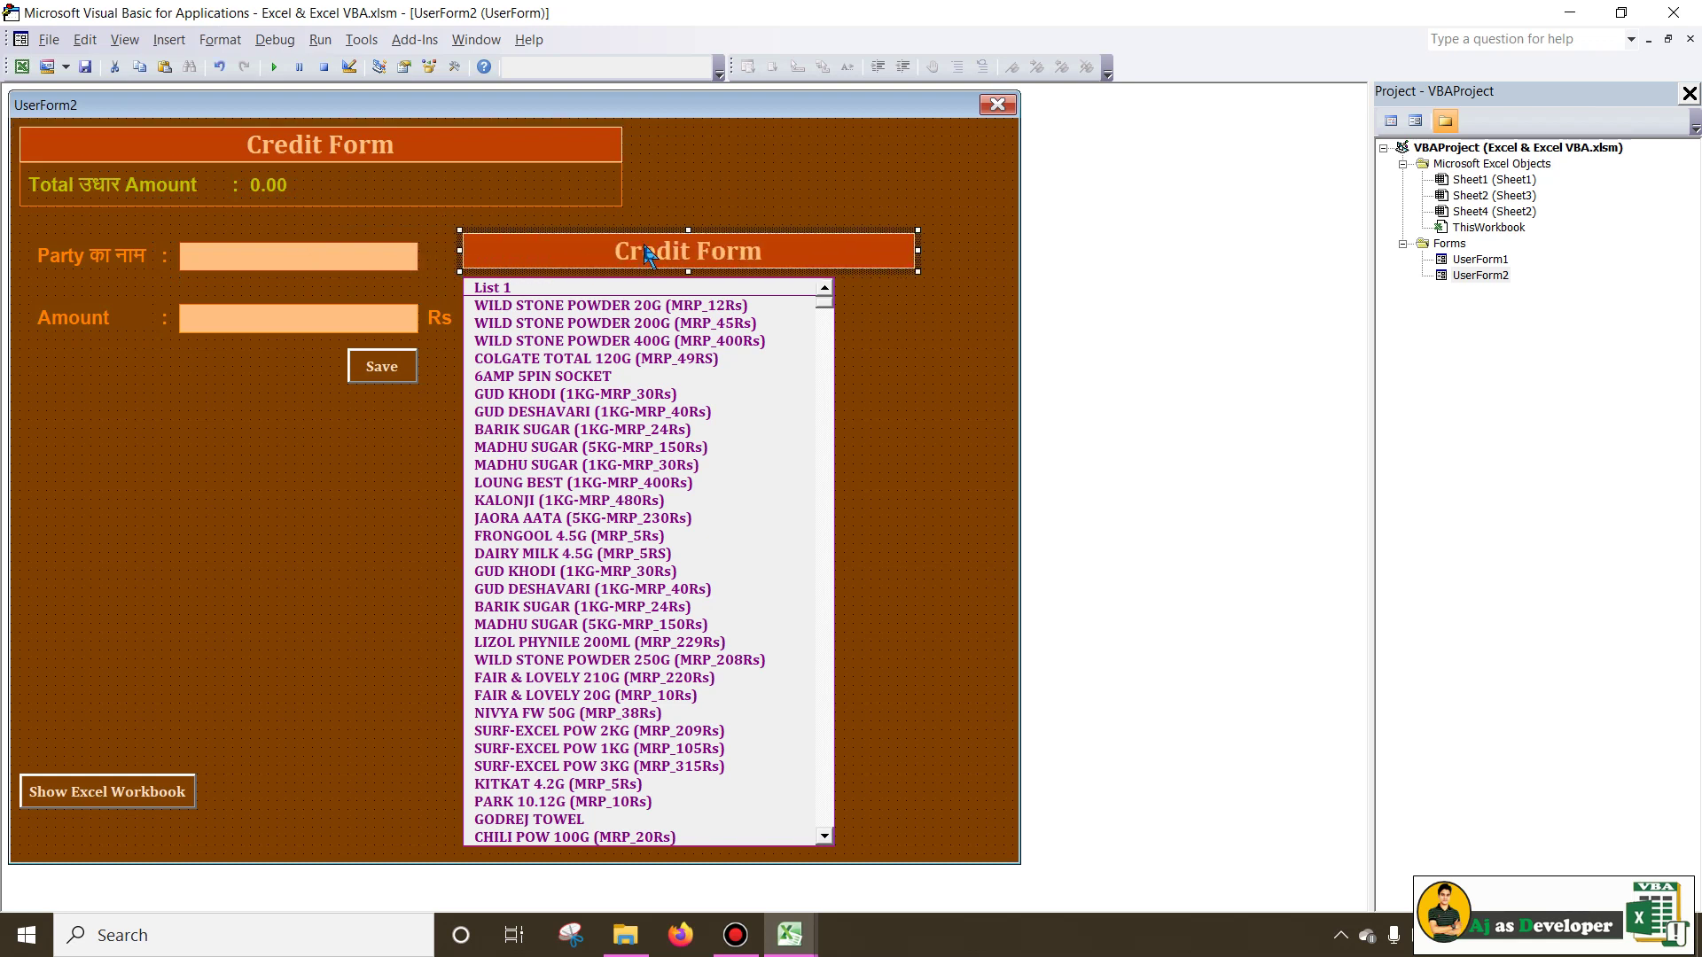
left_click_drag(647, 252, 648, 261)
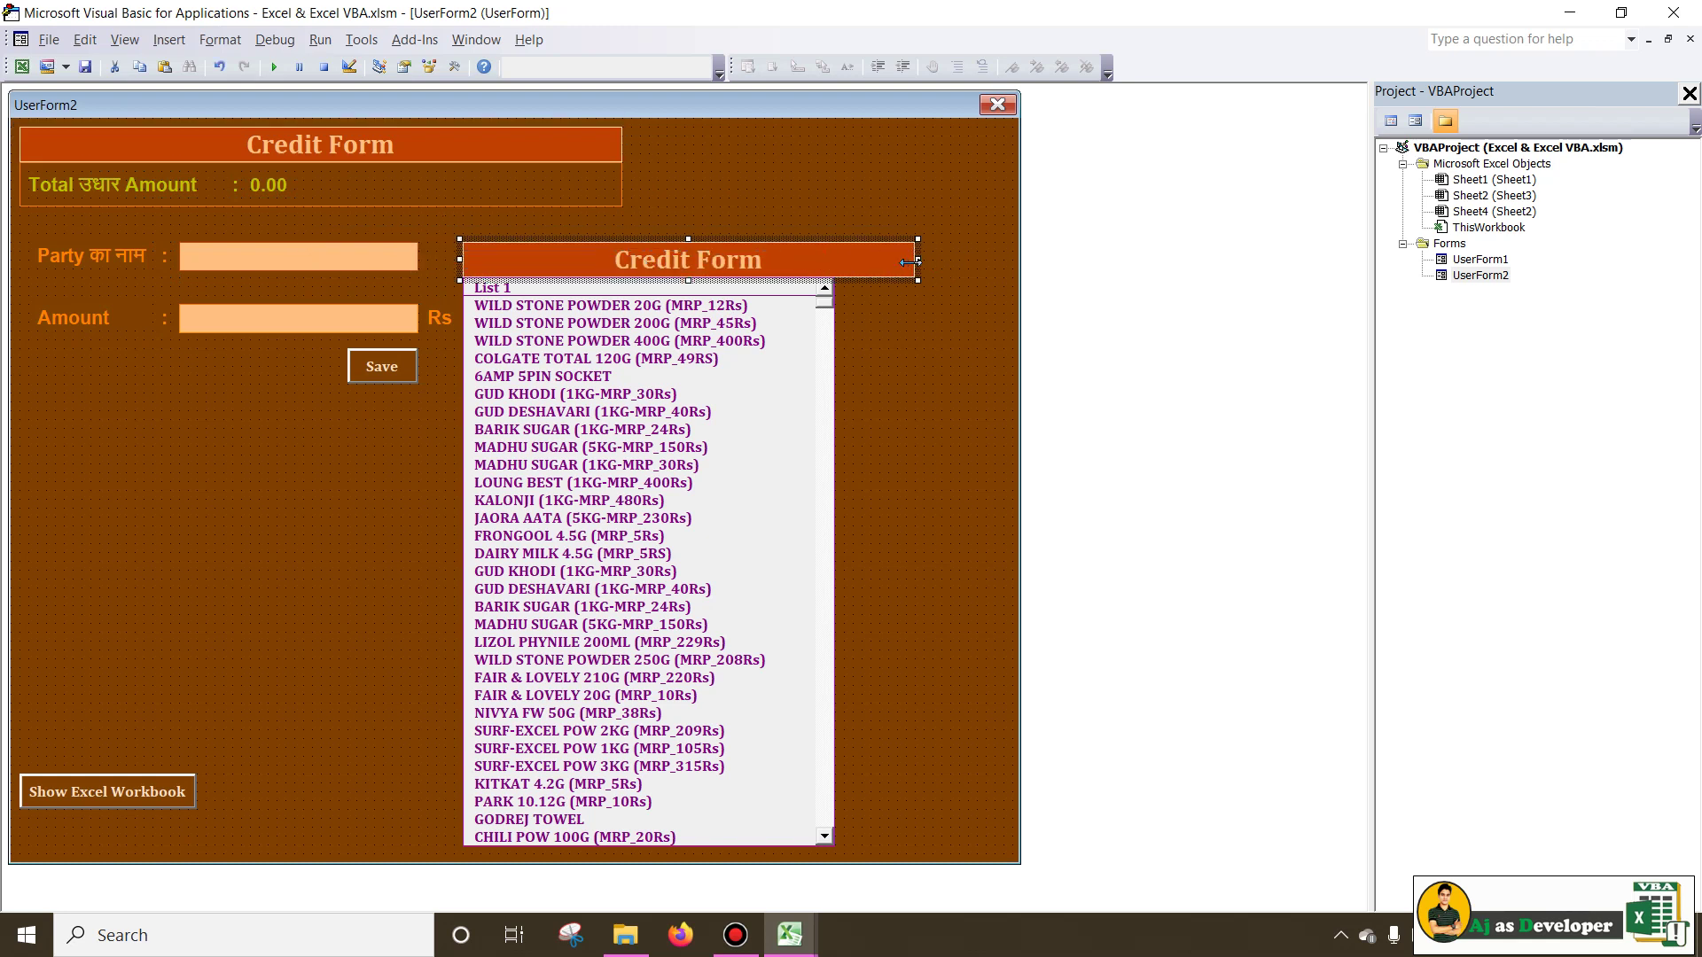
left_click_drag(838, 259, 838, 259)
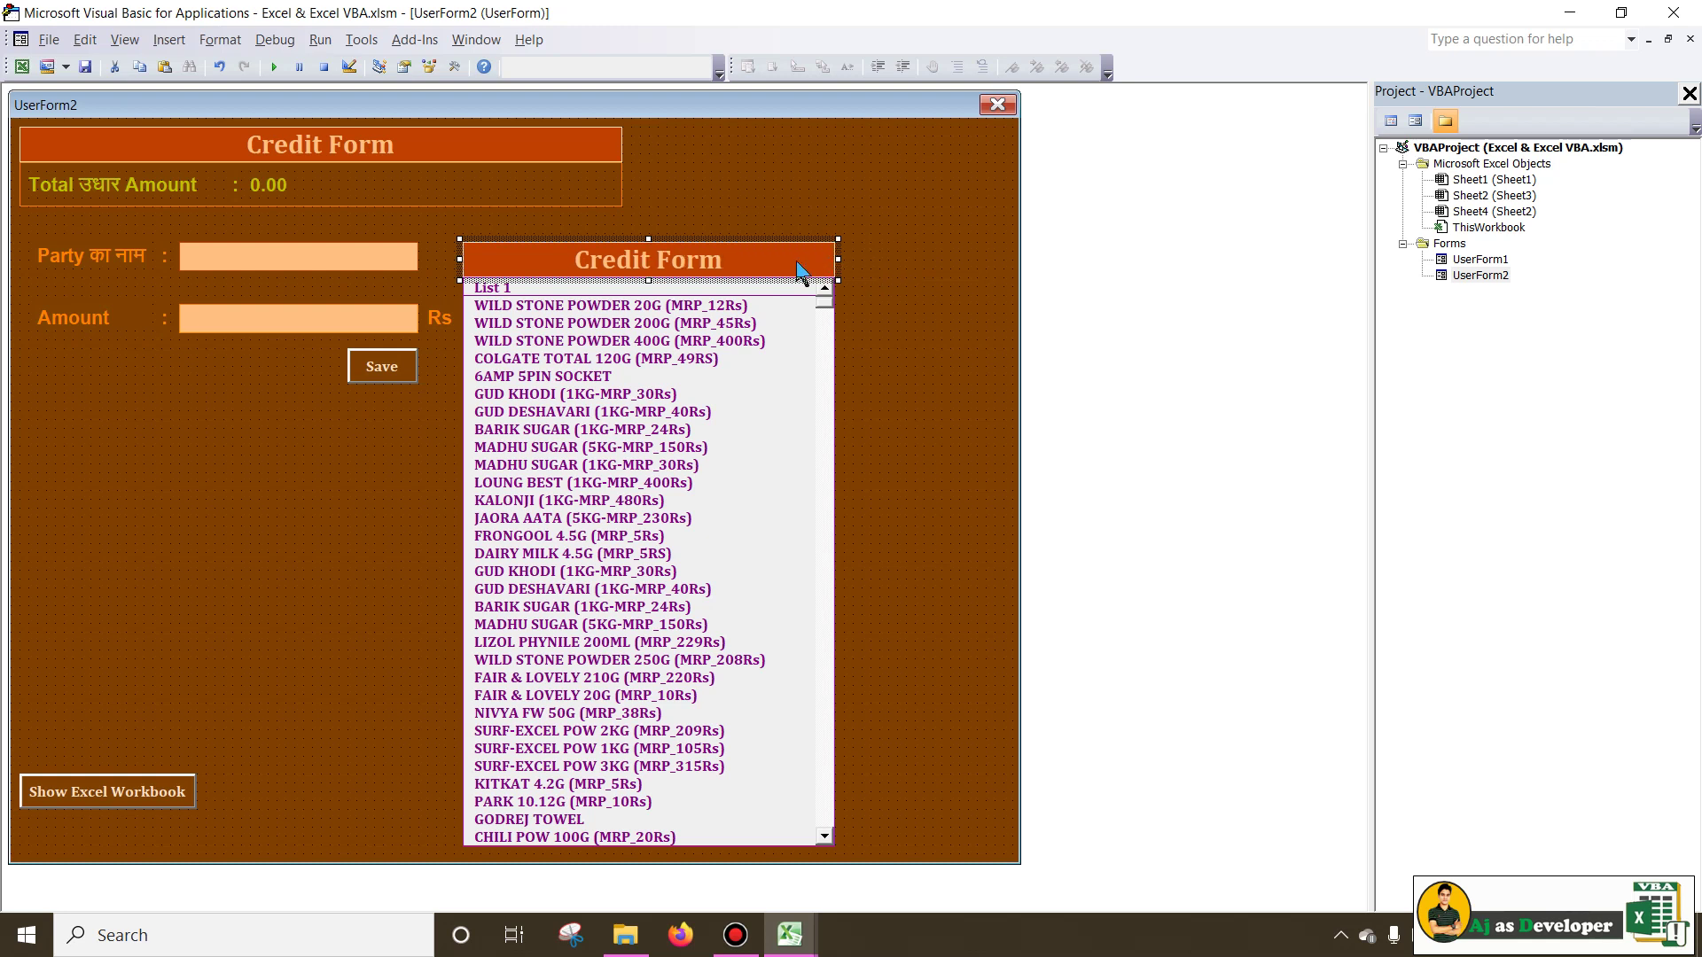
left_click(665, 258)
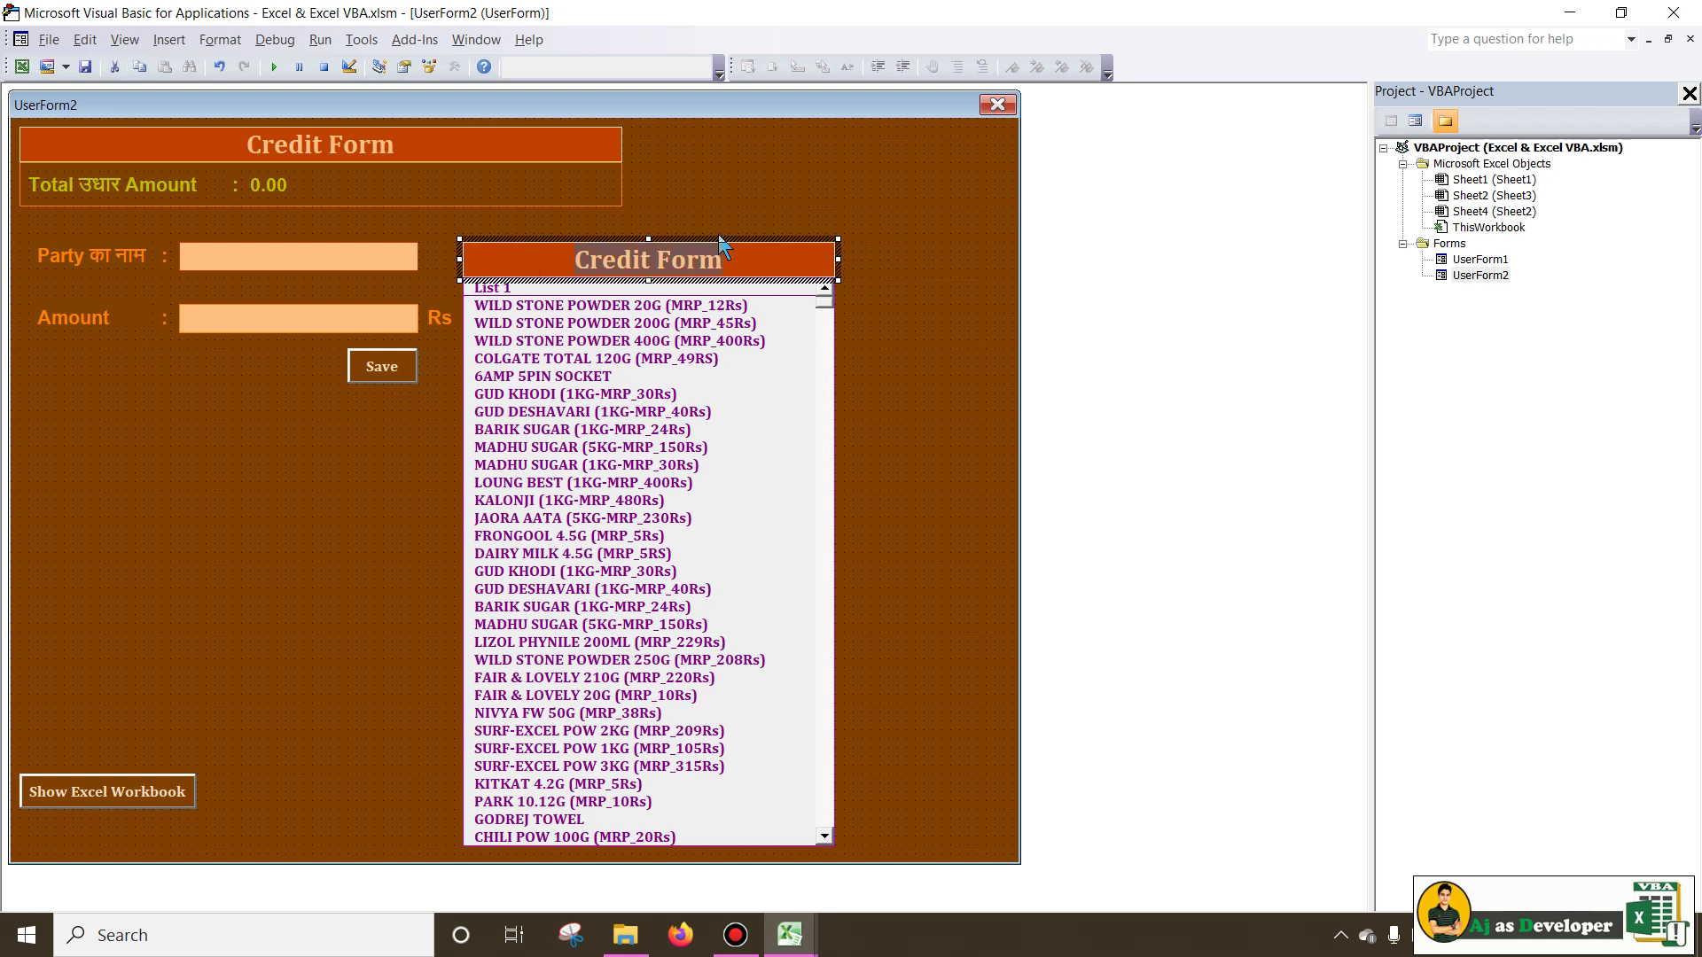
type("Account")
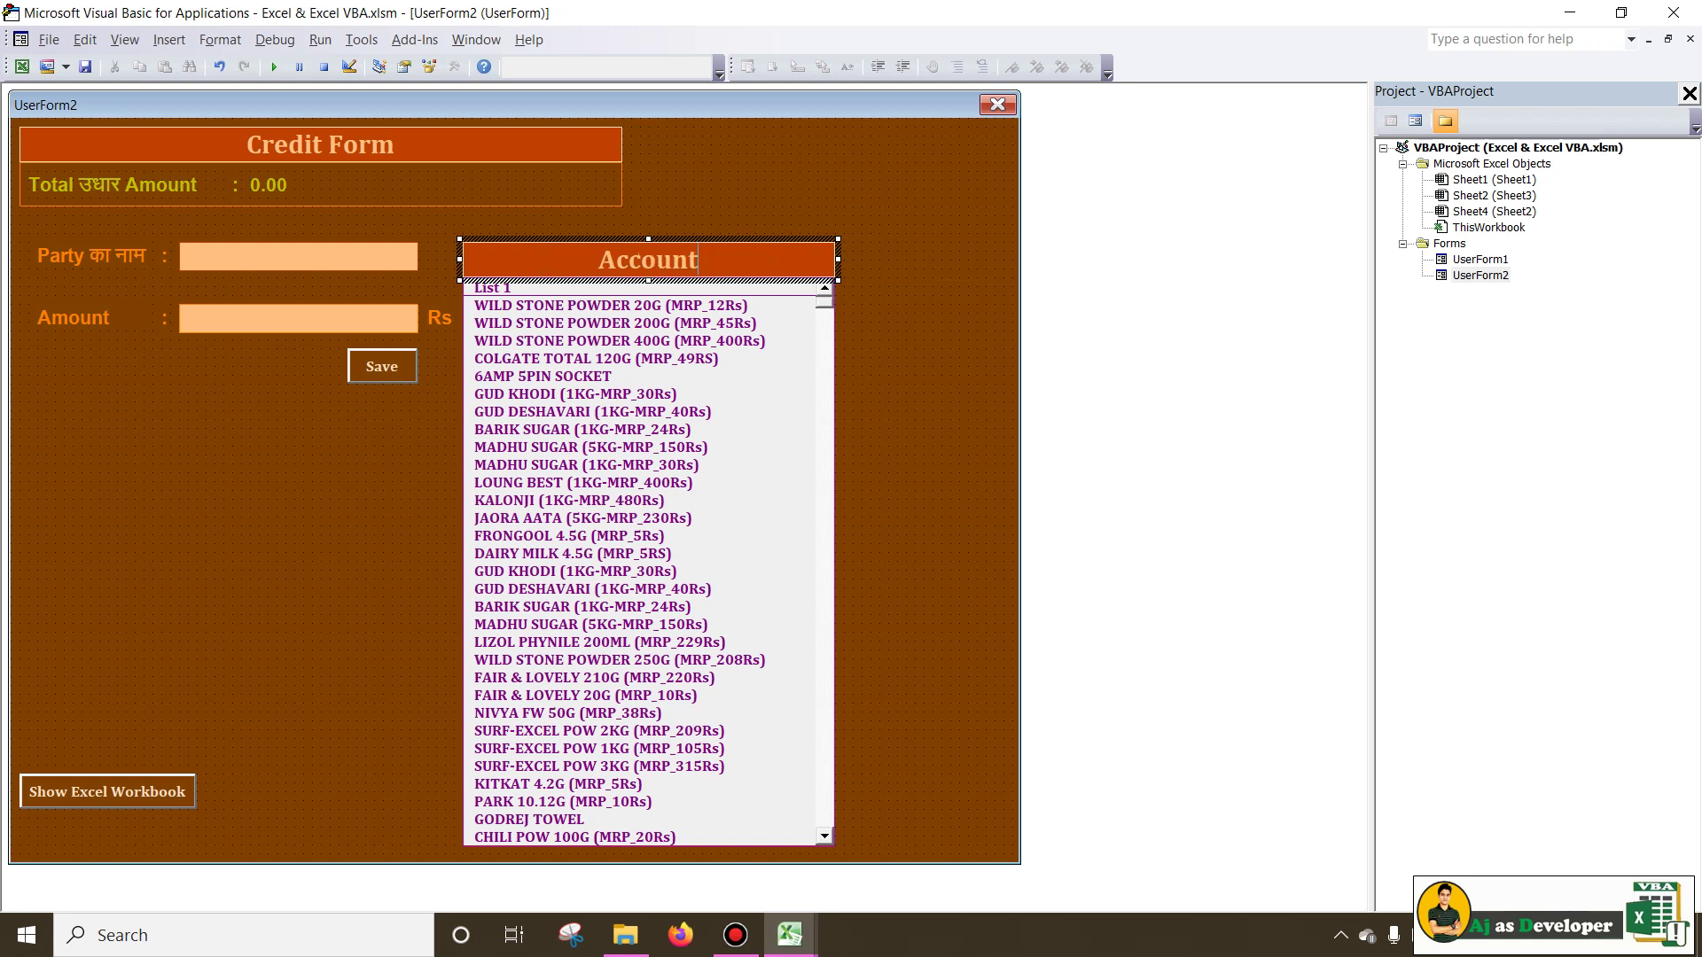
type(" Lis")
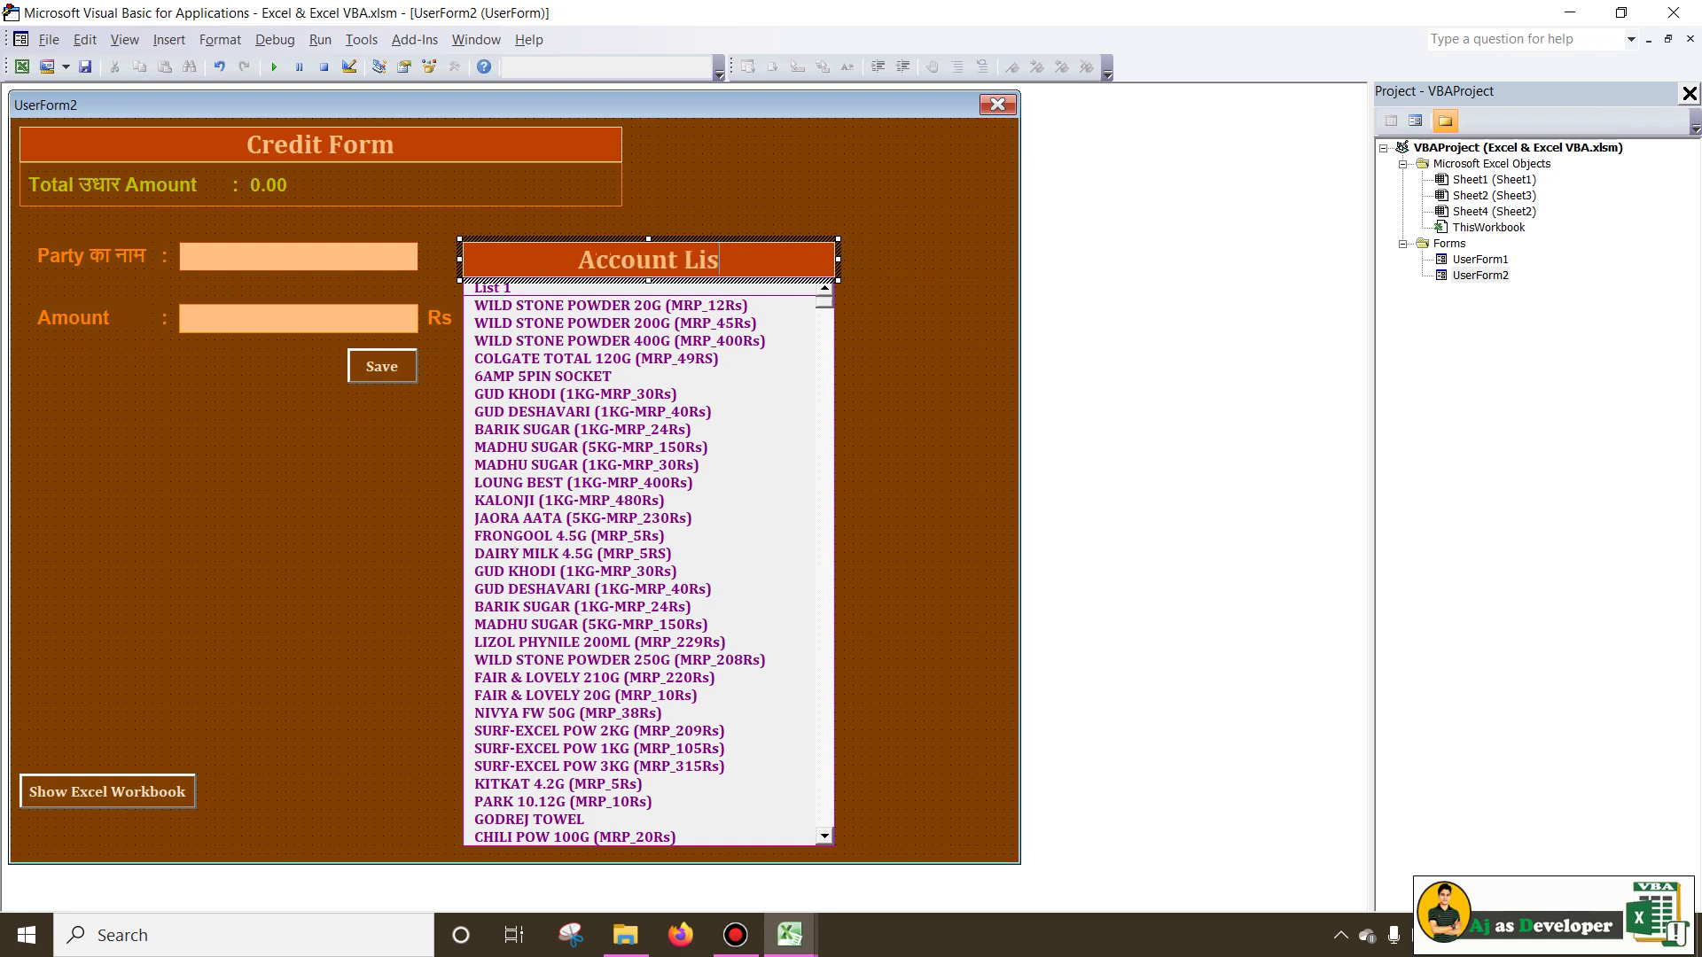
type("t")
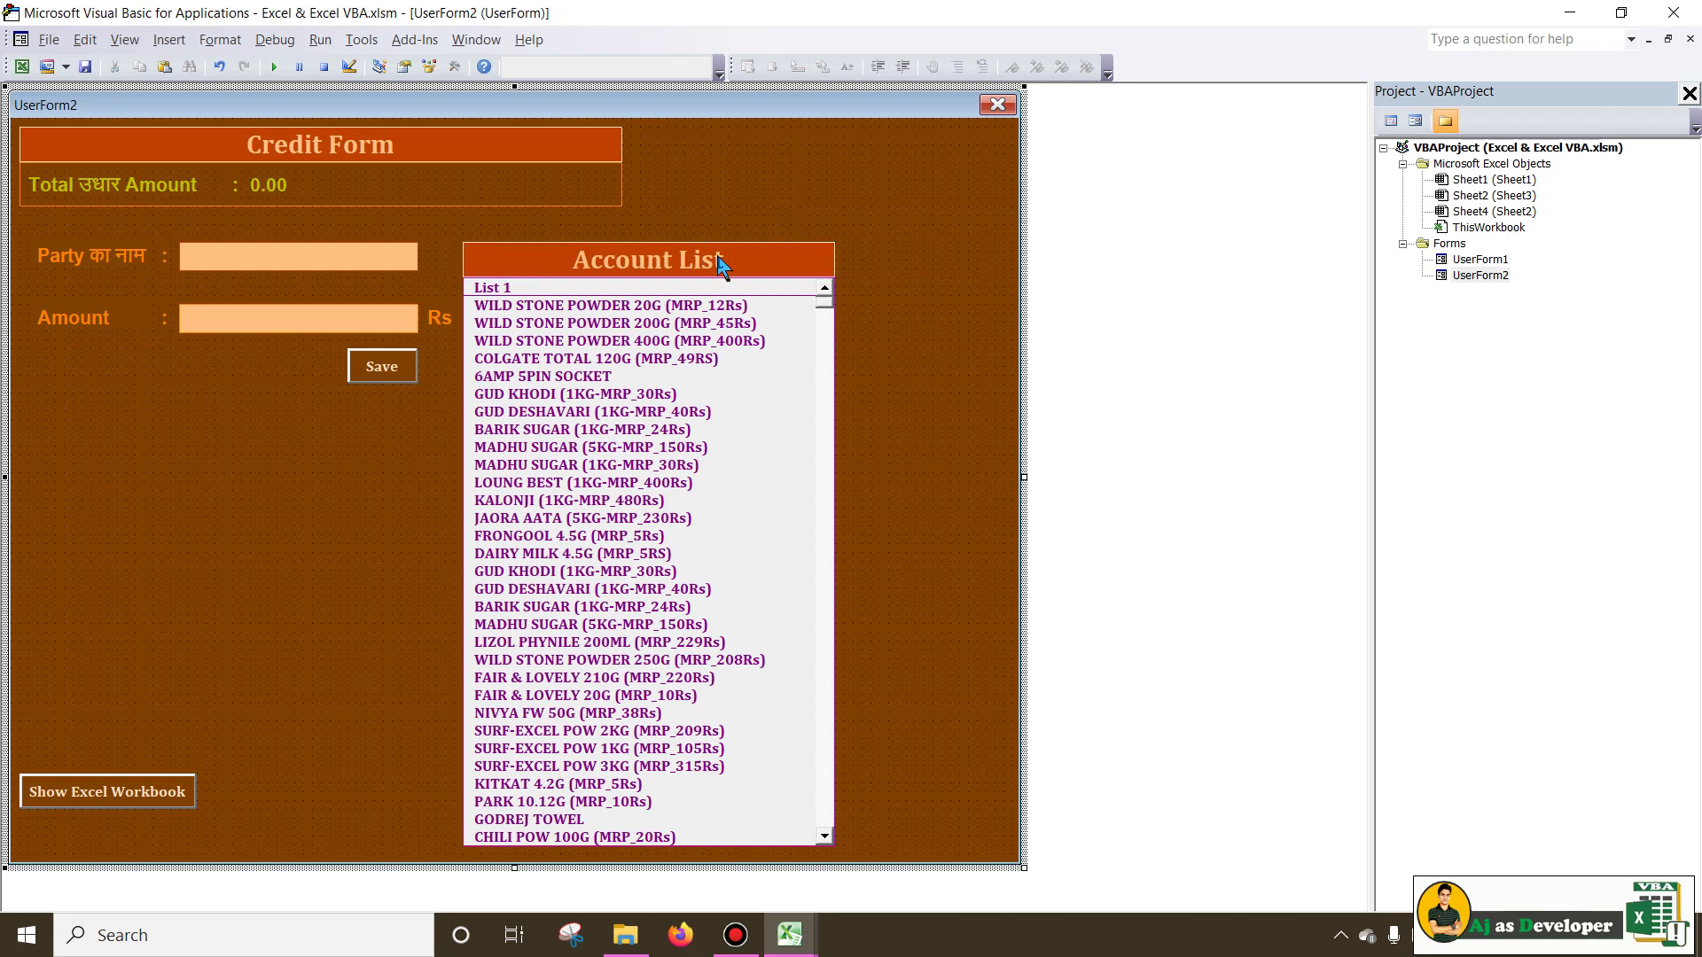
Reduce the Account List heading's font to 12-pt bold Cambria.
key("F4")
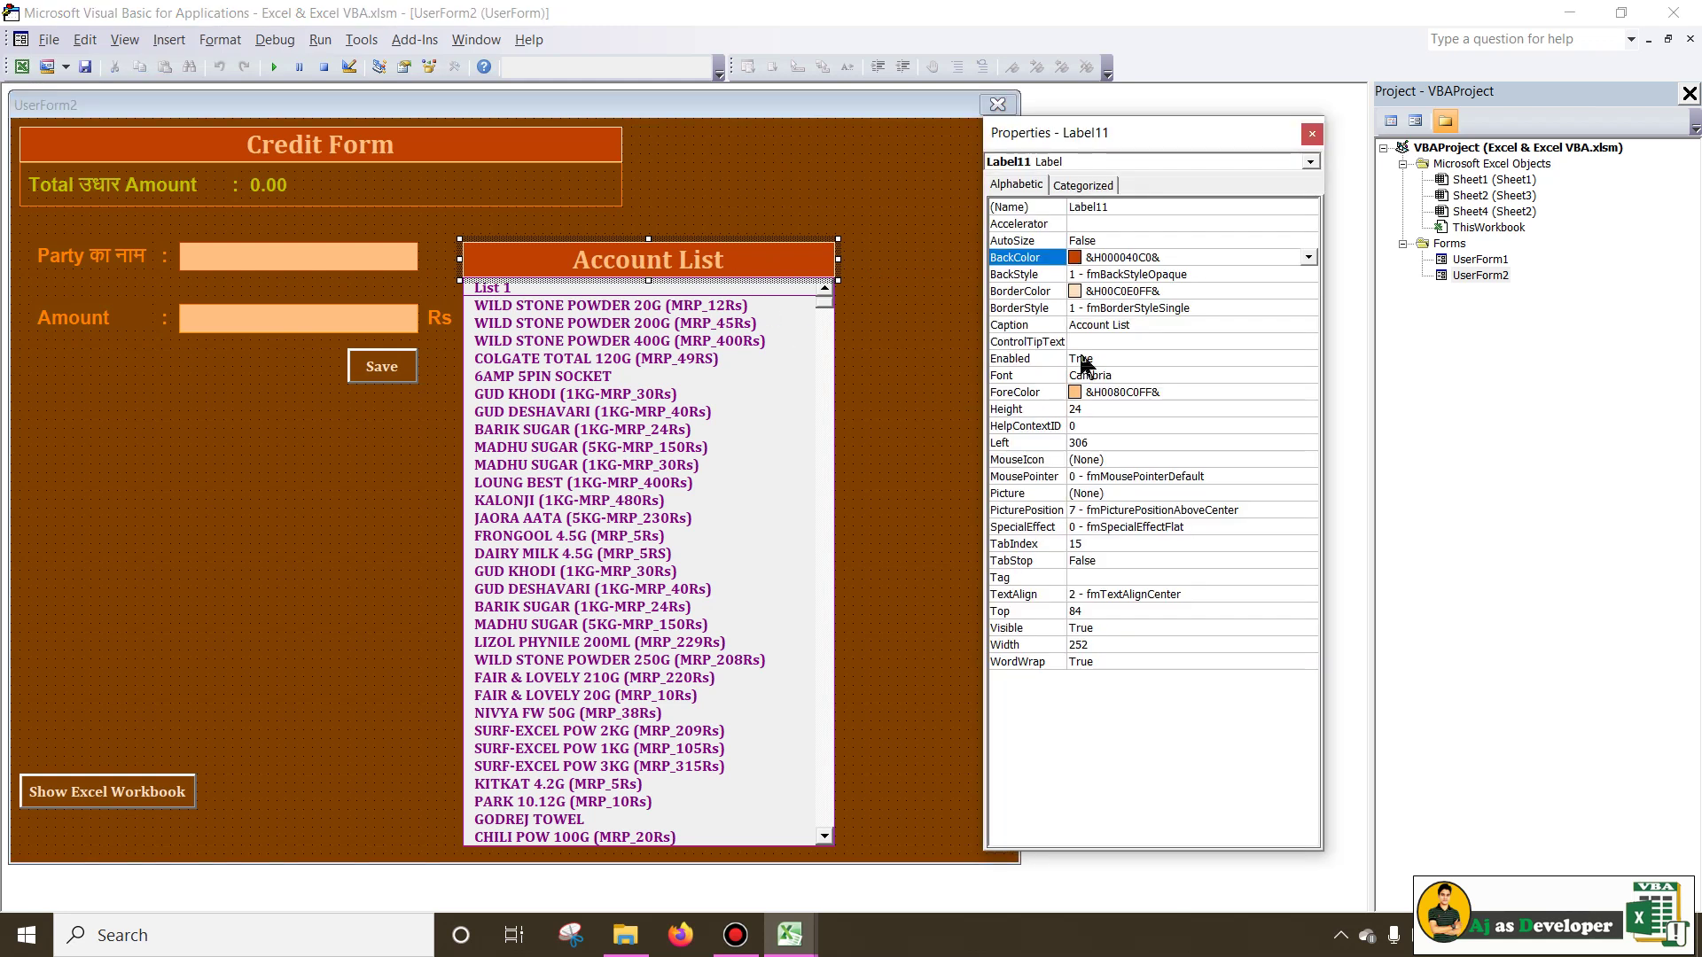
left_click(1108, 375)
left_click(1307, 377)
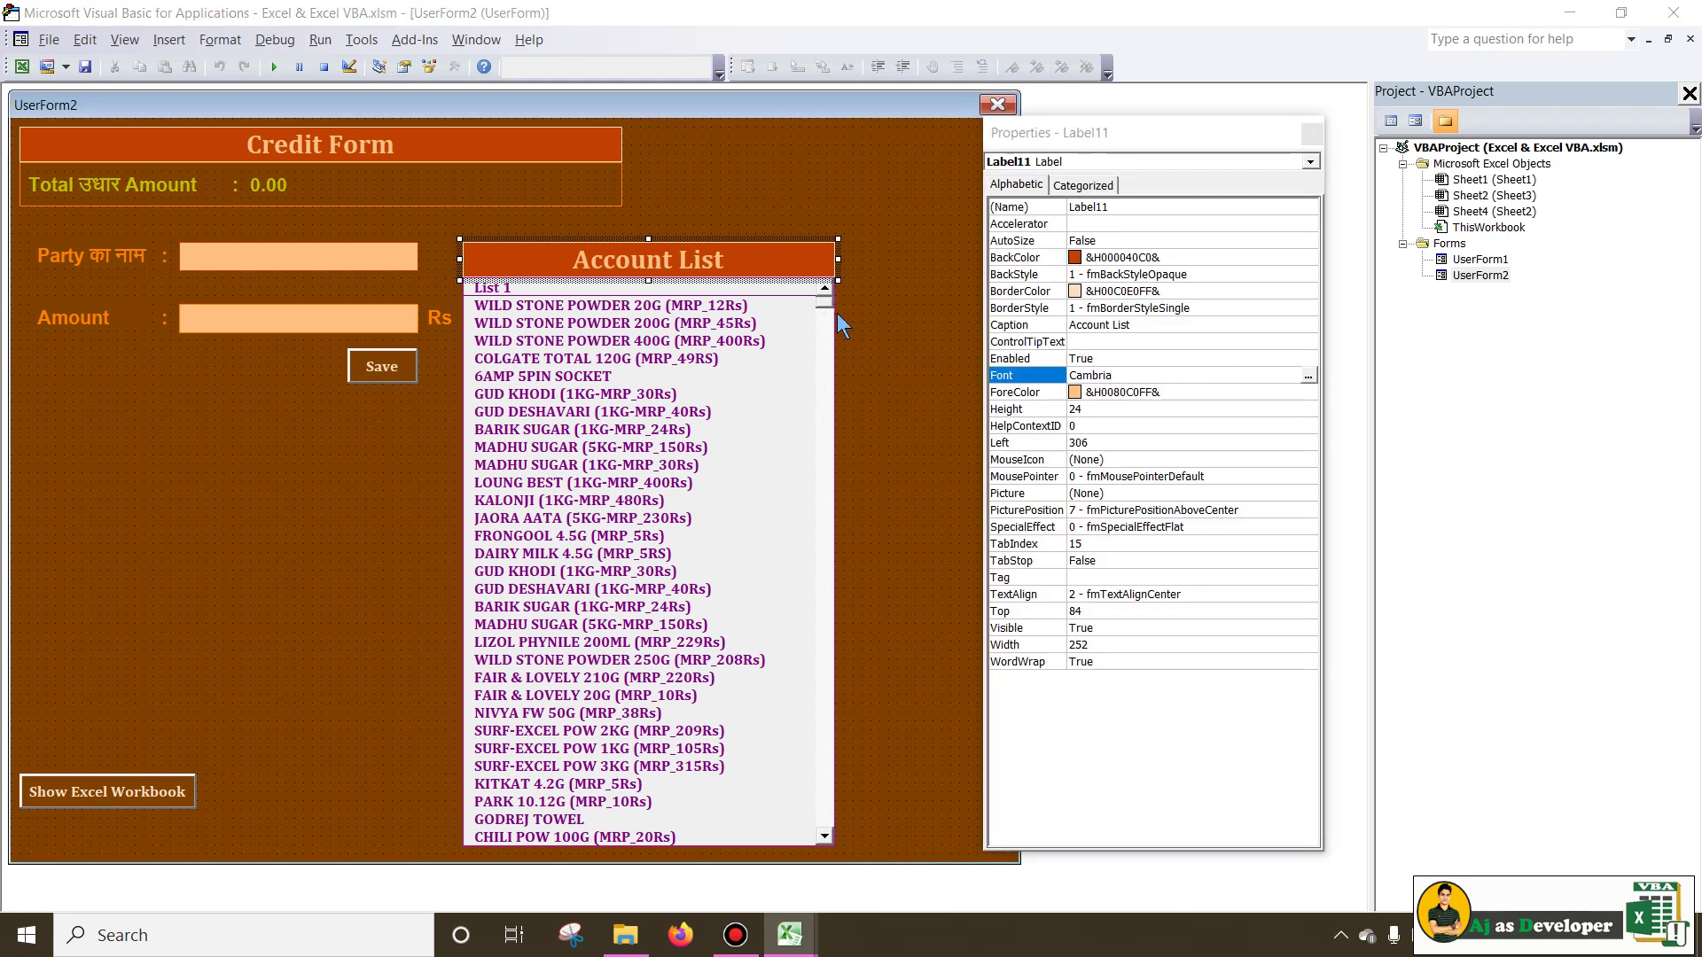
scroll(417, 213, "up", 3)
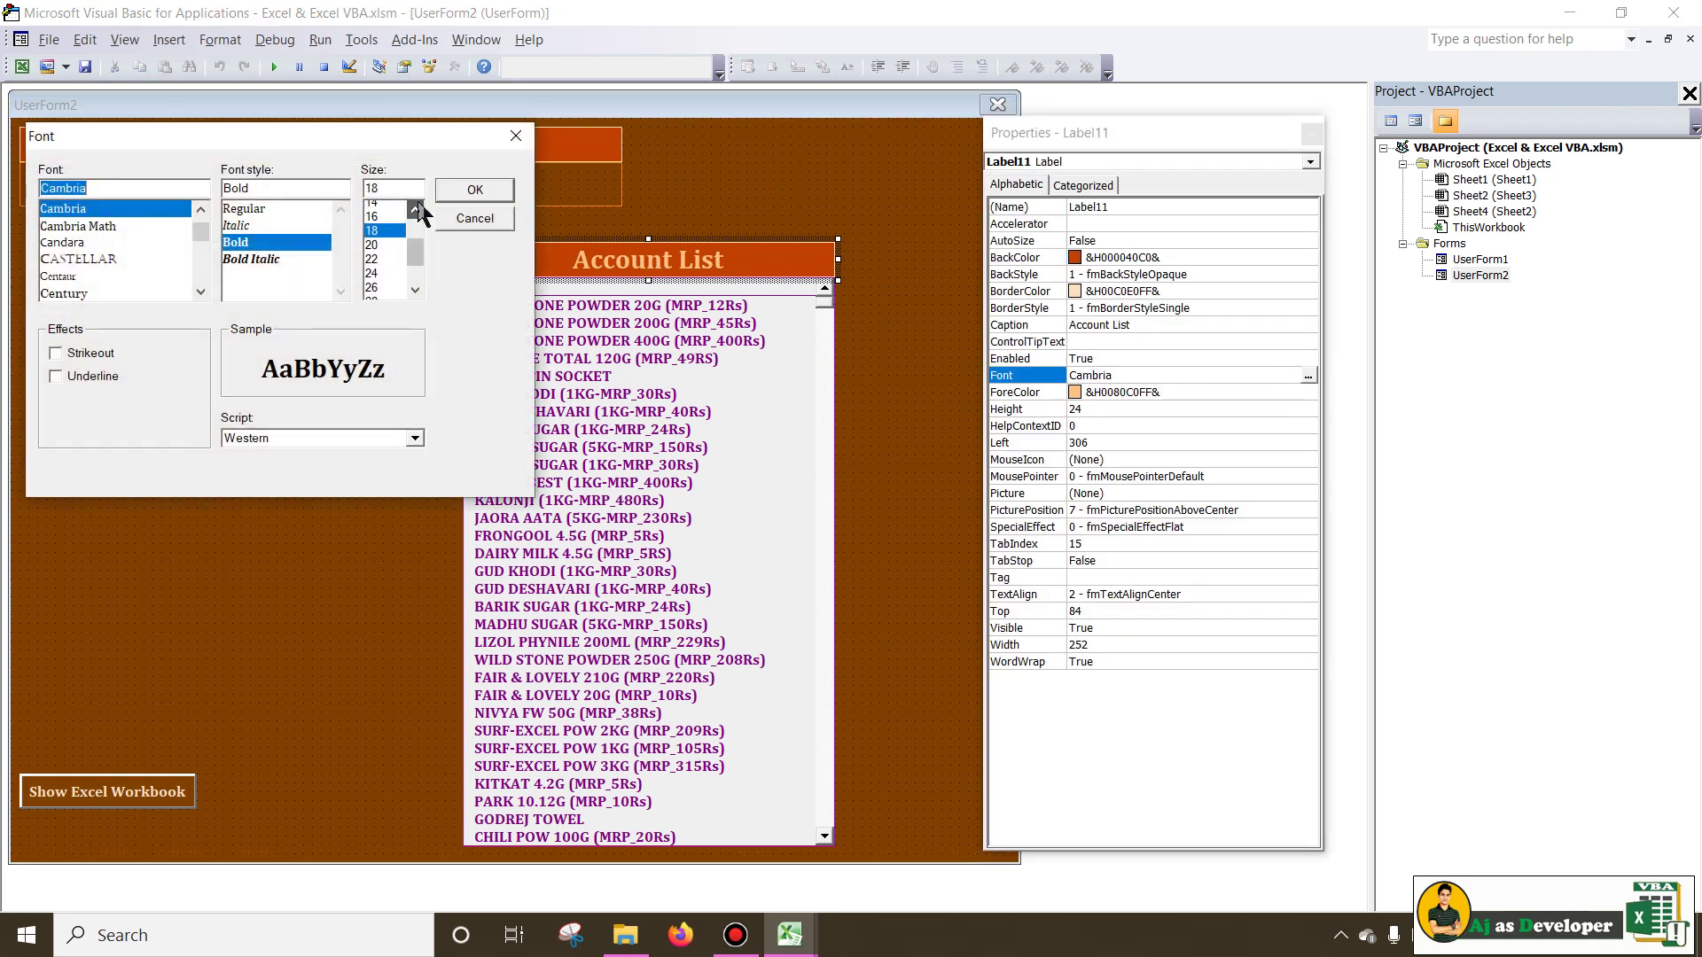
left_click(377, 208)
left_click(451, 193)
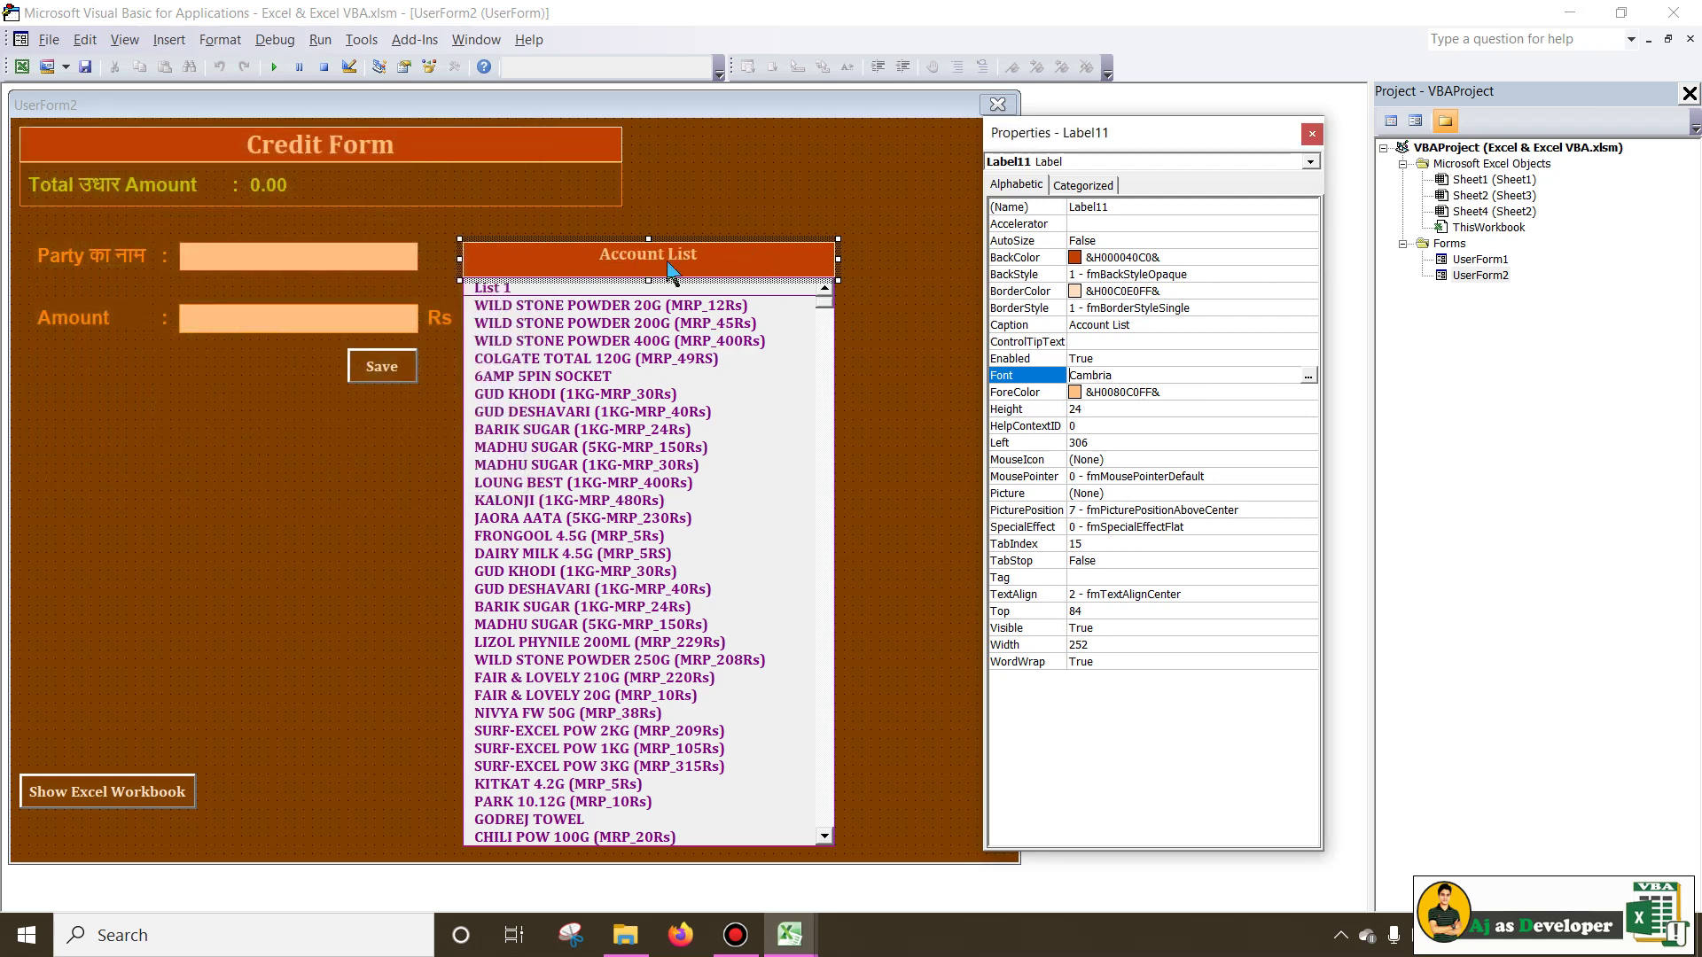
left_click(1306, 377)
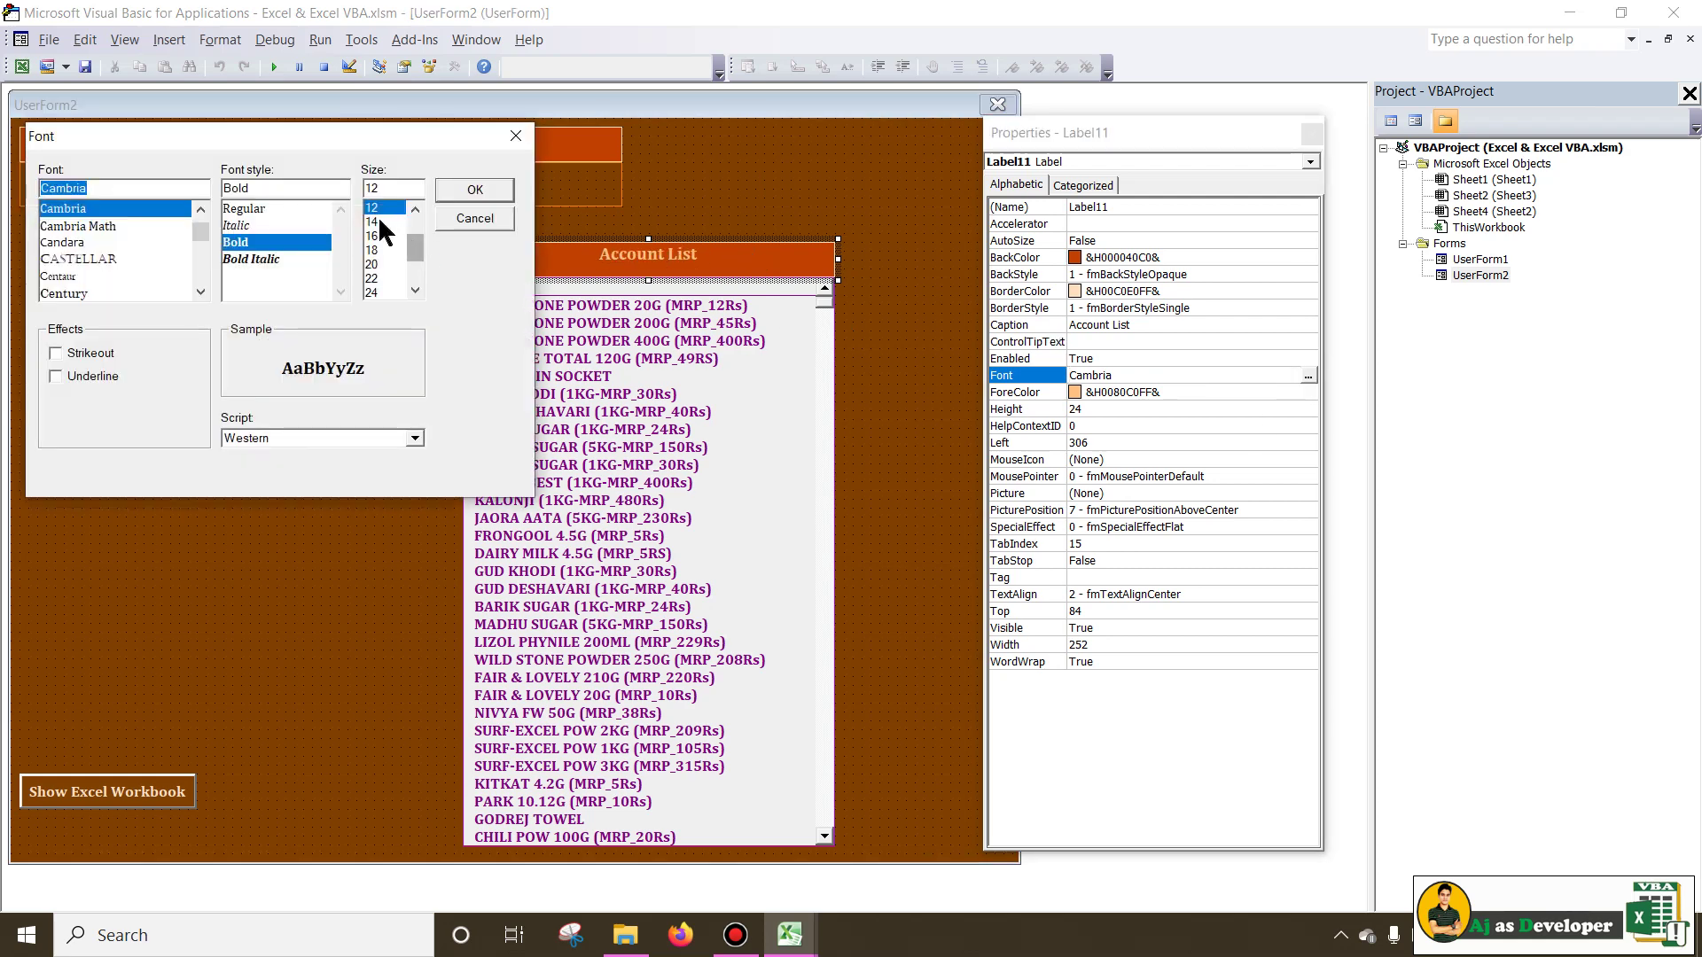
left_click(381, 220)
left_click(468, 197)
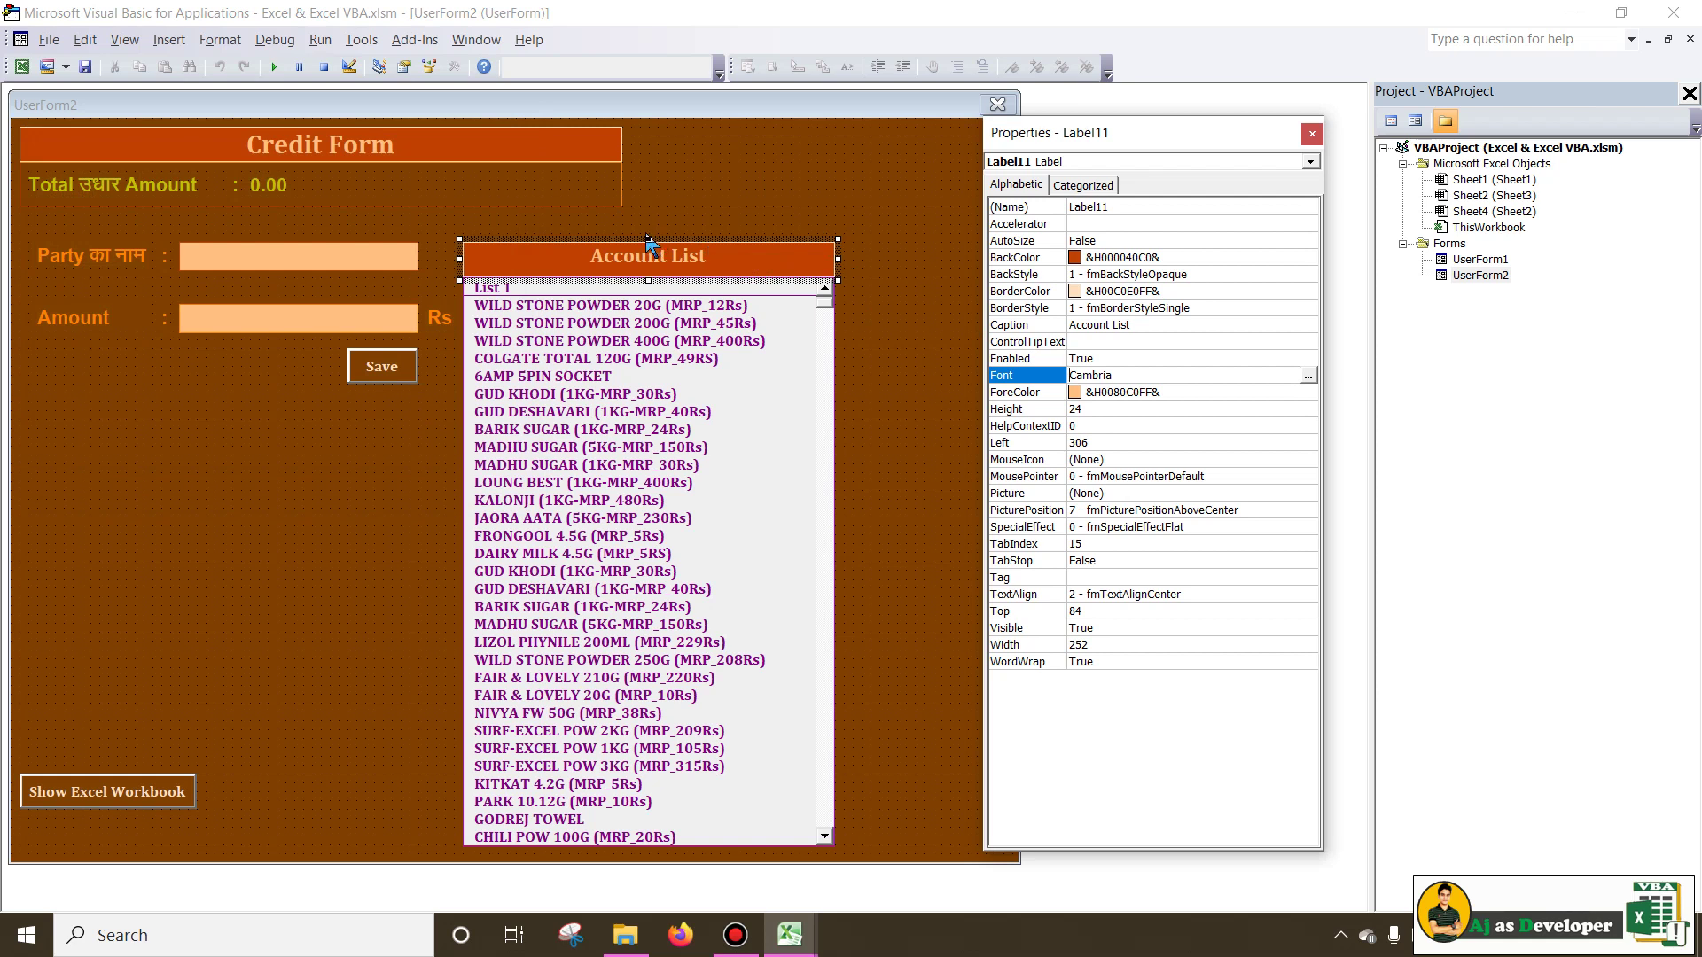
Shorten the heading to 17.95 height and give it a dark brown &H00004080& background.
left_click_drag(649, 239, 649, 249)
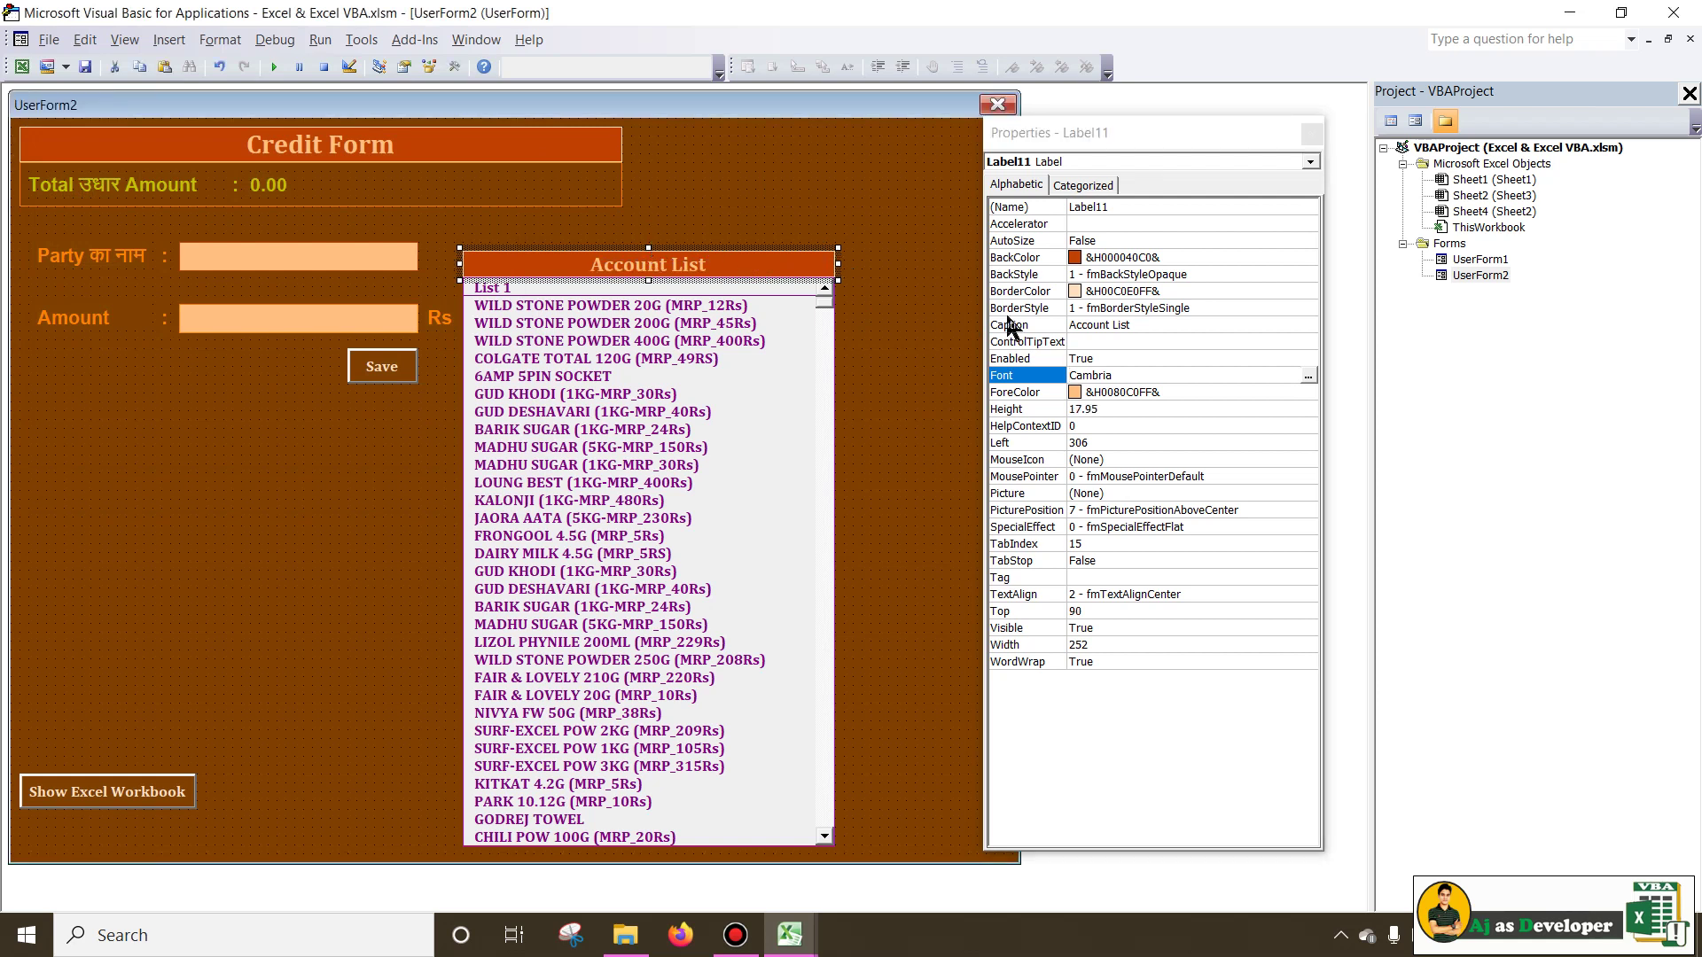
left_click(1305, 258)
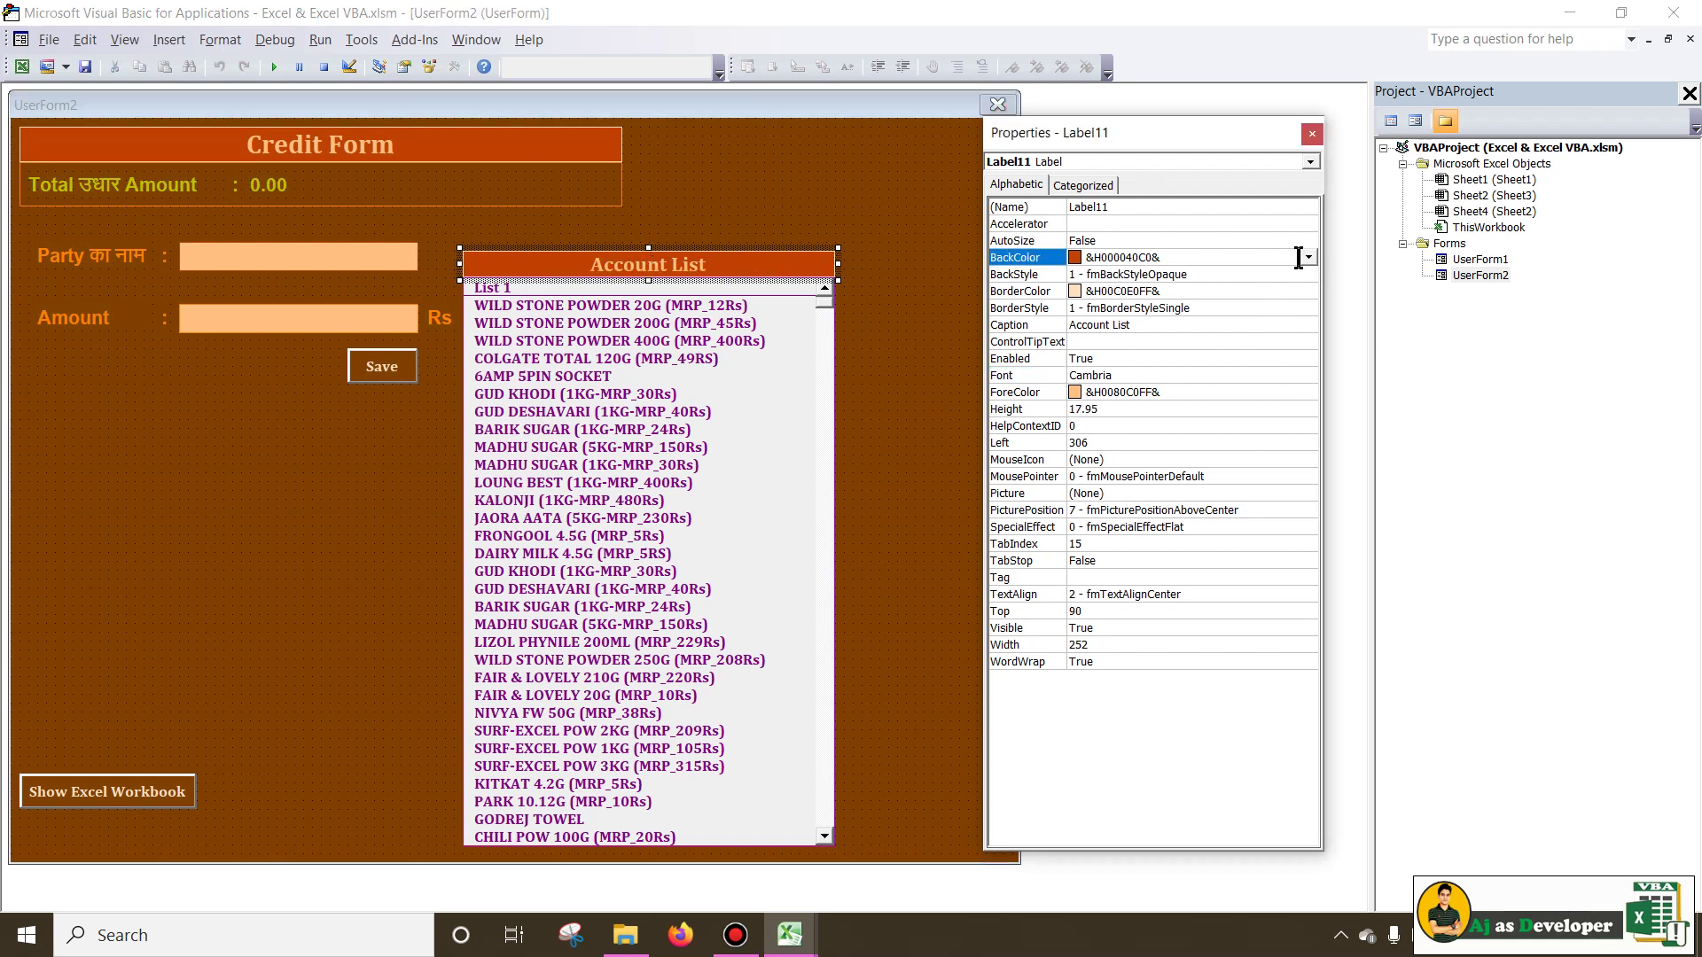
left_click(1308, 257)
left_click(1195, 358)
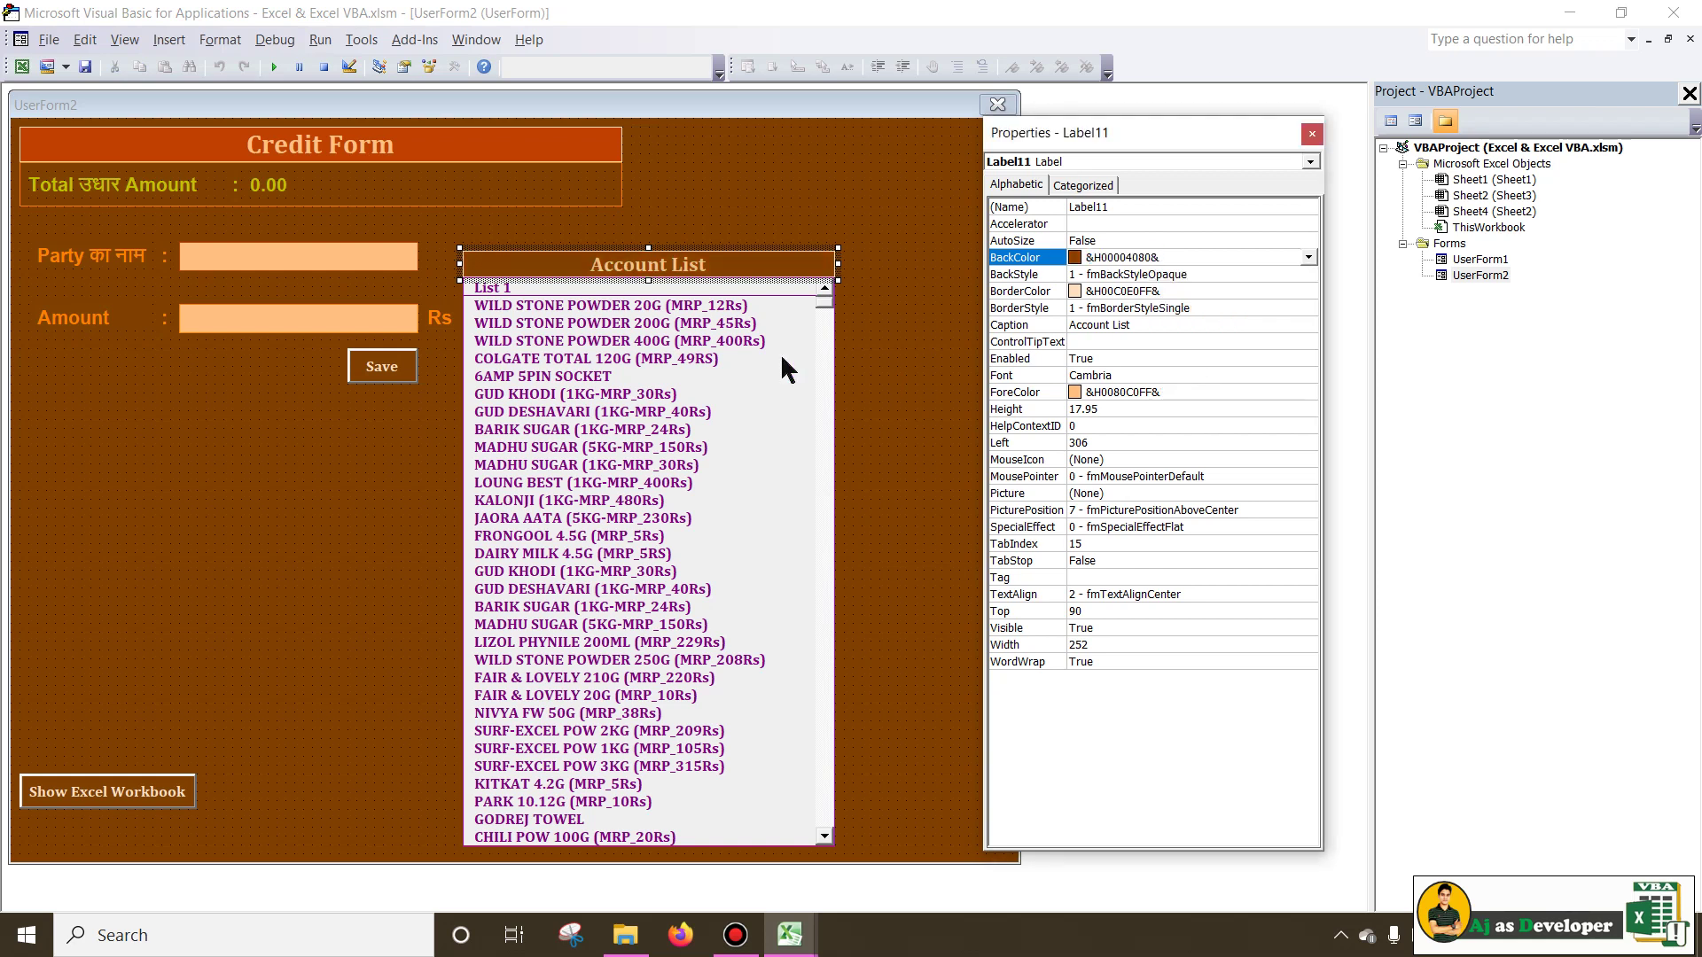
left_click(874, 378)
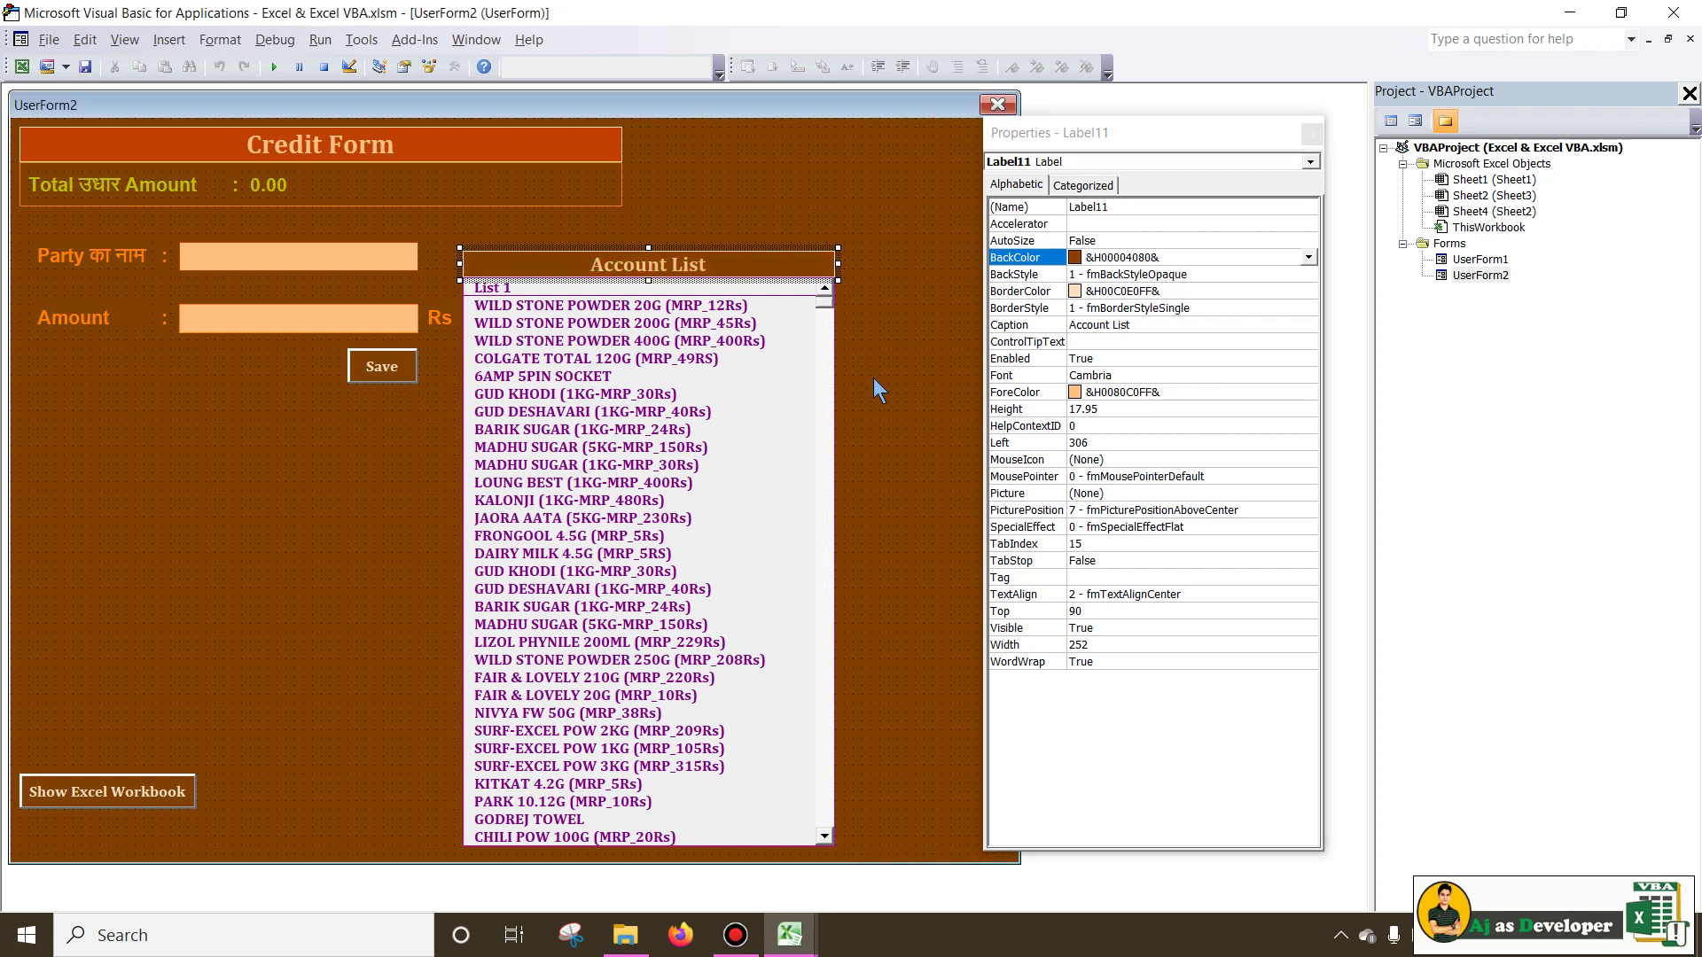
Set the Account List's ForeColor to brown &H00004080& and BorderColor to &H000040C0&.
left_click(688, 381)
left_click(1151, 408)
left_click(1307, 408)
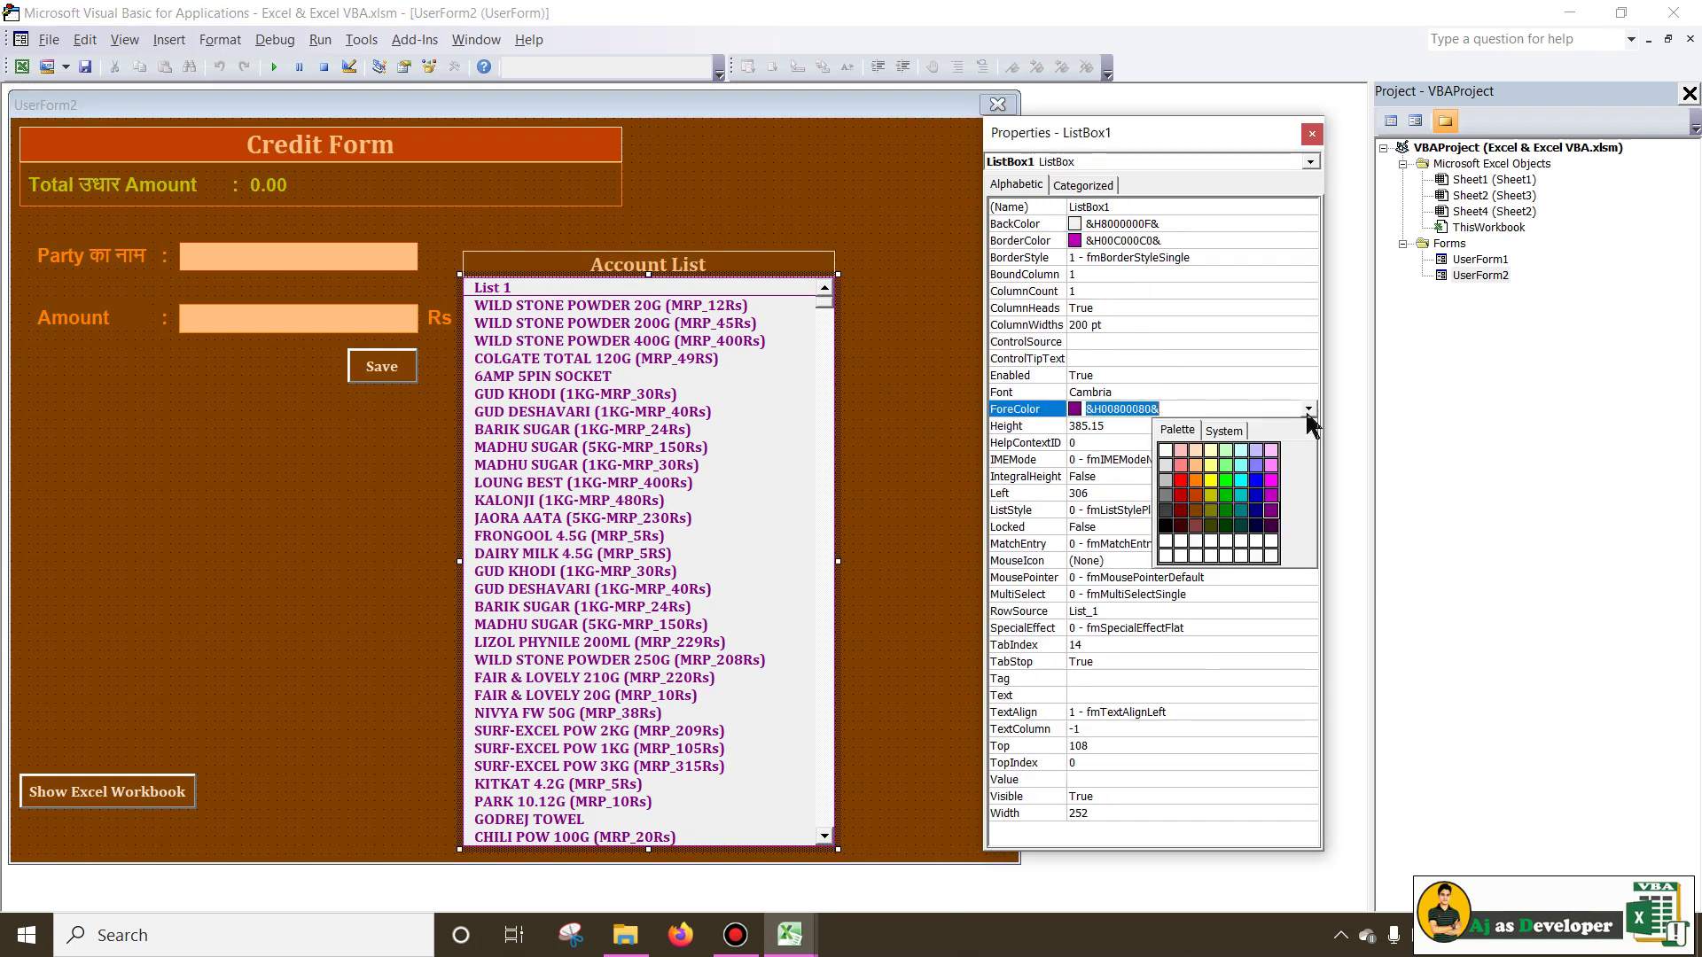
left_click(1197, 512)
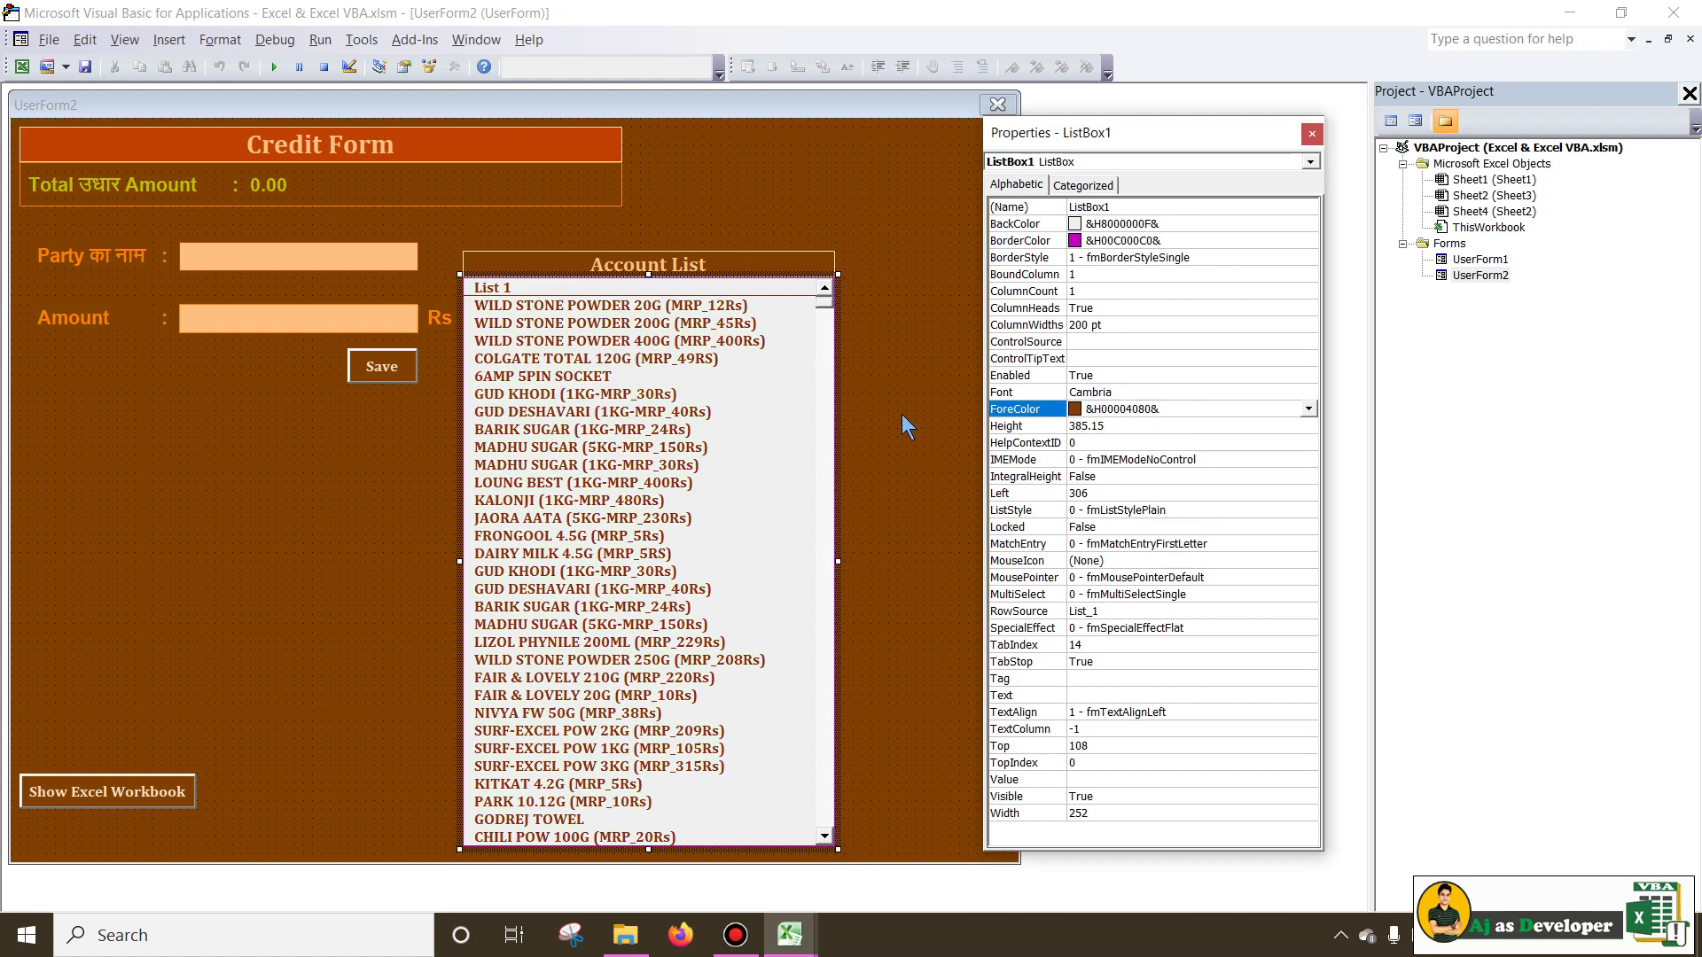
left_click(1168, 239)
left_click(1308, 240)
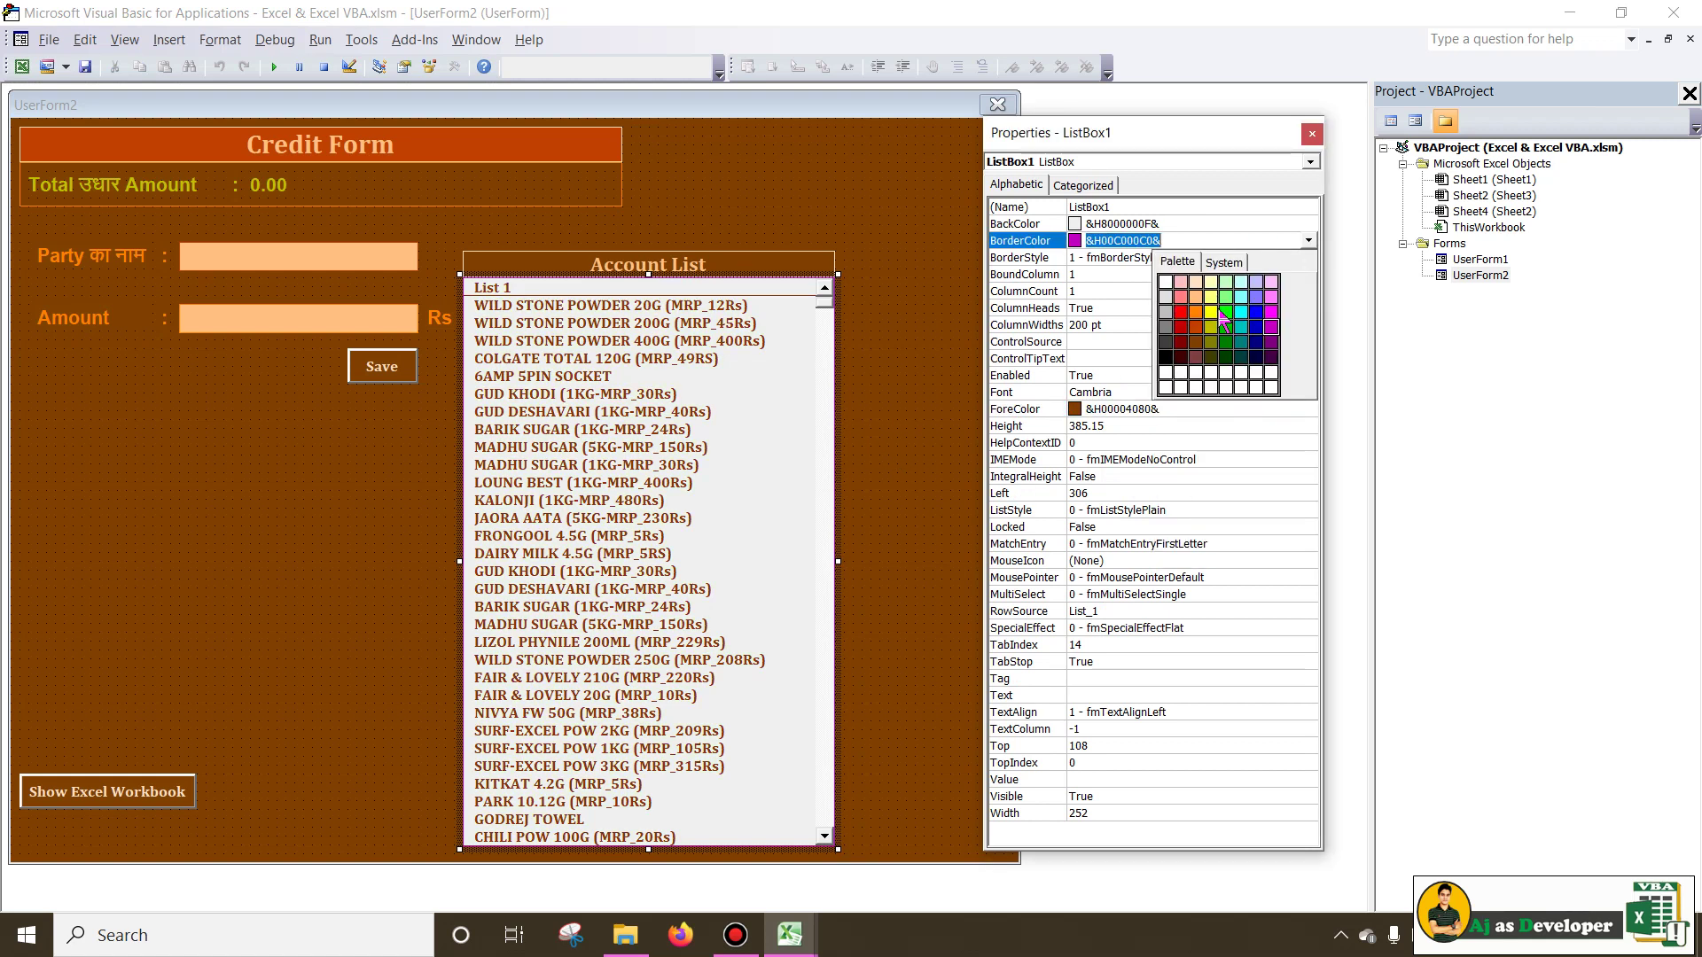
left_click(1204, 330)
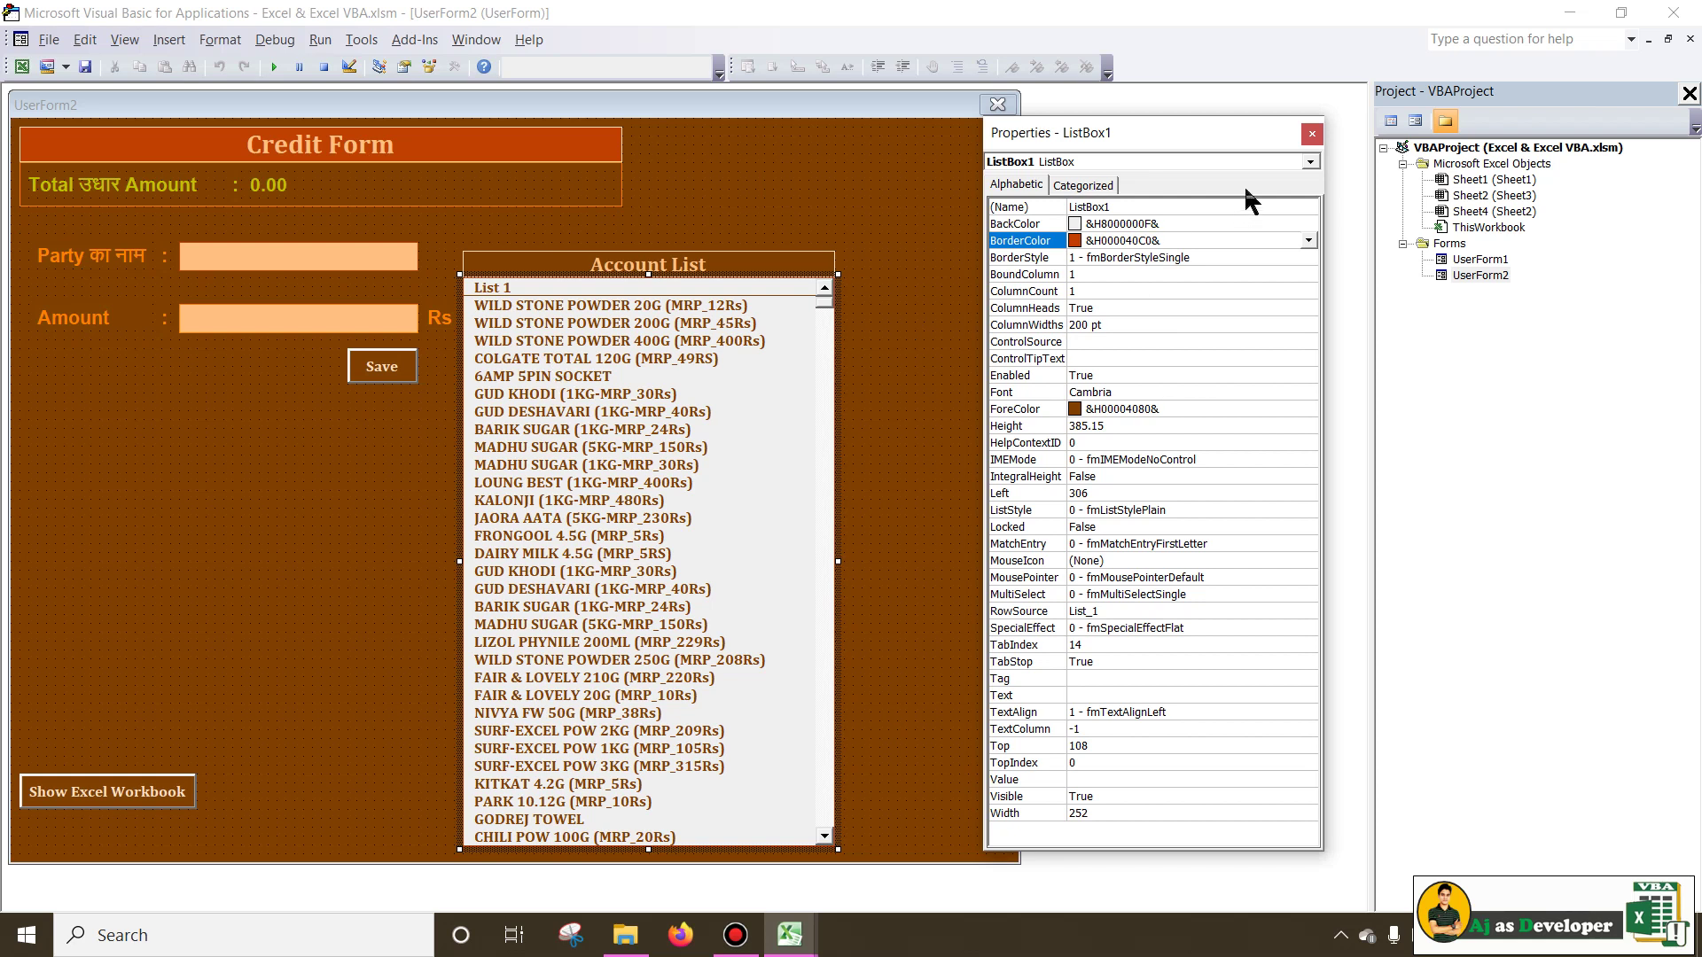
left_click(1312, 134)
left_click(905, 289)
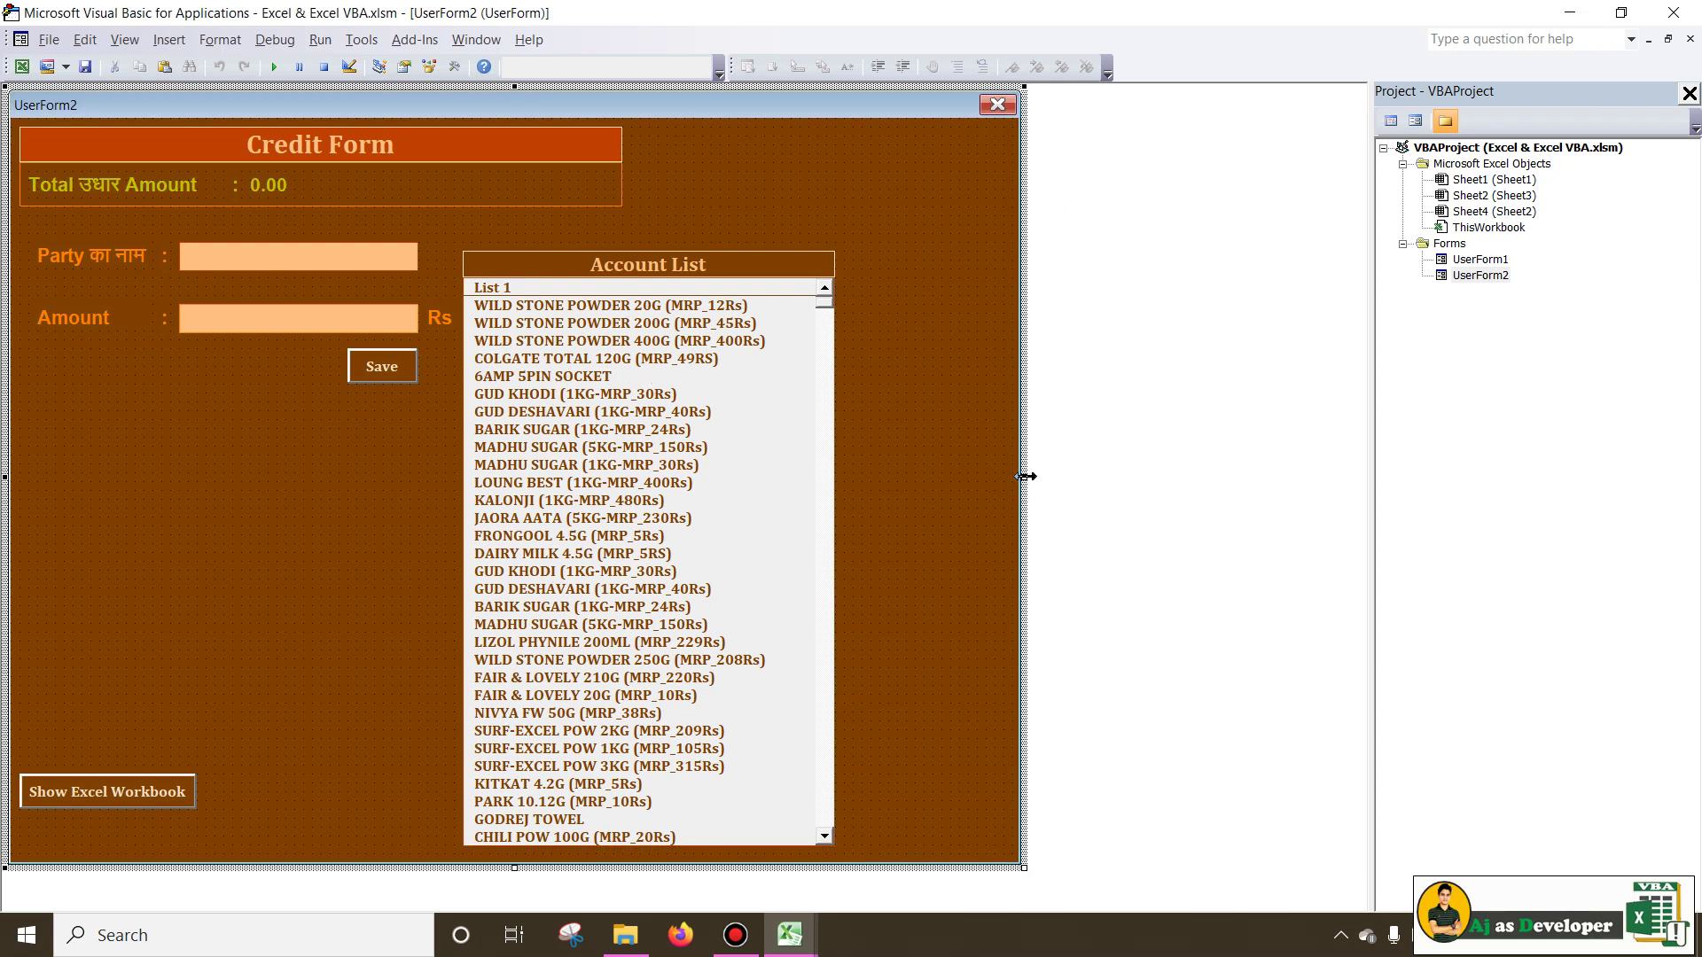
Pull UserForm2's right edge in to the listbox, drop the Show Excel Workbook button lower, then return to Excel.
left_click_drag(1025, 476, 852, 476)
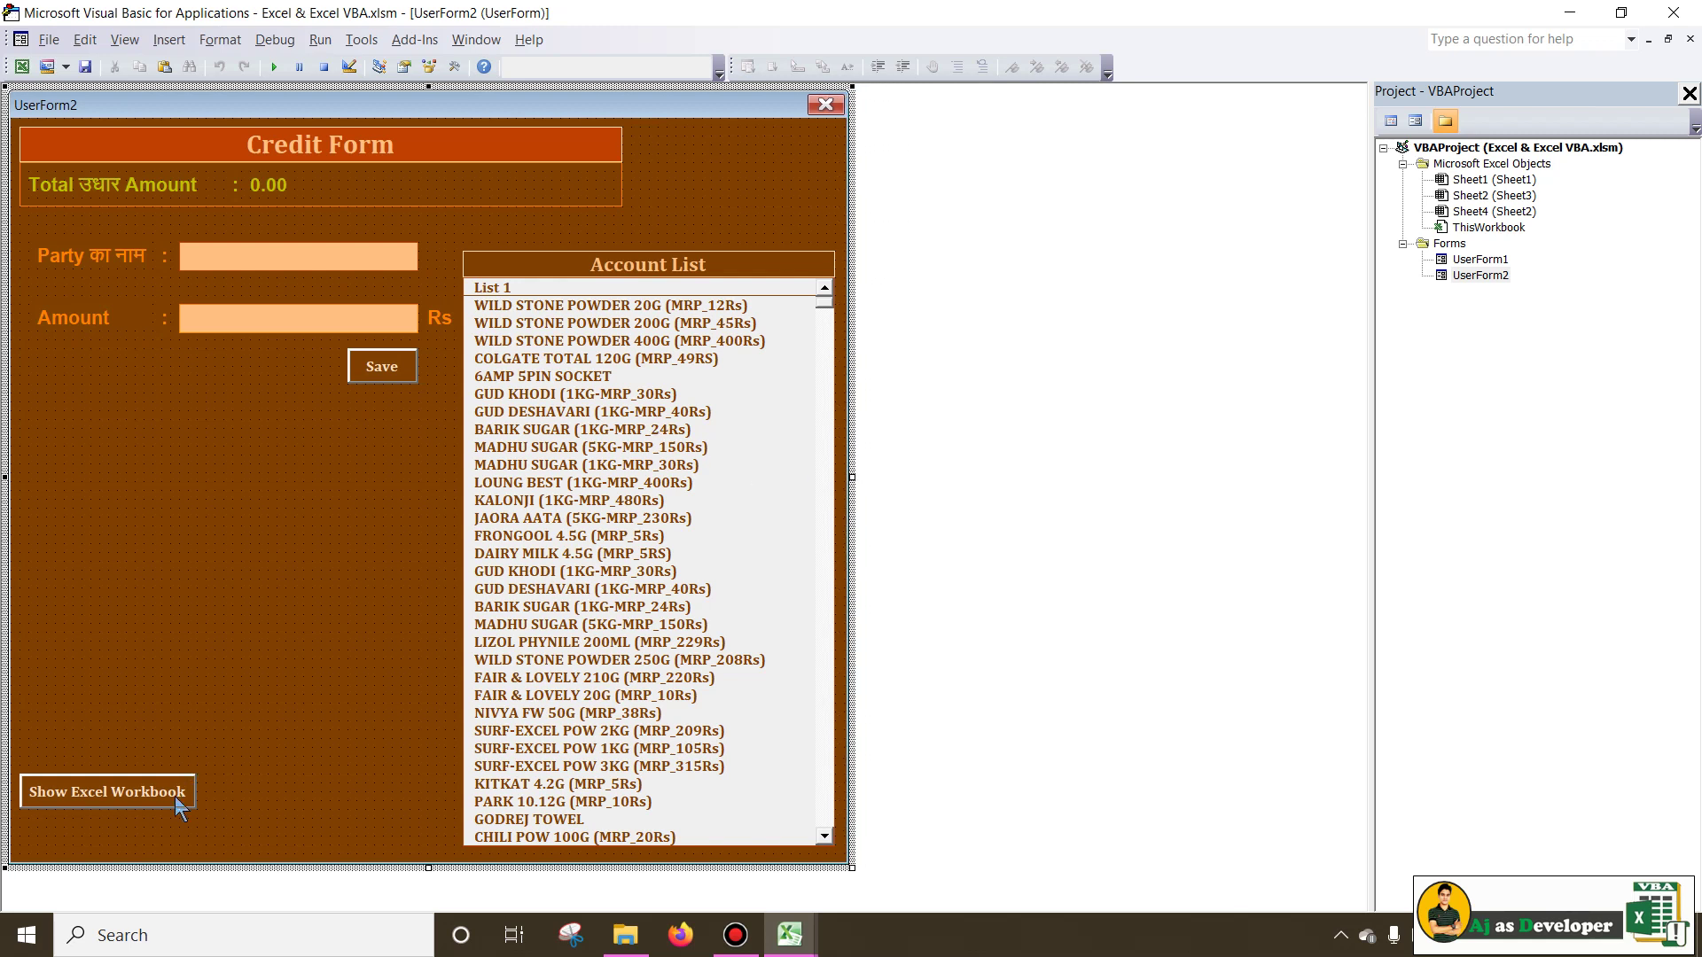
left_click_drag(128, 804, 124, 831)
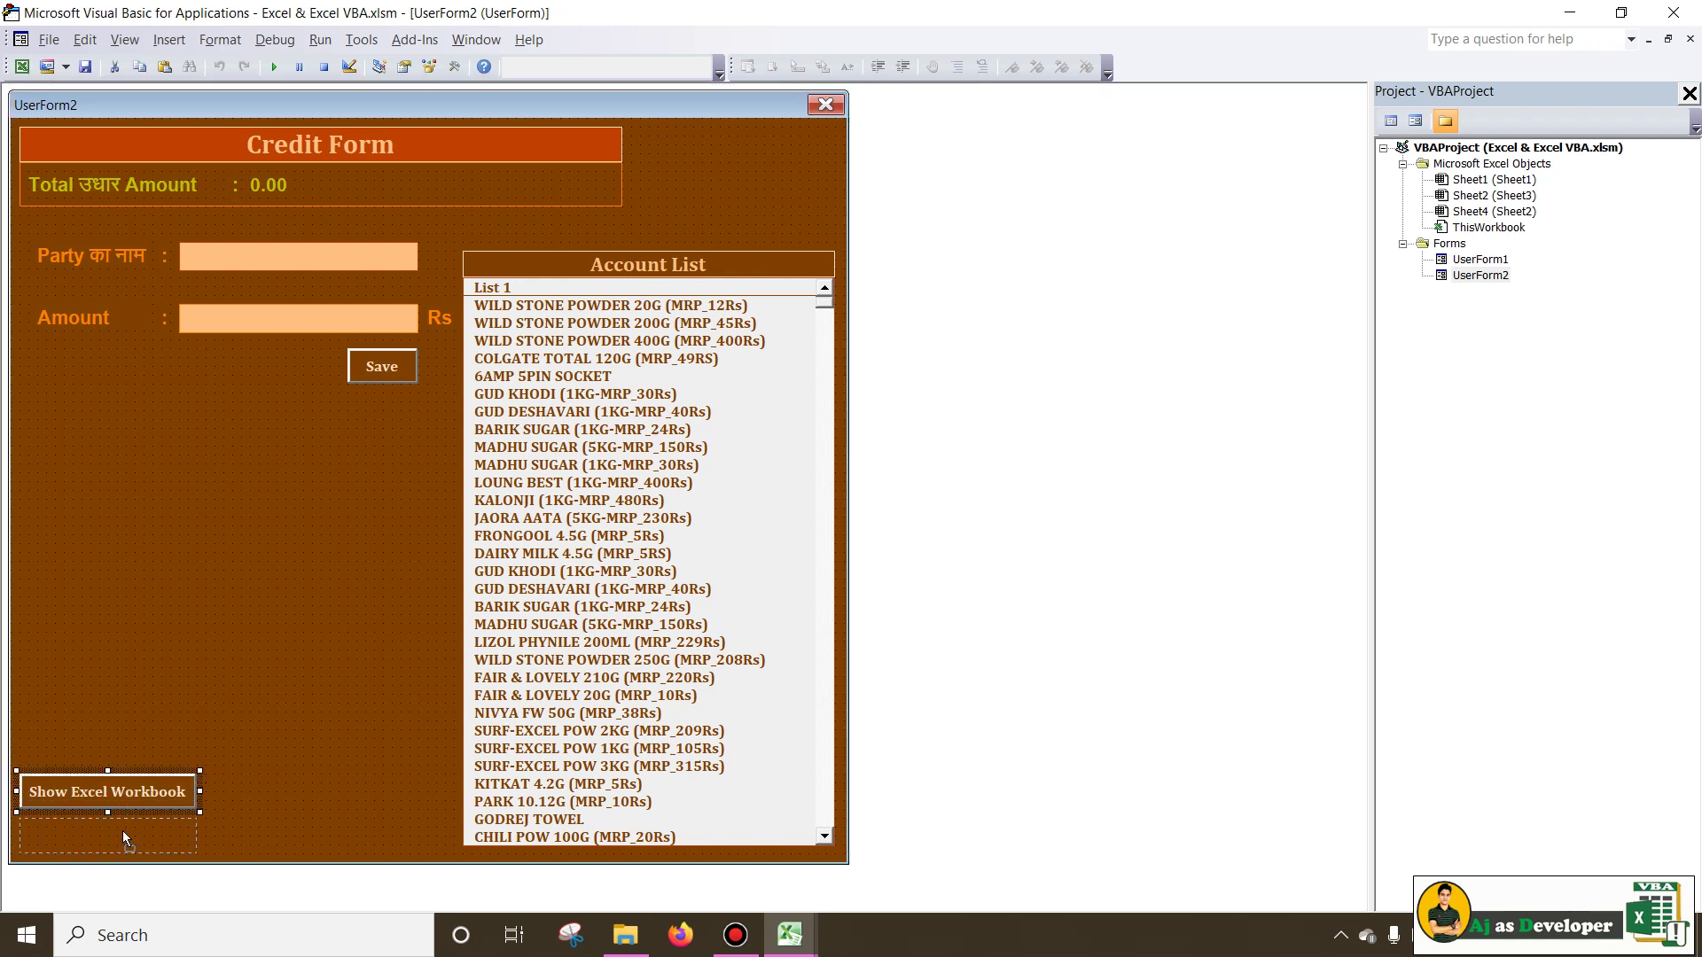
left_click(560, 452)
key("F4")
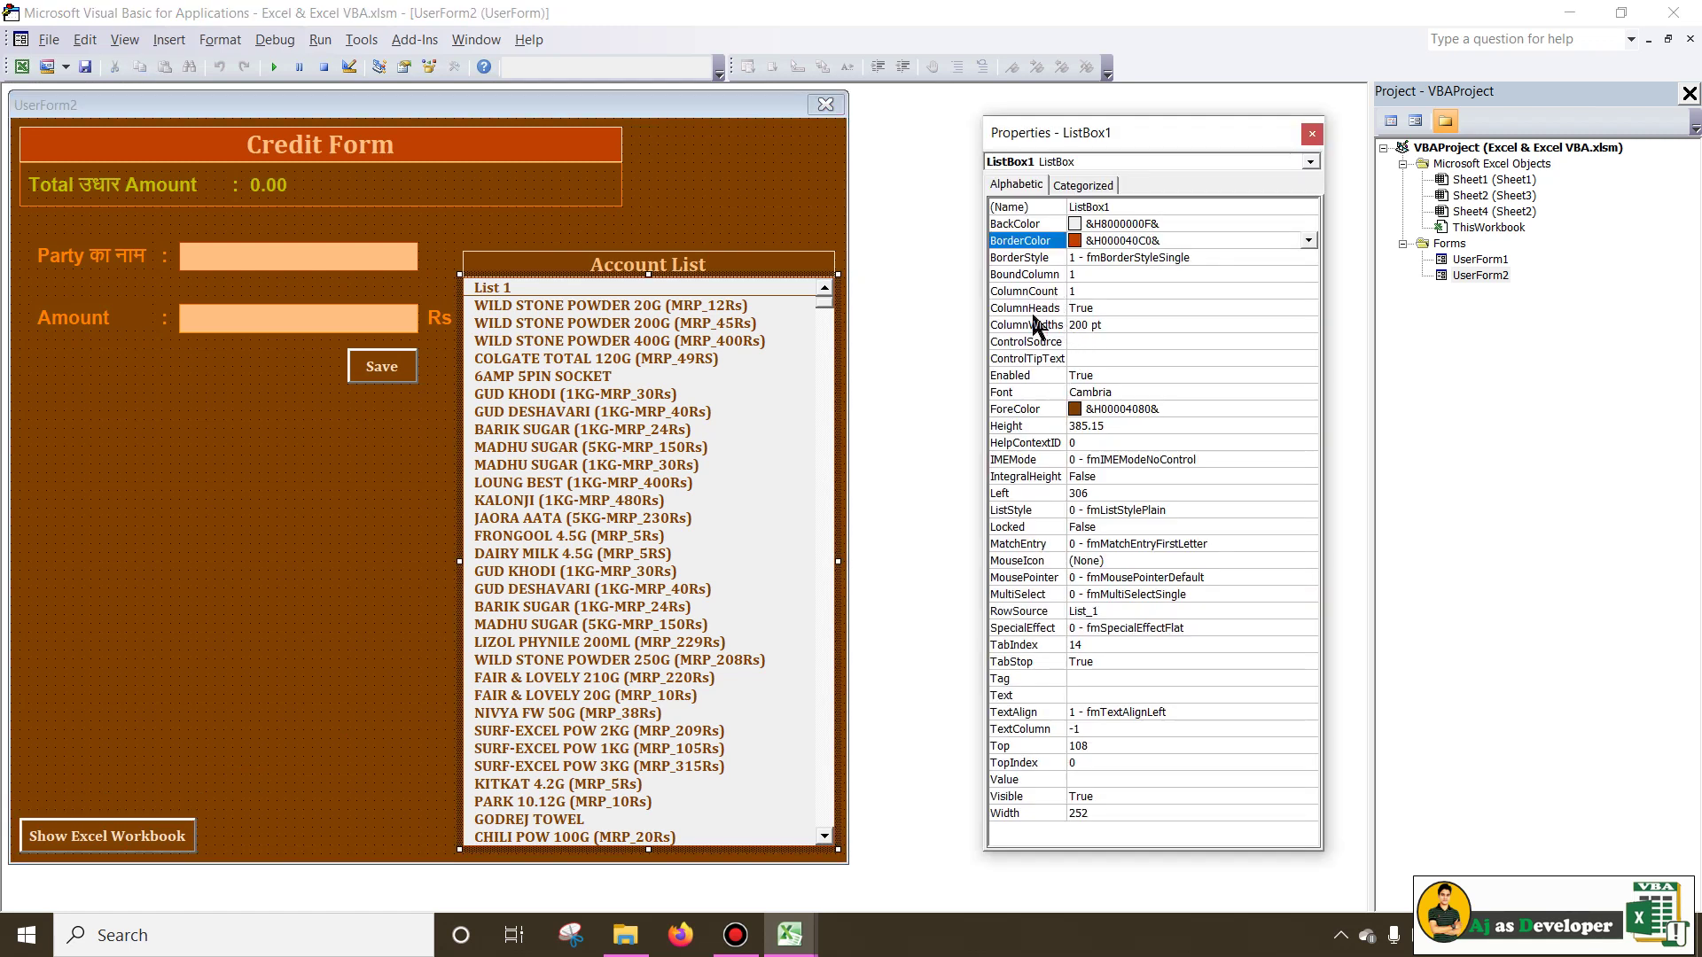
left_click(789, 935)
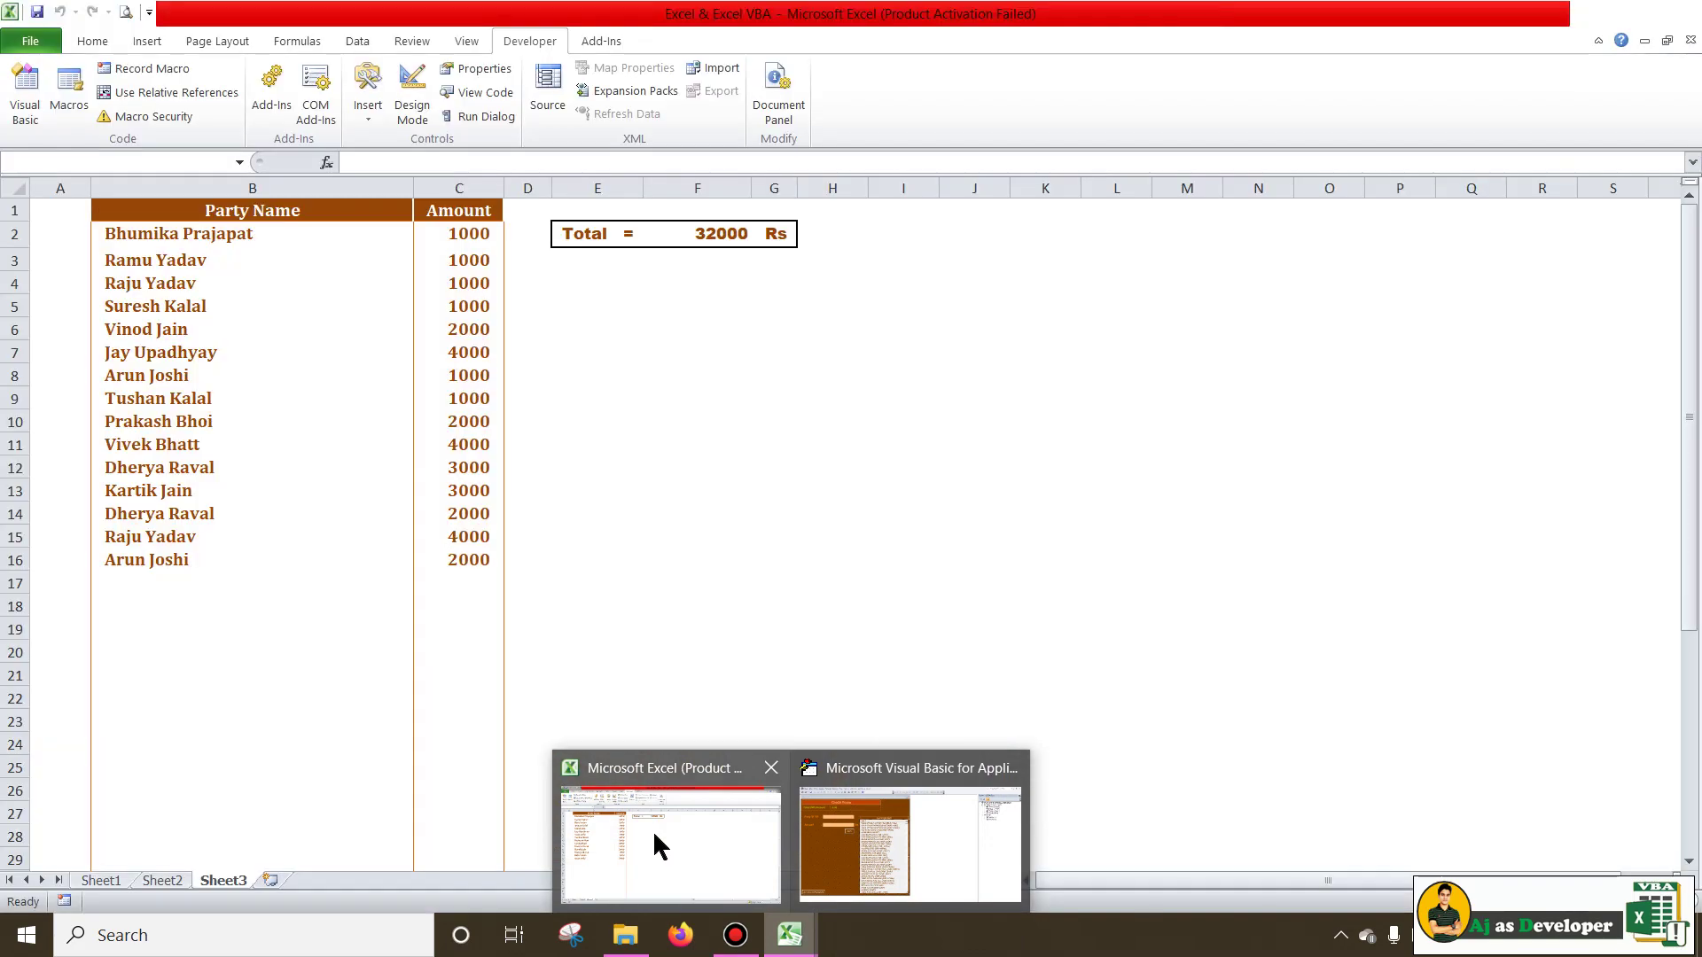
mouse_move(668, 838)
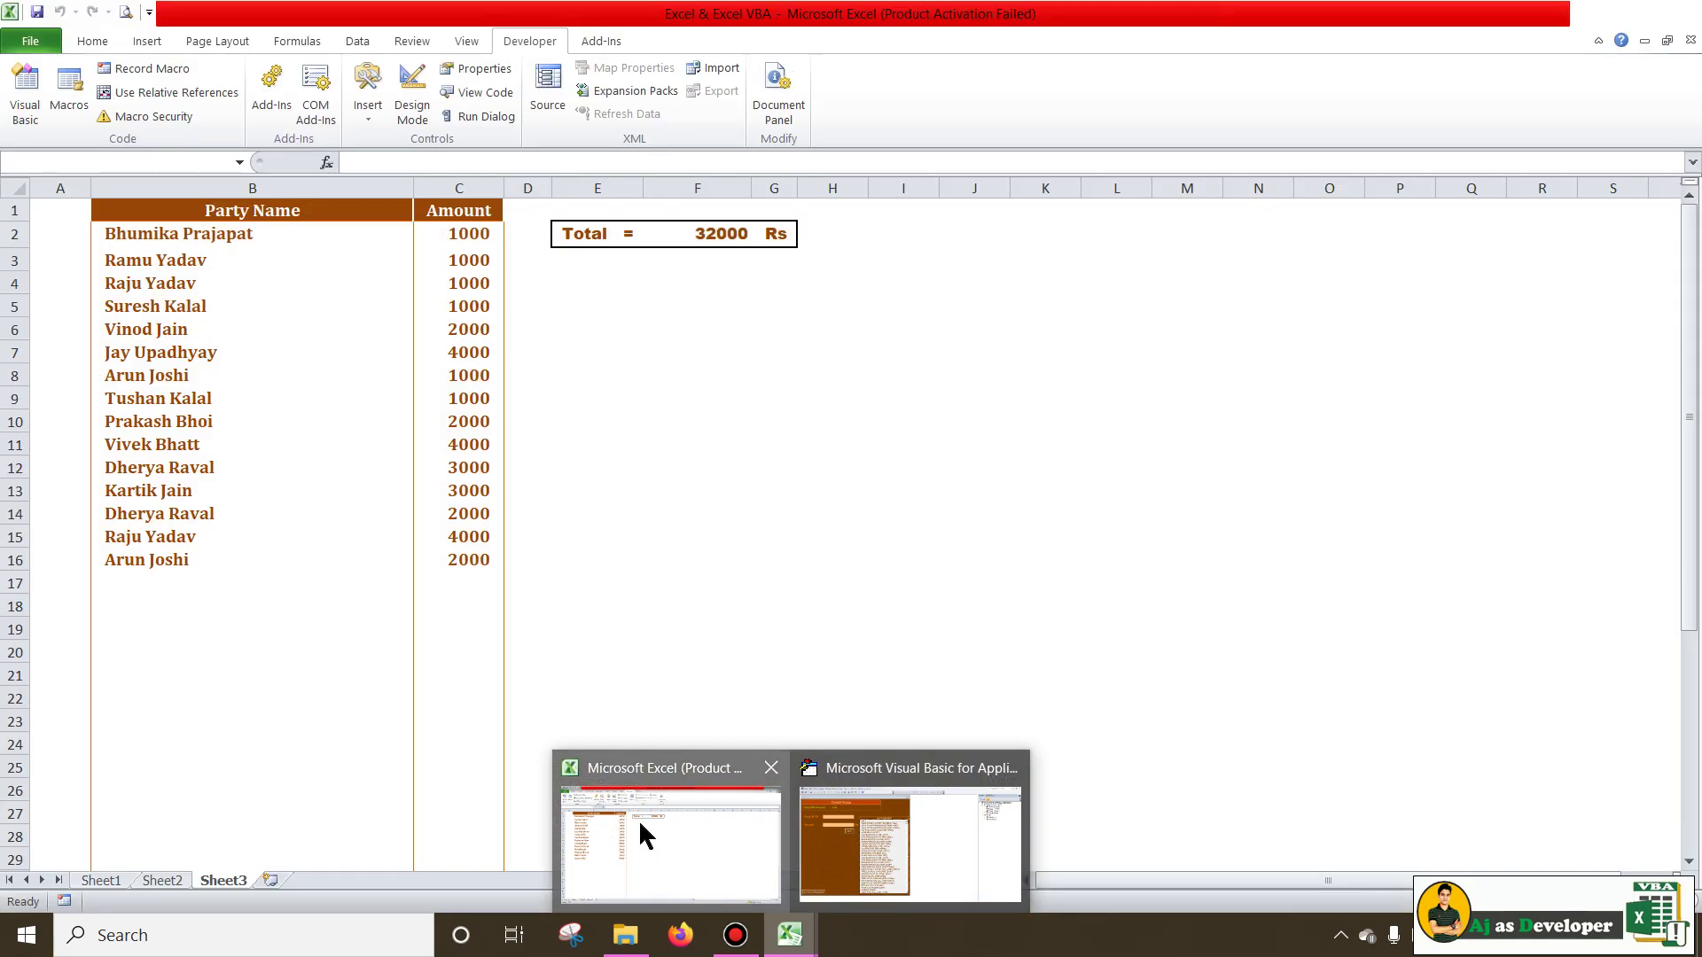
Insert a new Sheet4 and start a PivotTable sourced from Sheet3 columns $B:$C (Party Name, Amount).
left_click(638, 819)
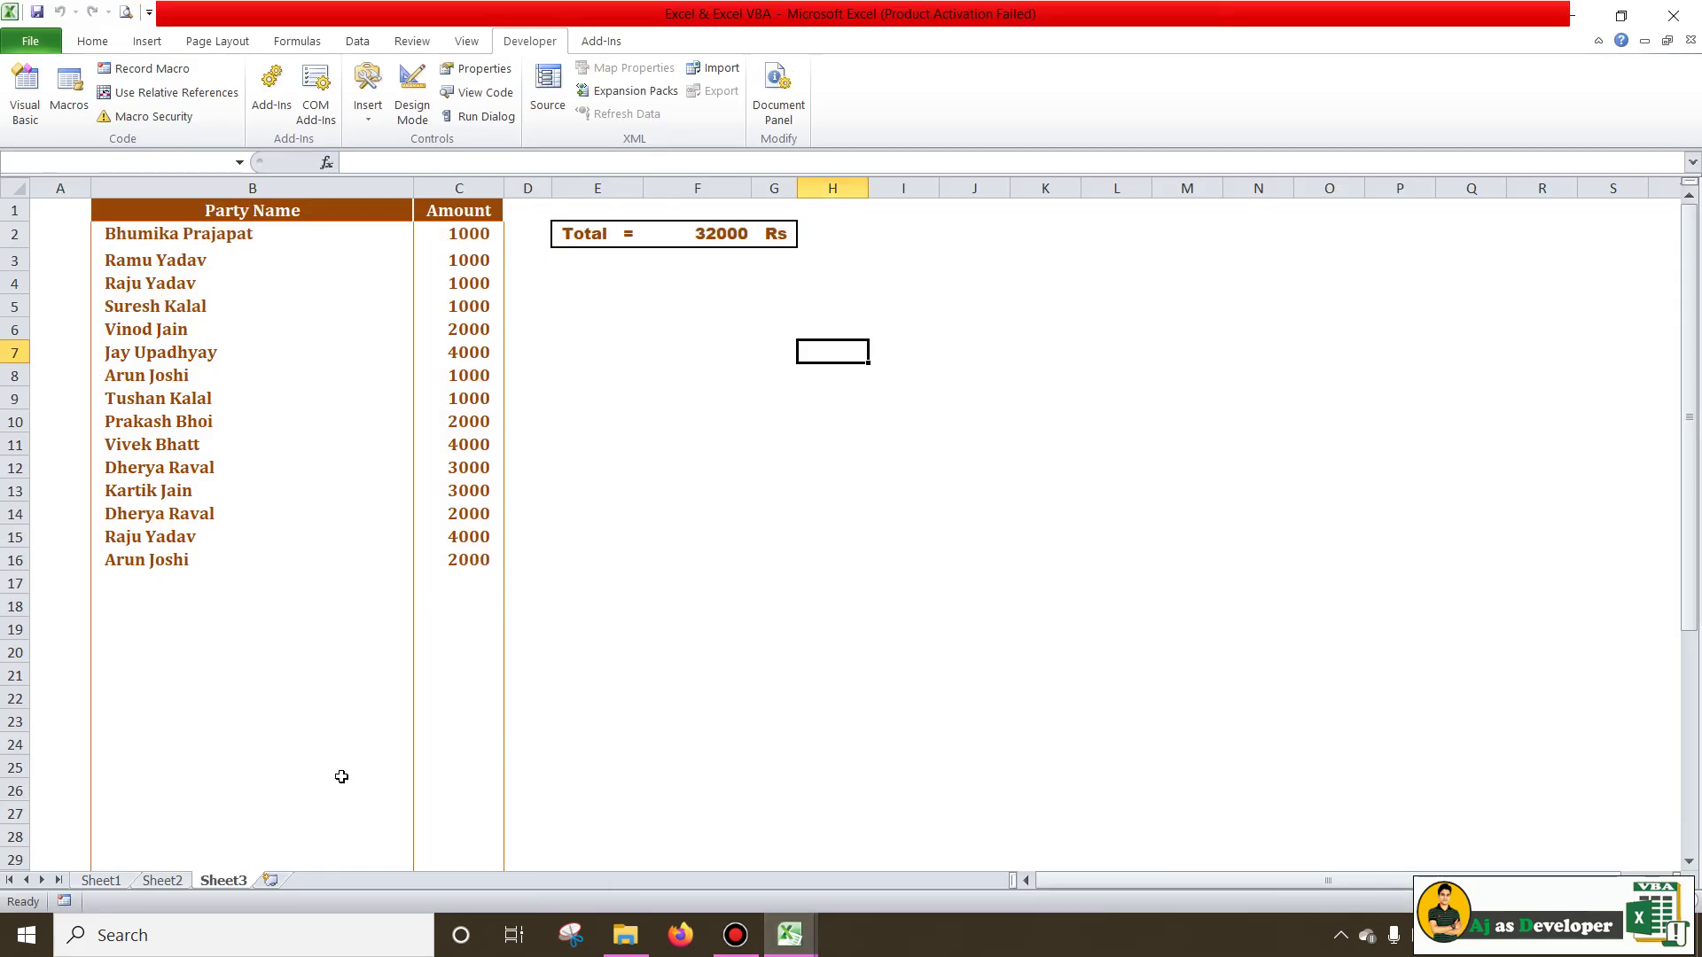
left_click(269, 880)
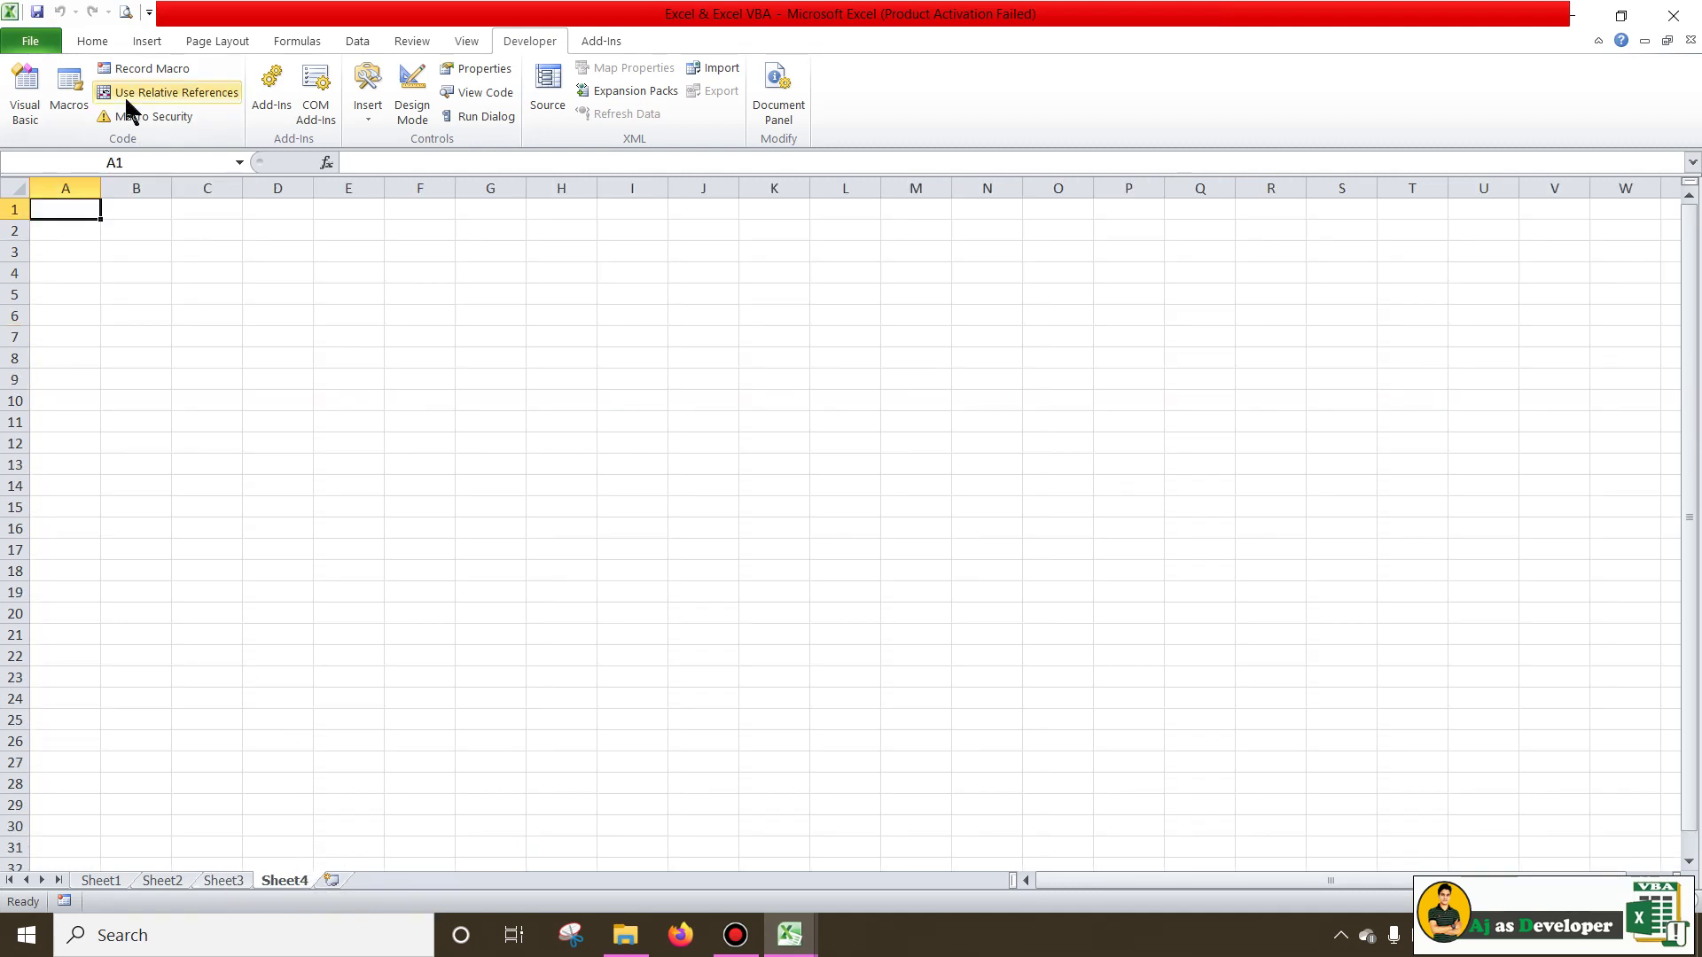
left_click(147, 41)
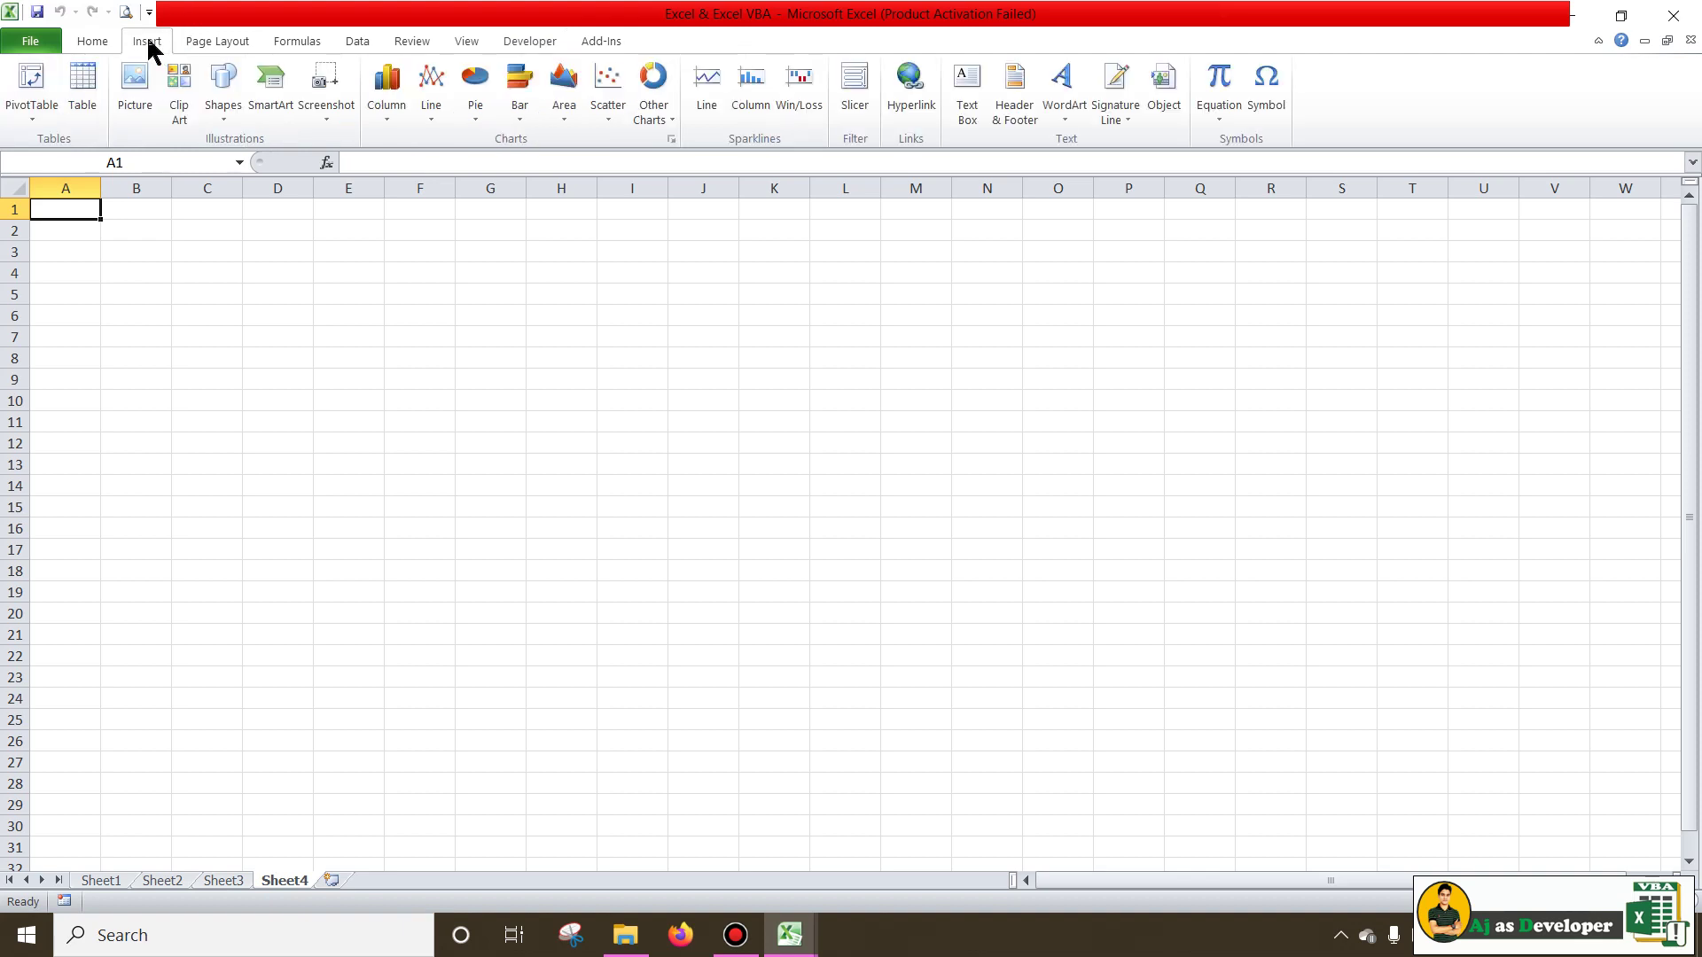
left_click(26, 89)
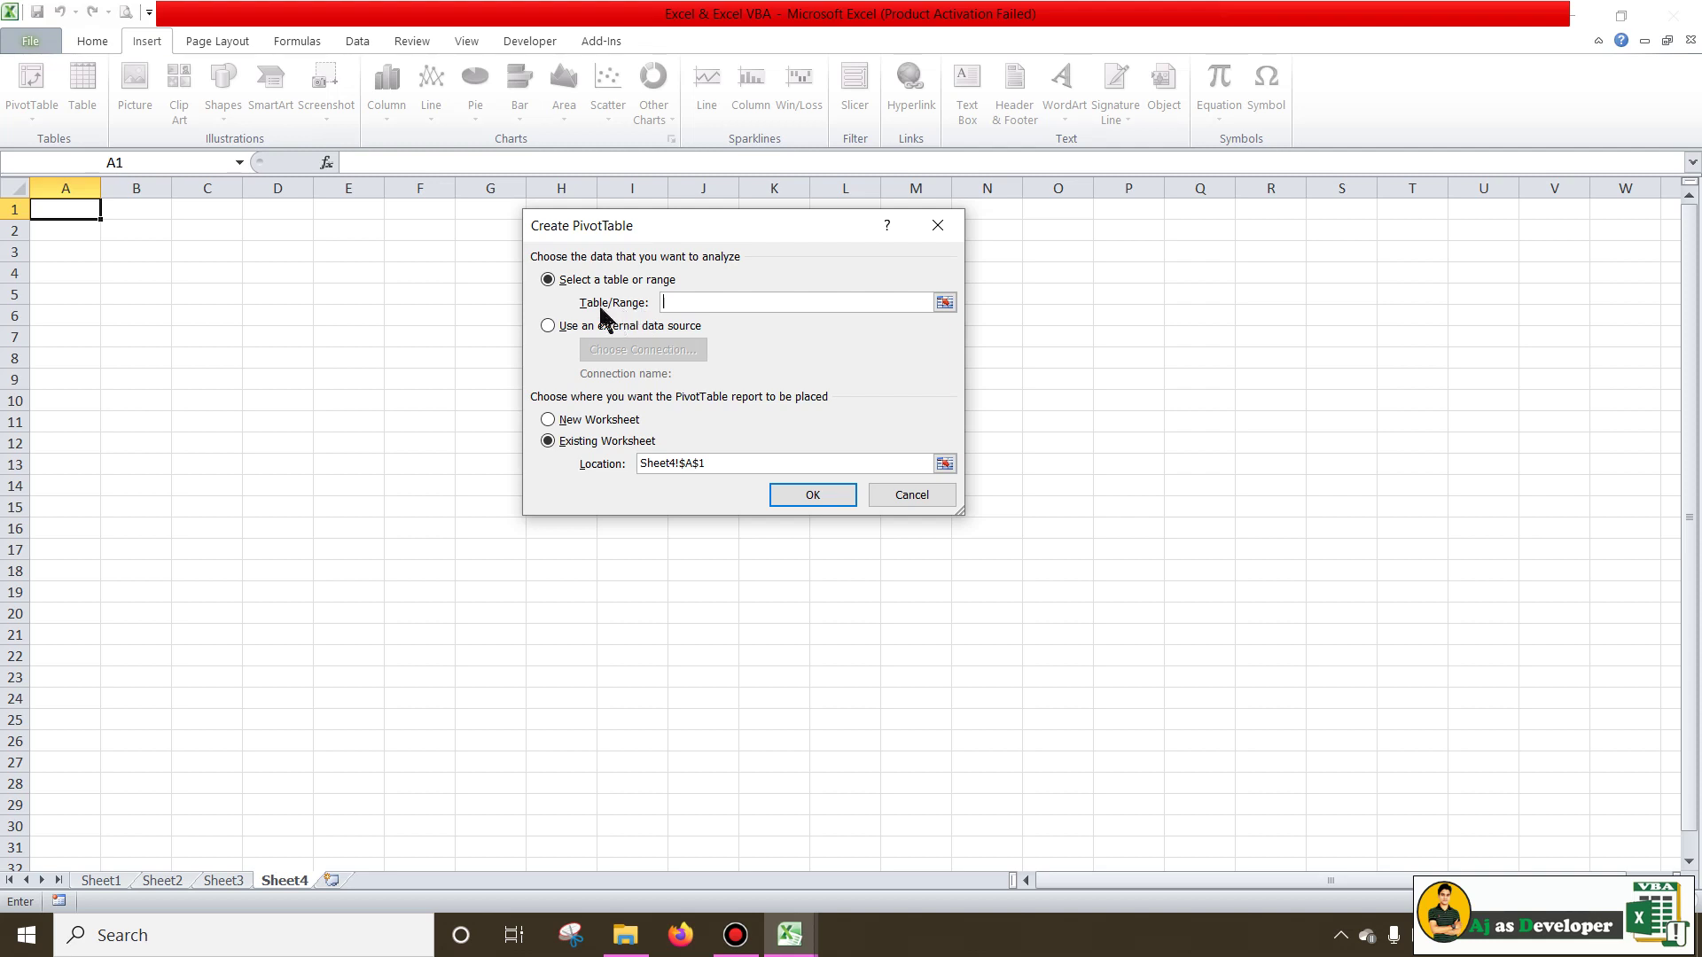
left_click(221, 882)
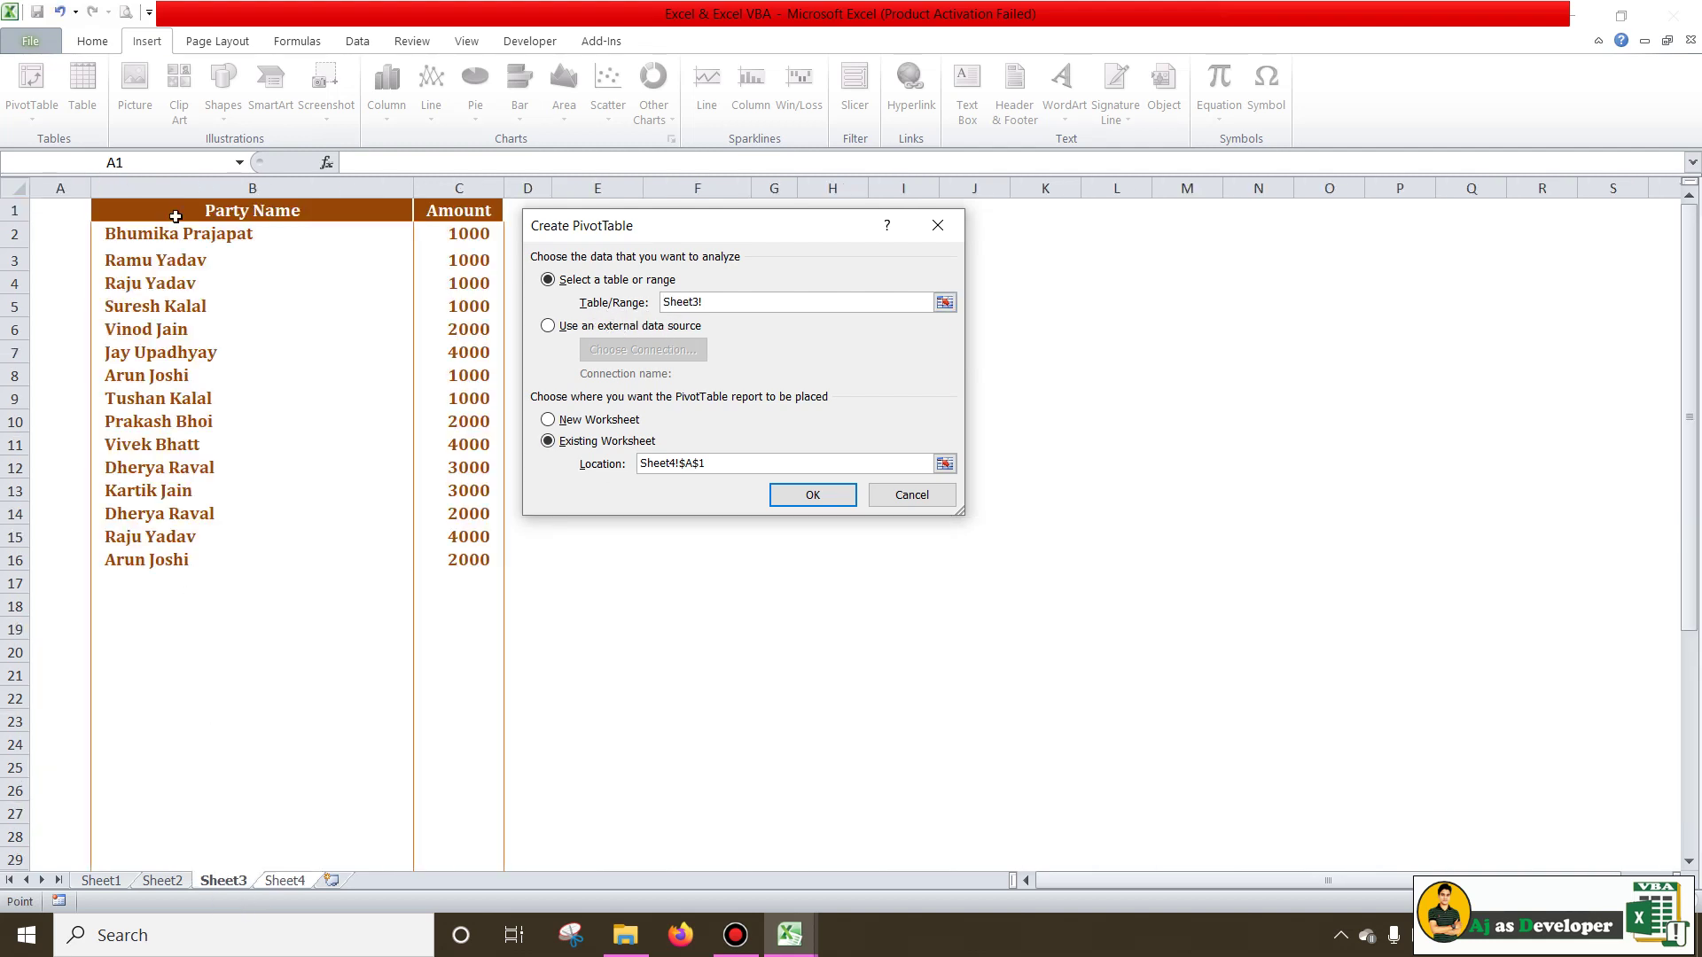
left_click_drag(132, 215, 460, 219)
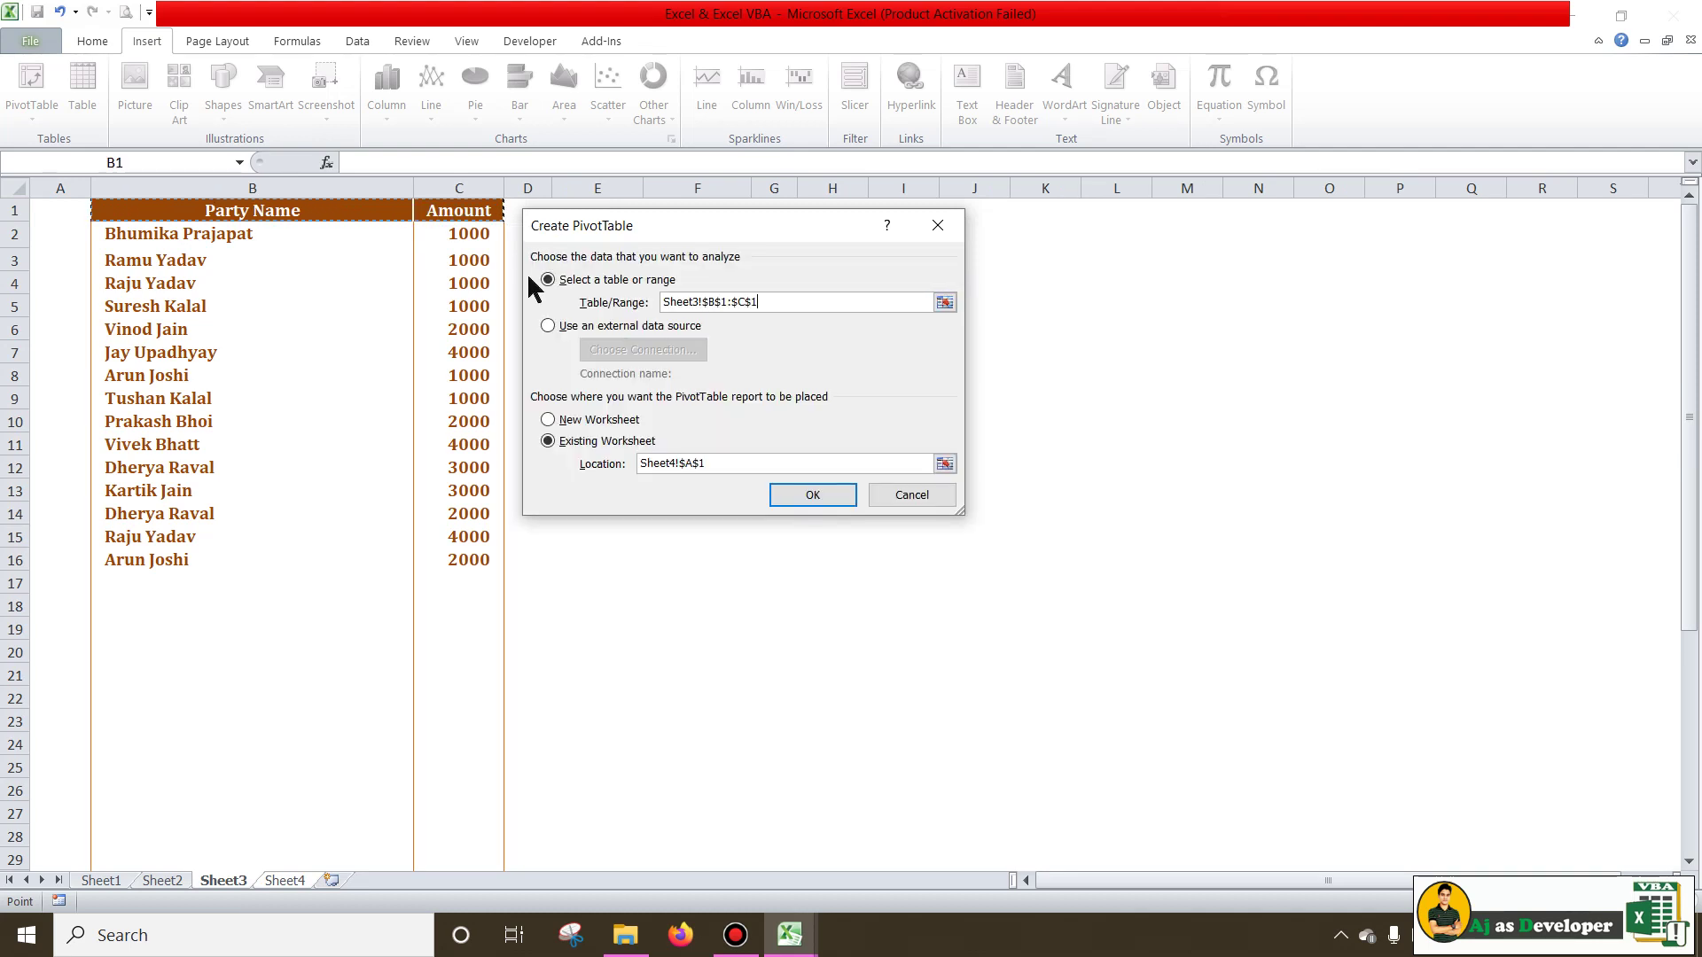
key("ctrl+space")
Create PivotTable1 with Party Name rows and Amount nested beneath, hiding the +/- buttons.
left_click(849, 489)
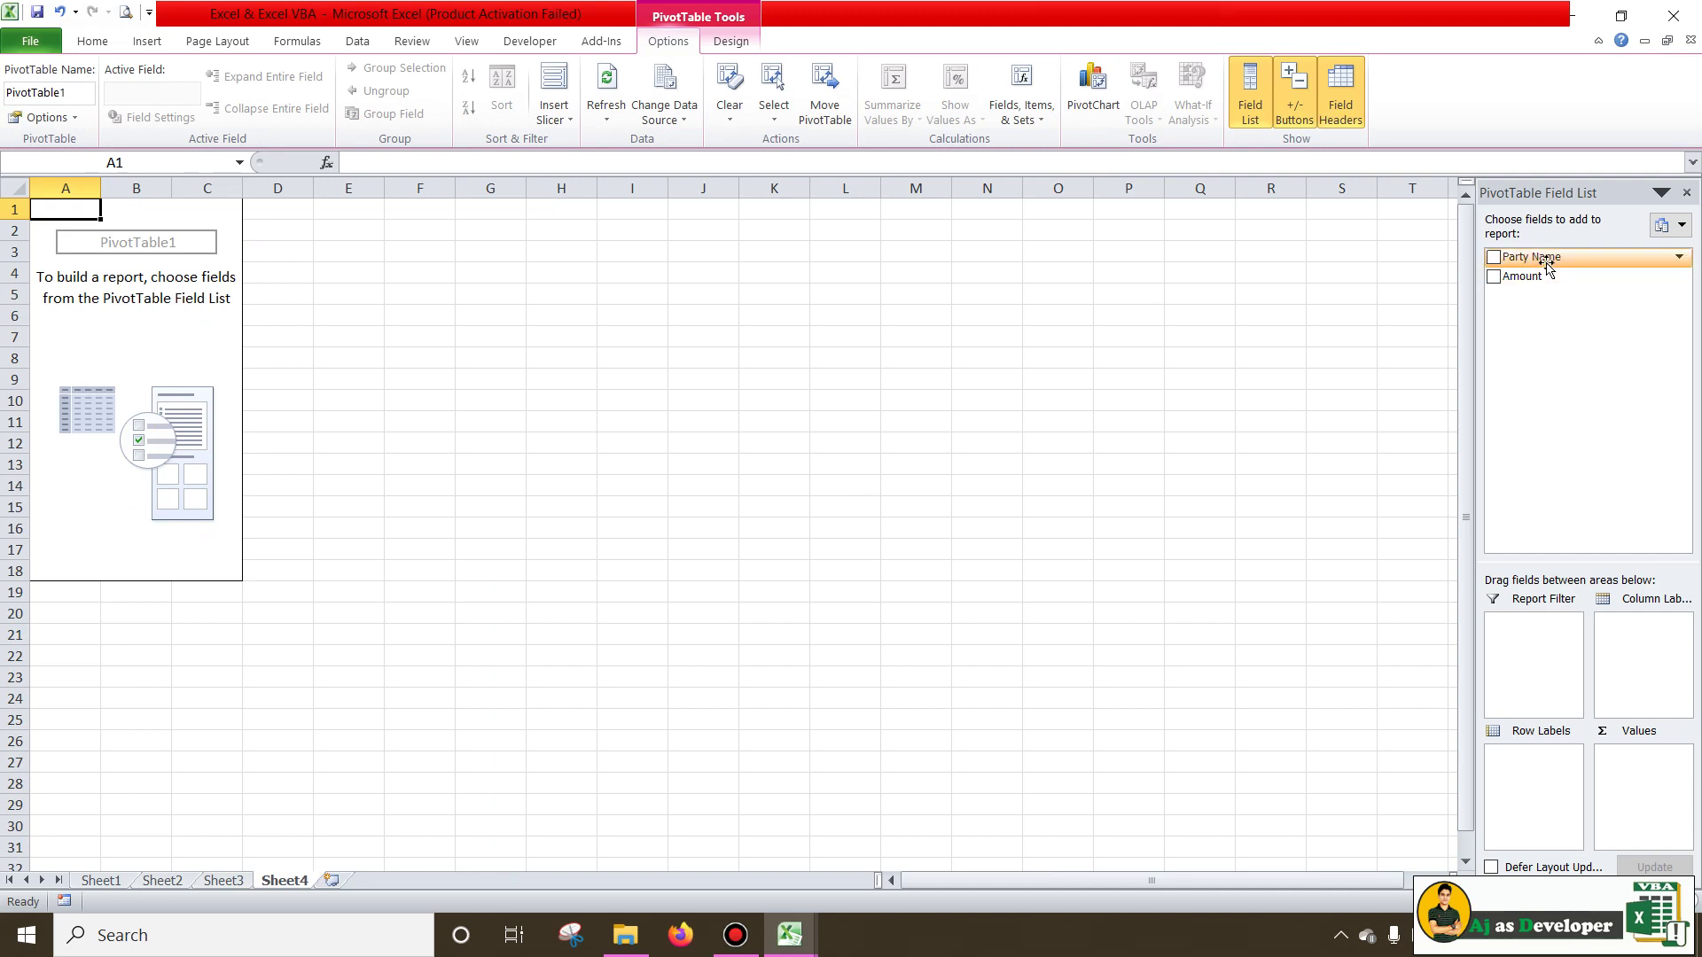
left_click(1493, 258)
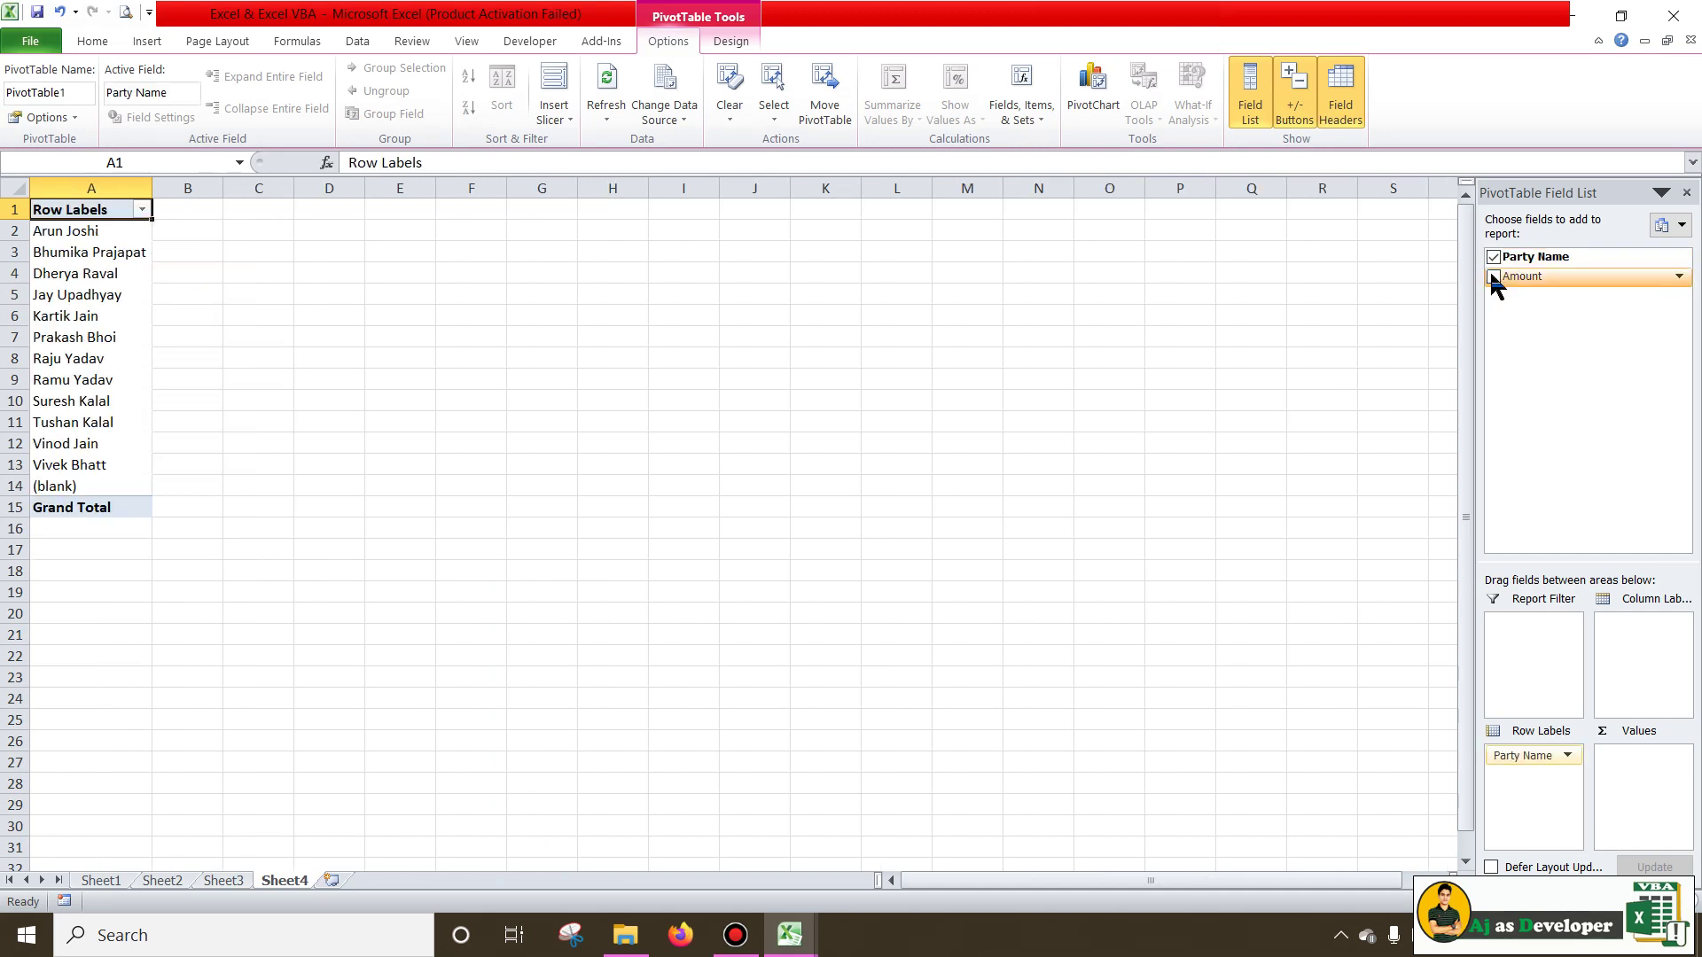
left_click(1493, 277)
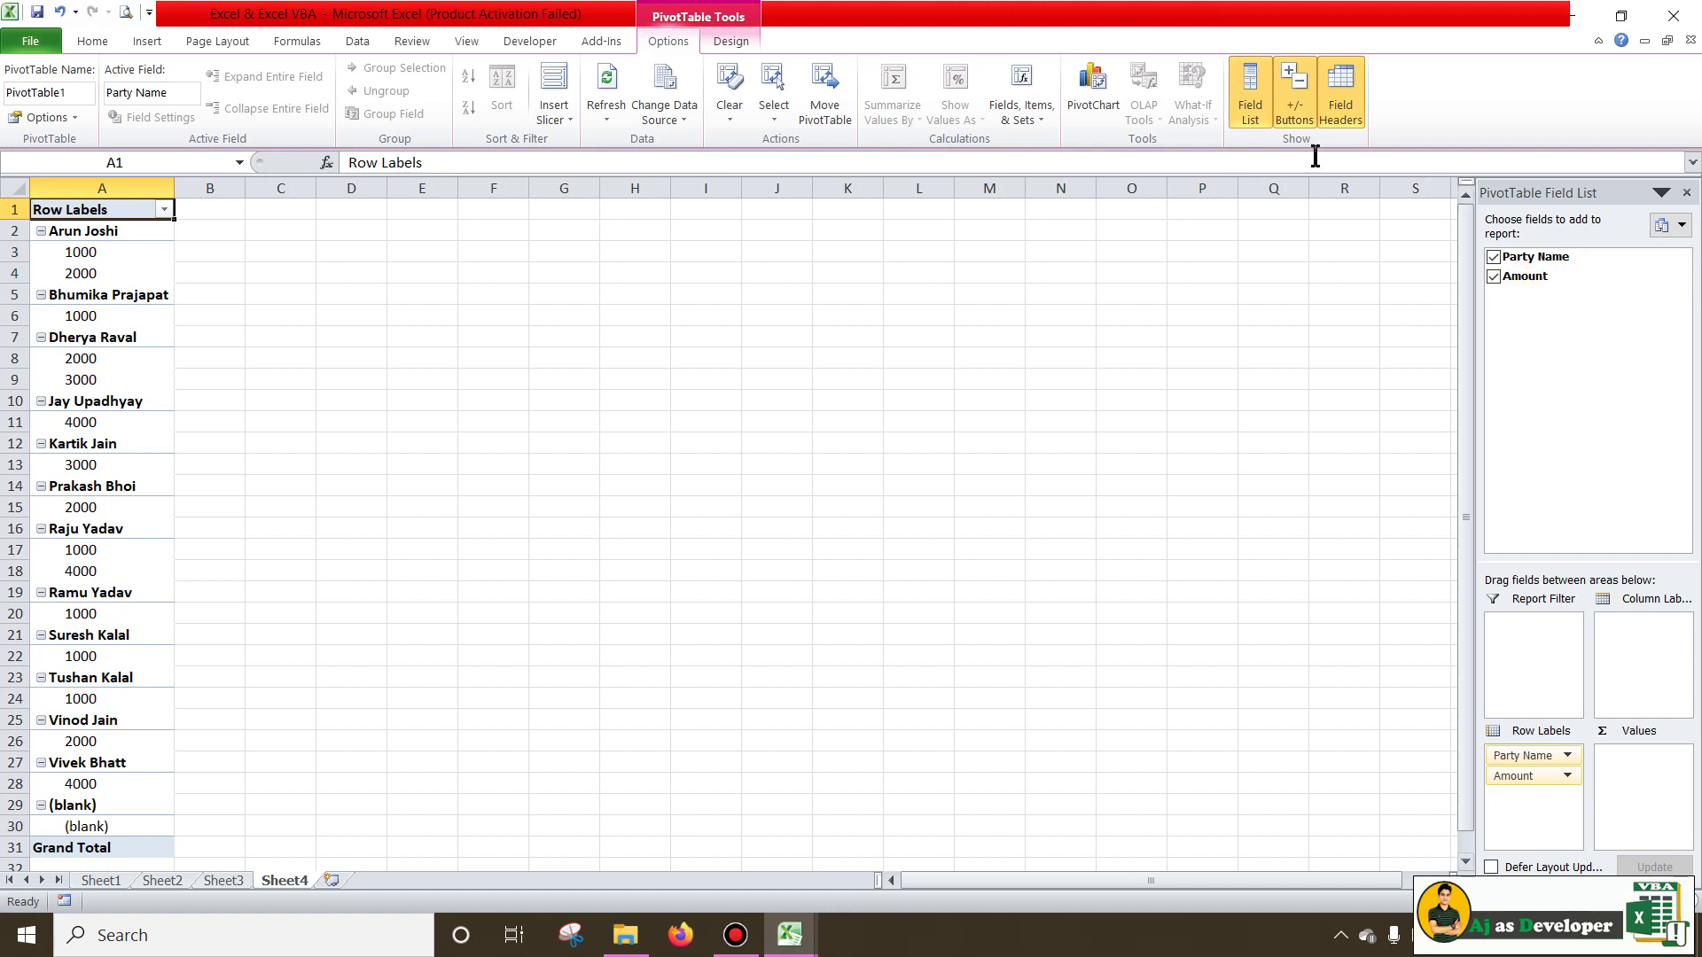
left_click(1295, 97)
Switch the pivot to Tabular Form, apply the dark Custom PivotTable style, and widen column A.
left_click(732, 42)
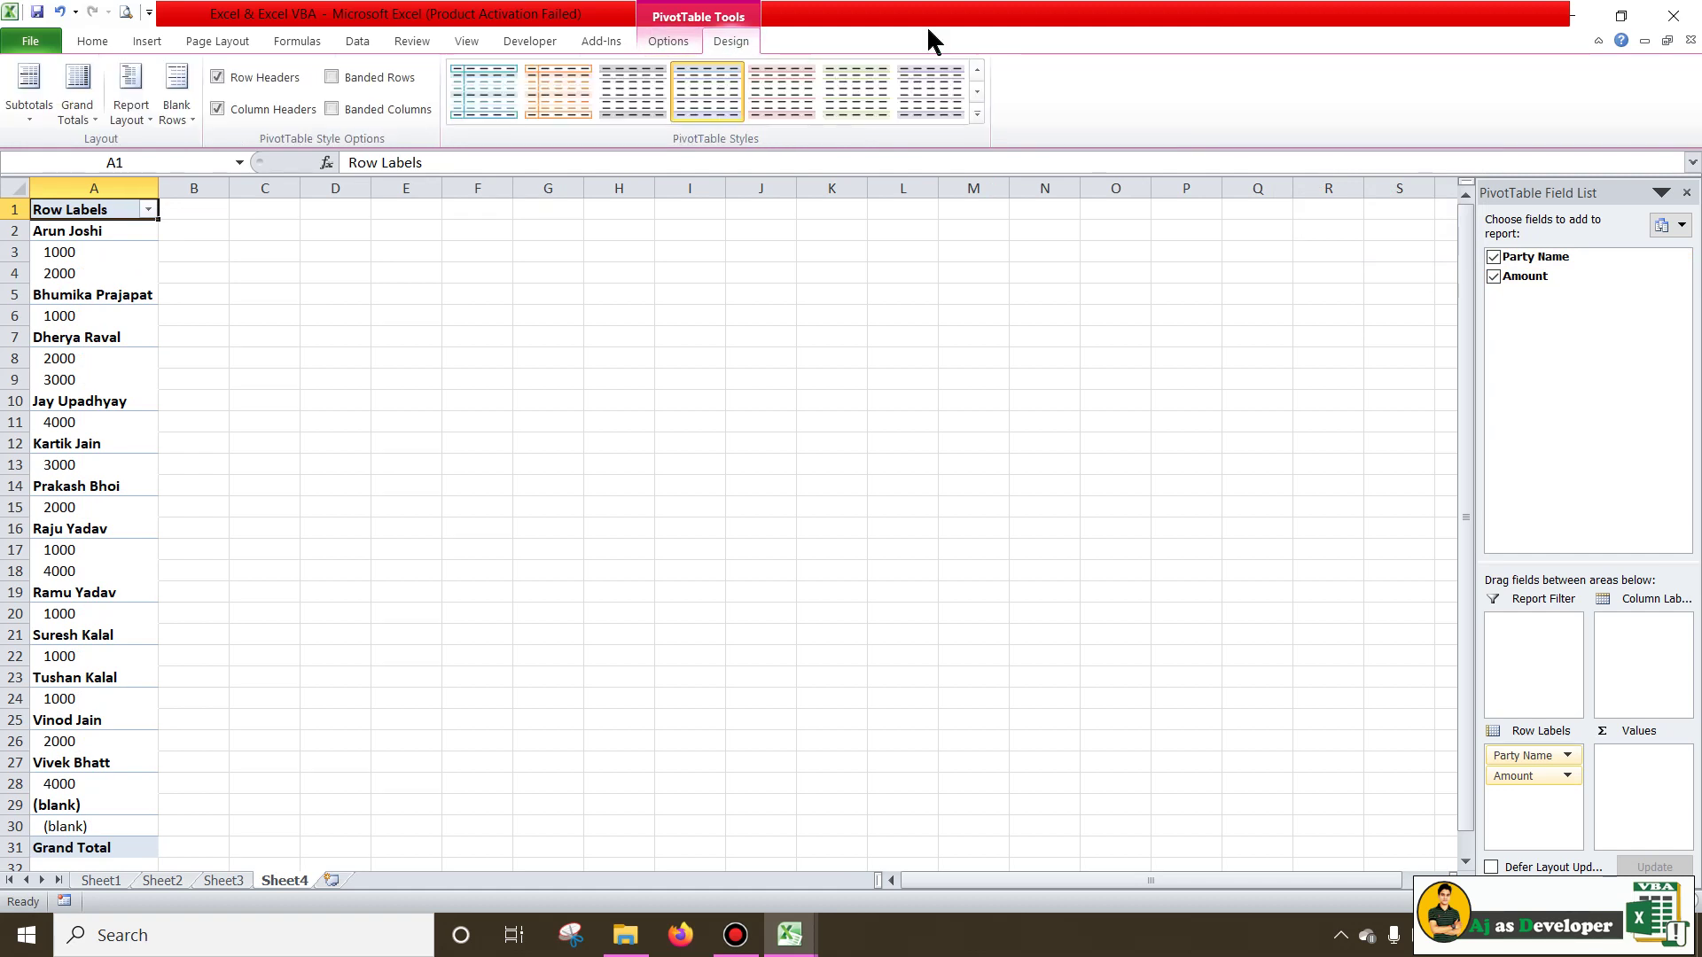
left_click(129, 113)
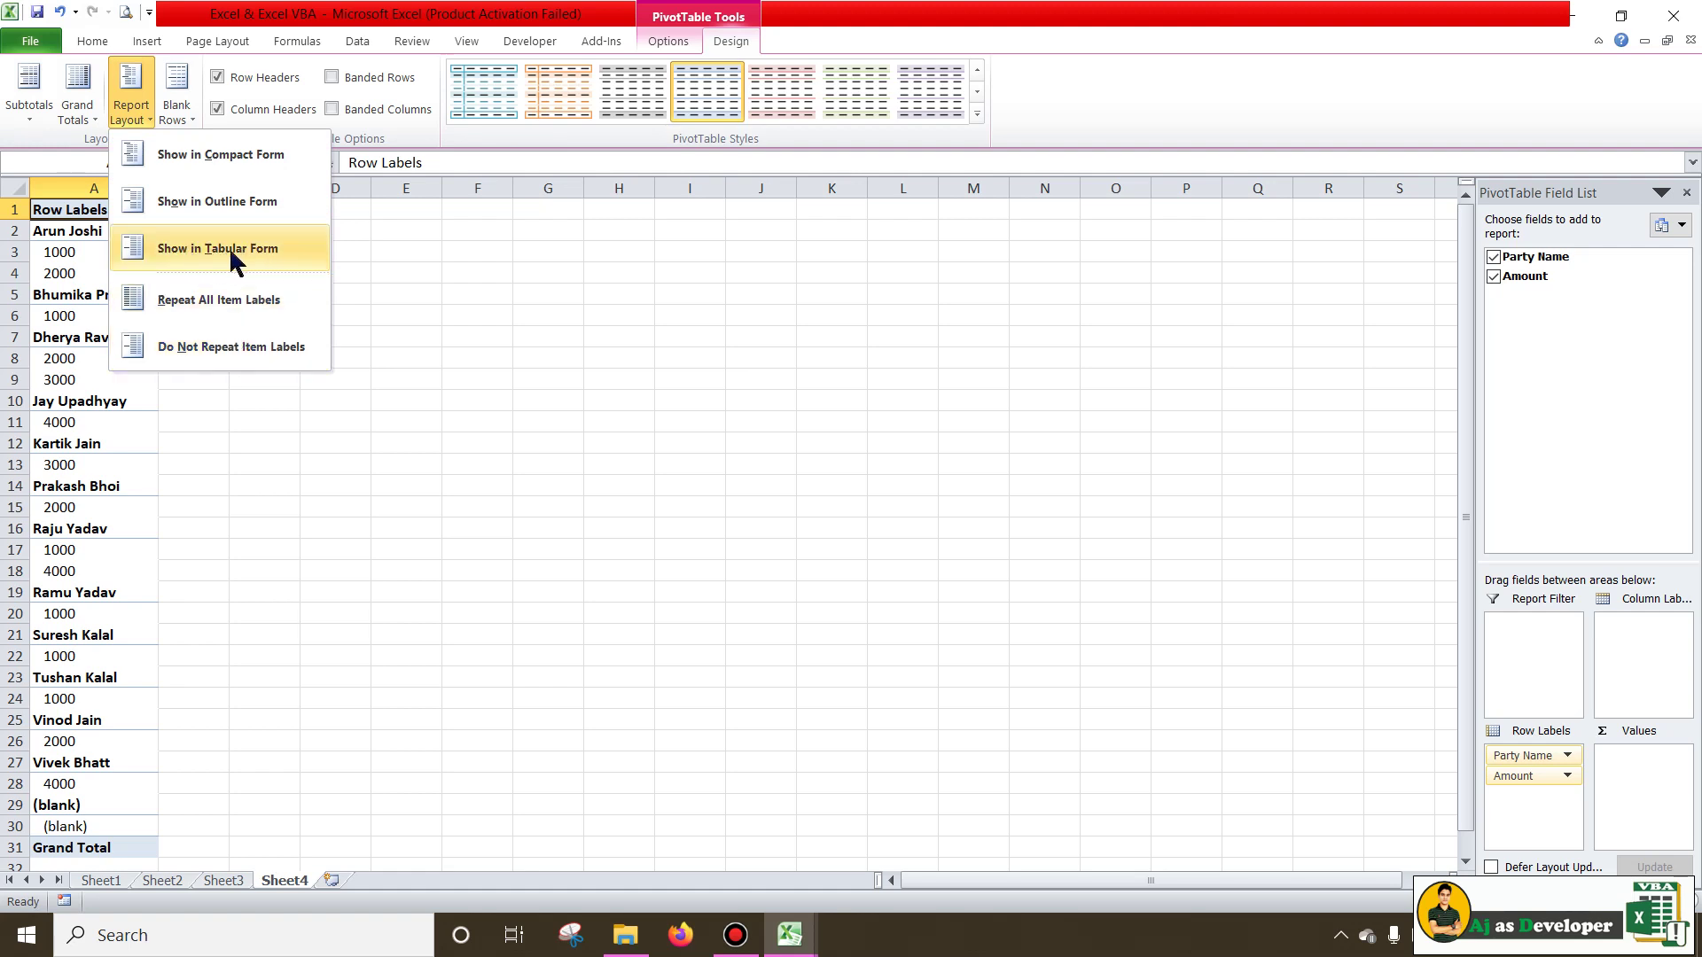
left_click(259, 251)
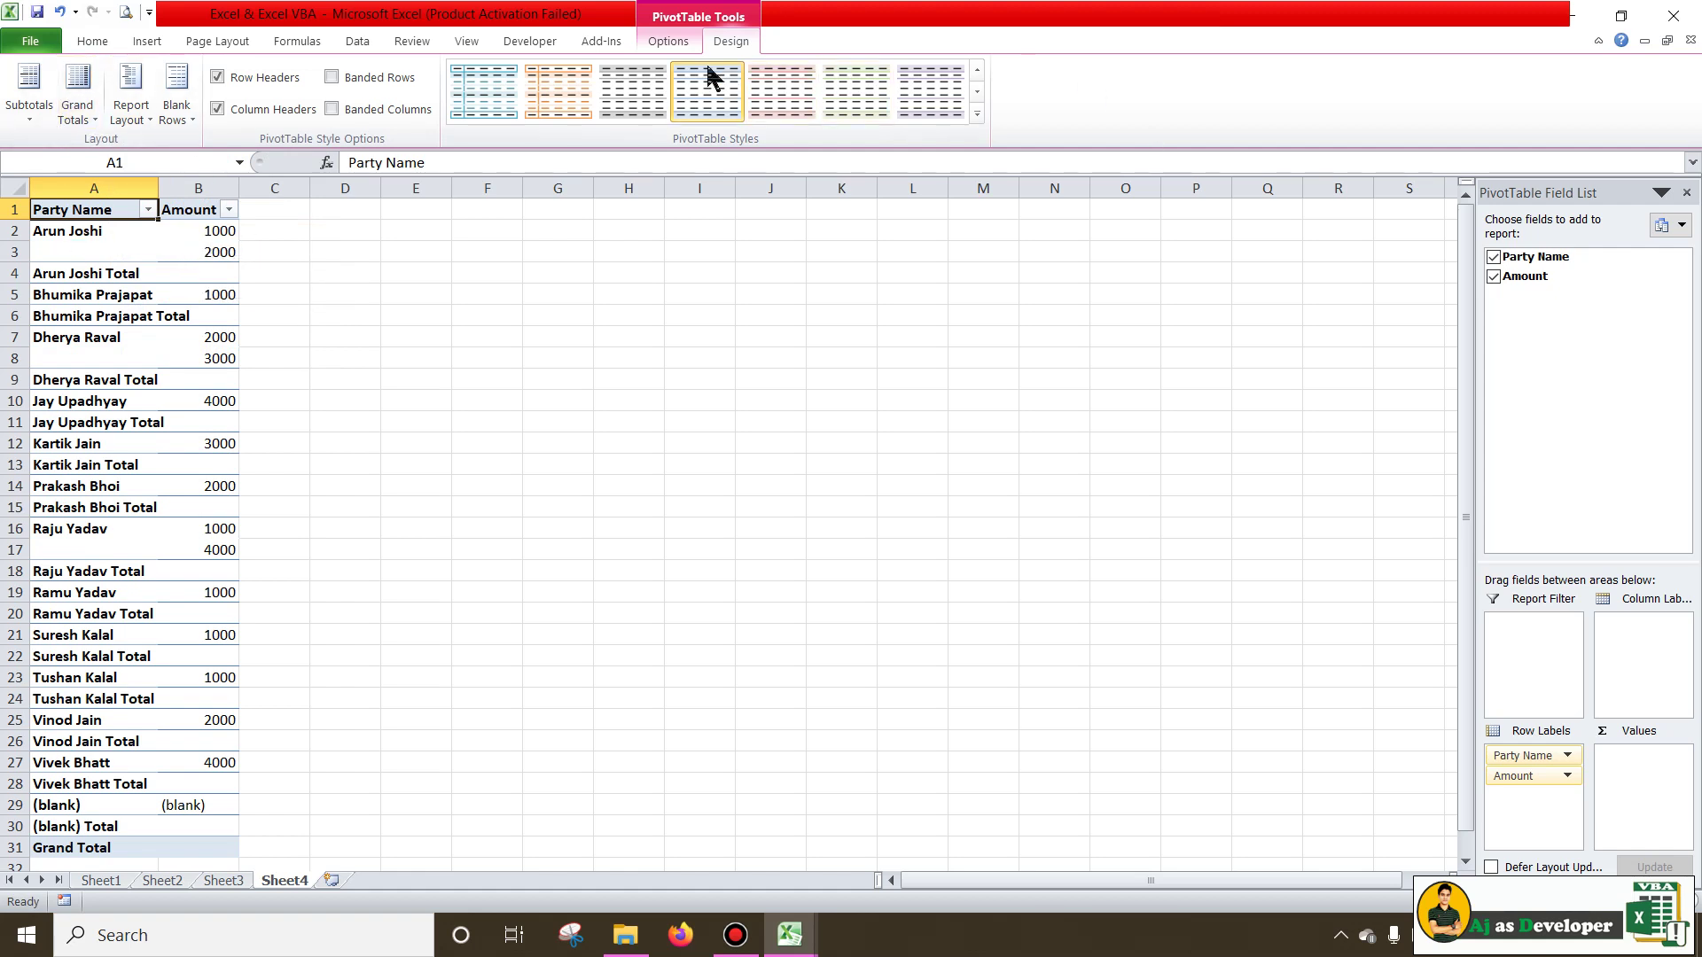
left_click(977, 113)
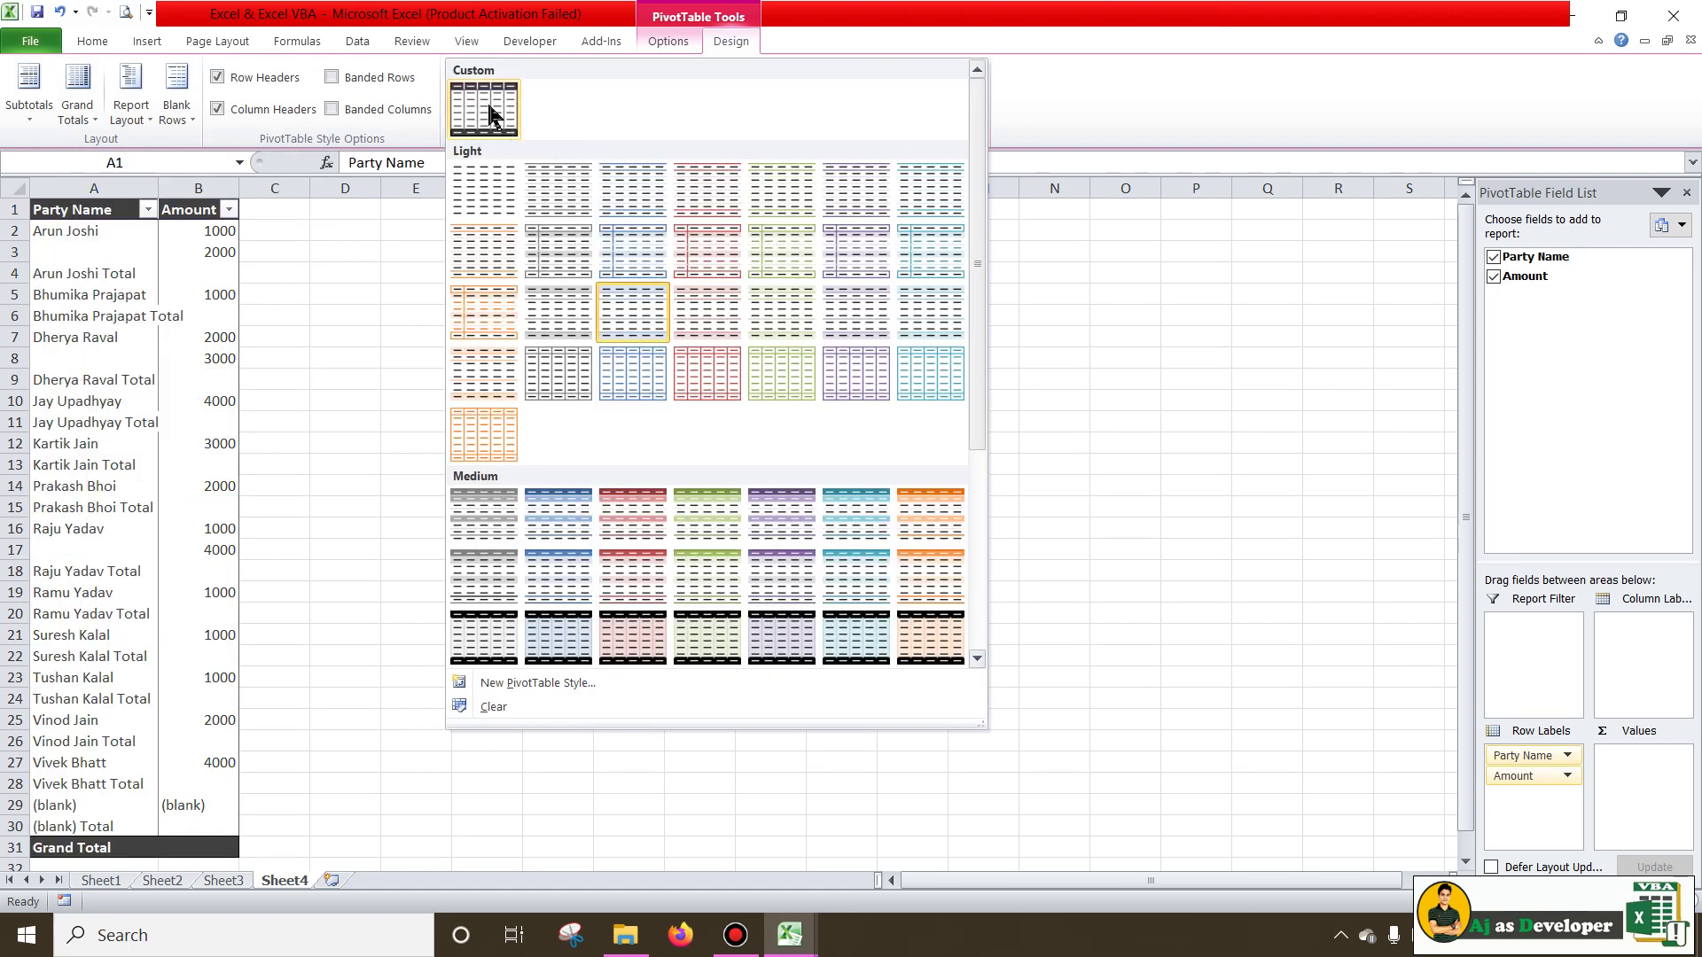
left_click(490, 113)
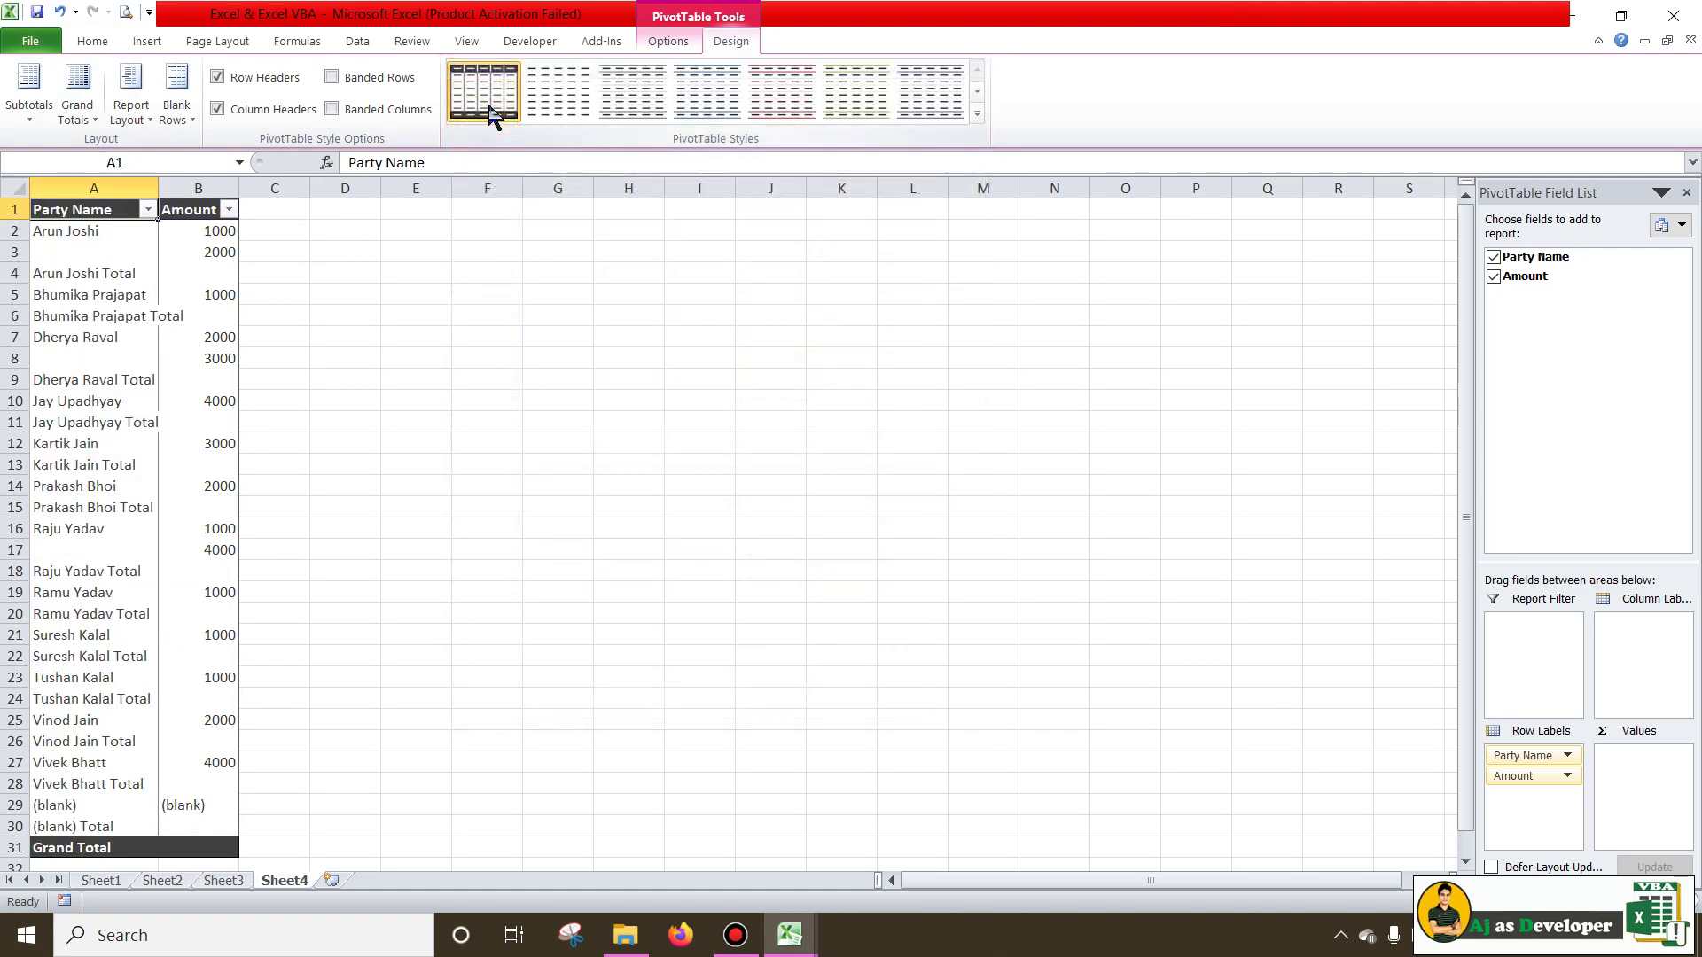
mouse_move(158, 188)
left_mouse_down()
mouse_move(230, 189)
mouse_move(203, 189)
left_mouse_up()
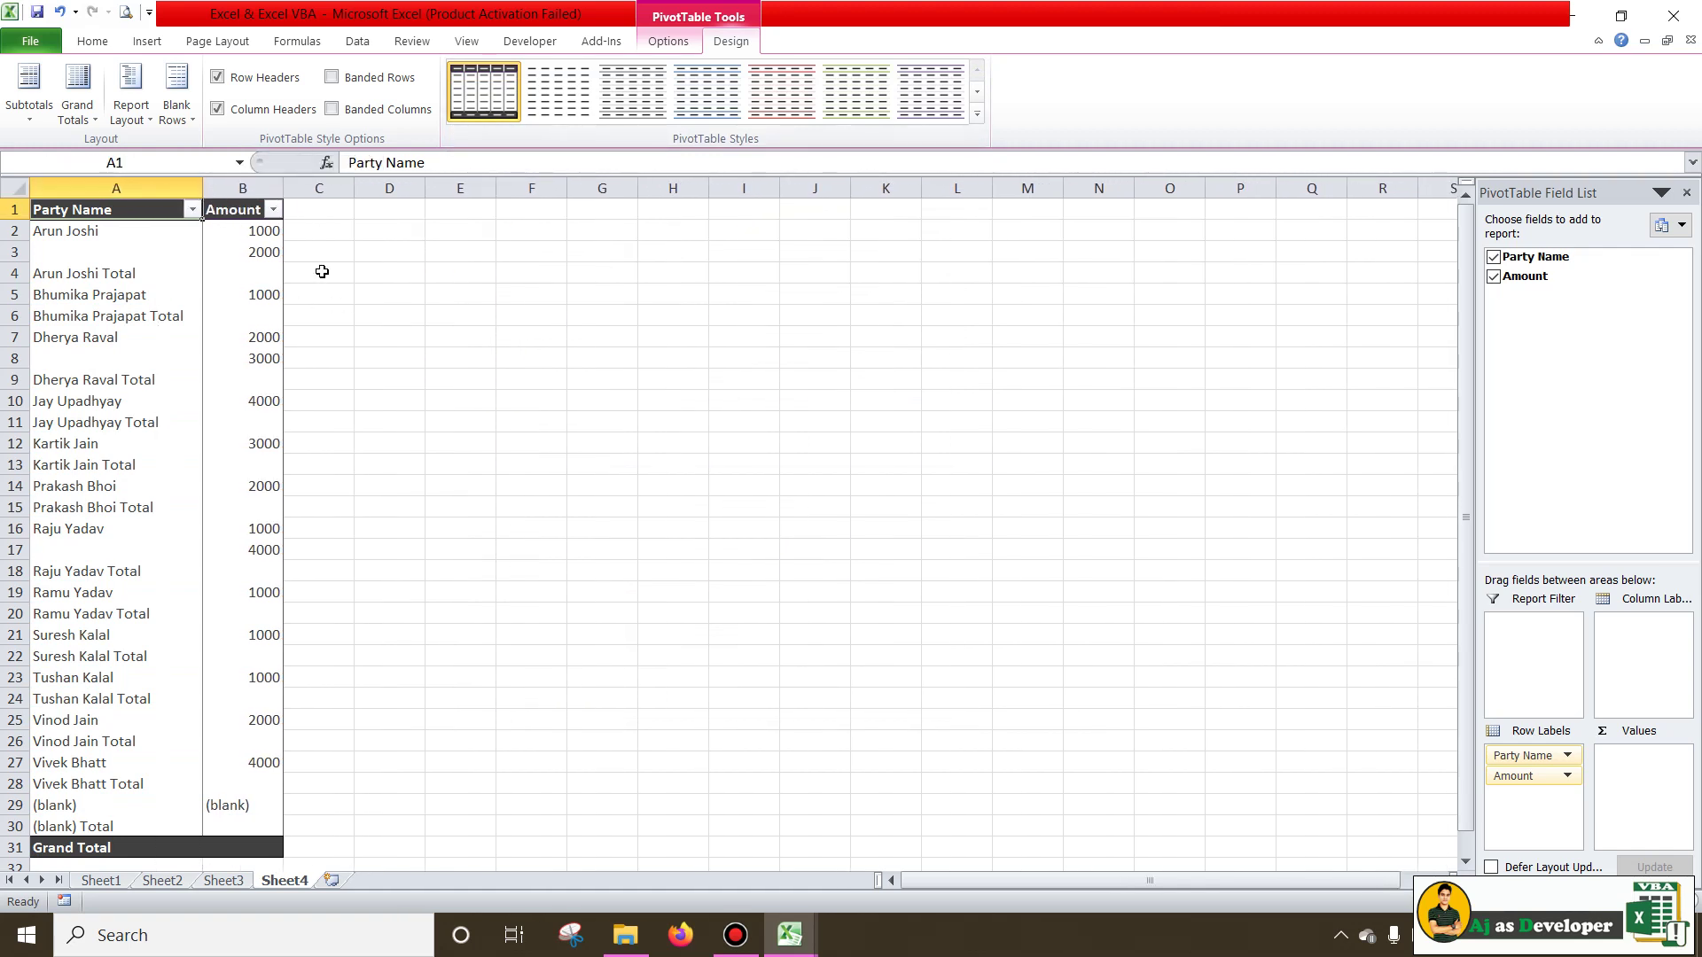
left_click(224, 303)
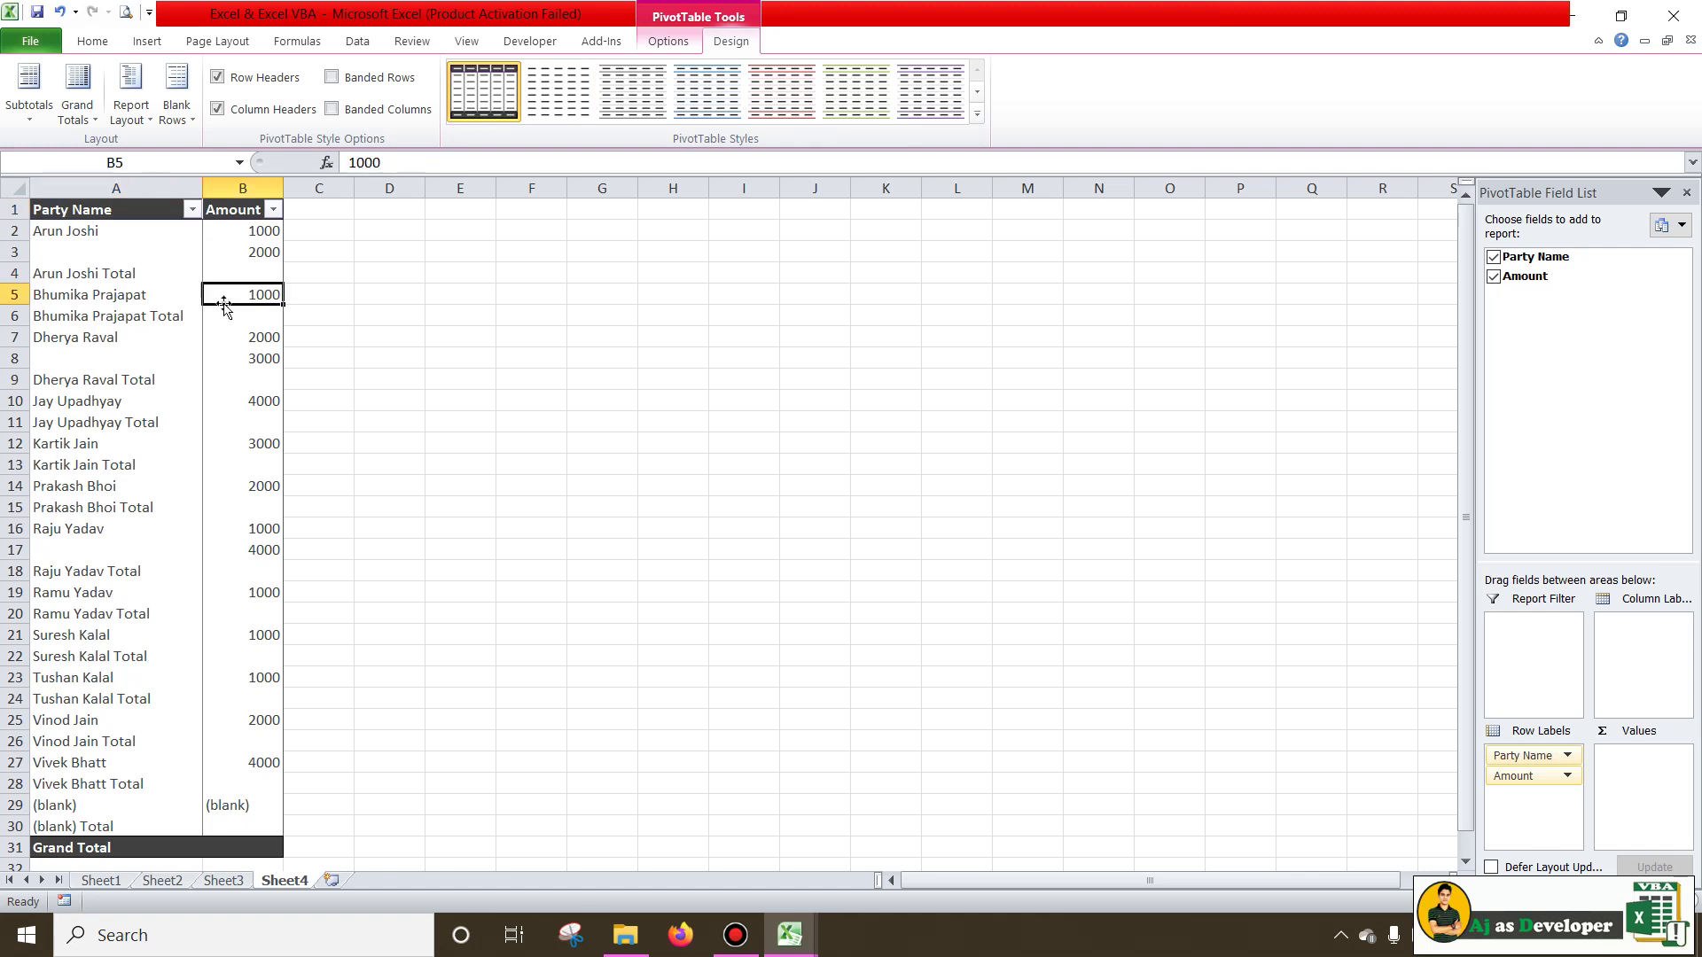
Give the custom style's Whole Table brown font and orange outline and inside borders.
right_click(483, 96)
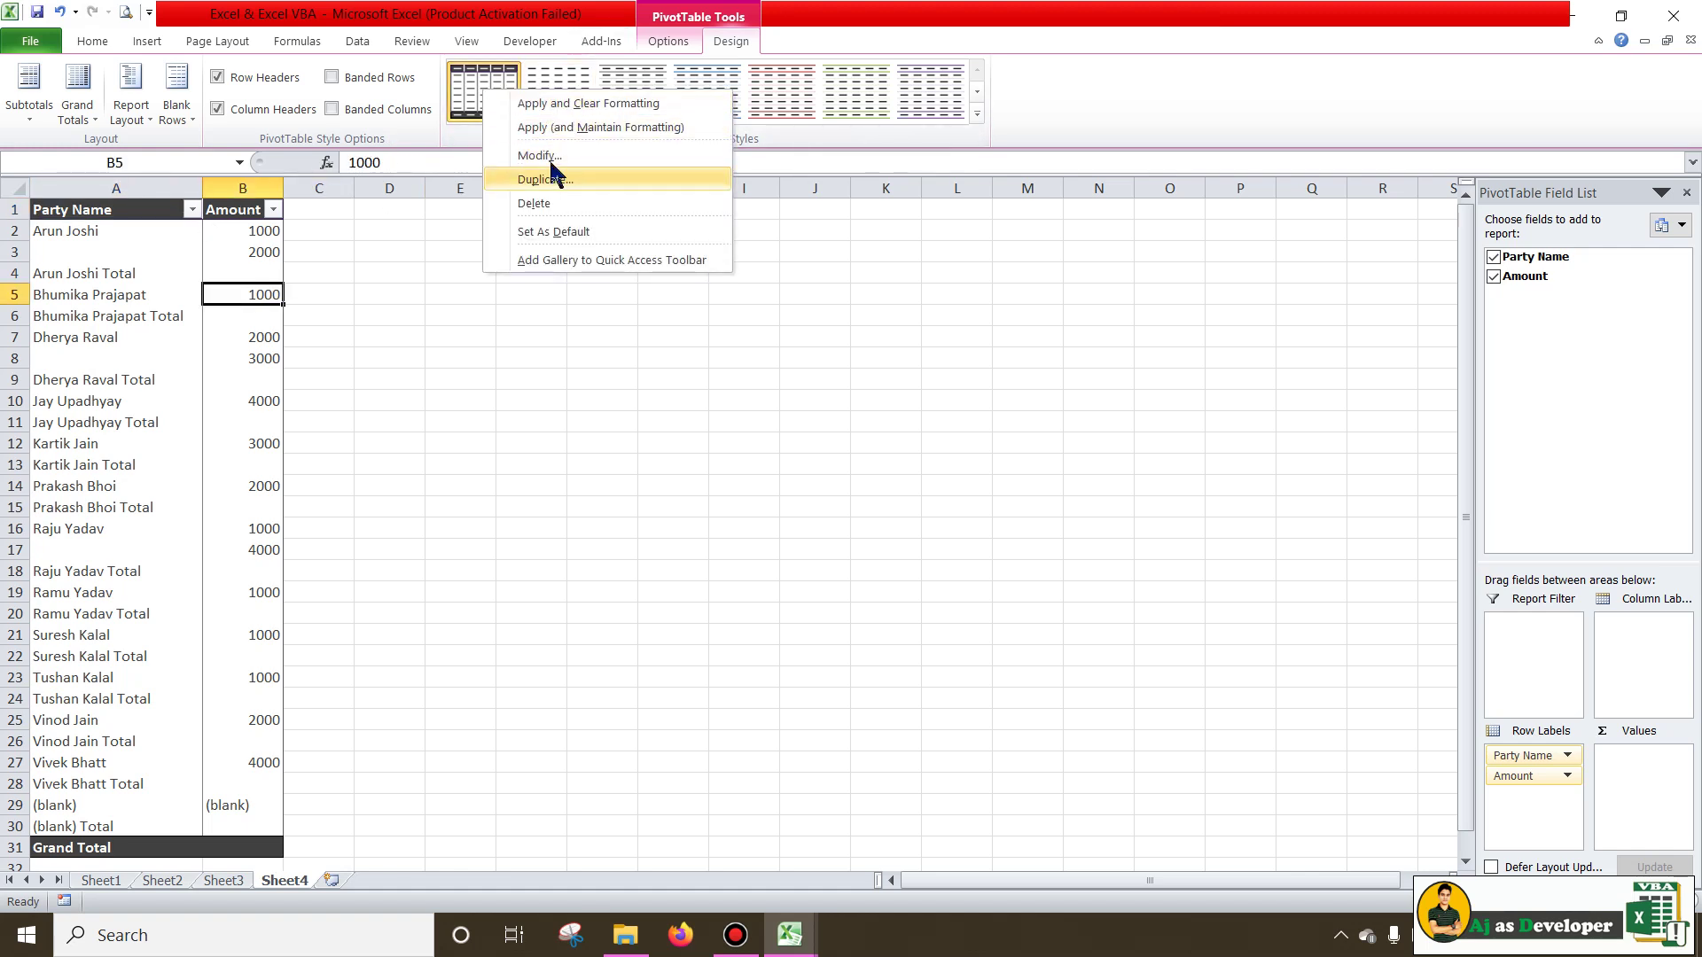
left_click(540, 156)
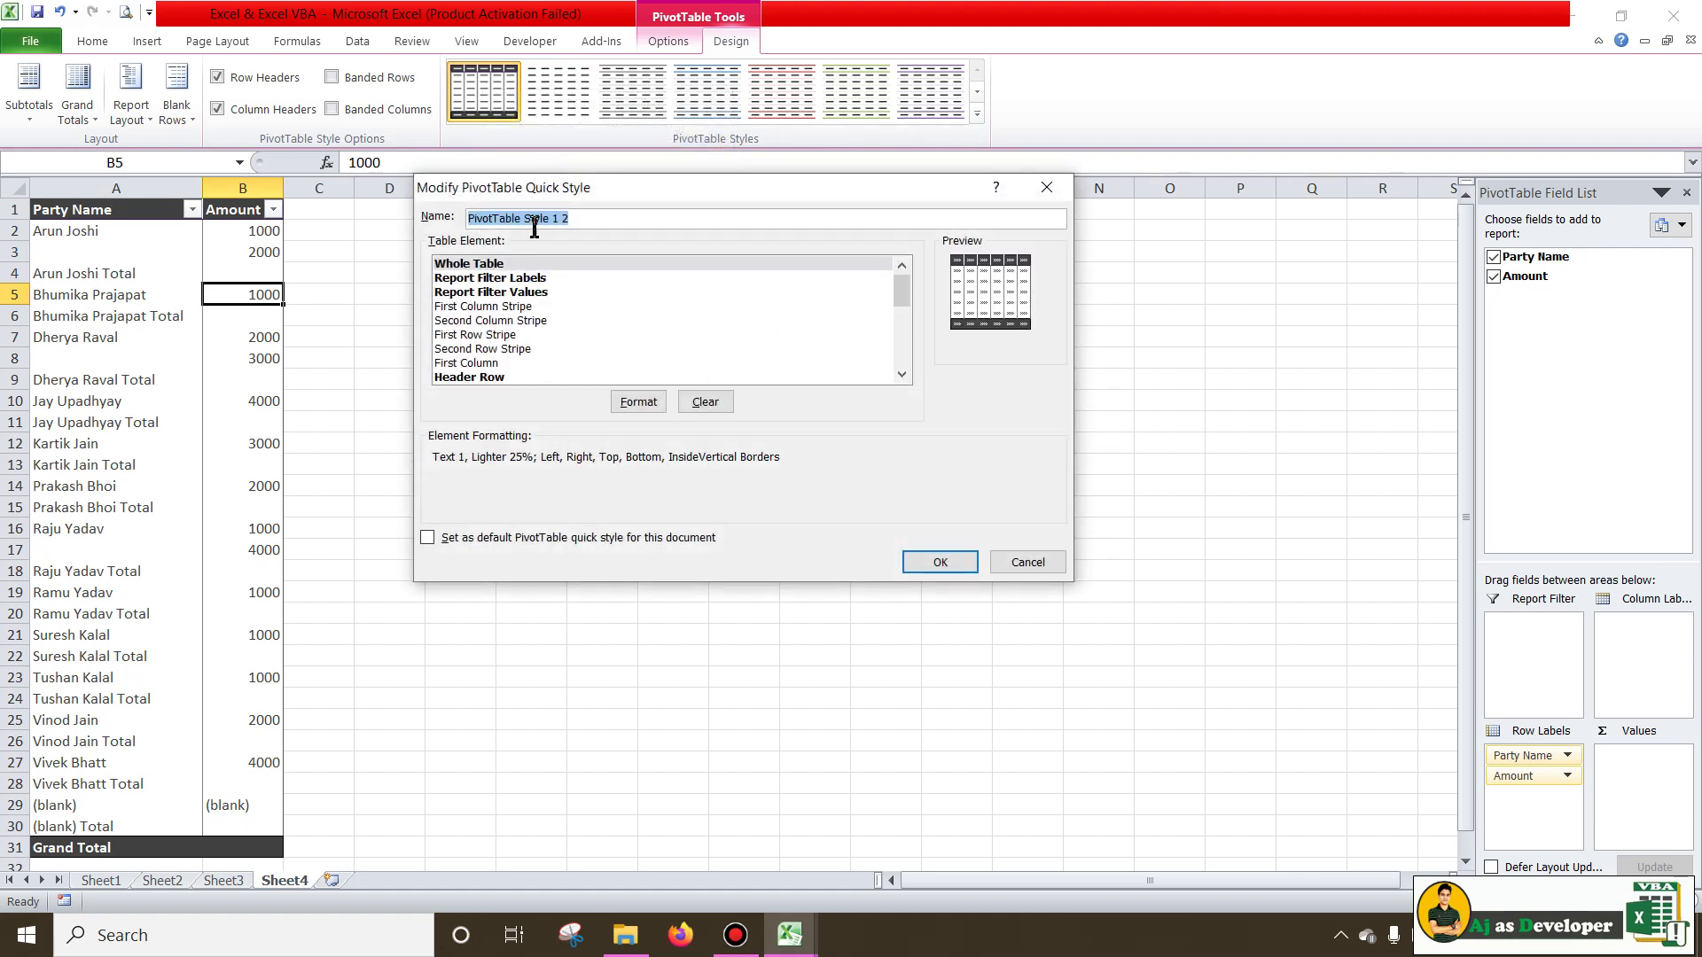
left_click(474, 264)
left_click(636, 404)
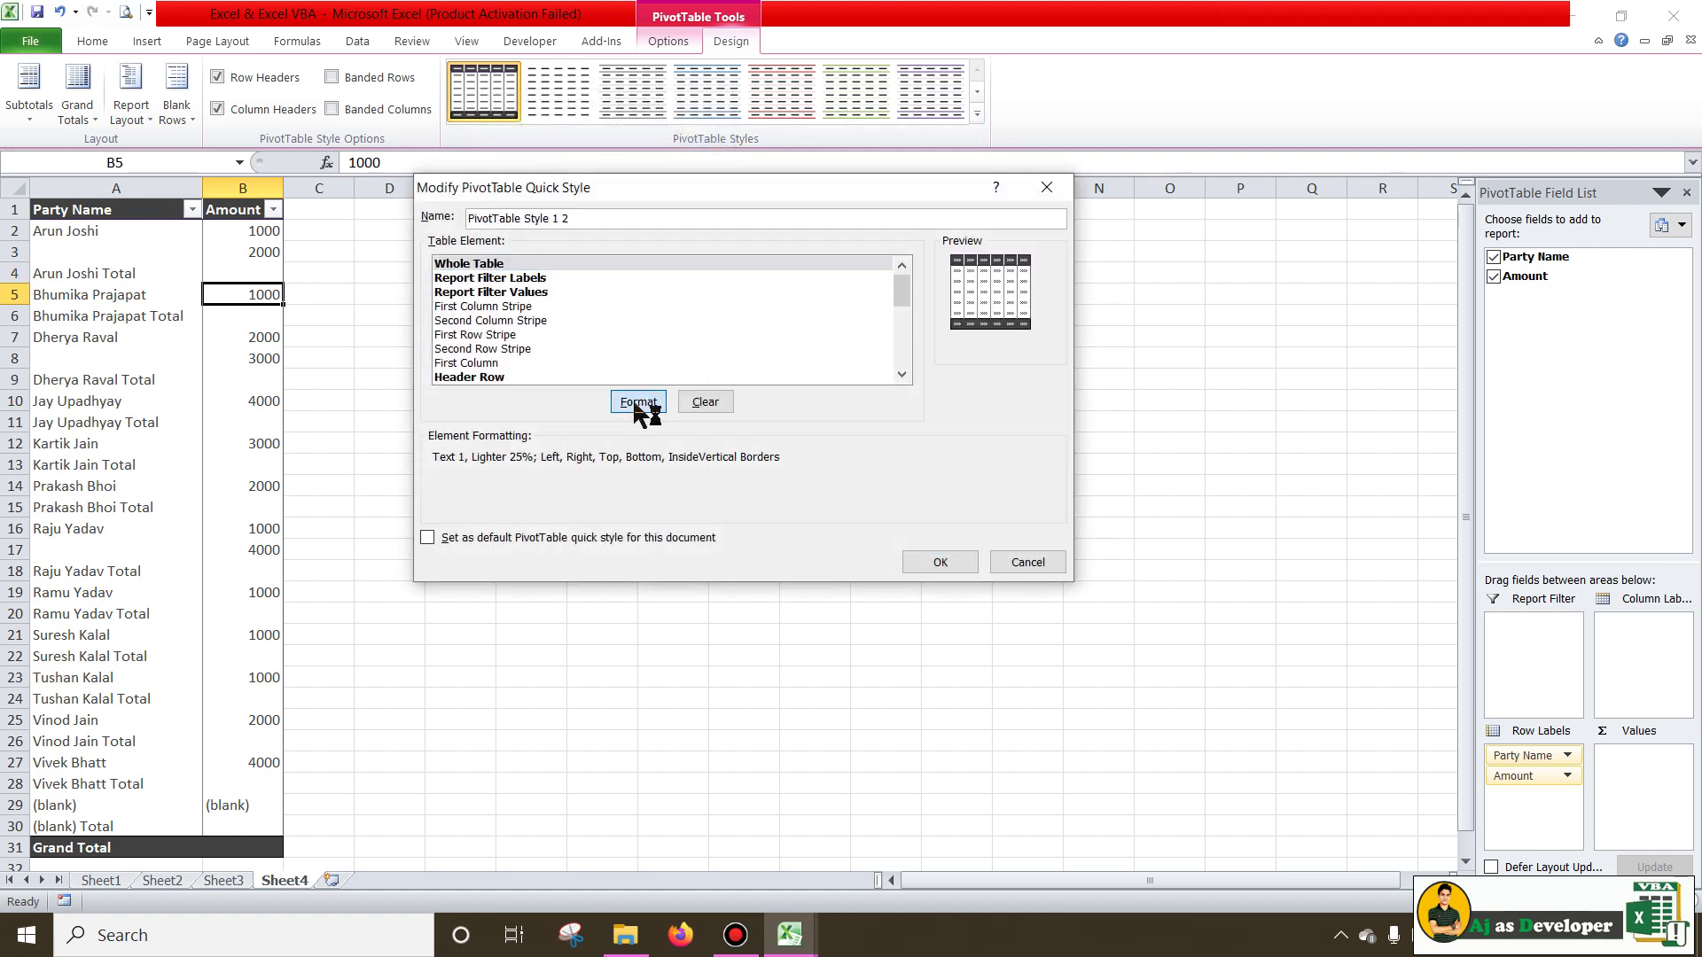
left_click(817, 326)
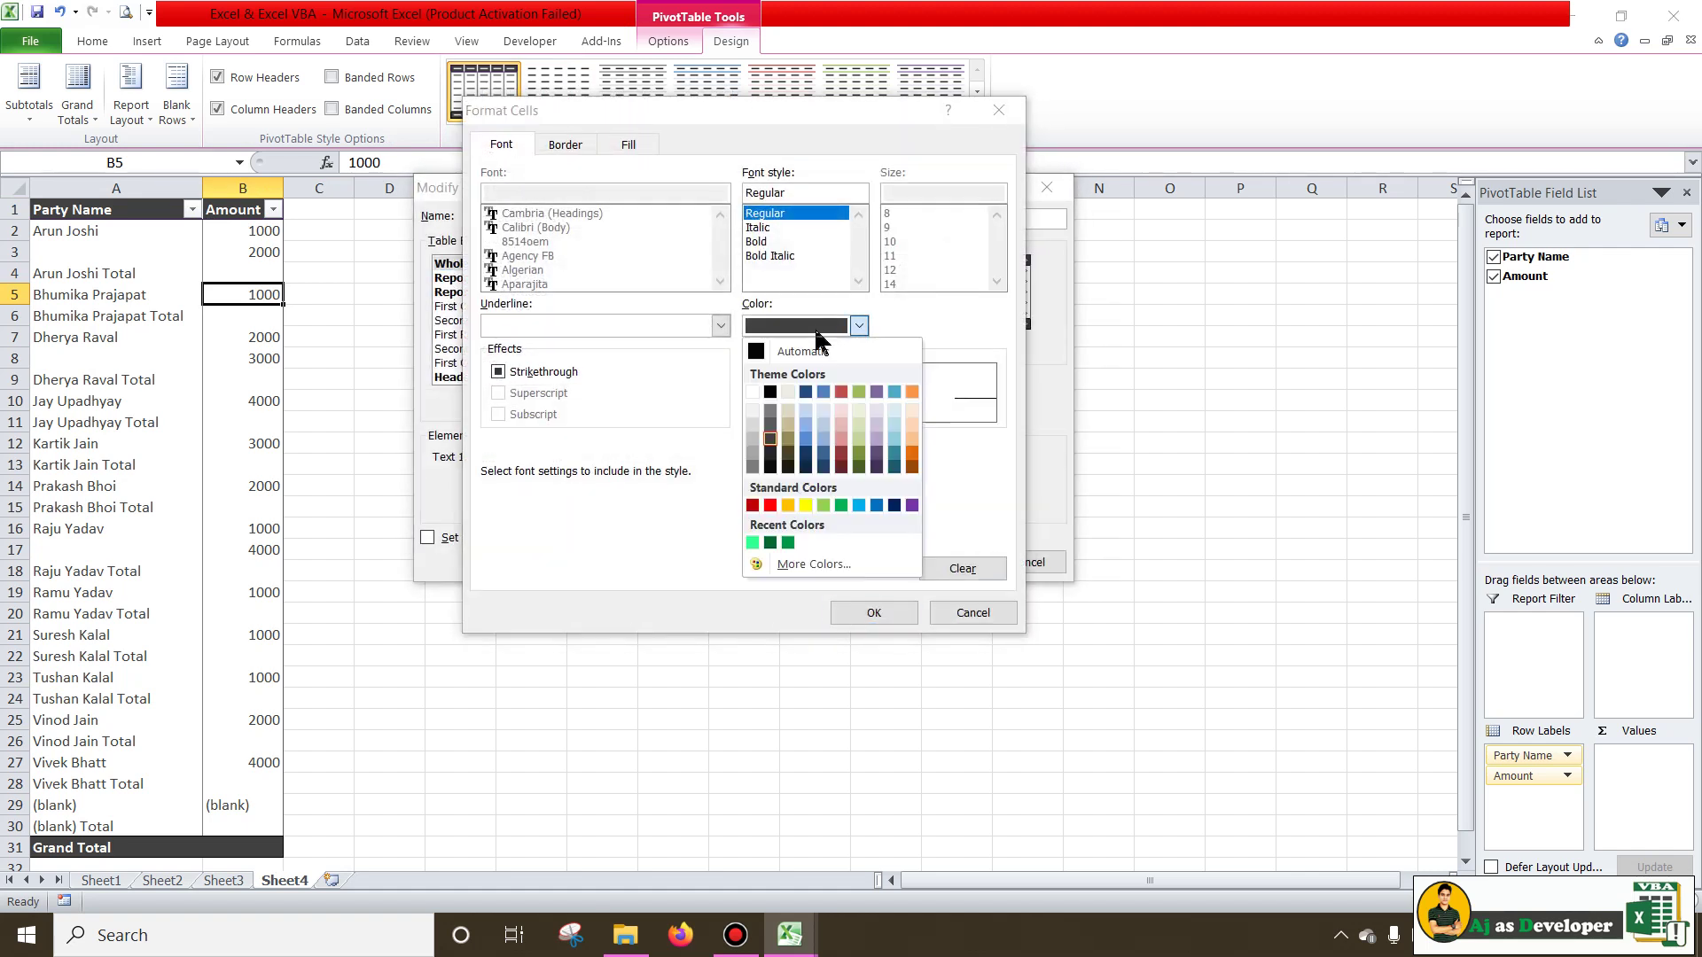
left_click(913, 466)
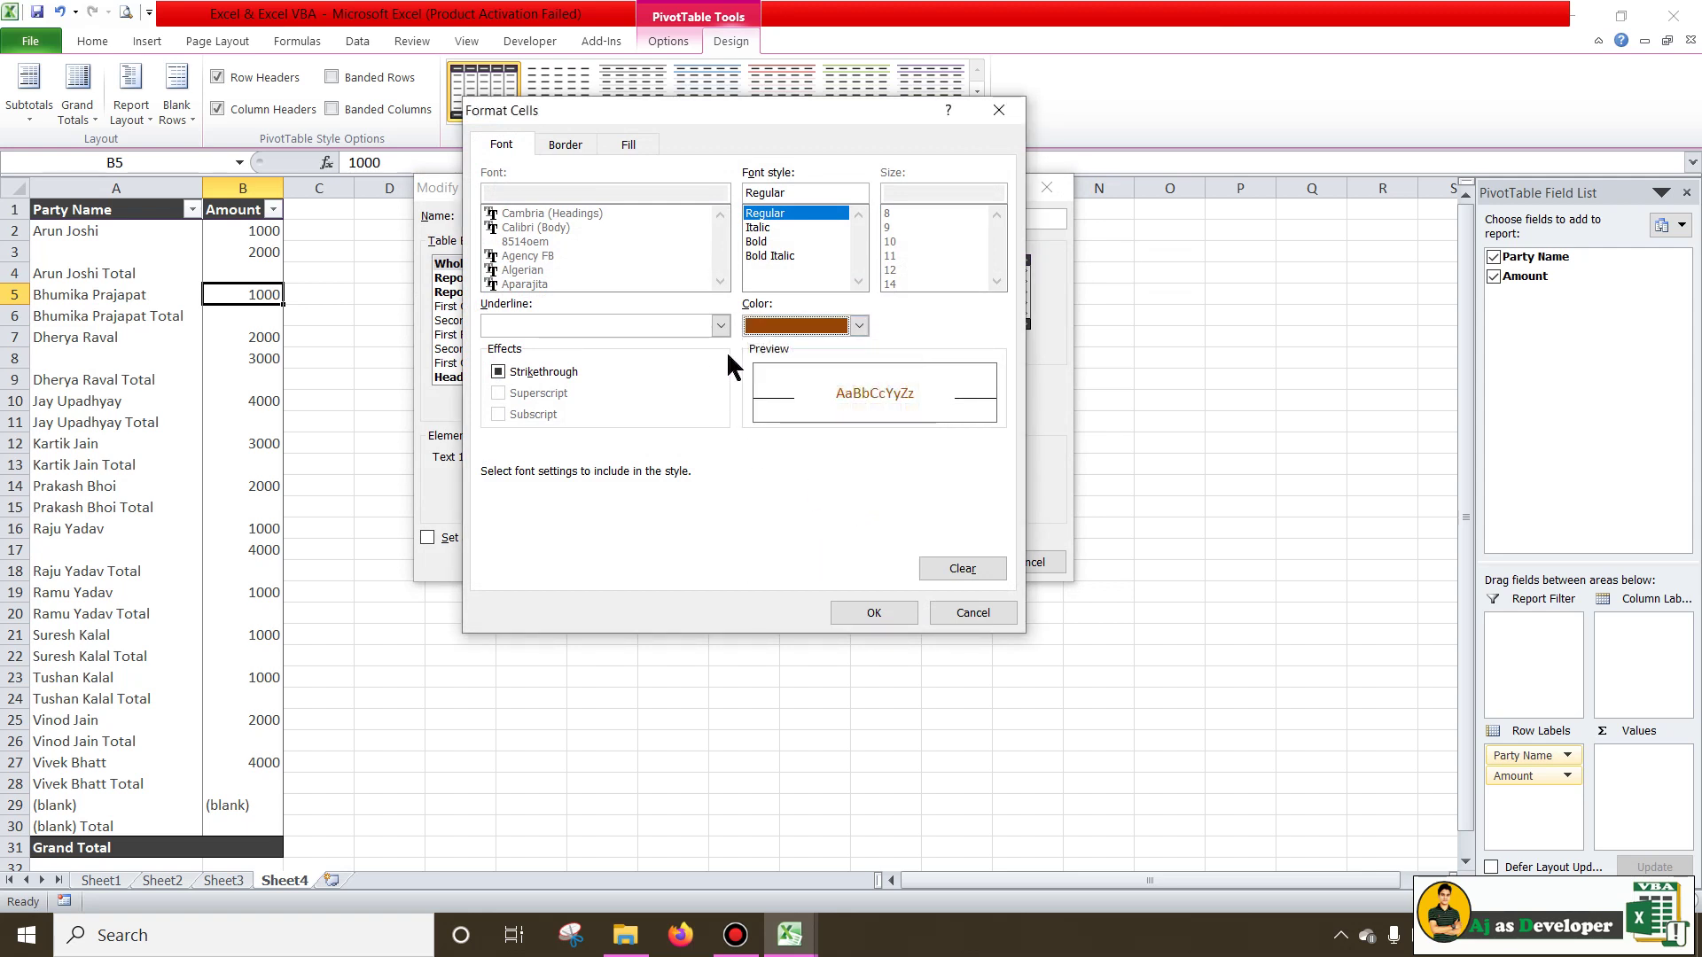
left_click(566, 147)
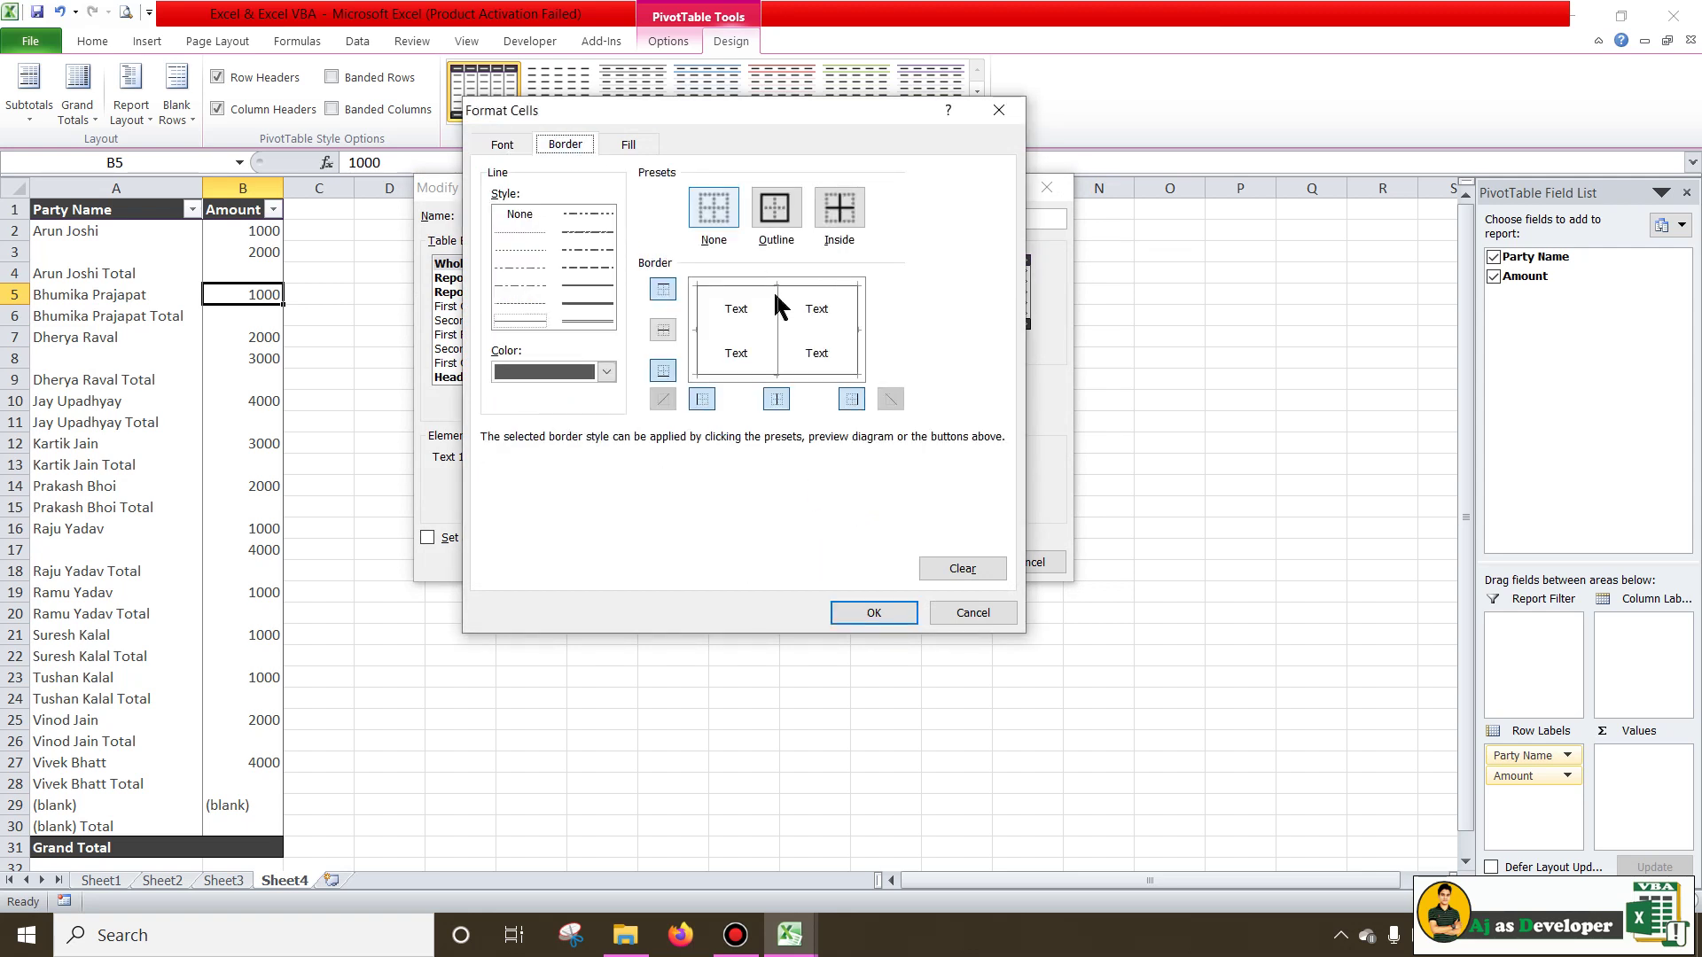
left_click(606, 372)
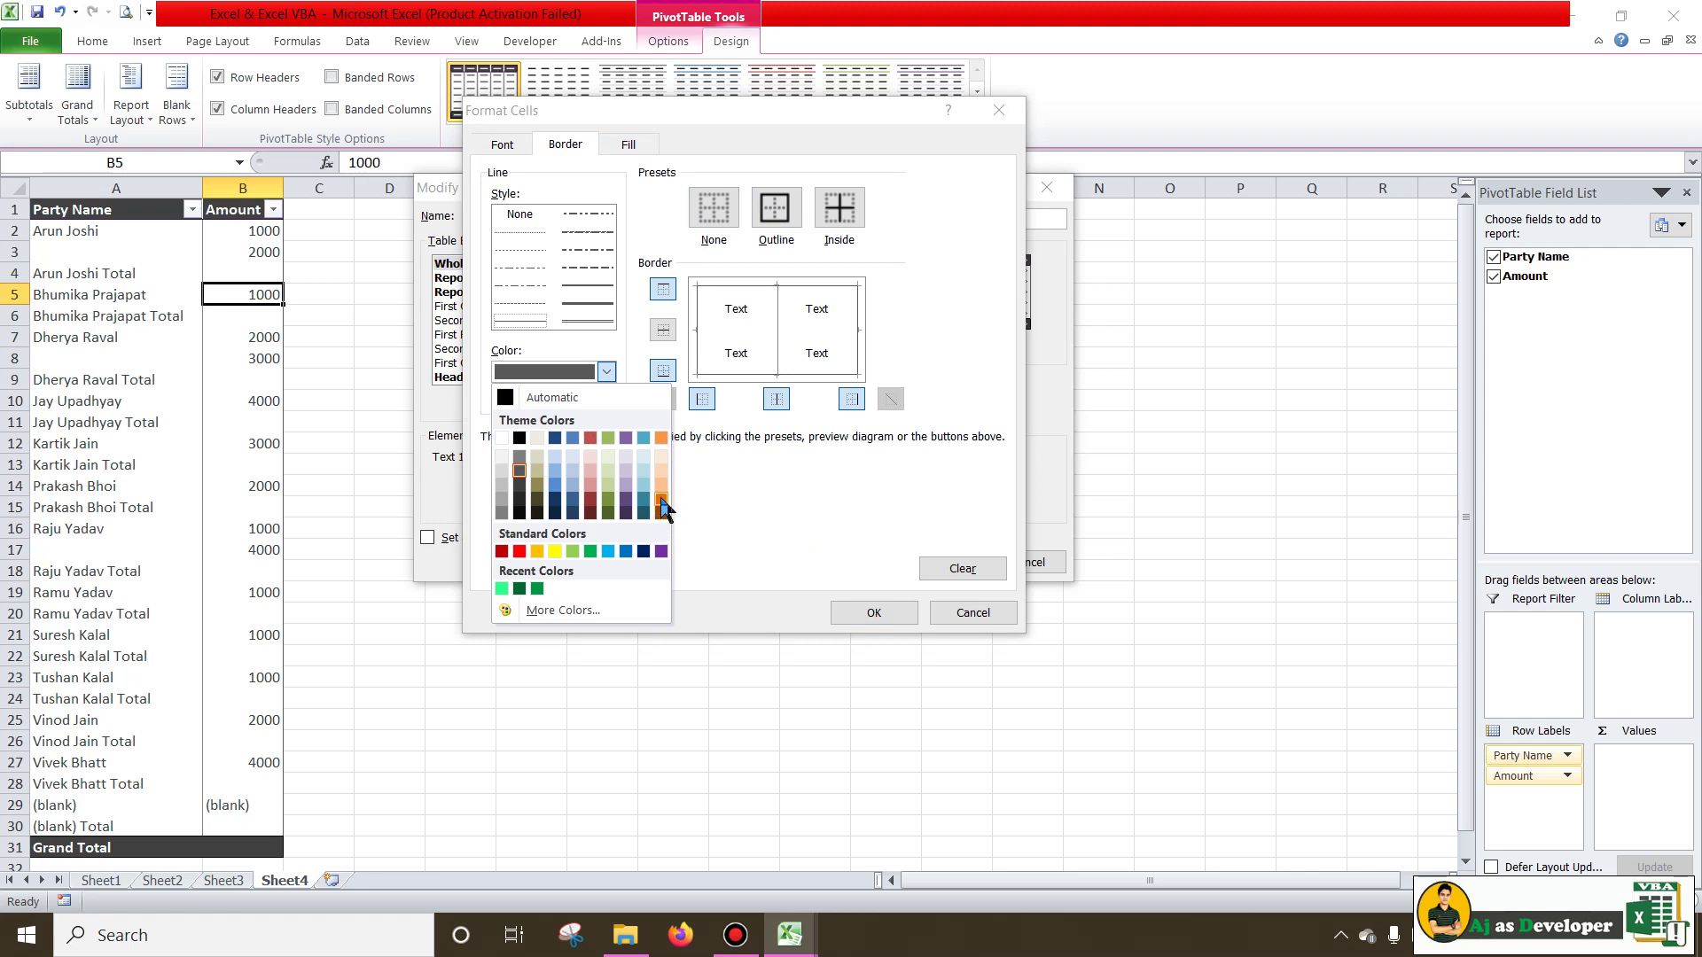
left_click(661, 513)
left_click(700, 401)
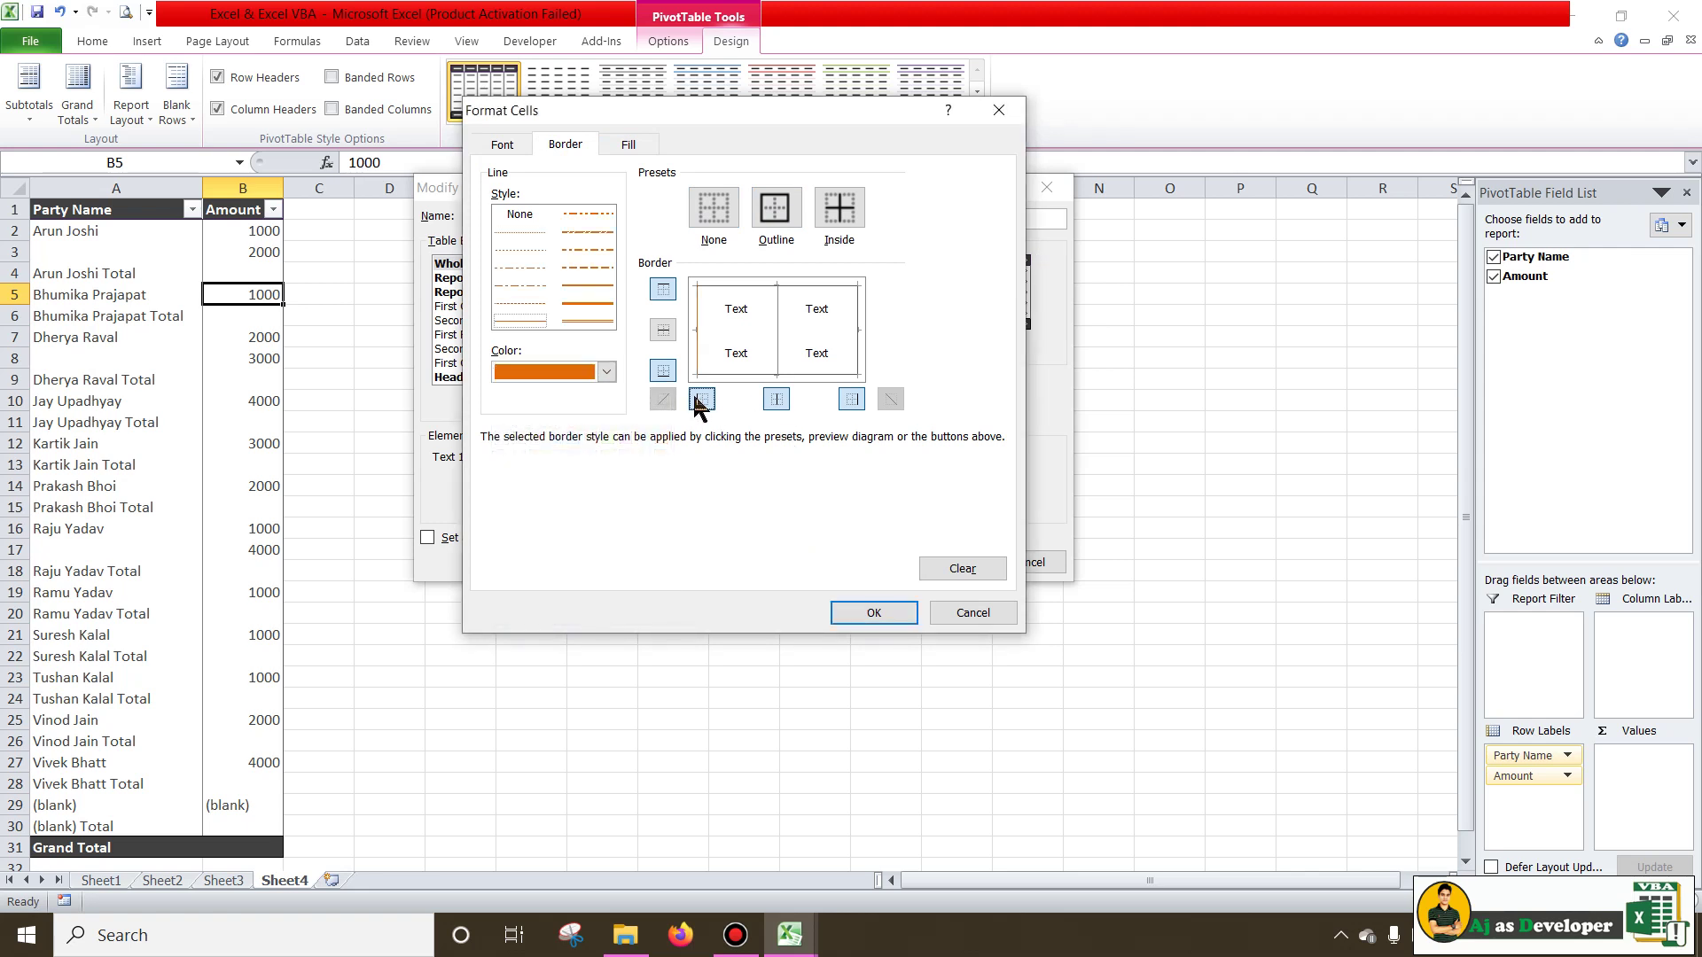
left_click(776, 209)
left_click(776, 400)
Fill the Header Row dark orange and apply the modified style to the pivot.
left_click(629, 145)
left_click(875, 613)
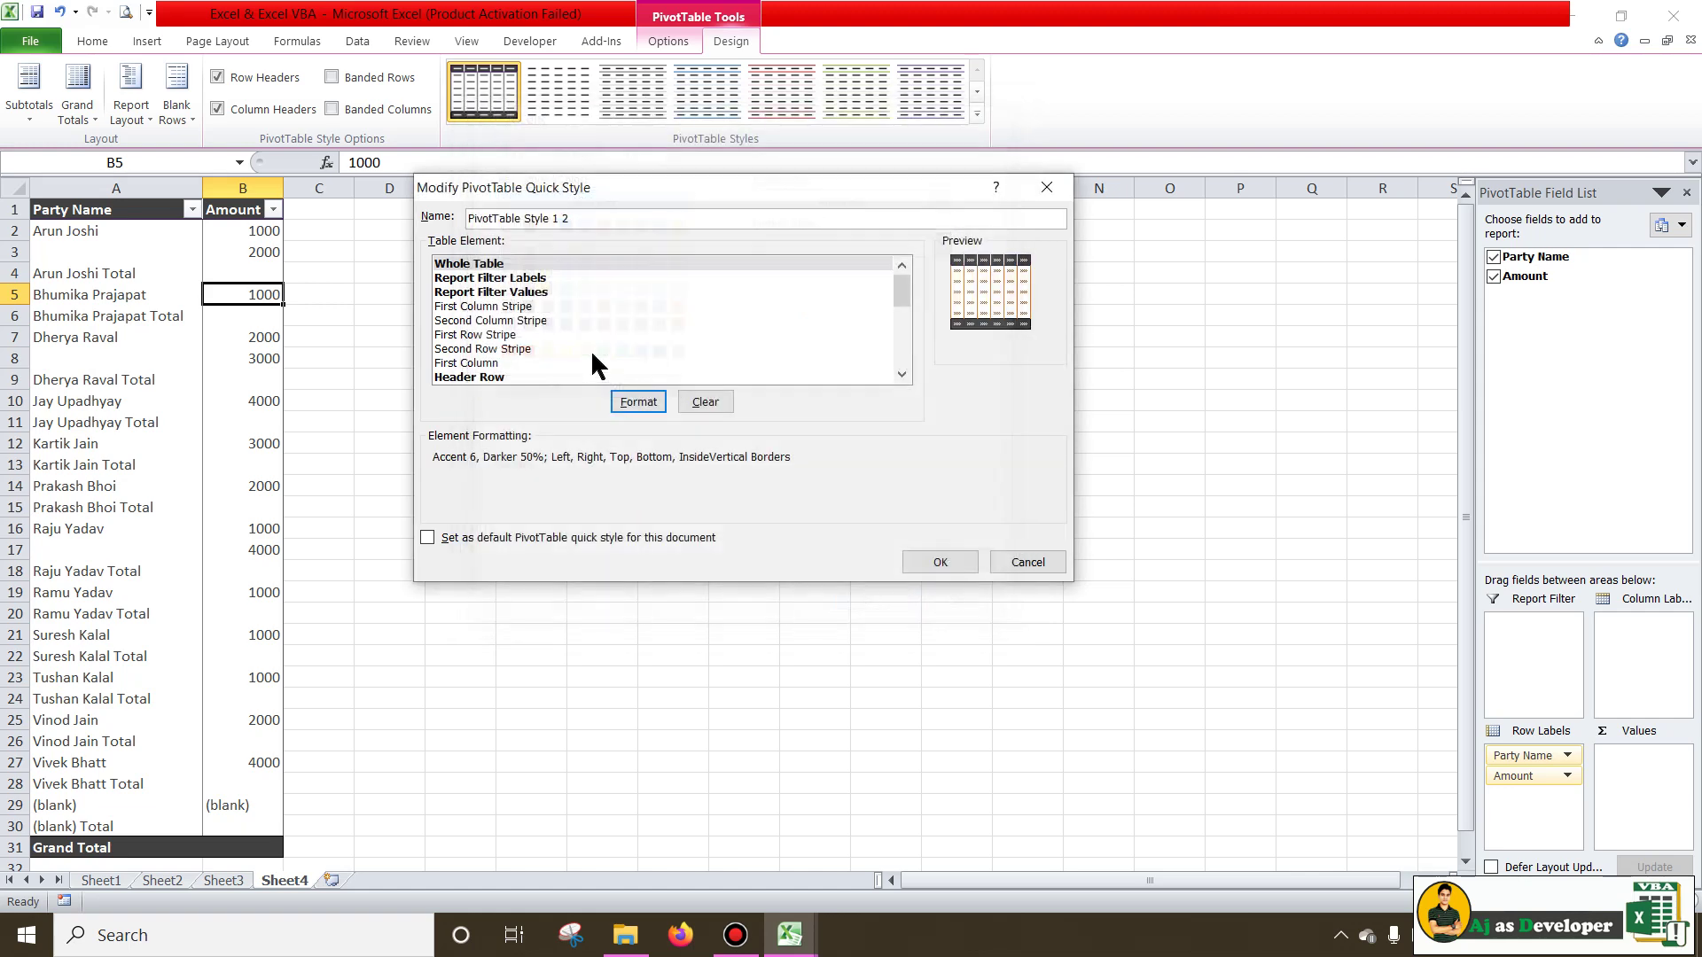
left_click(503, 377)
left_click(621, 403)
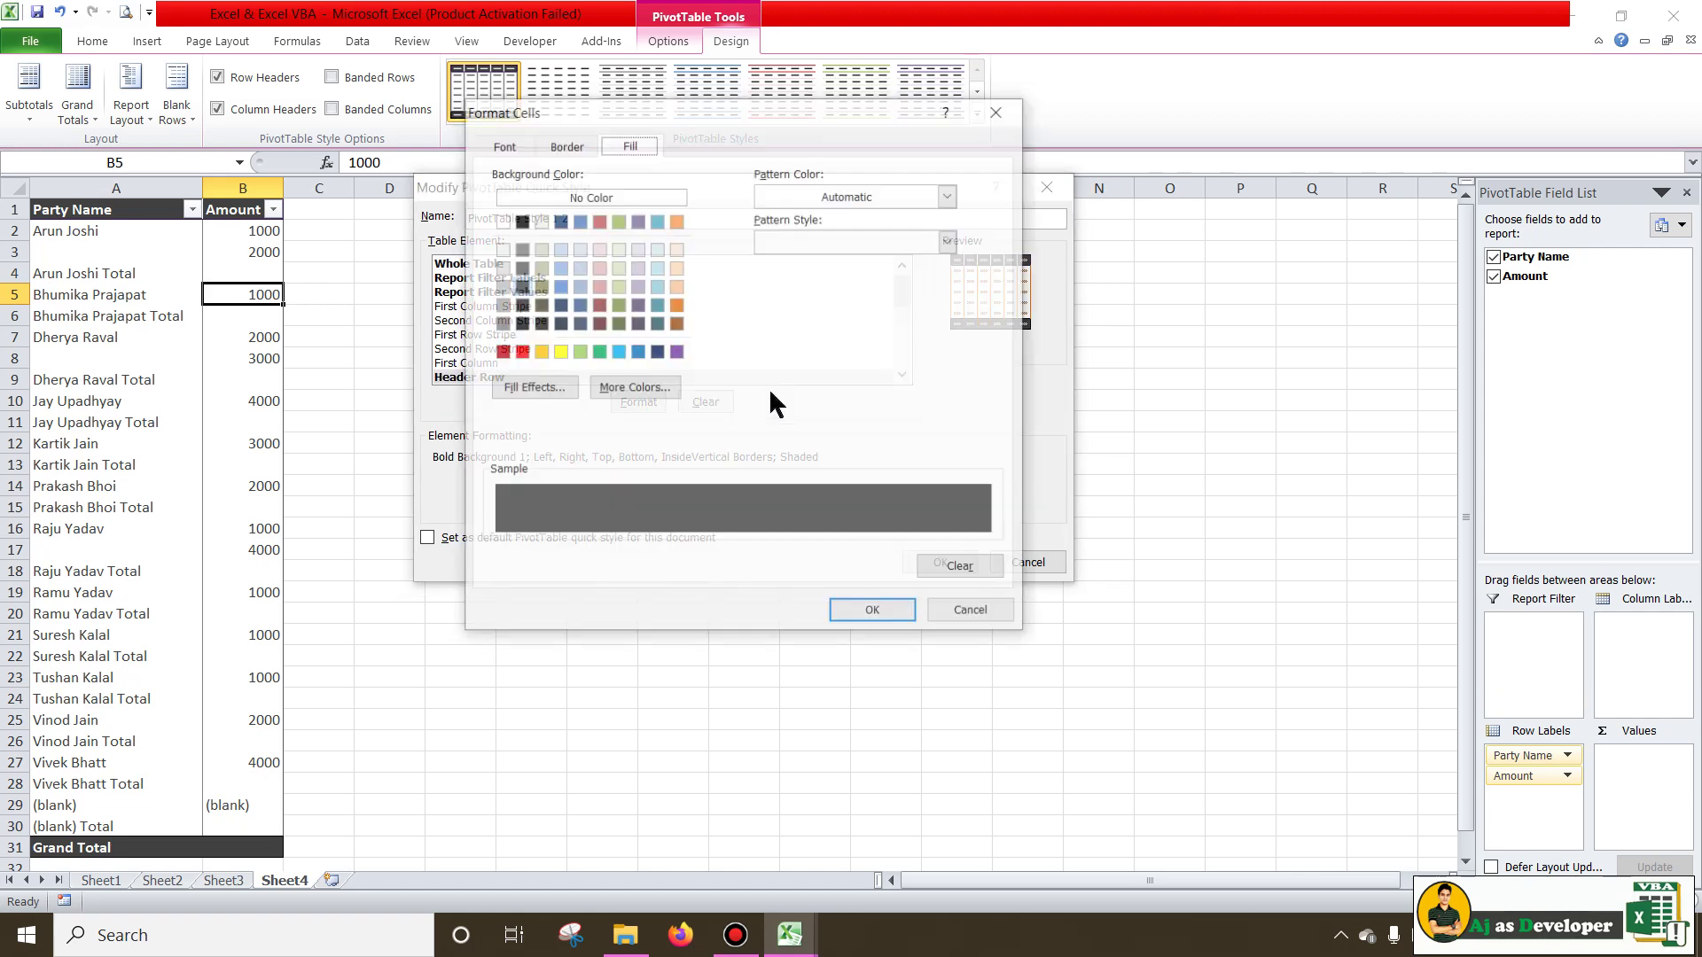
left_click(677, 324)
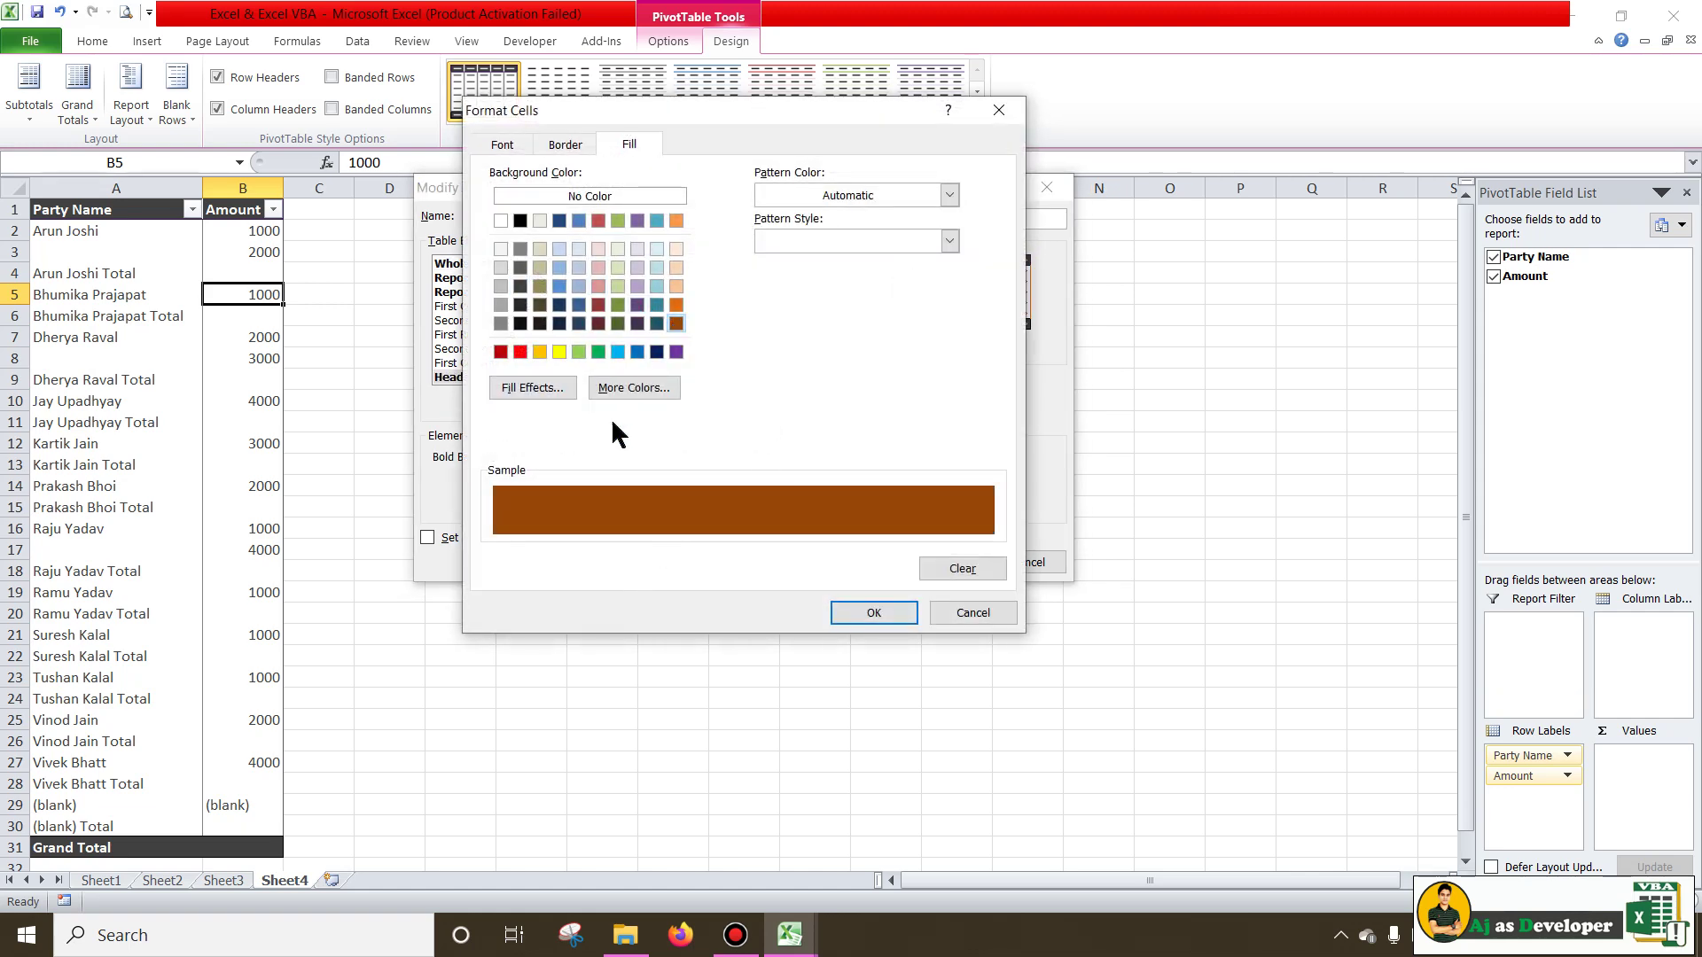
left_click(882, 613)
left_click(940, 564)
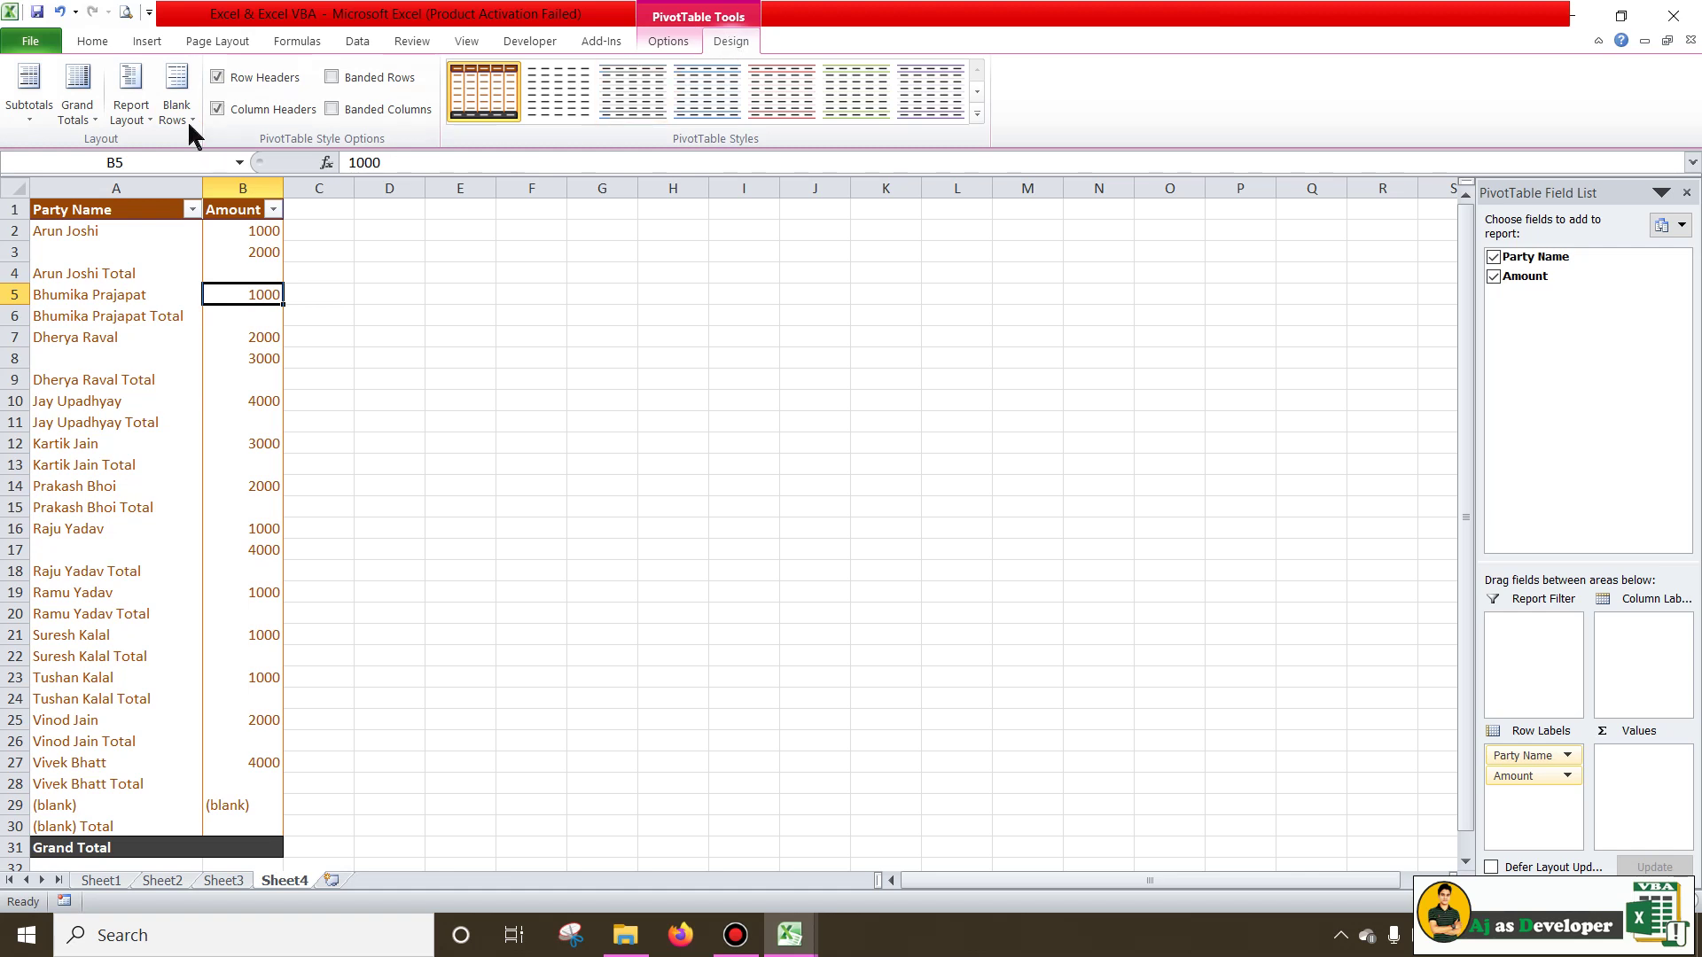
Turn Grand Totals off for rows and columns and set Do Not Show Subtotals.
left_click(78, 106)
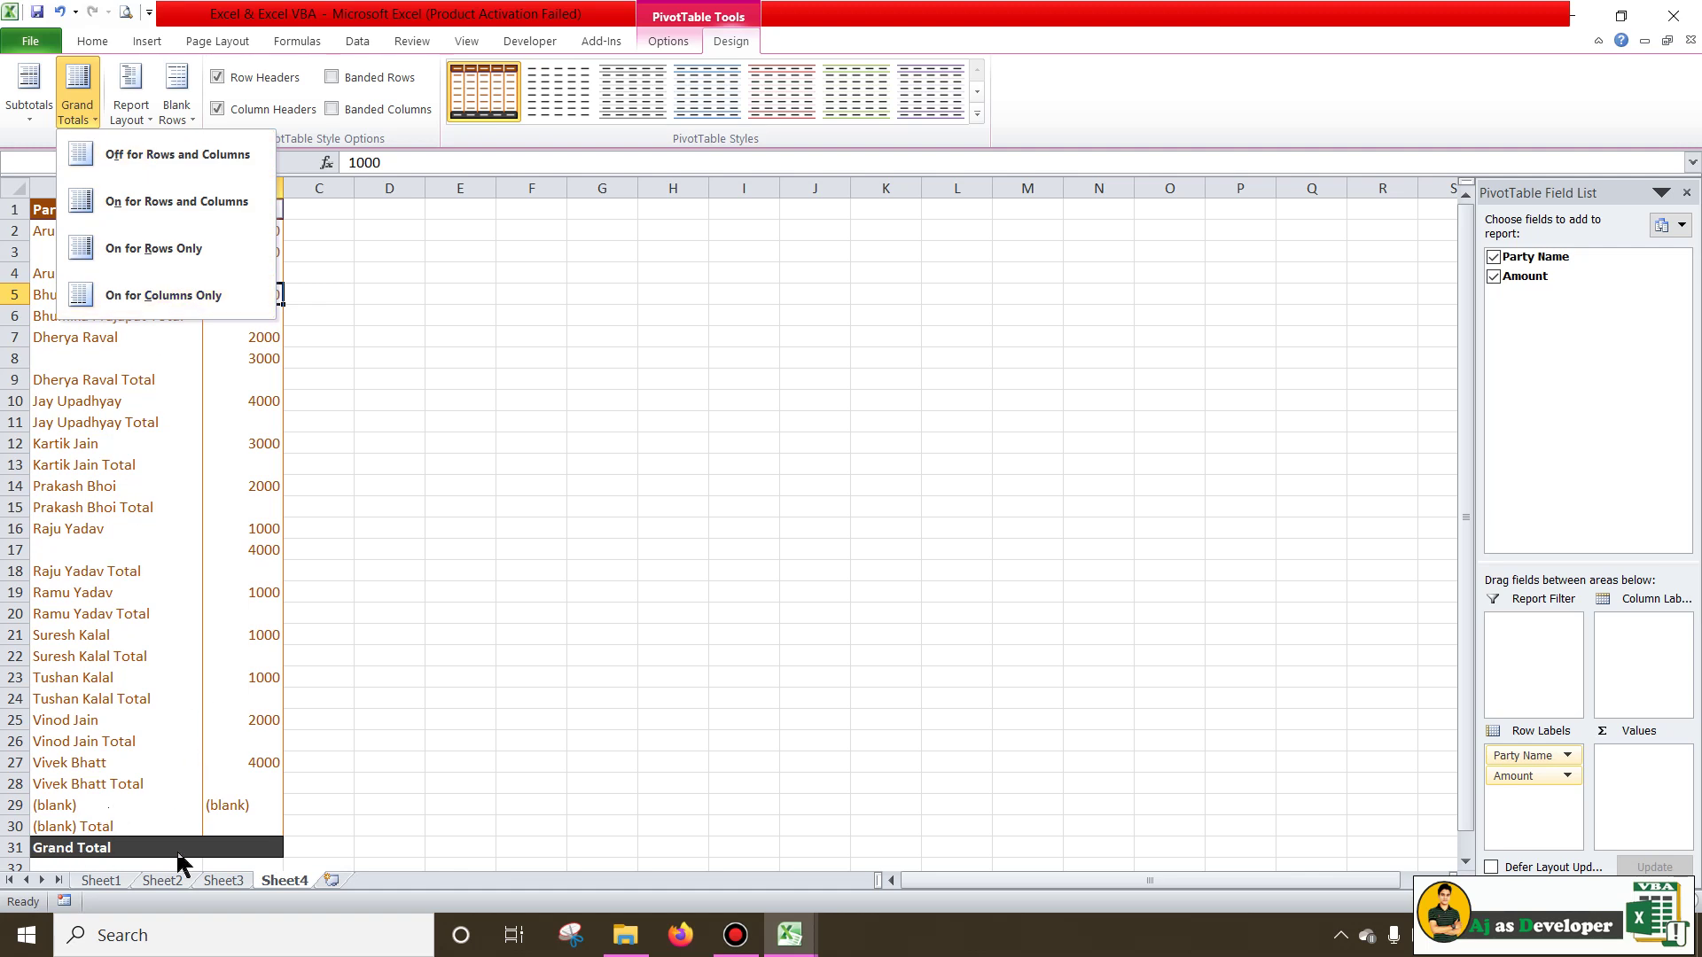
left_click(204, 162)
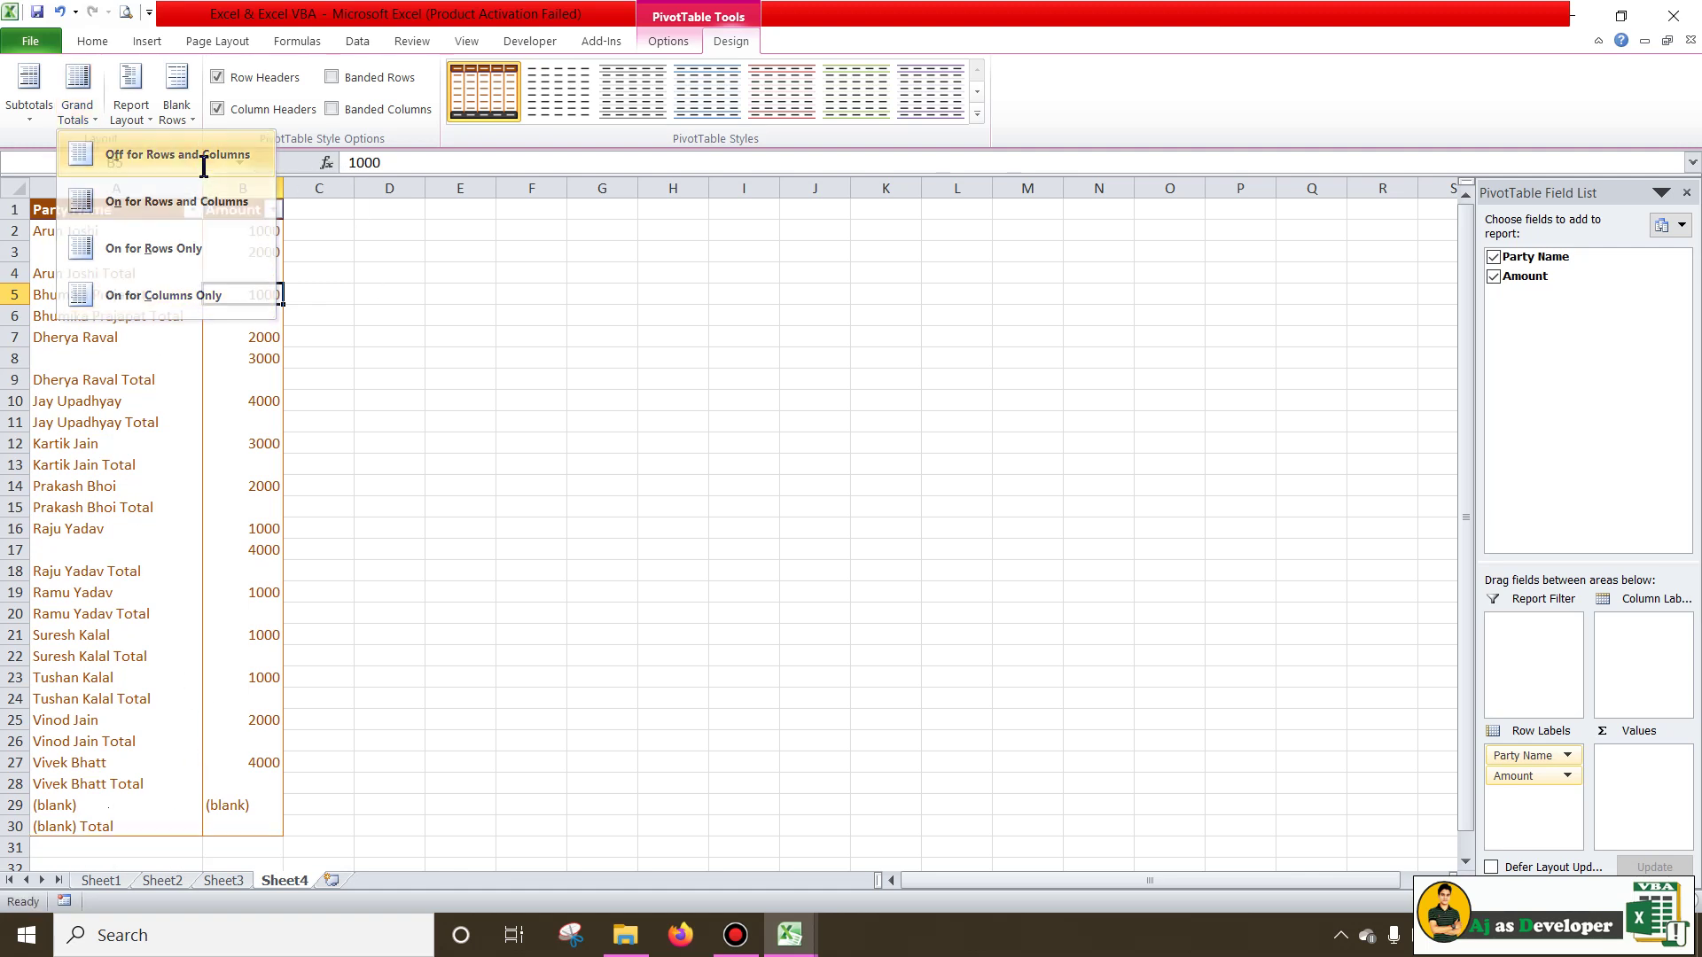
left_click(38, 111)
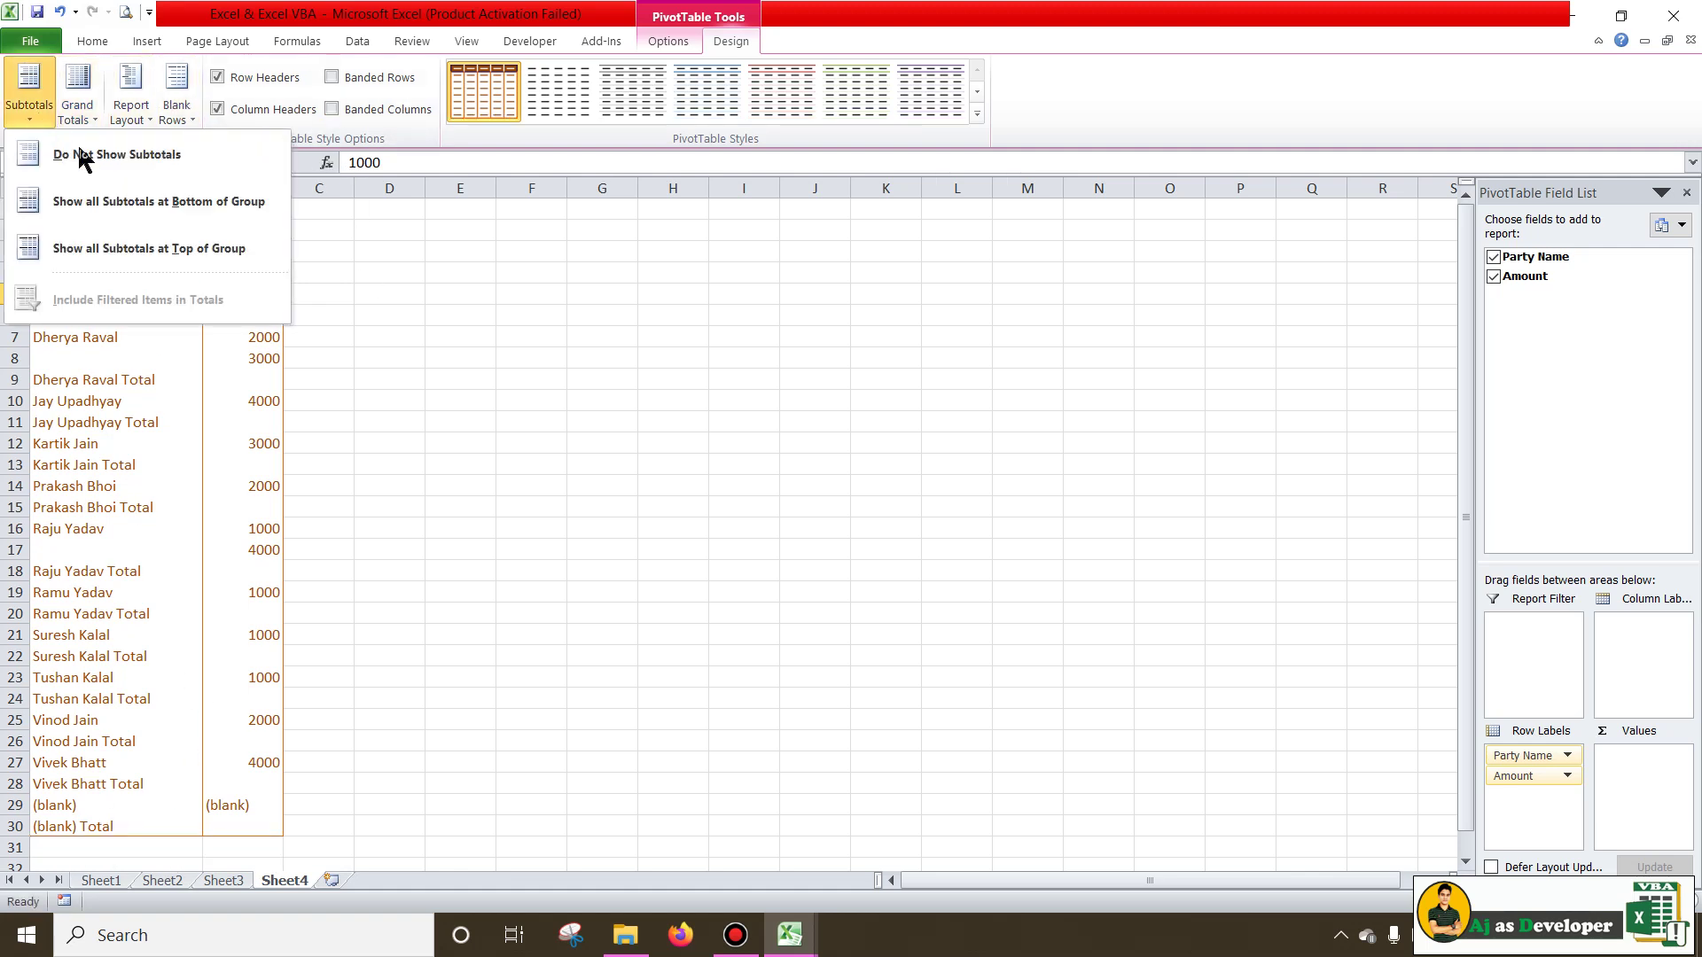
left_click(131, 156)
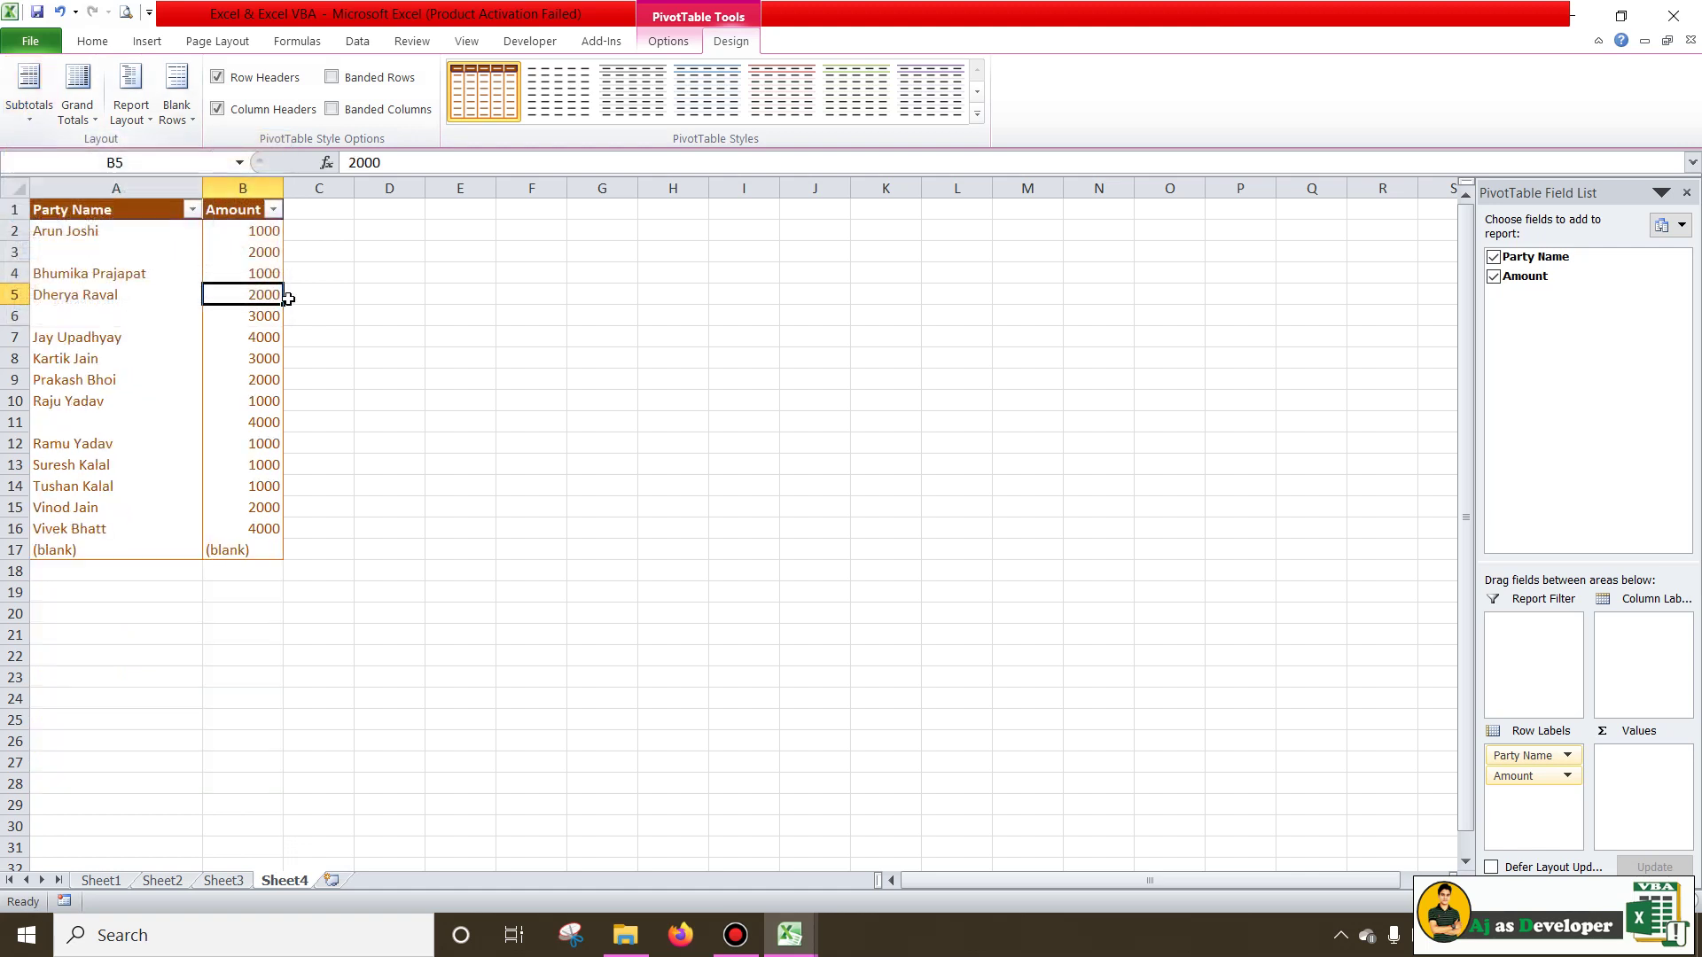
Check the first party's label and its two amounts in the pivot.
left_click(62, 234)
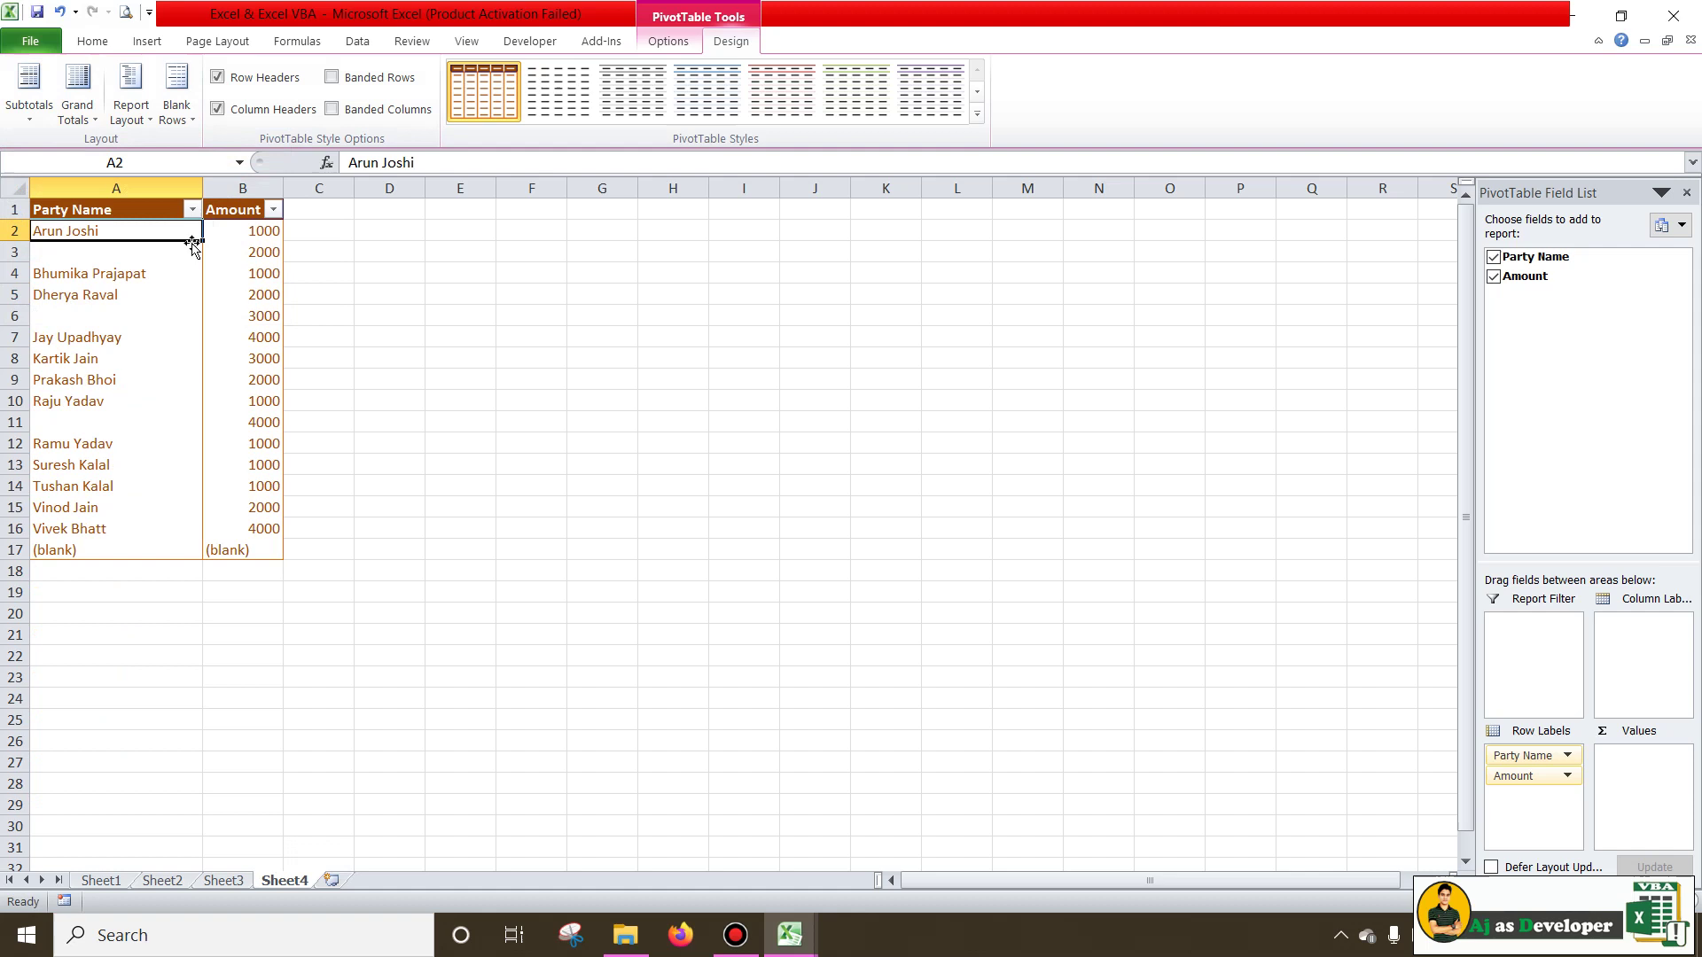
left_click(266, 232)
left_click(258, 256)
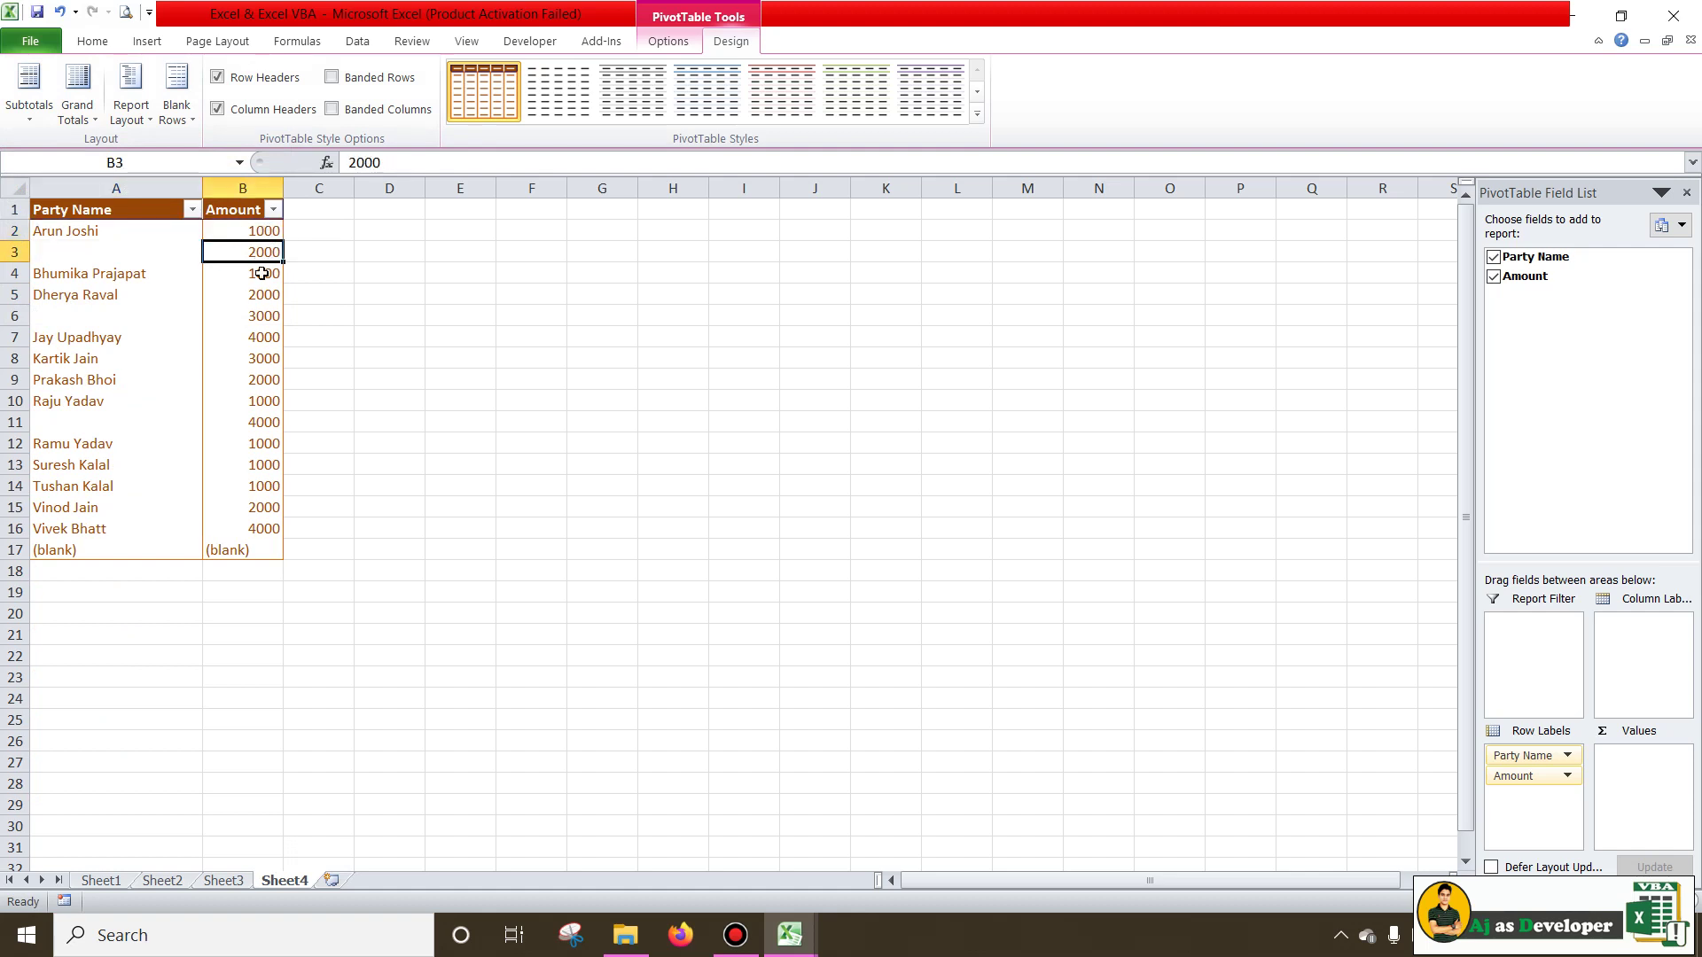
left_click(263, 229)
left_click(265, 255)
left_click(70, 231)
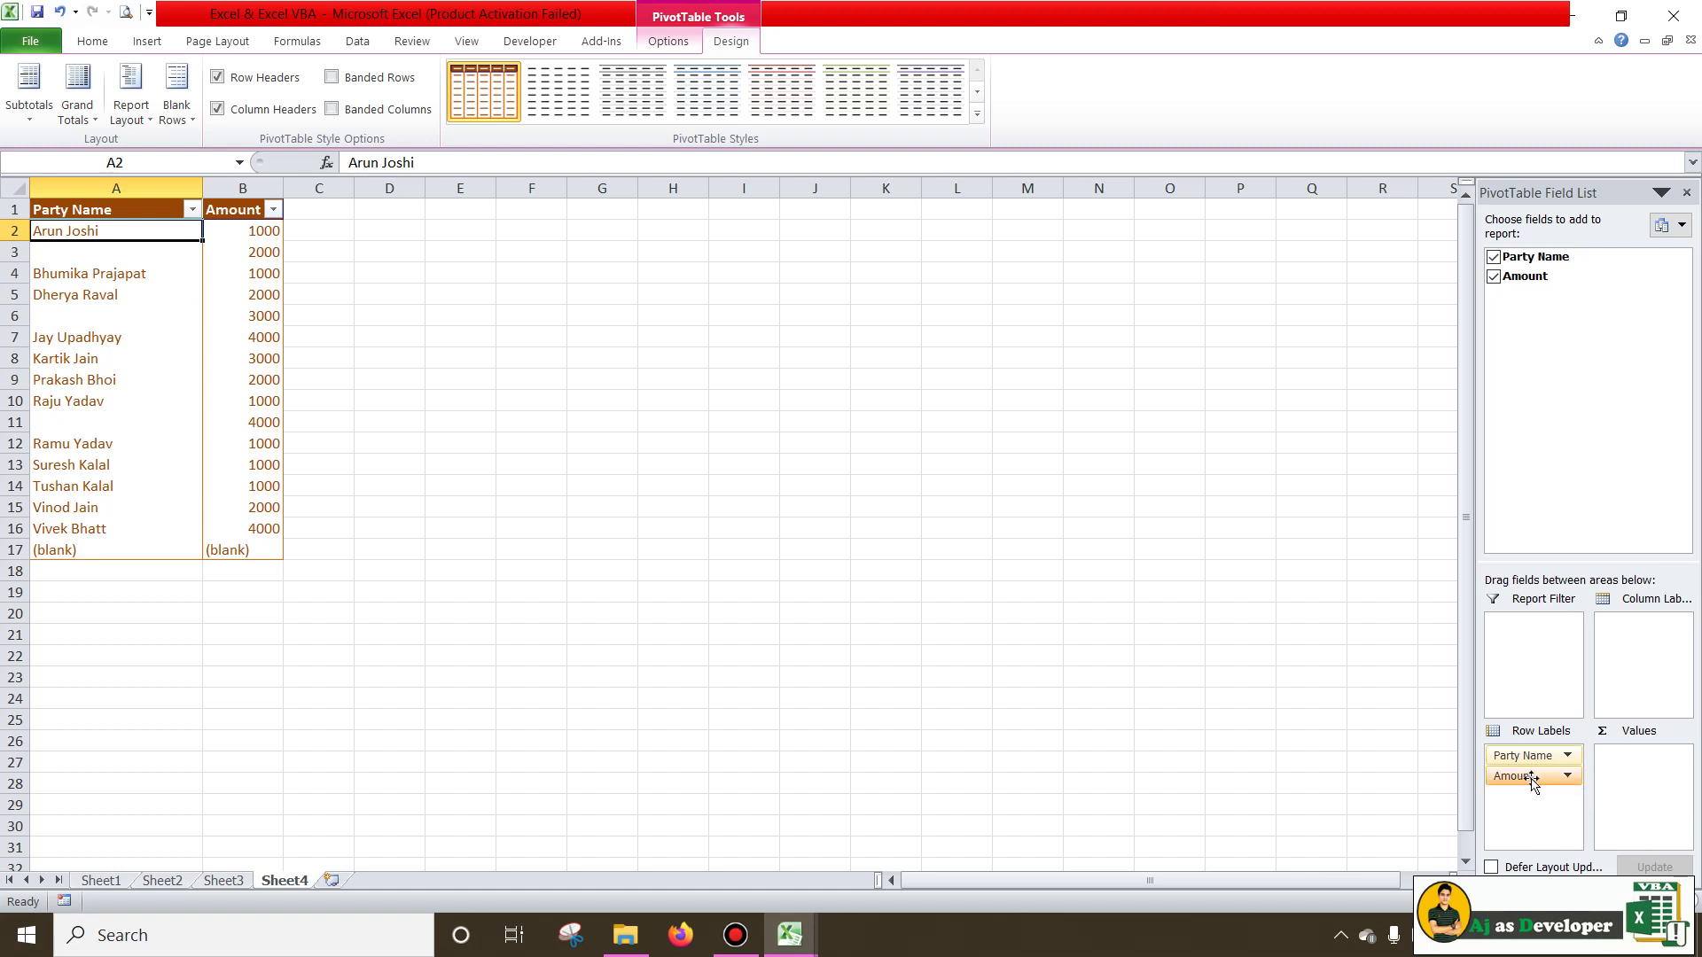
Move Amount into Values and summarize it by Sum instead of Count.
left_click_drag(1538, 780, 1651, 778)
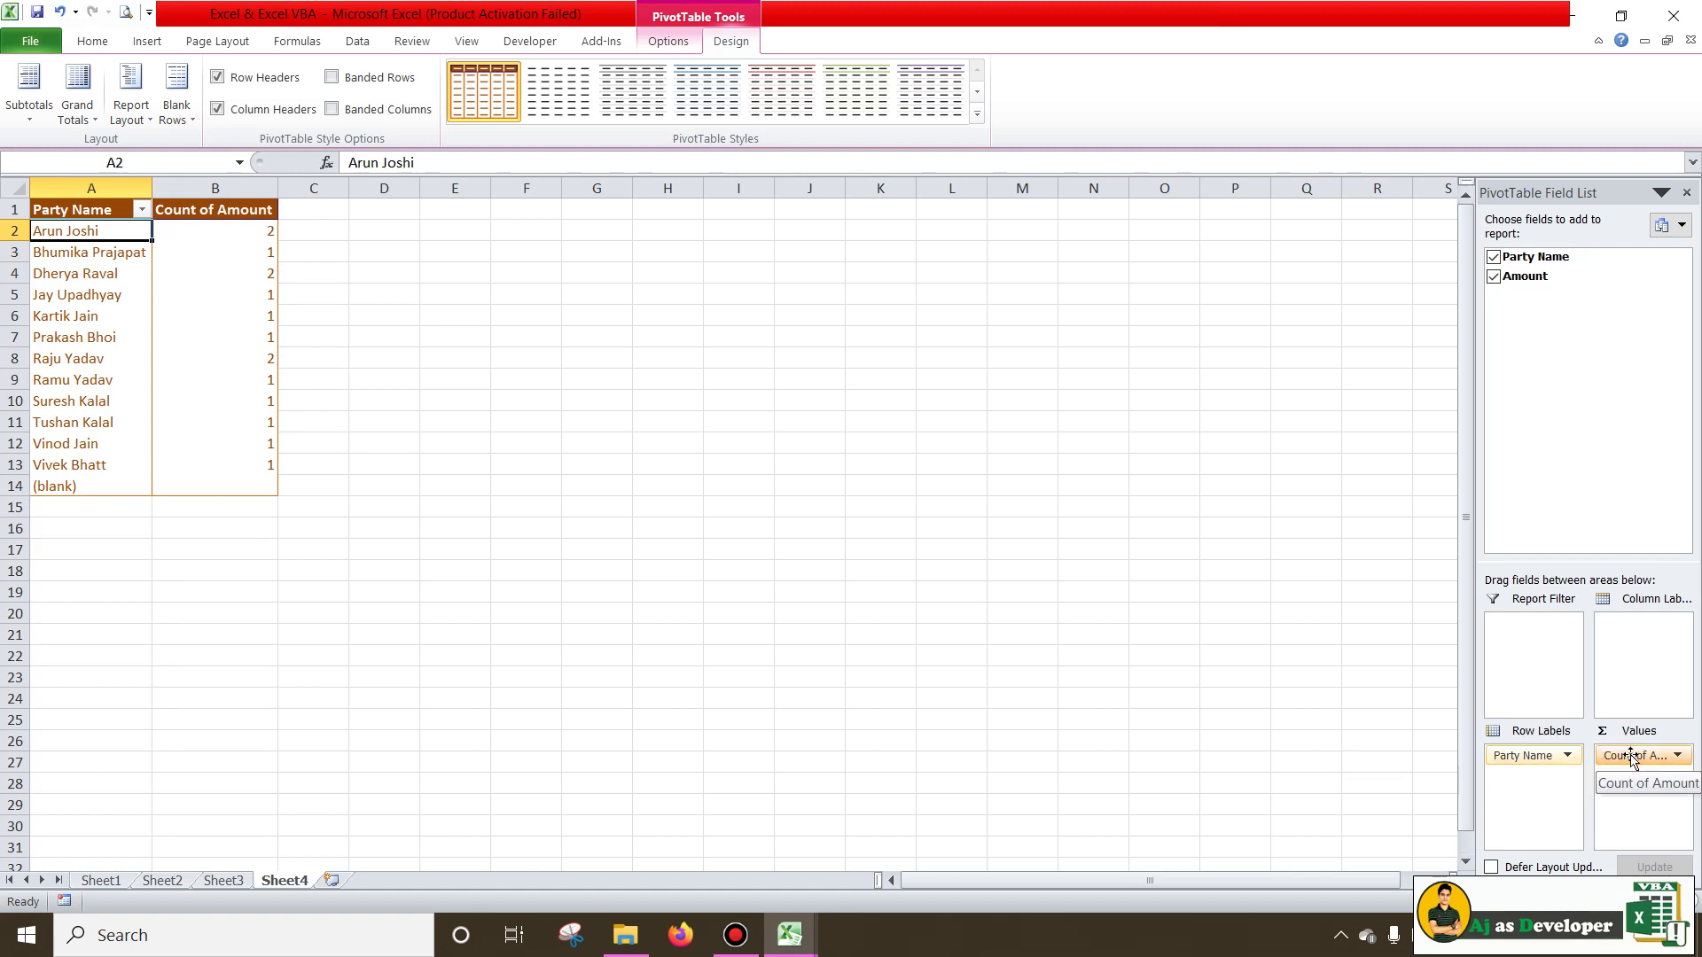
left_click(1678, 756)
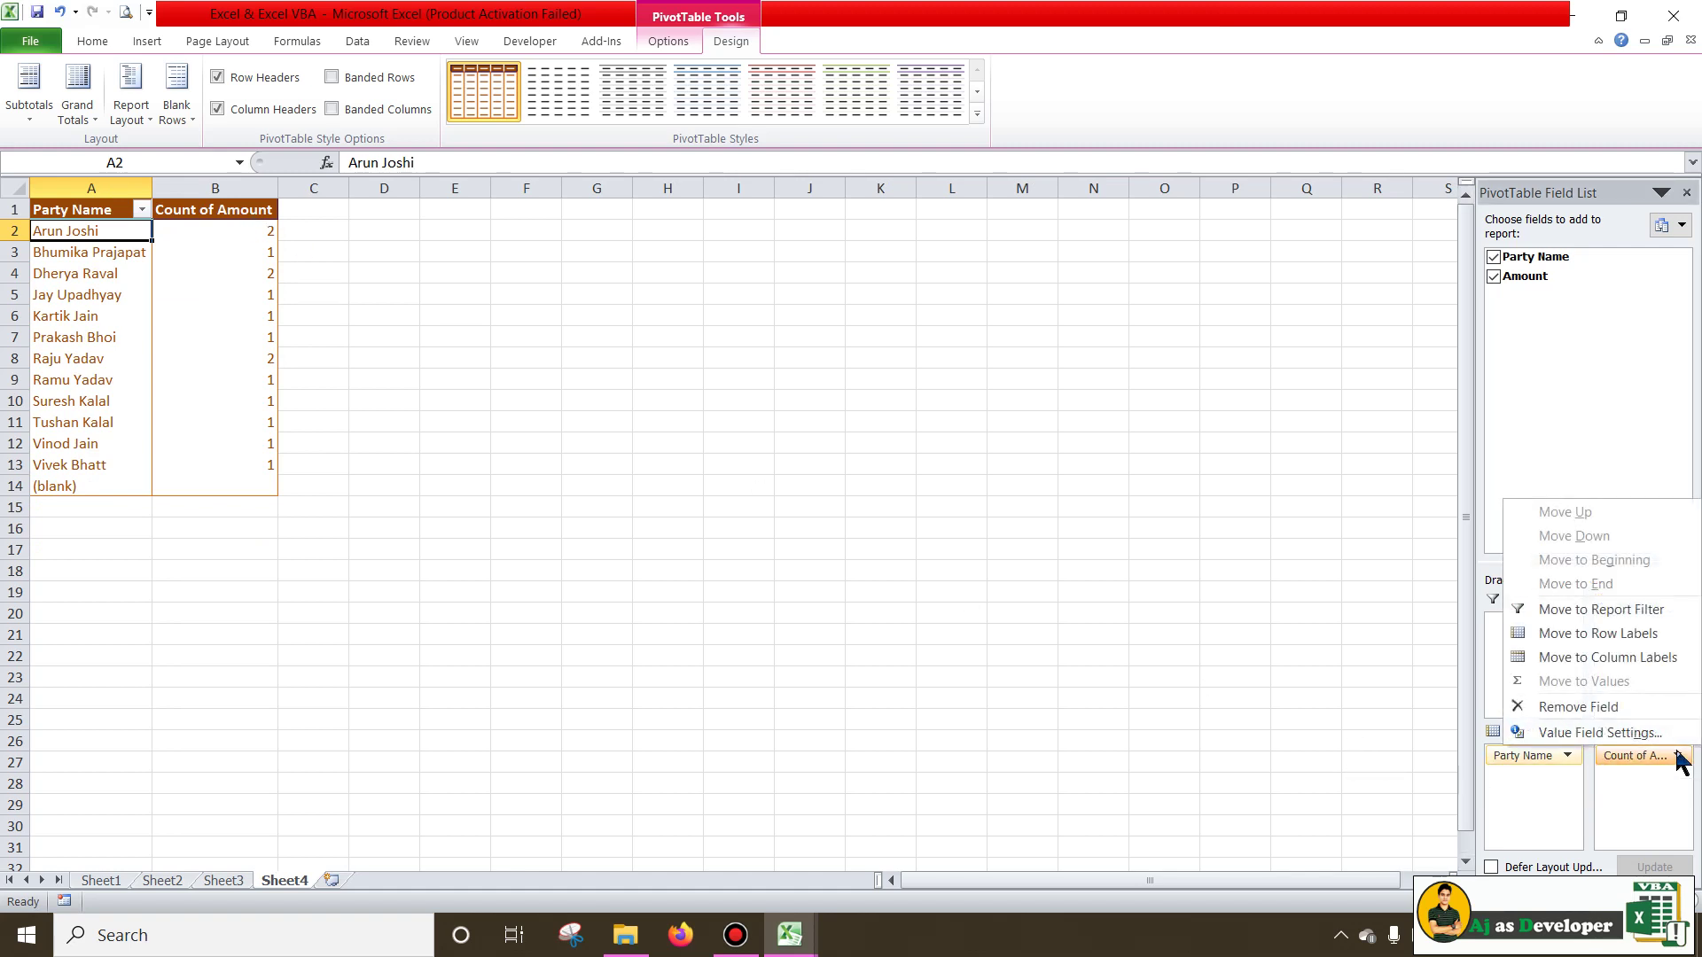
left_click(1572, 743)
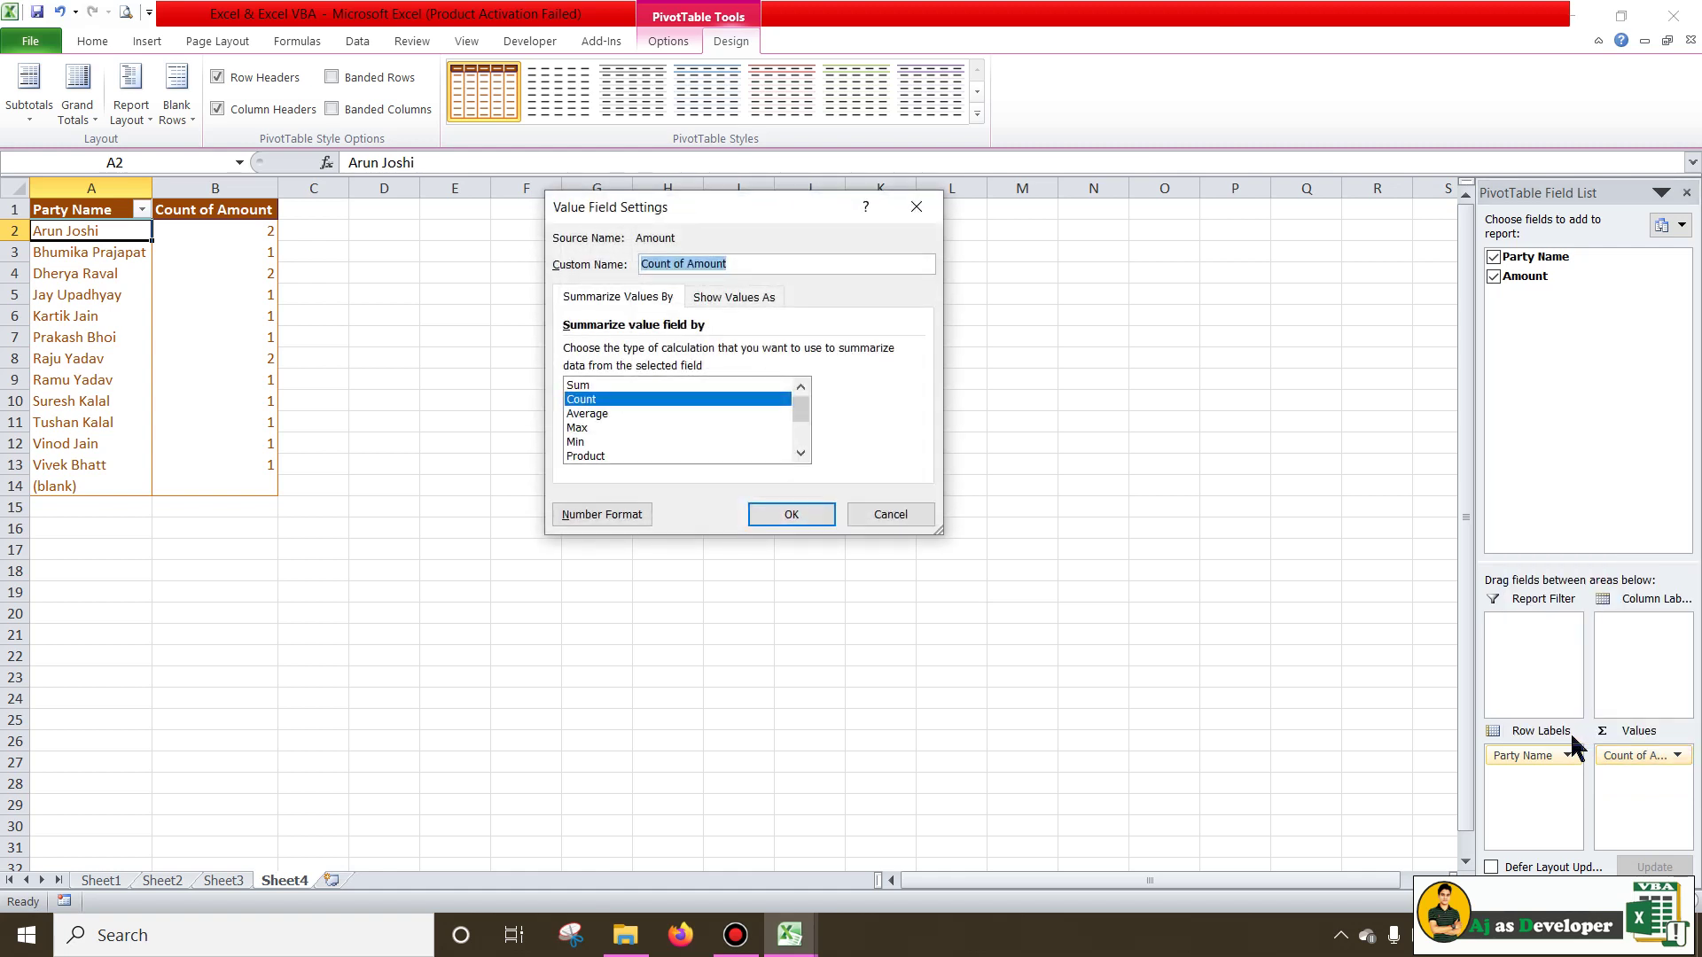
left_click(667, 384)
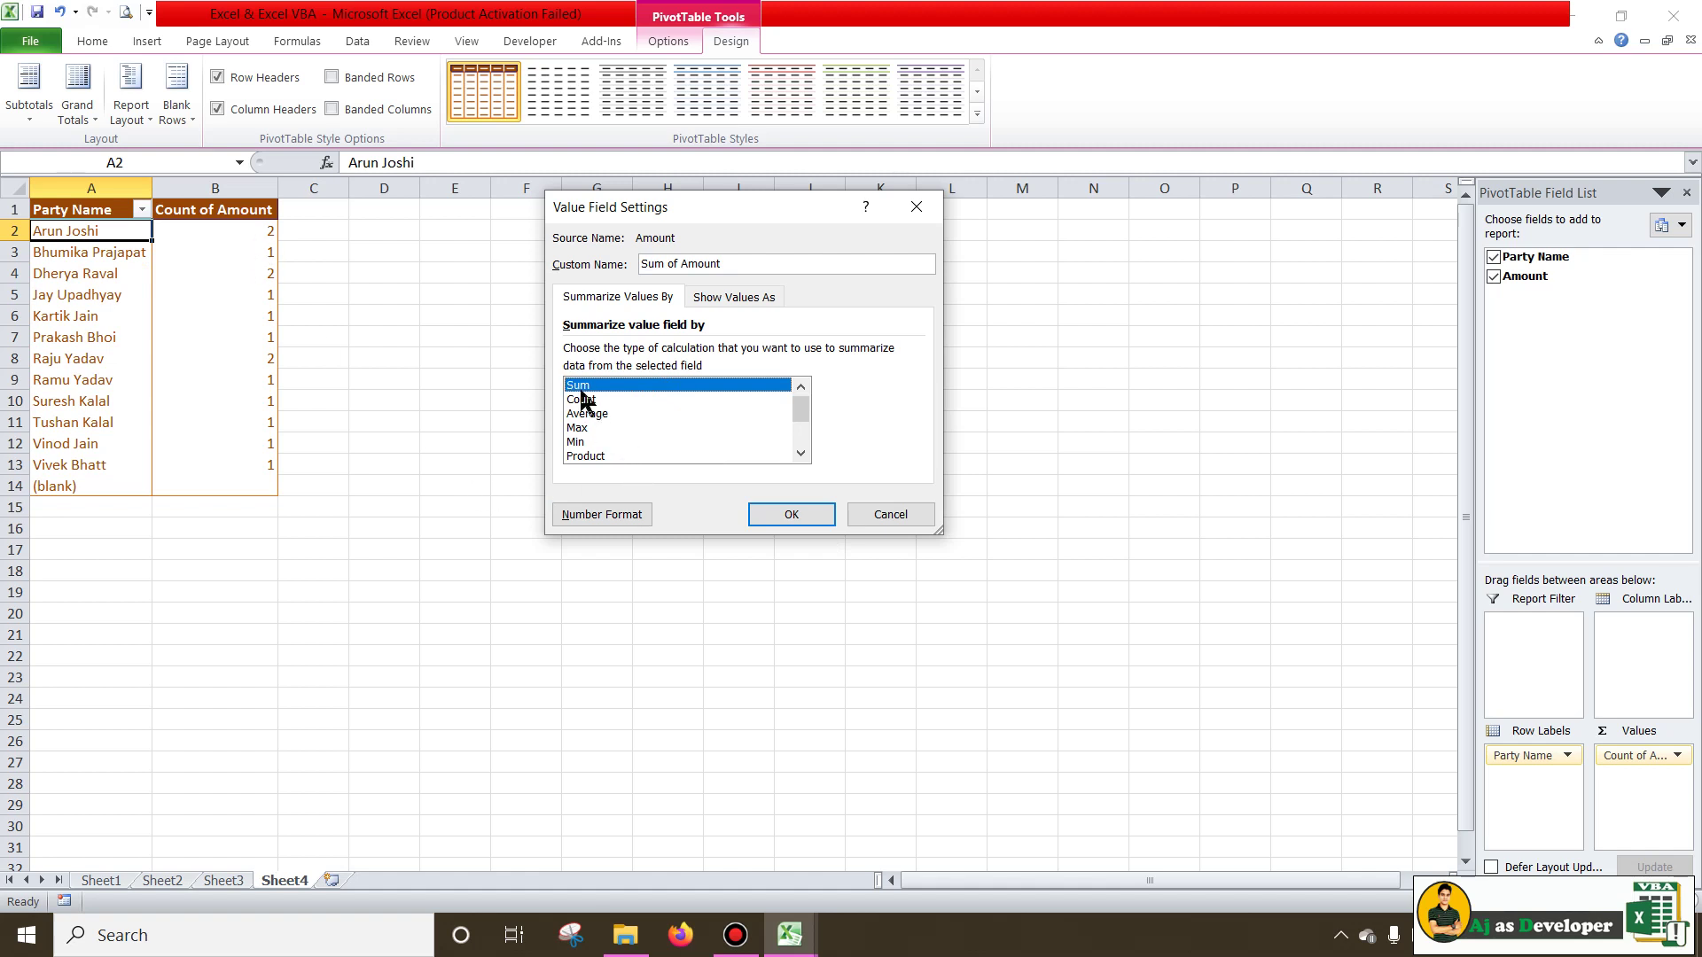
left_click(773, 512)
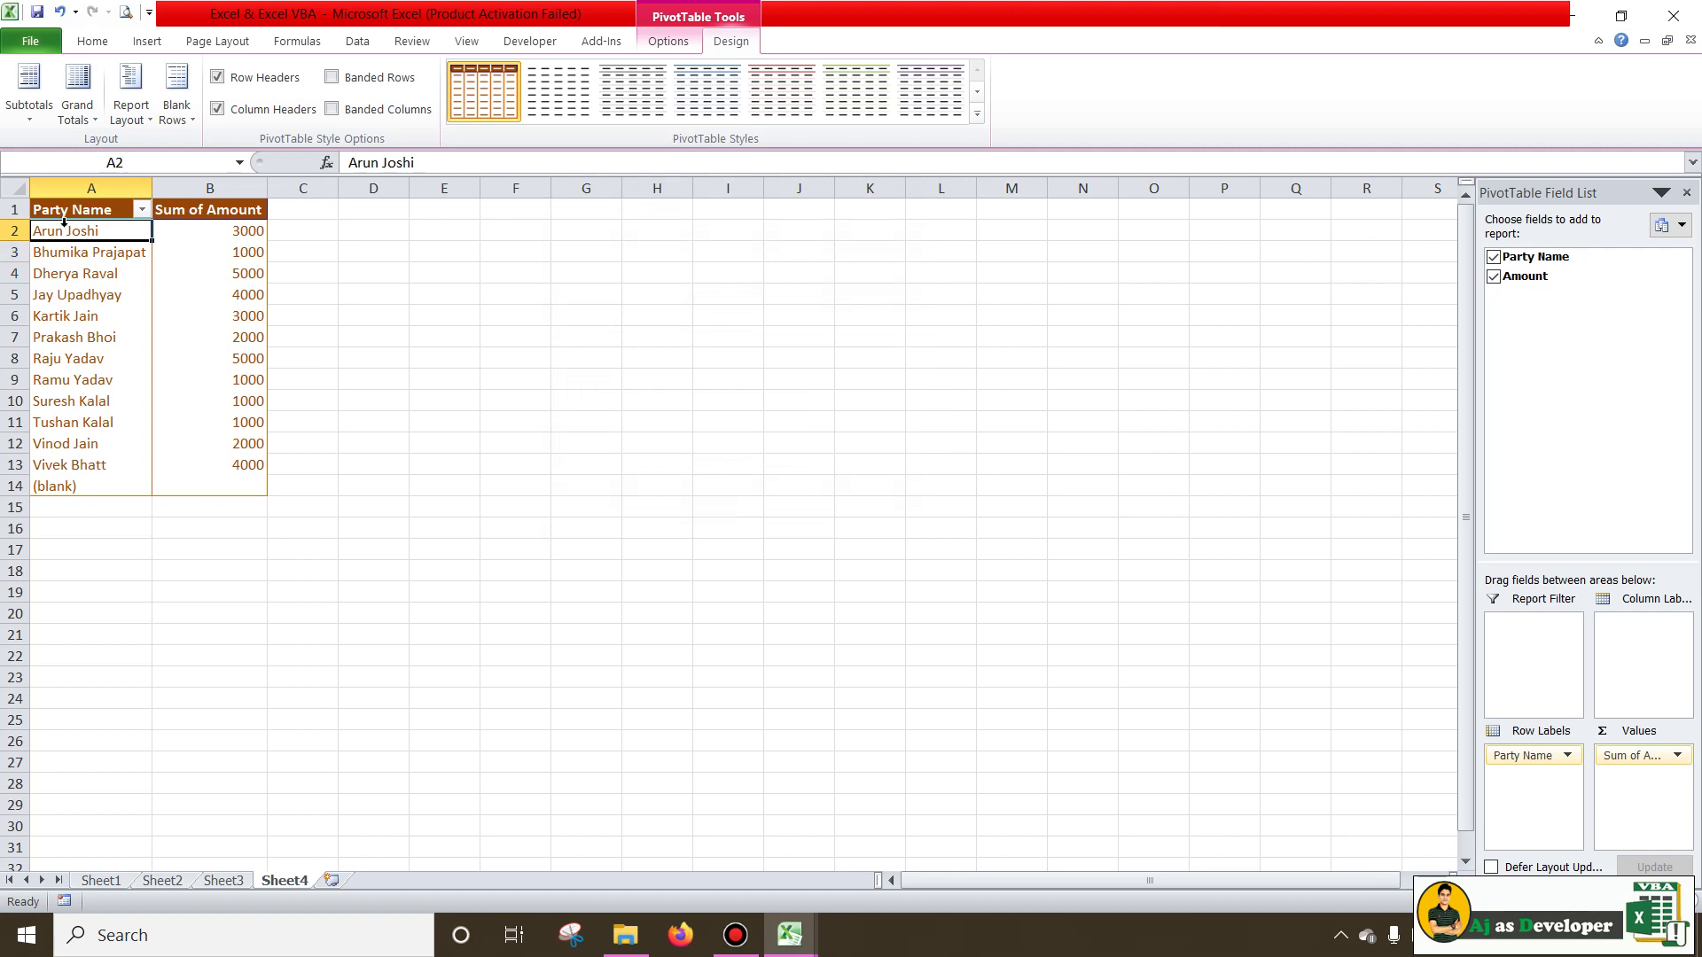
Review each party's summed total down column B and select the (blank) row label.
left_click(214, 230)
left_click(231, 252)
left_click(227, 294)
left_click(235, 402)
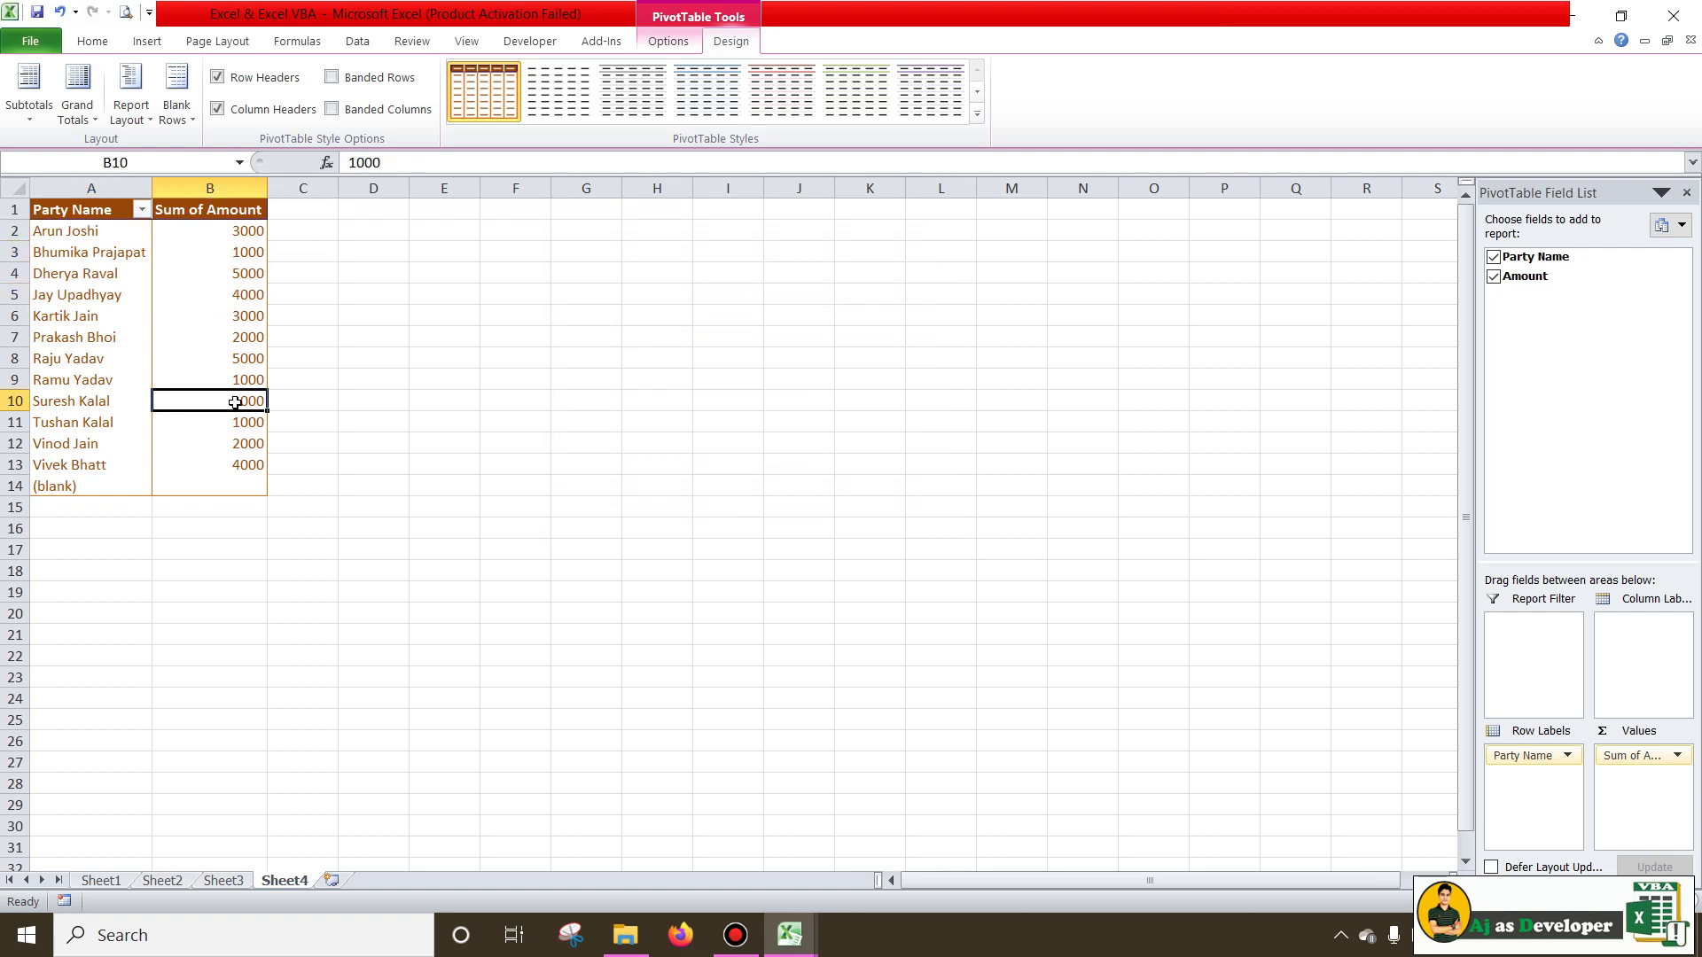
left_click(234, 456)
left_click(85, 233)
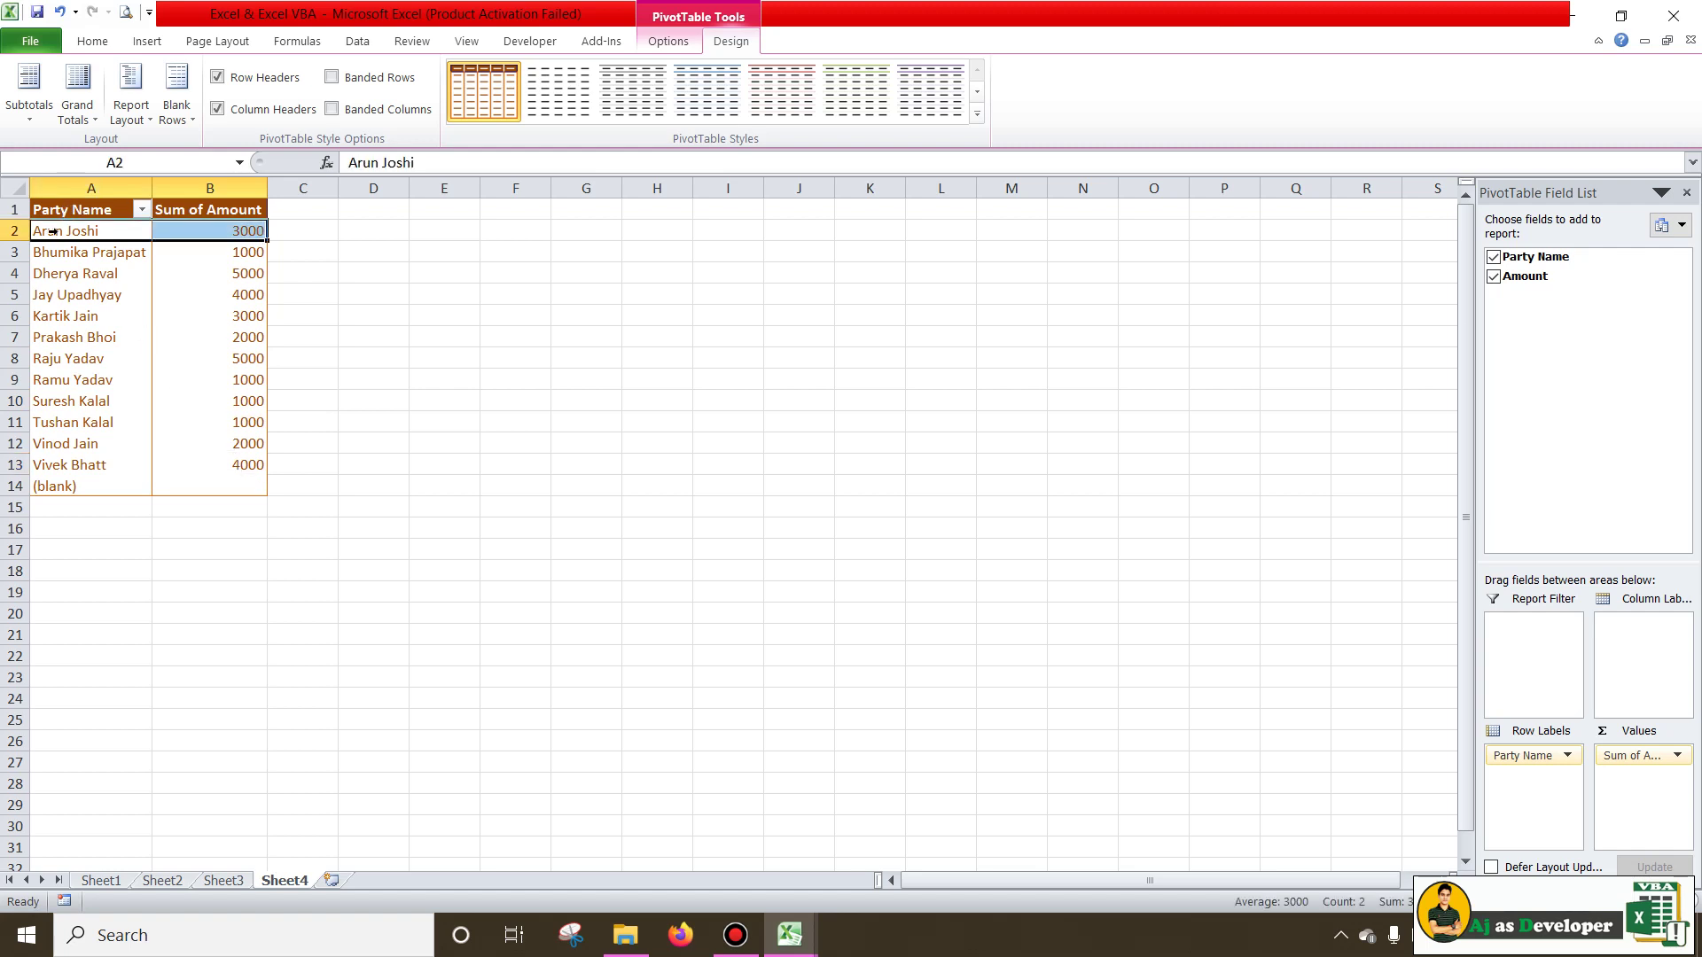
left_click(235, 242)
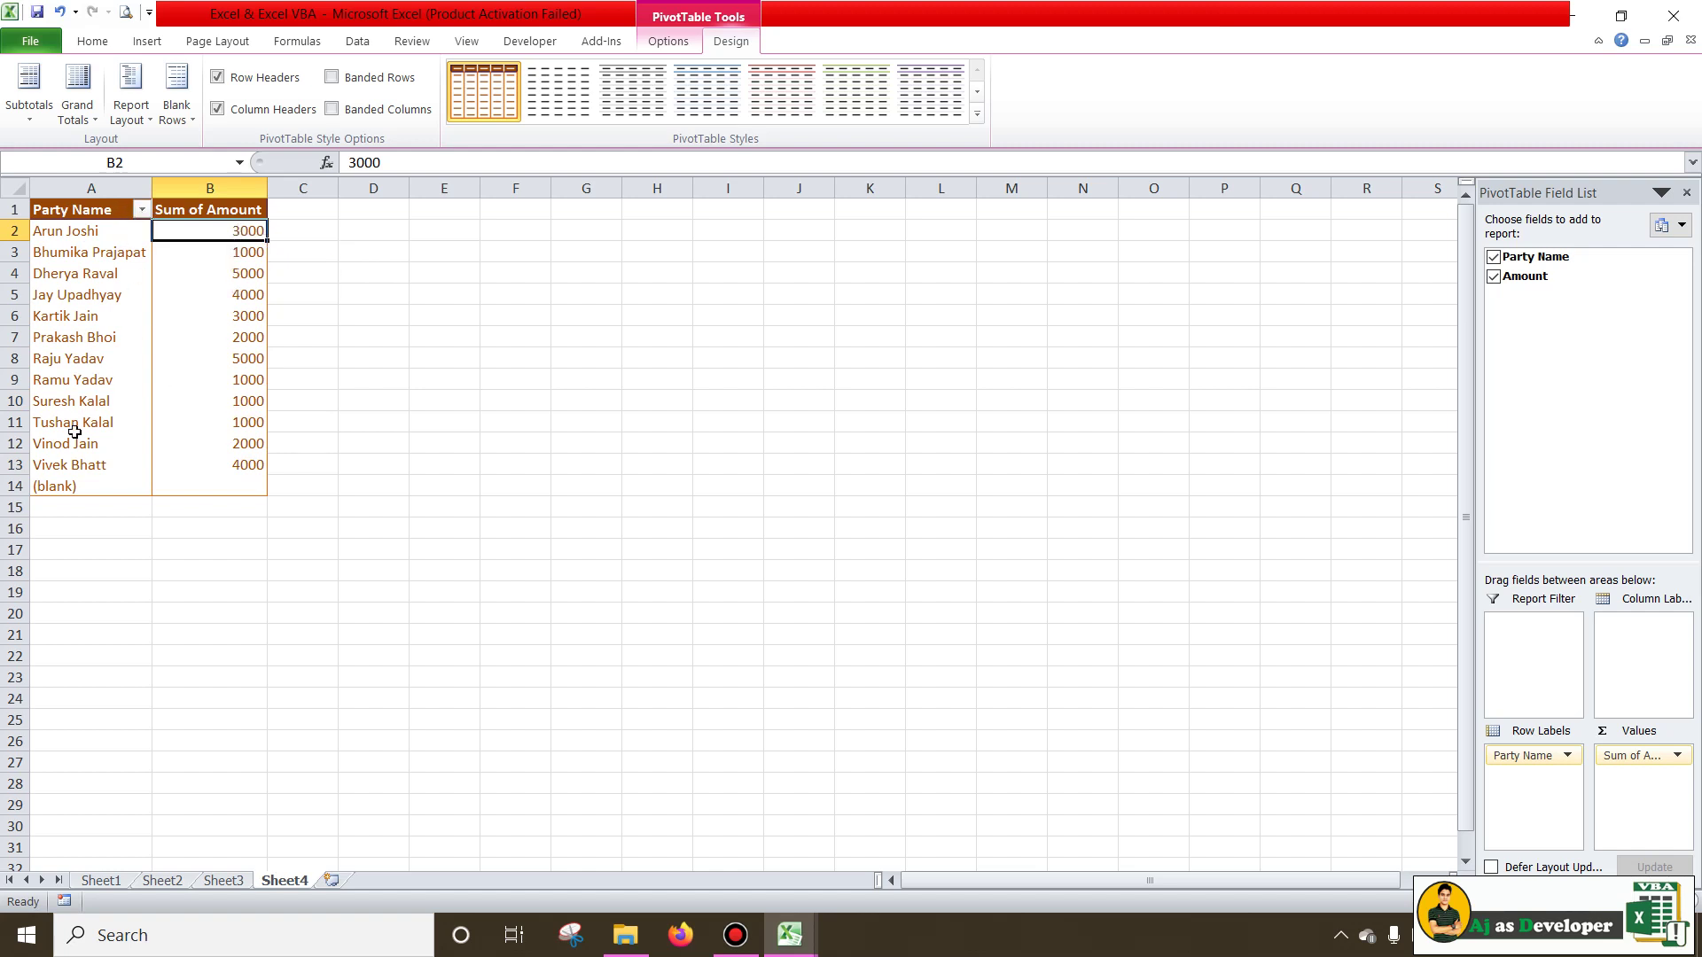
left_click(68, 488)
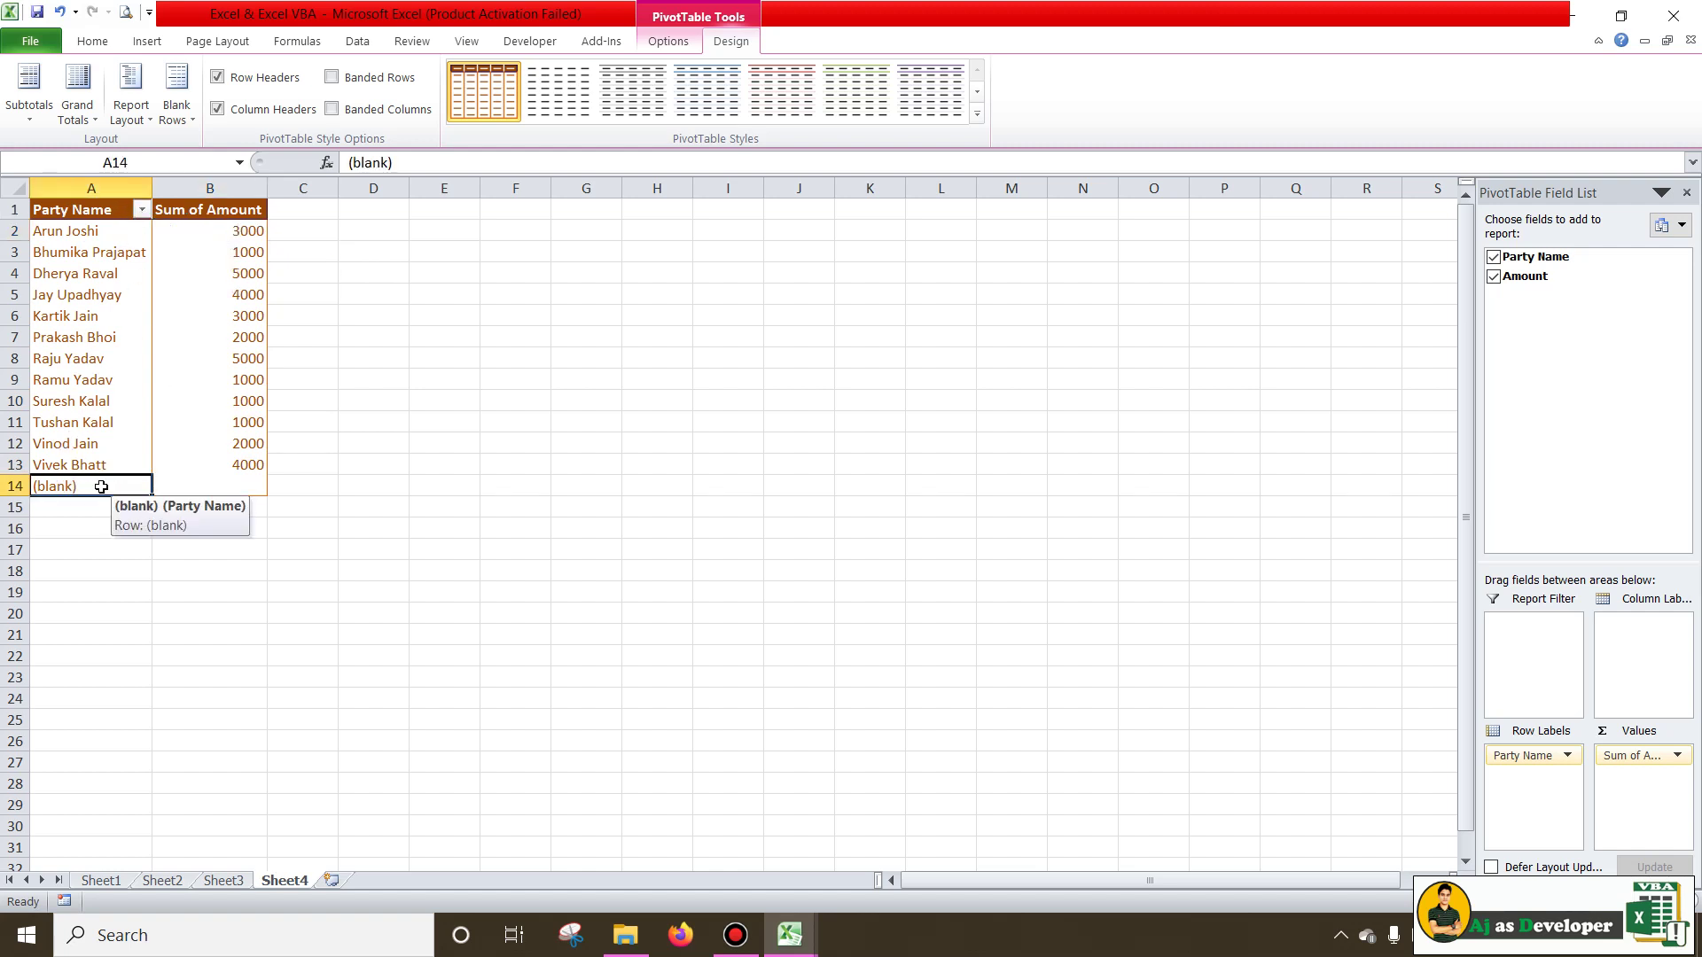
Clear the (blank) label in A14 and confirm A14 and B14 are empty.
key("BackSpace")
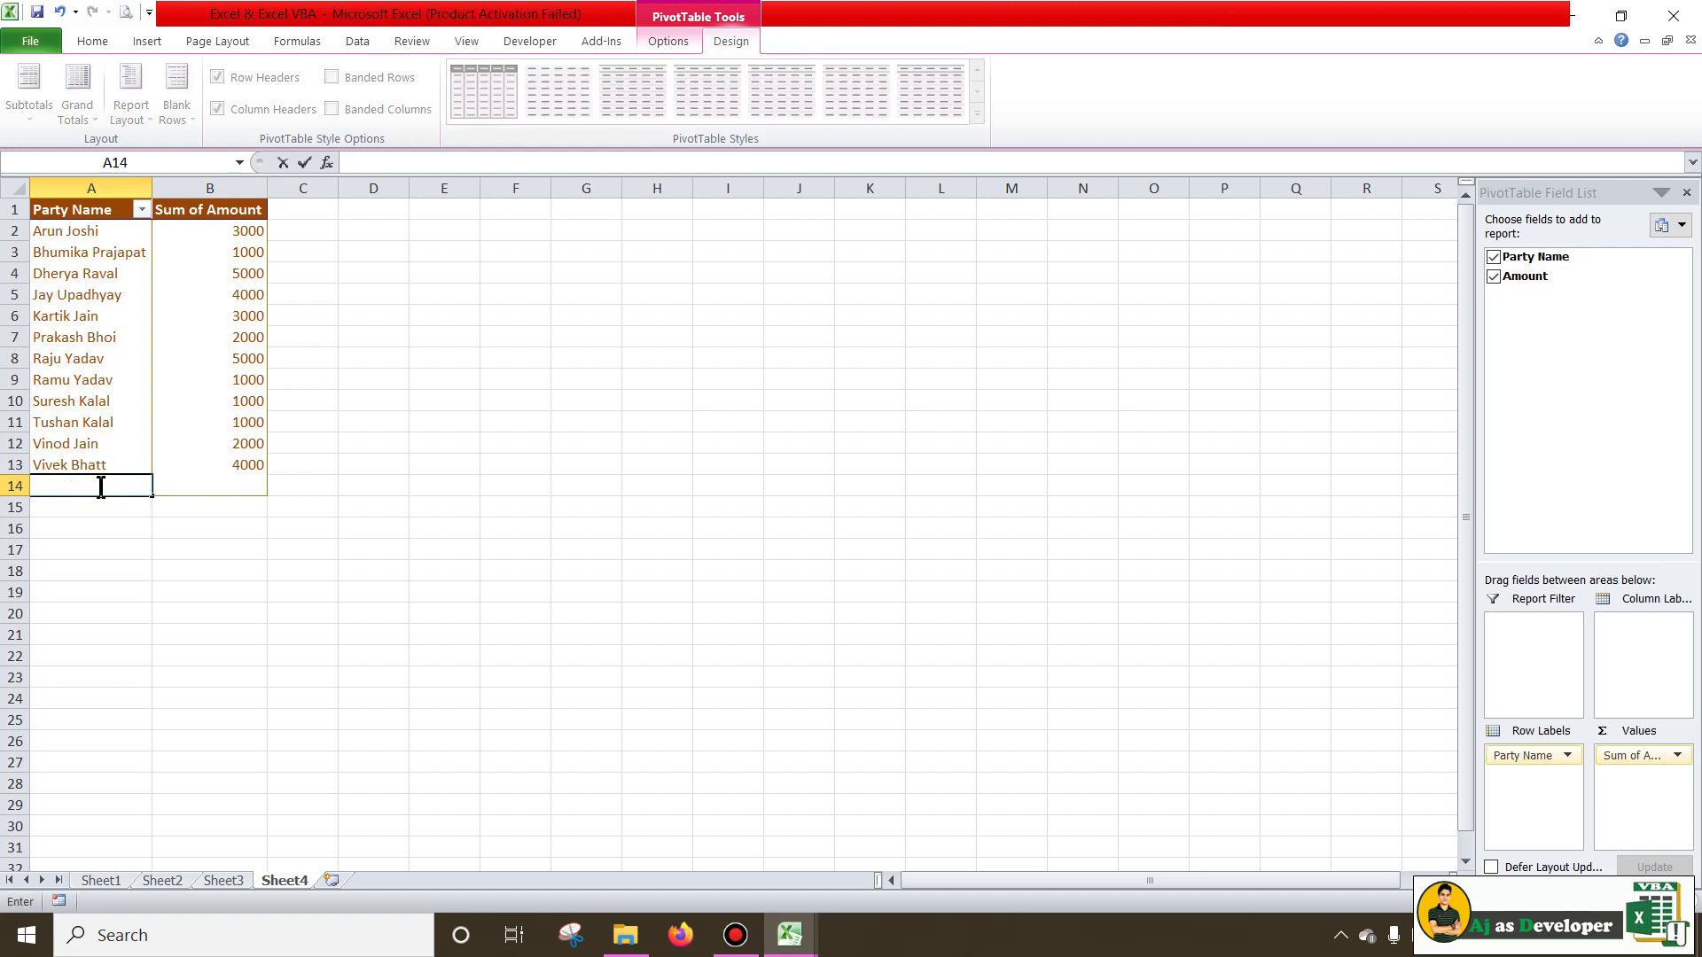
key("Return")
left_click(90, 484)
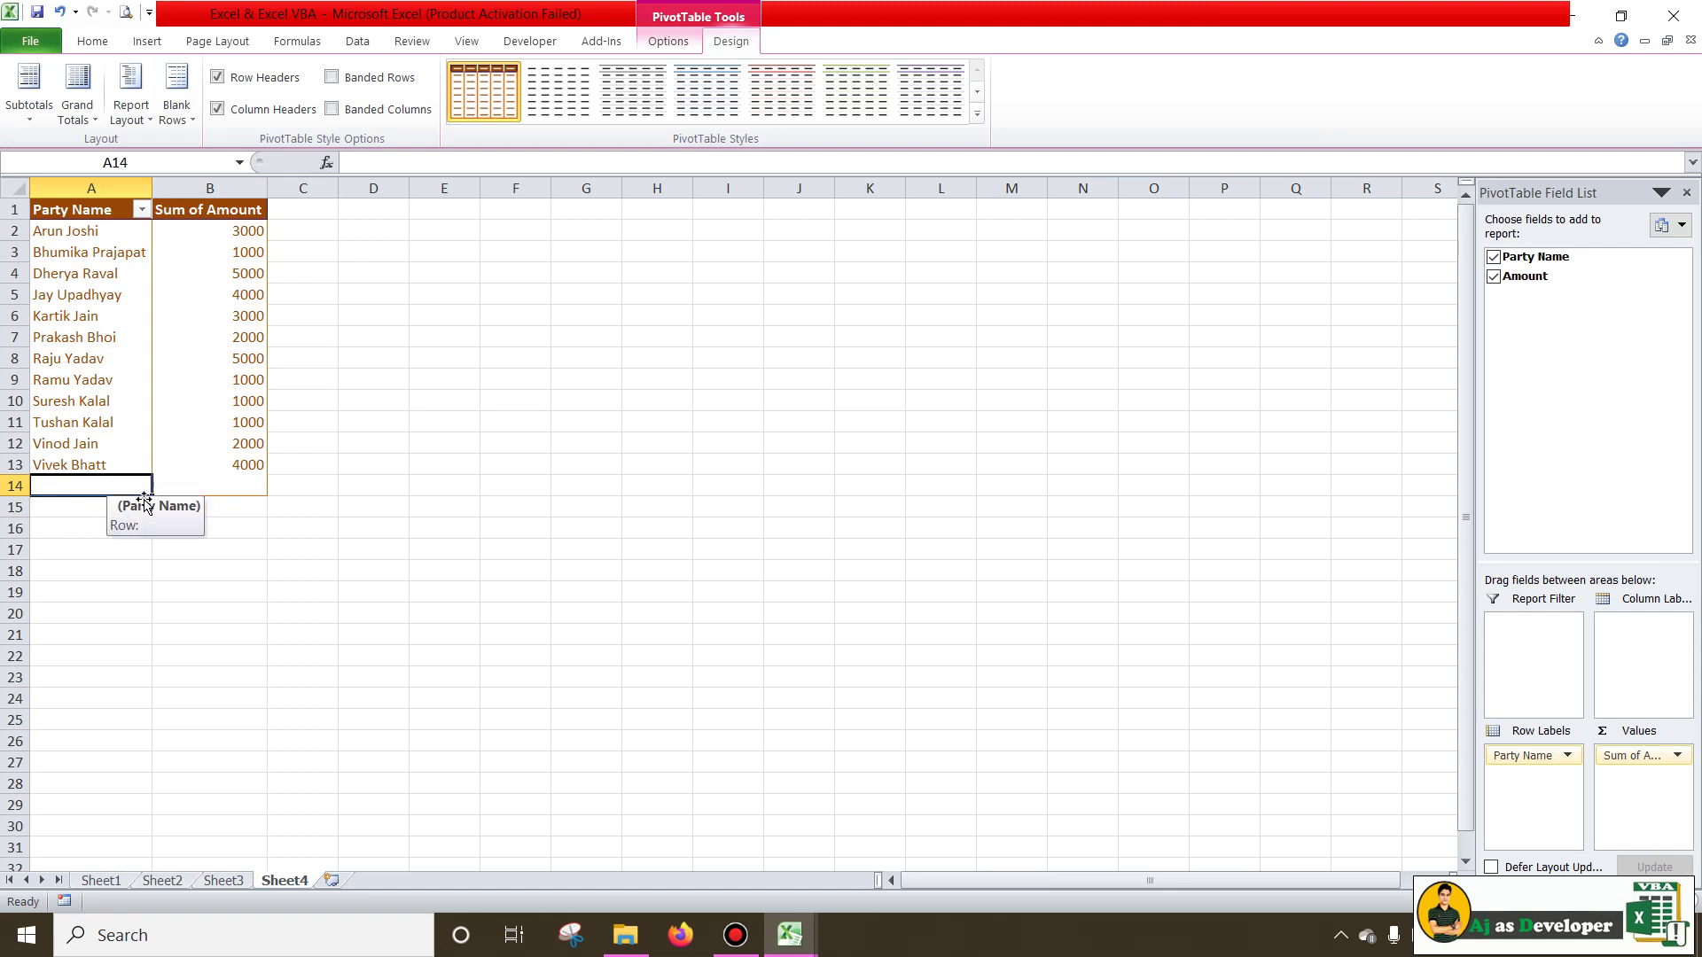
left_click(205, 481)
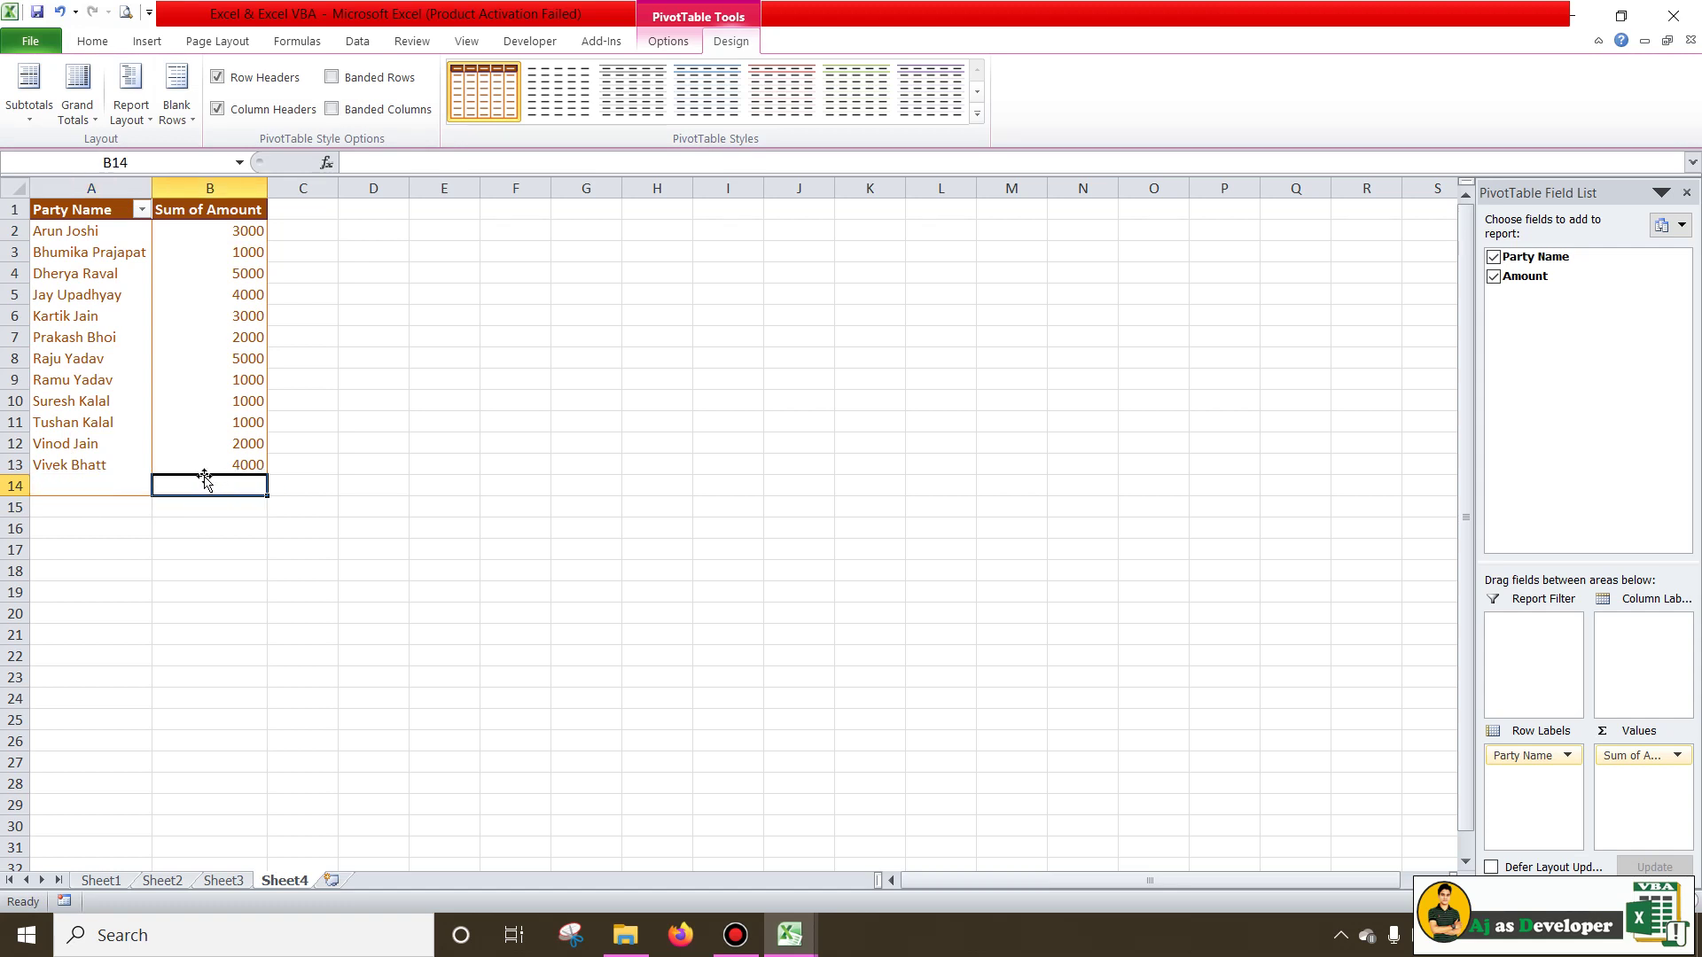
left_click(205, 312)
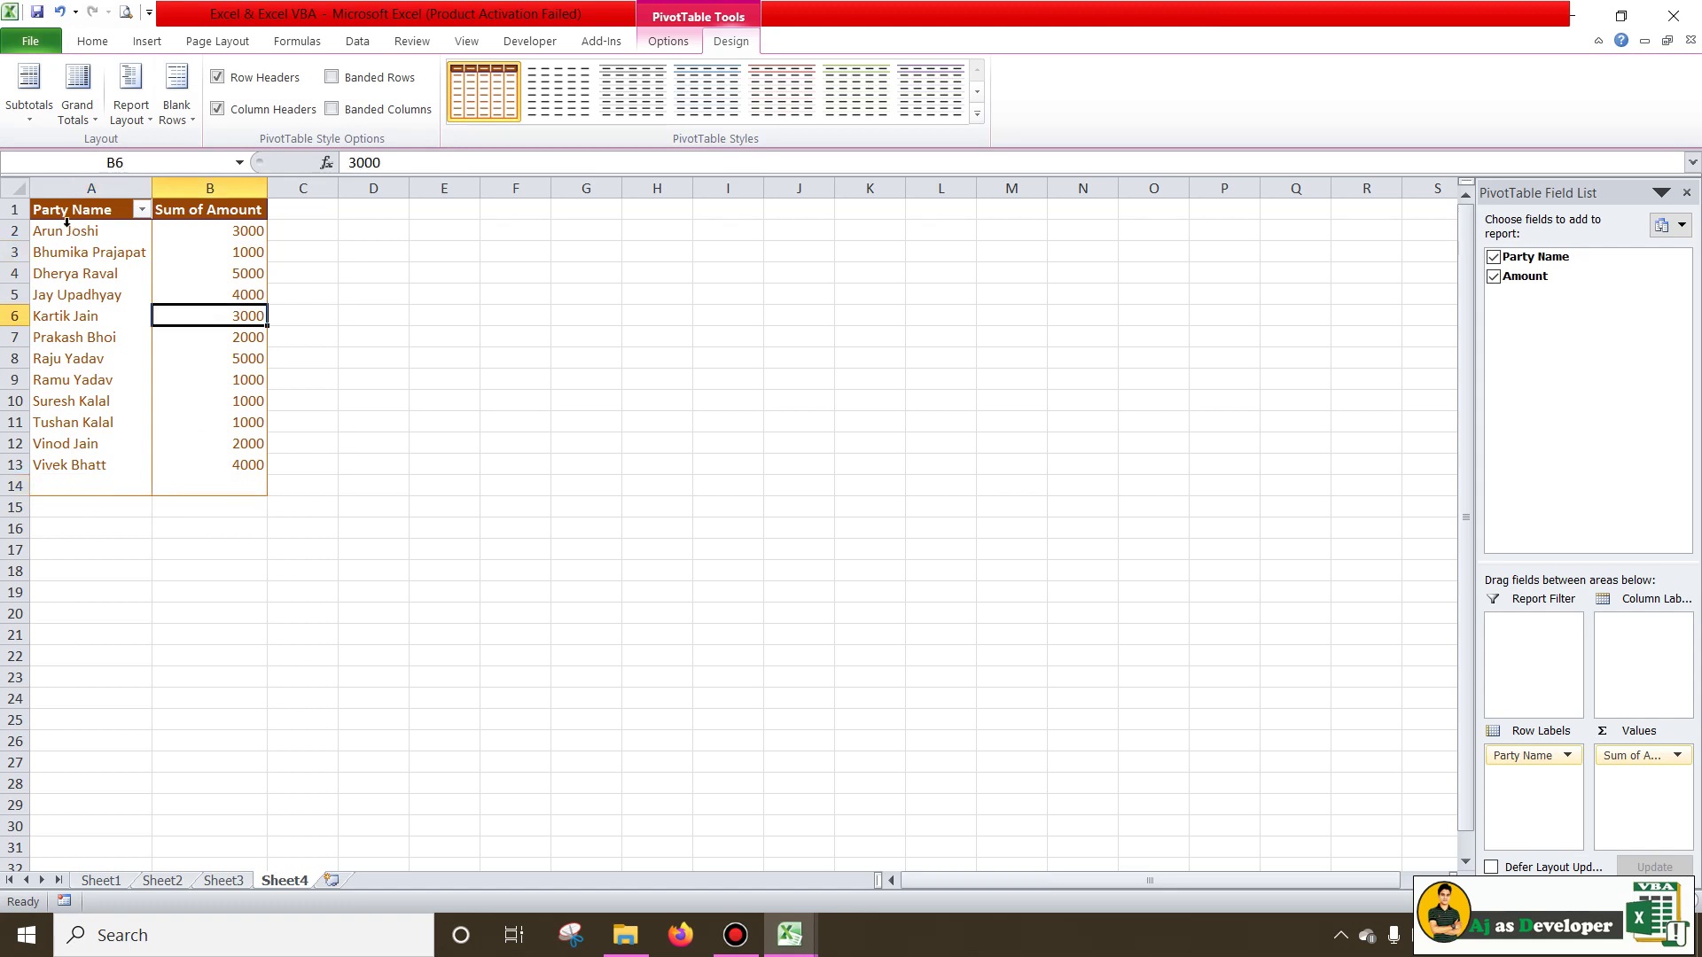
Select the party names and totals down columns A:B and name the range Account_List.
left_click_drag(69, 230, 234, 233)
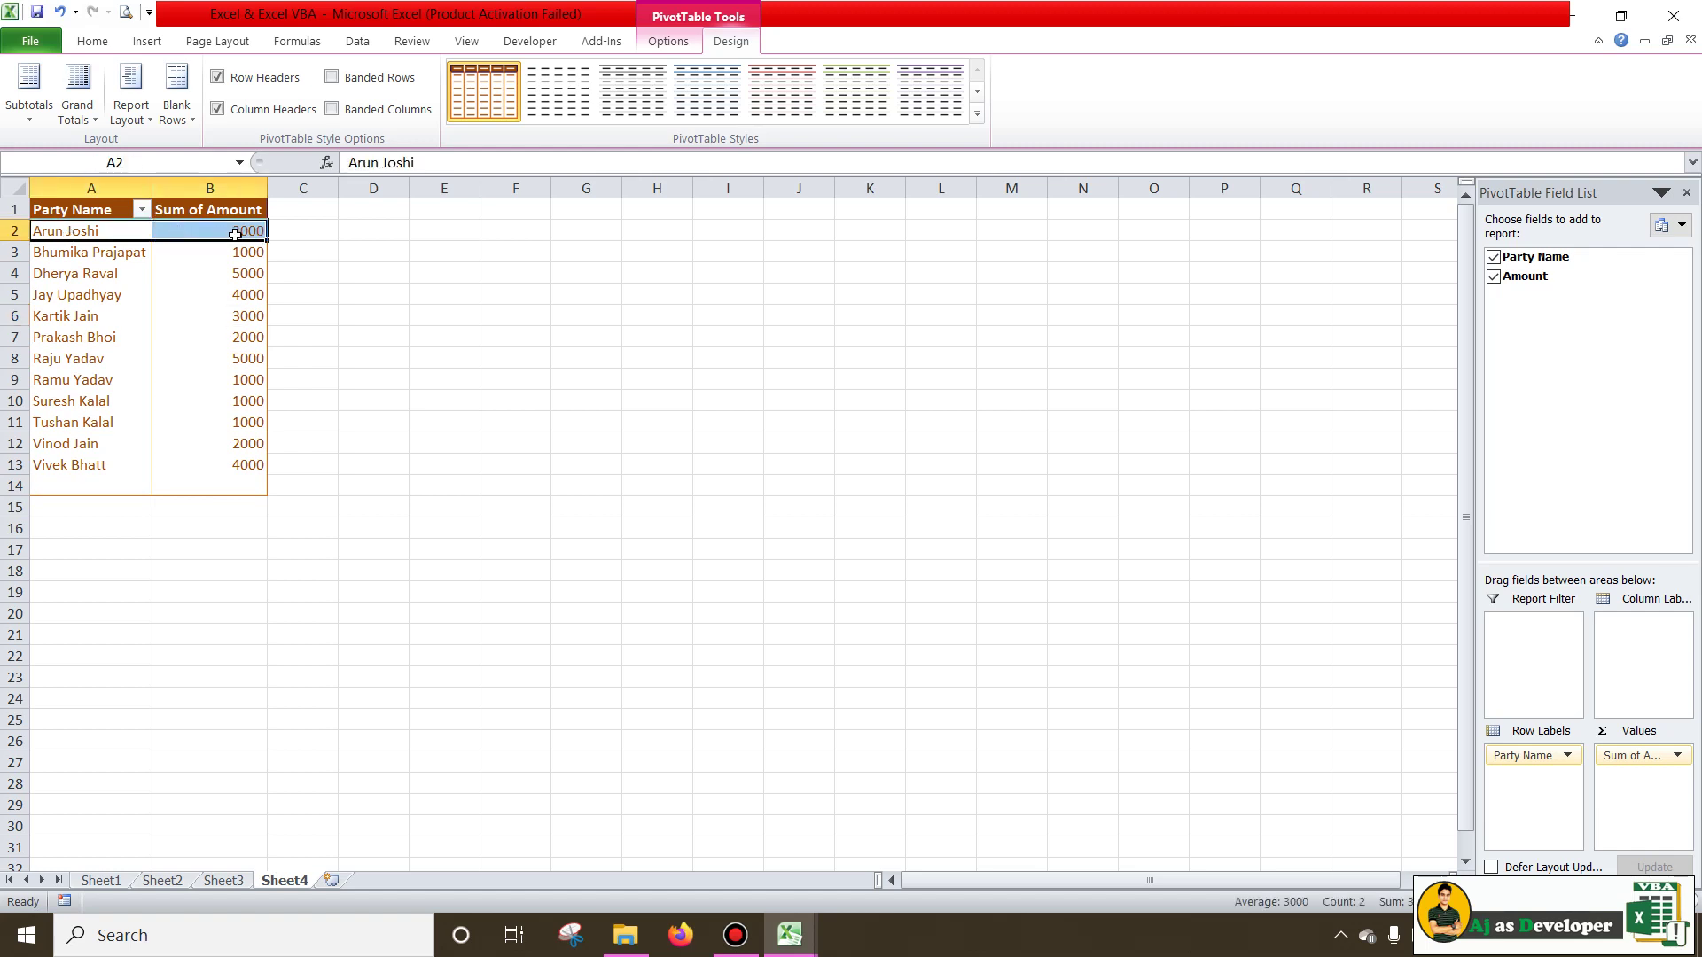
mouse_move(236, 231)
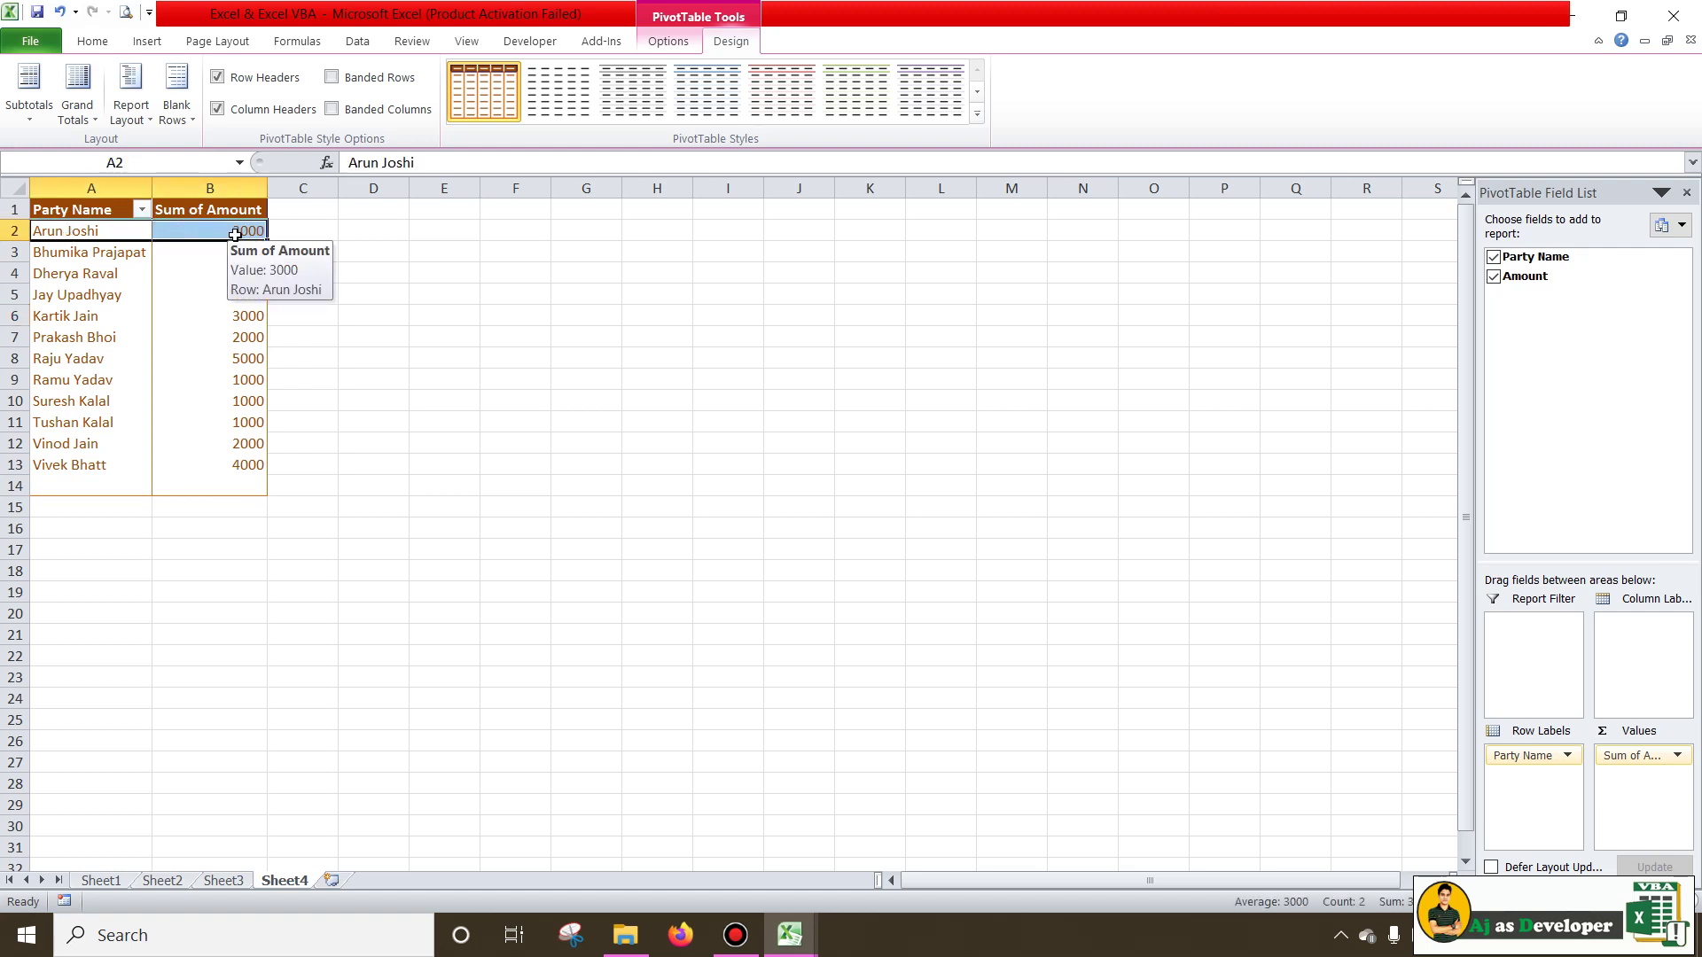
key("shift+Down")
key("shift+Down")
key("shift+Down")
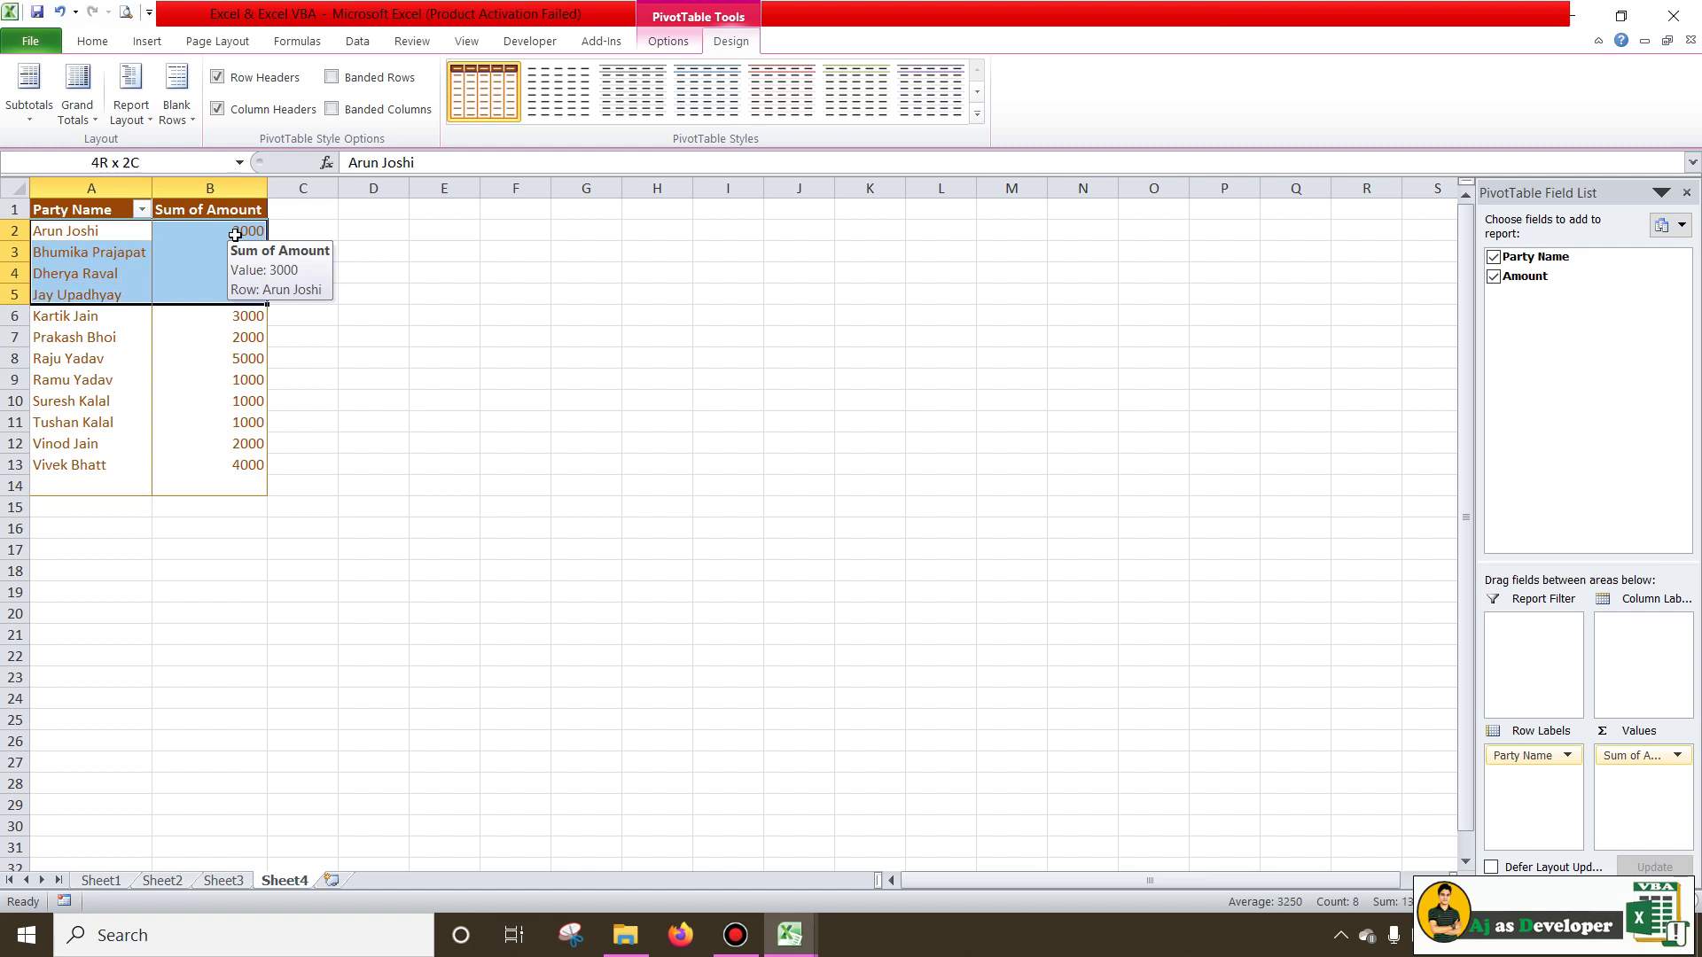
key("ctrl+shift+Down")
key("ctrl+shift+Down")
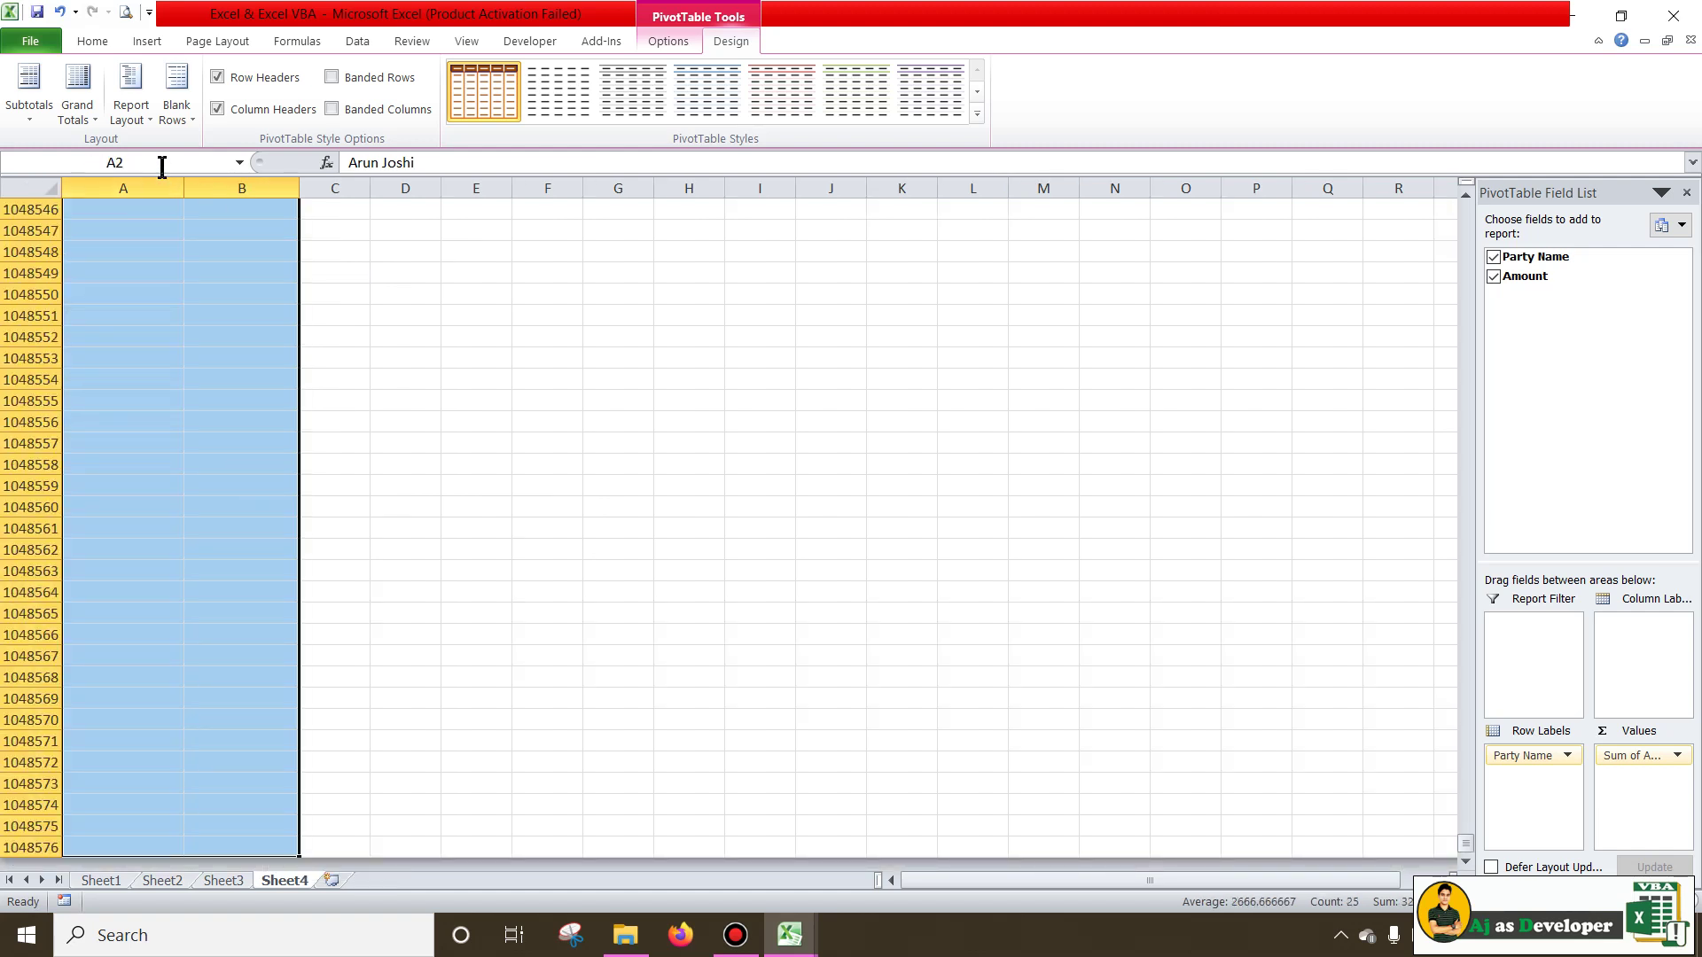
left_click(162, 167)
type("A")
key("Return")
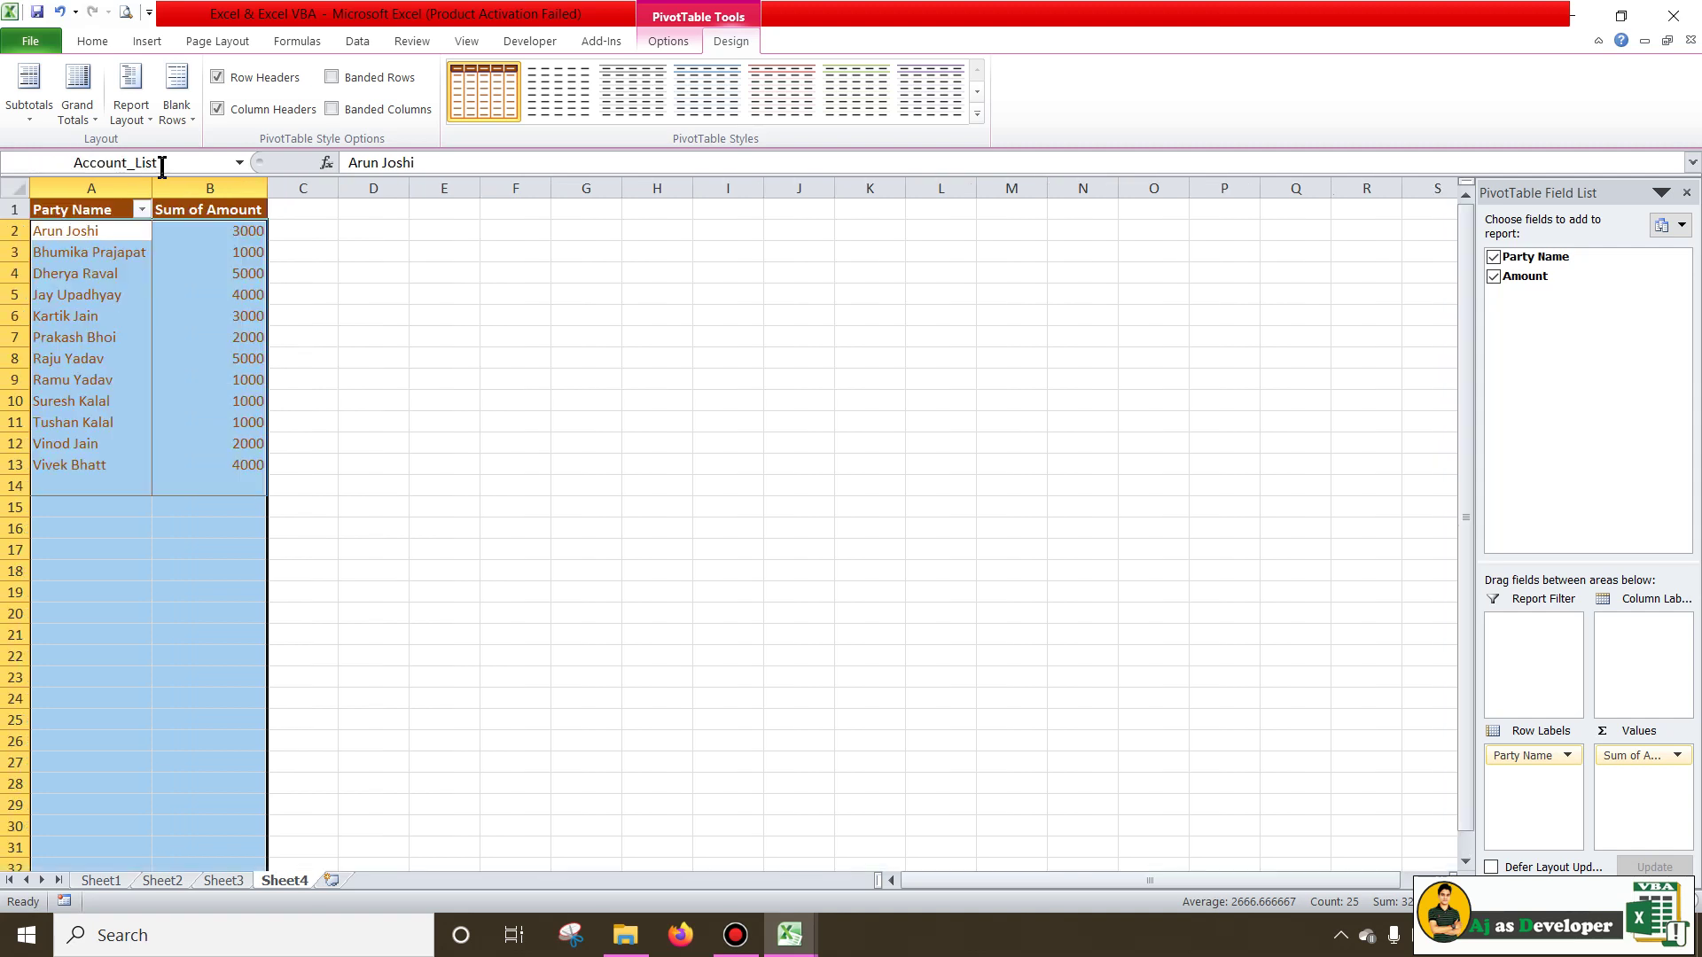
left_click(218, 317)
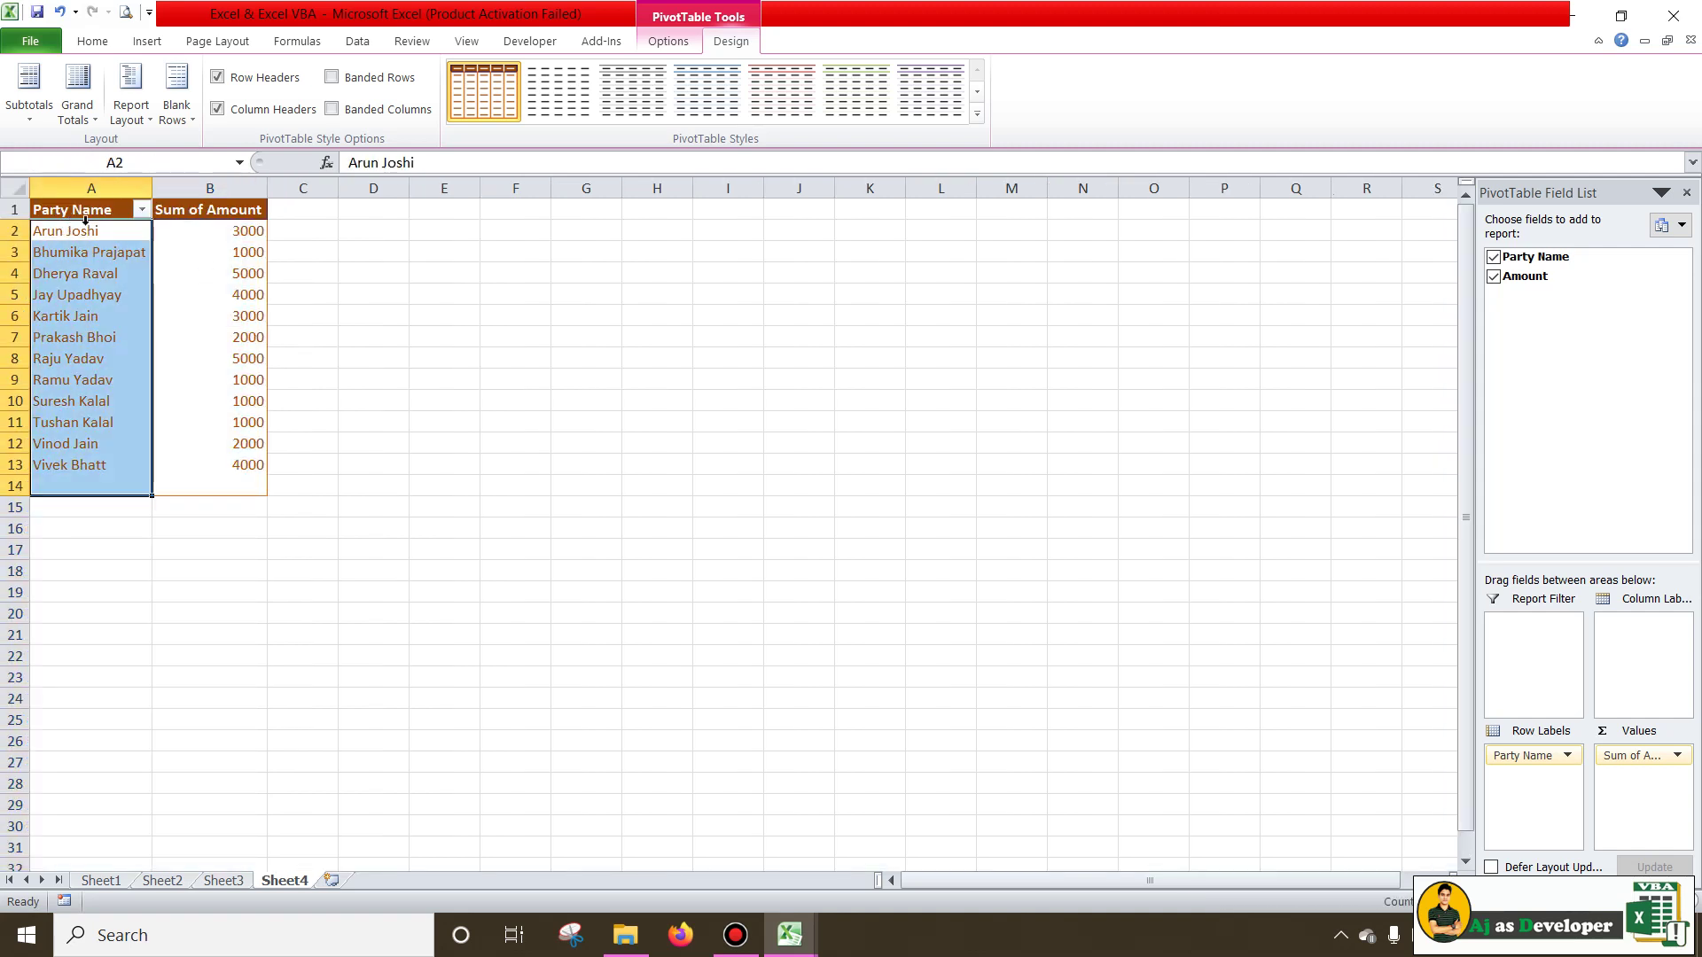
Reselect the pivot data downward, reapply the Account_List name, and return to the sheet top.
left_click_drag(106, 228, 202, 229)
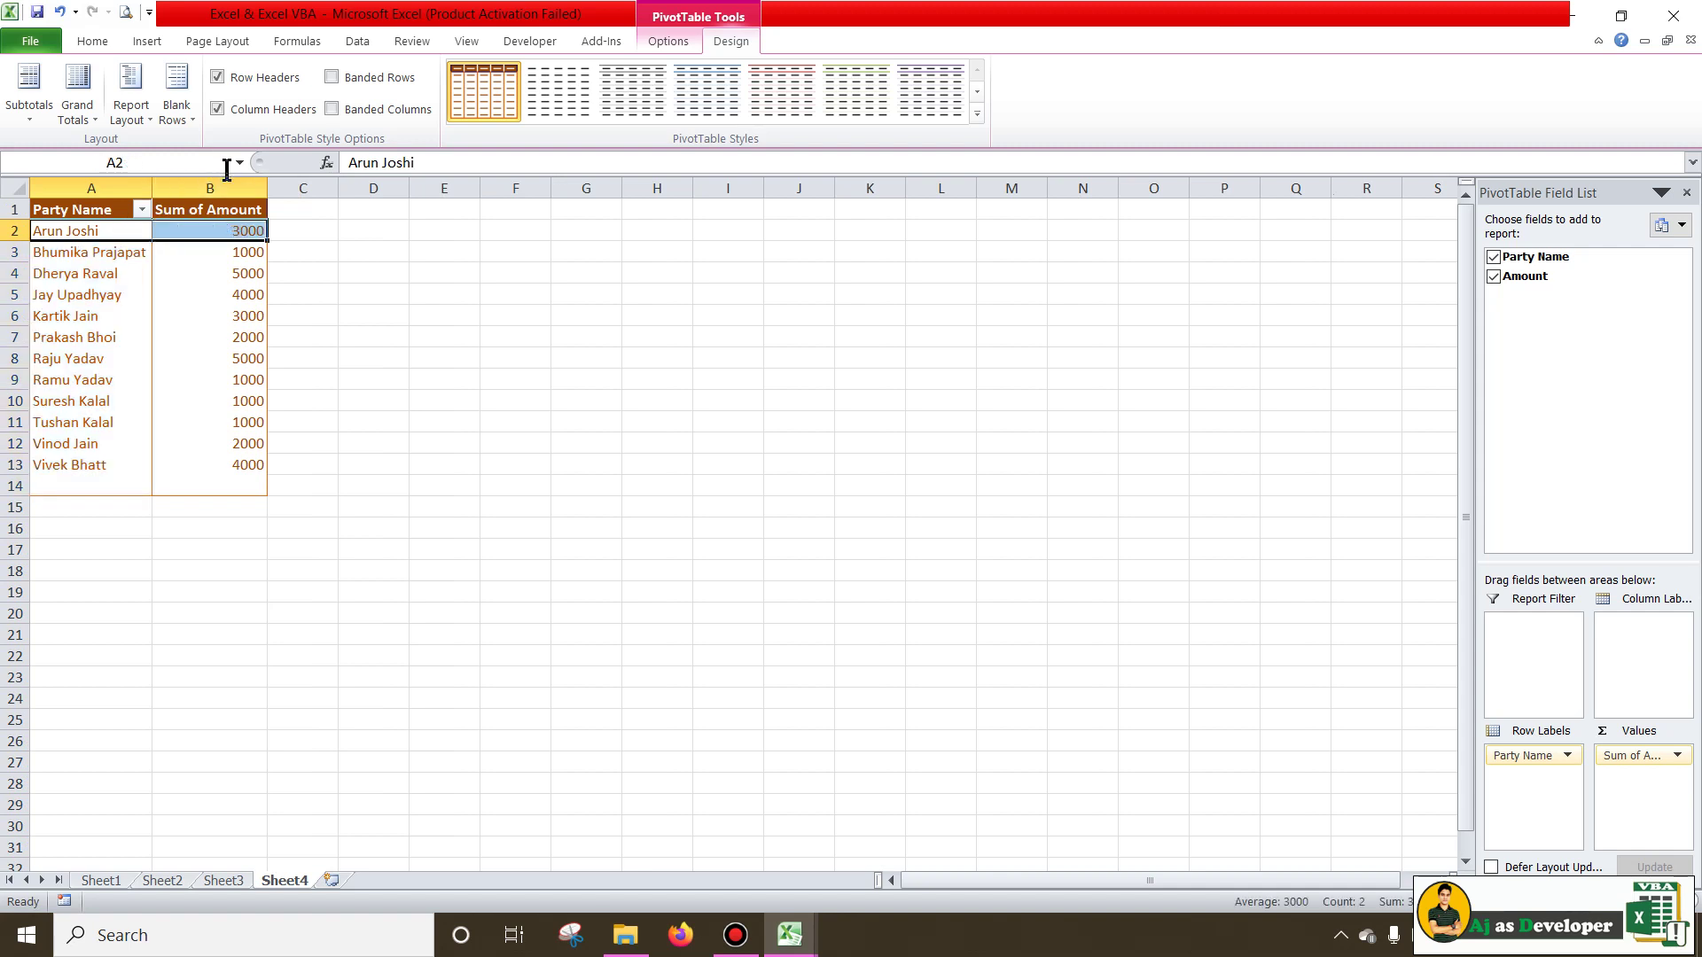
key("ctrl+shift+Down")
key("ctrl+shift+Down")
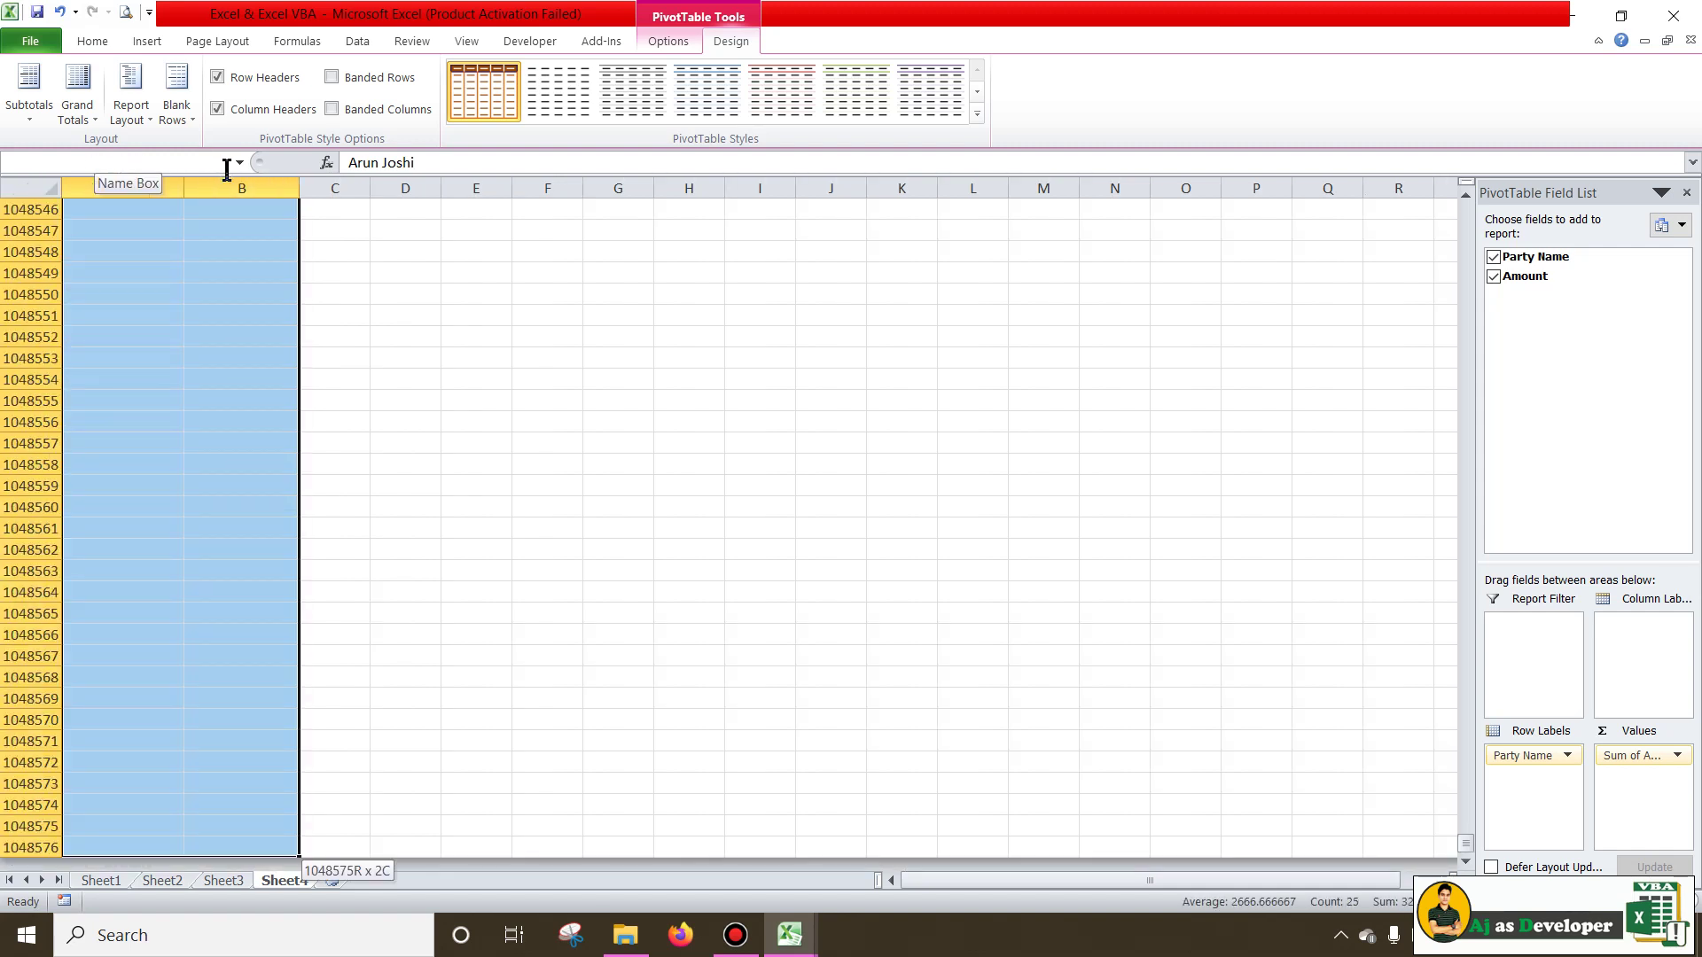
left_click(210, 161)
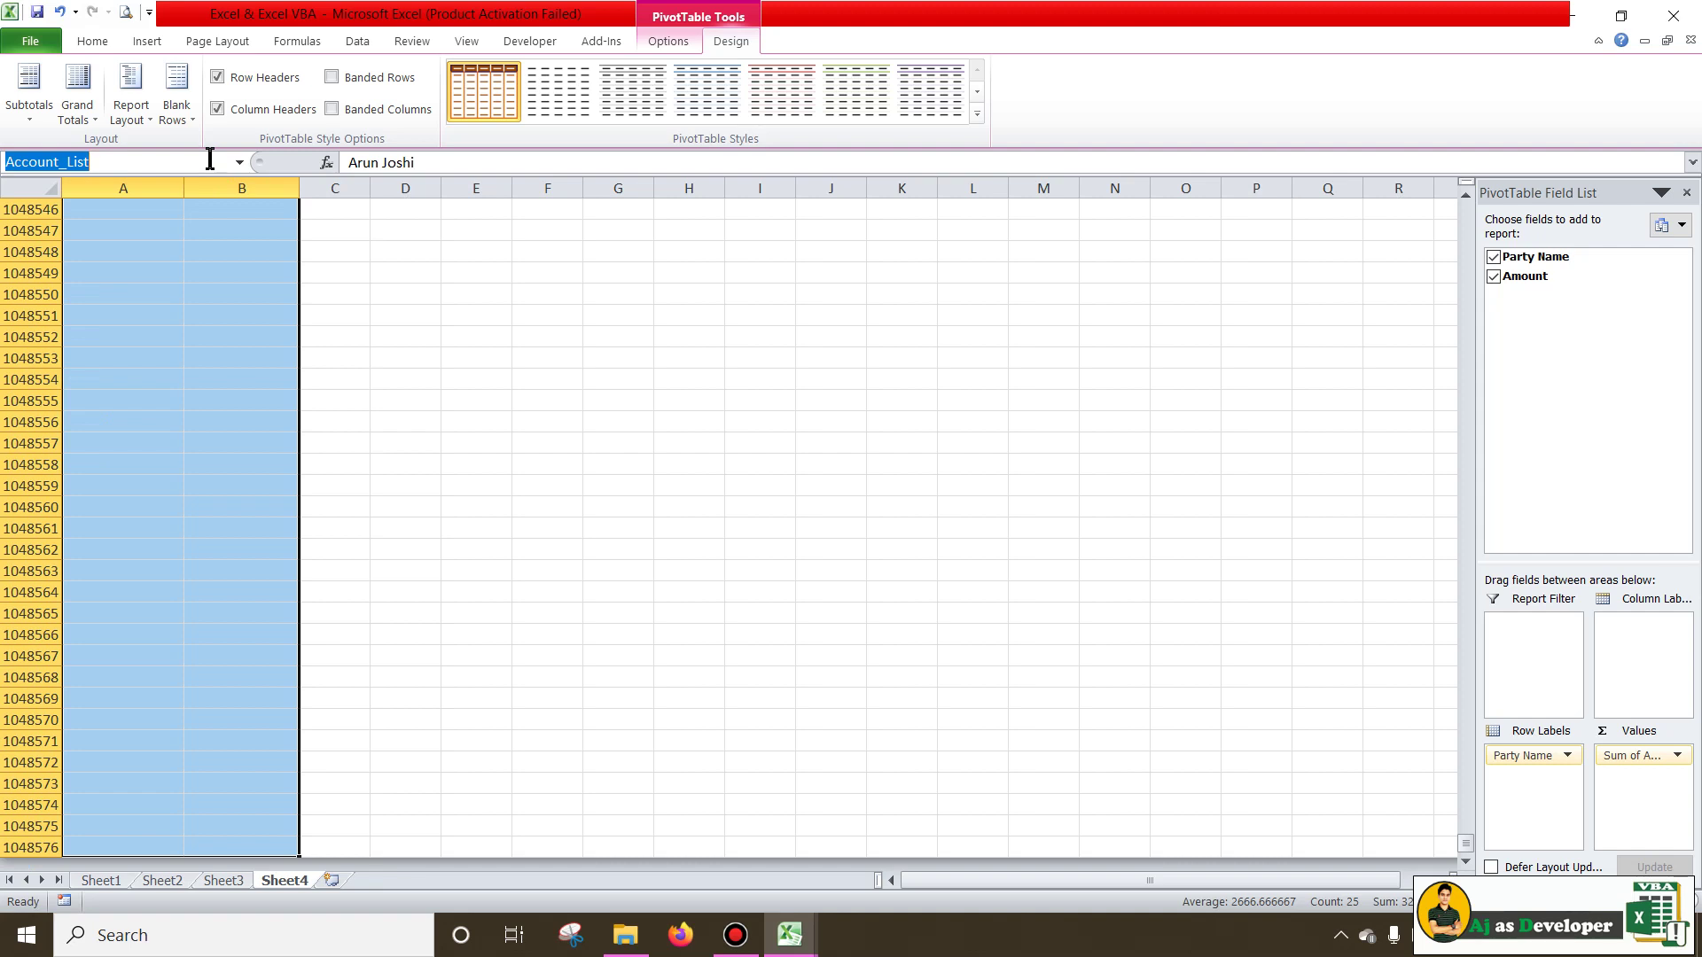
key("Return")
key("Down")
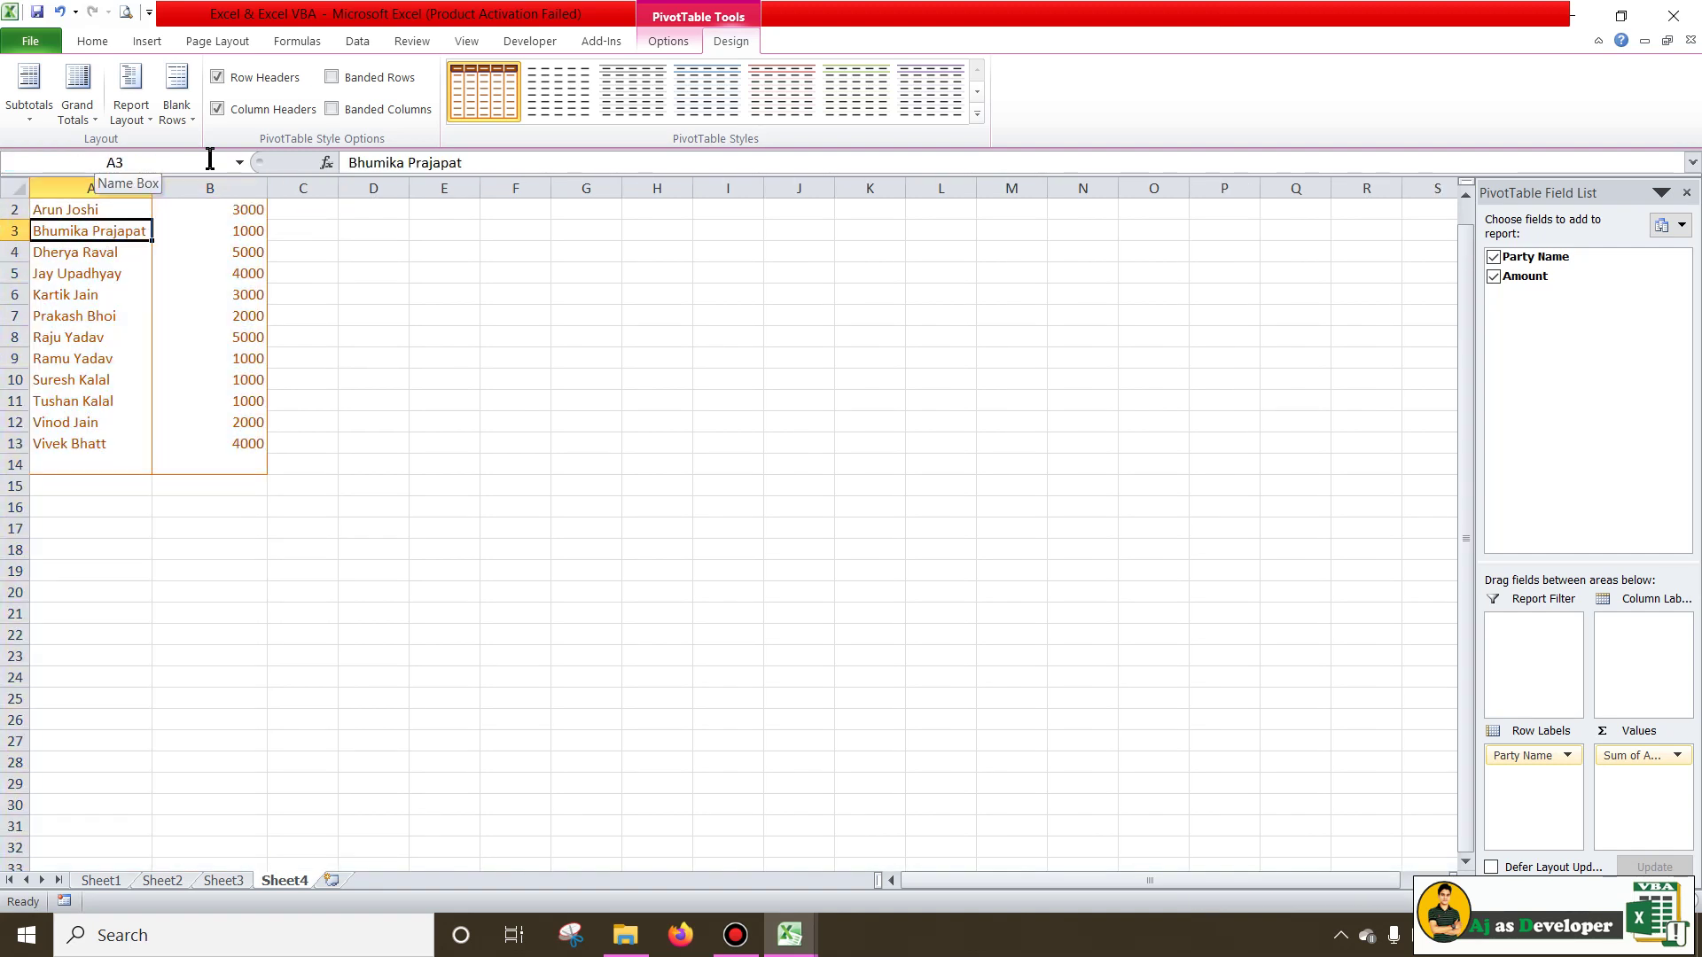
scroll(251, 304, "up", 1)
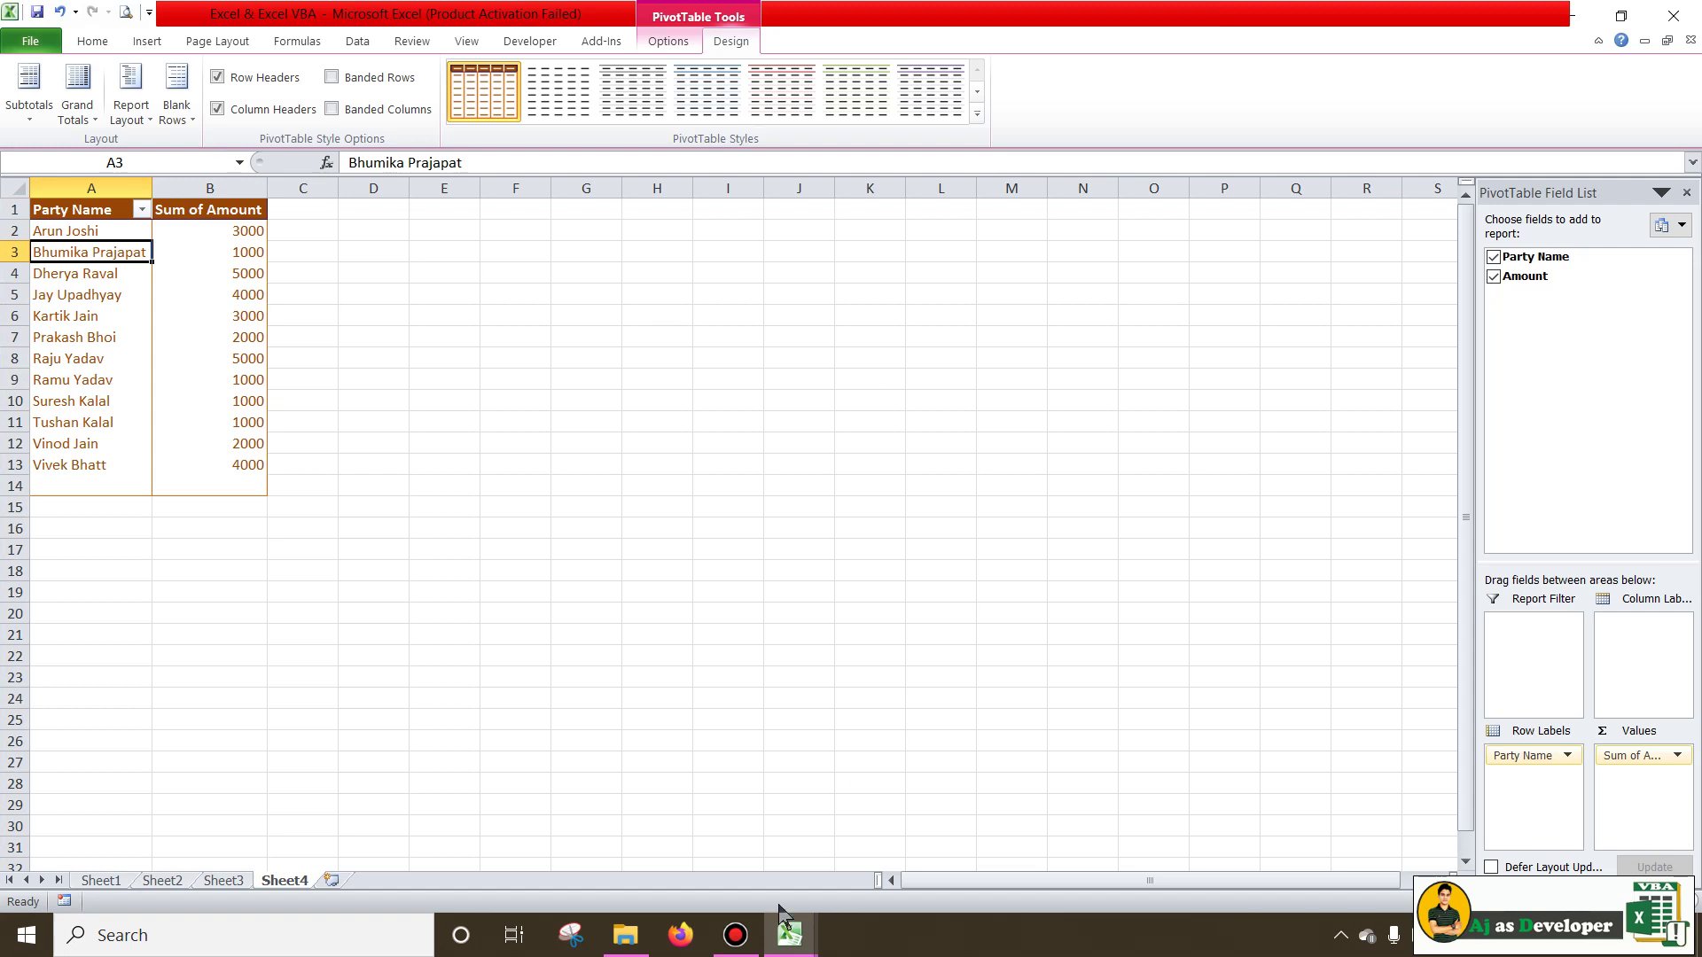
Set the Account List box's RowSource to Account_List in the VBA editor.
mouse_move(789, 934)
left_click(849, 867)
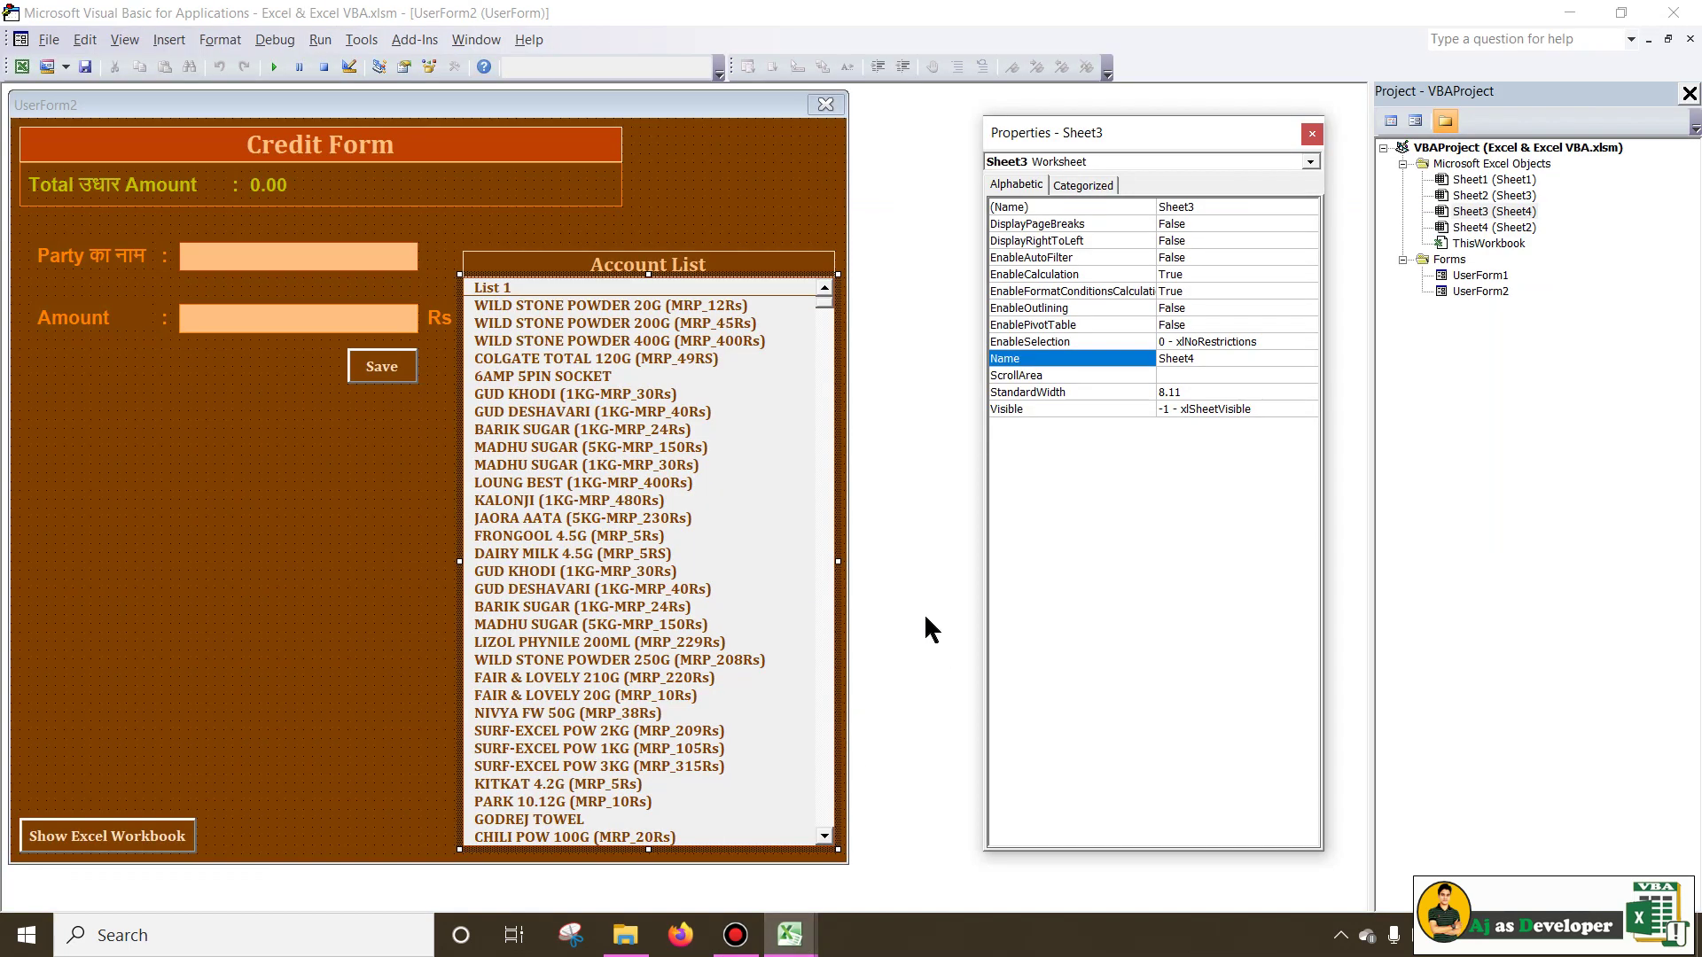
left_click(775, 213)
left_click(645, 354)
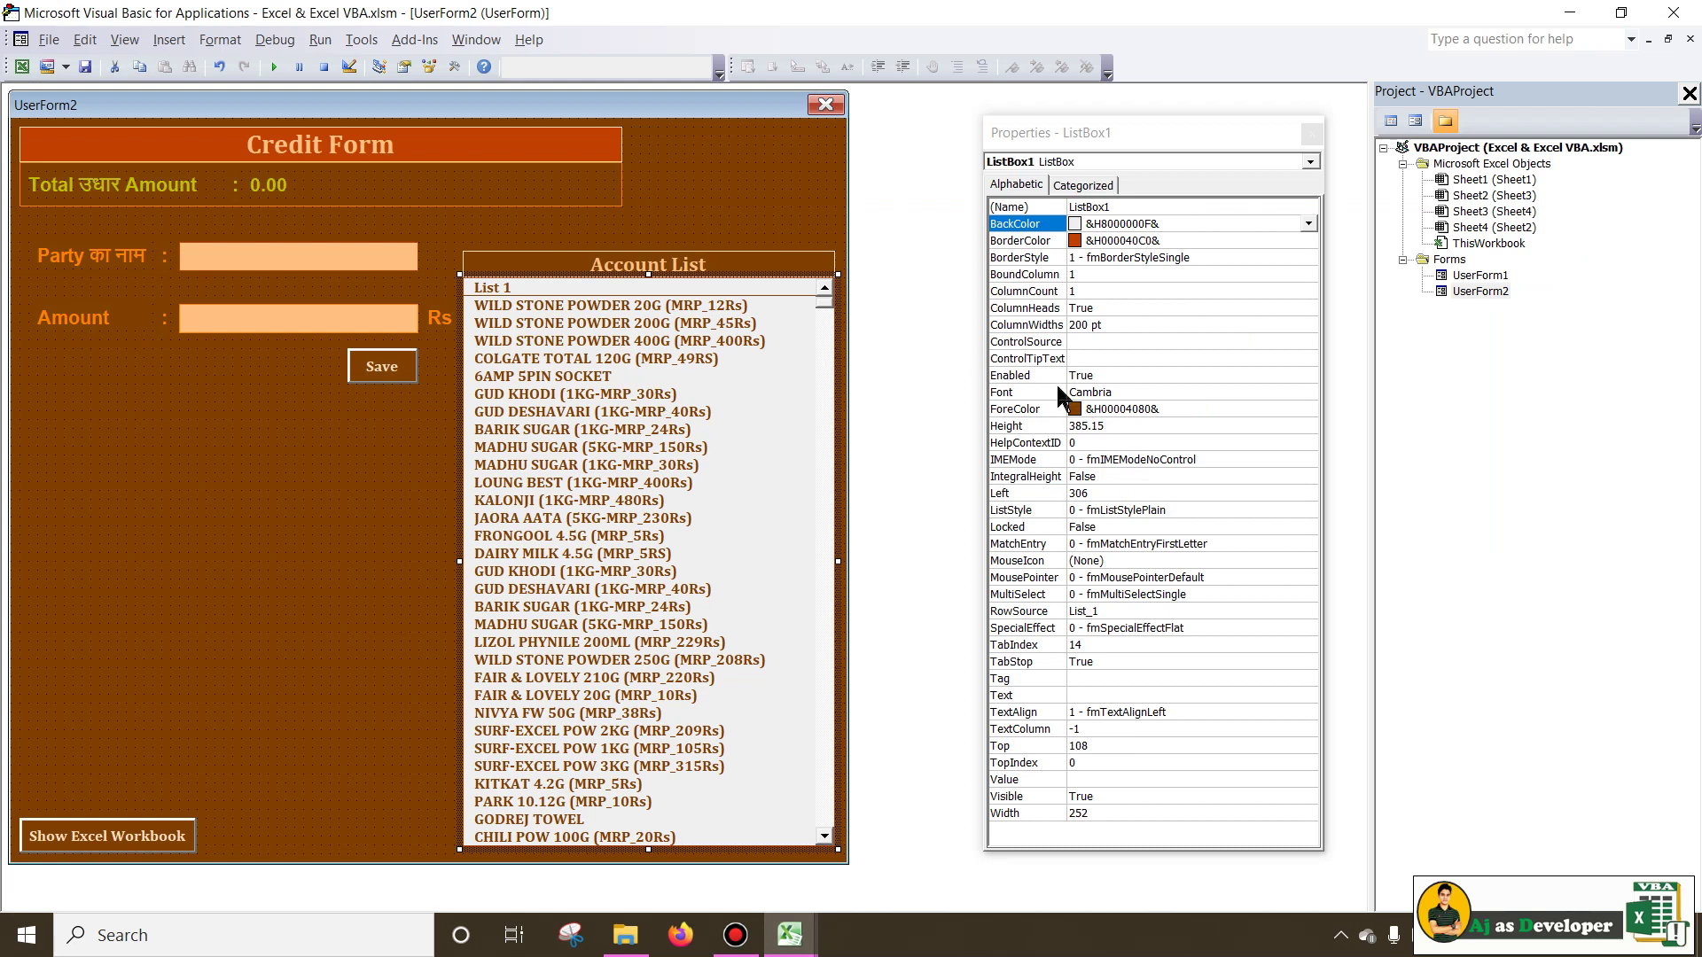
left_click(1020, 614)
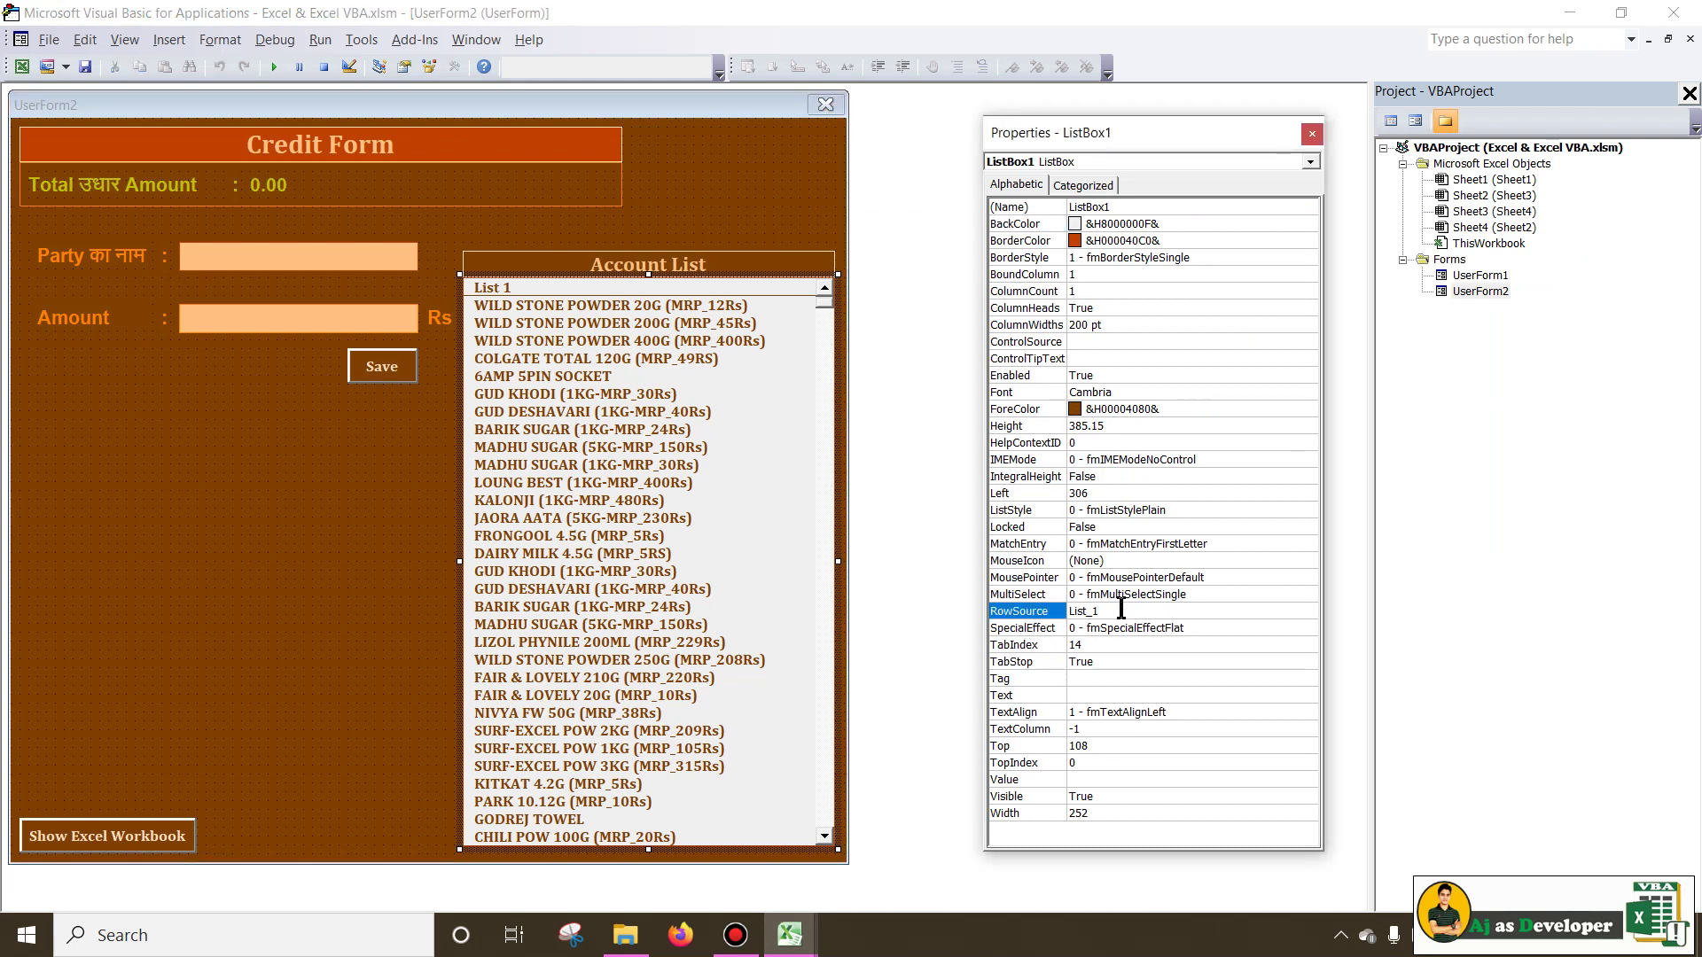
type("Account_List")
key("Return")
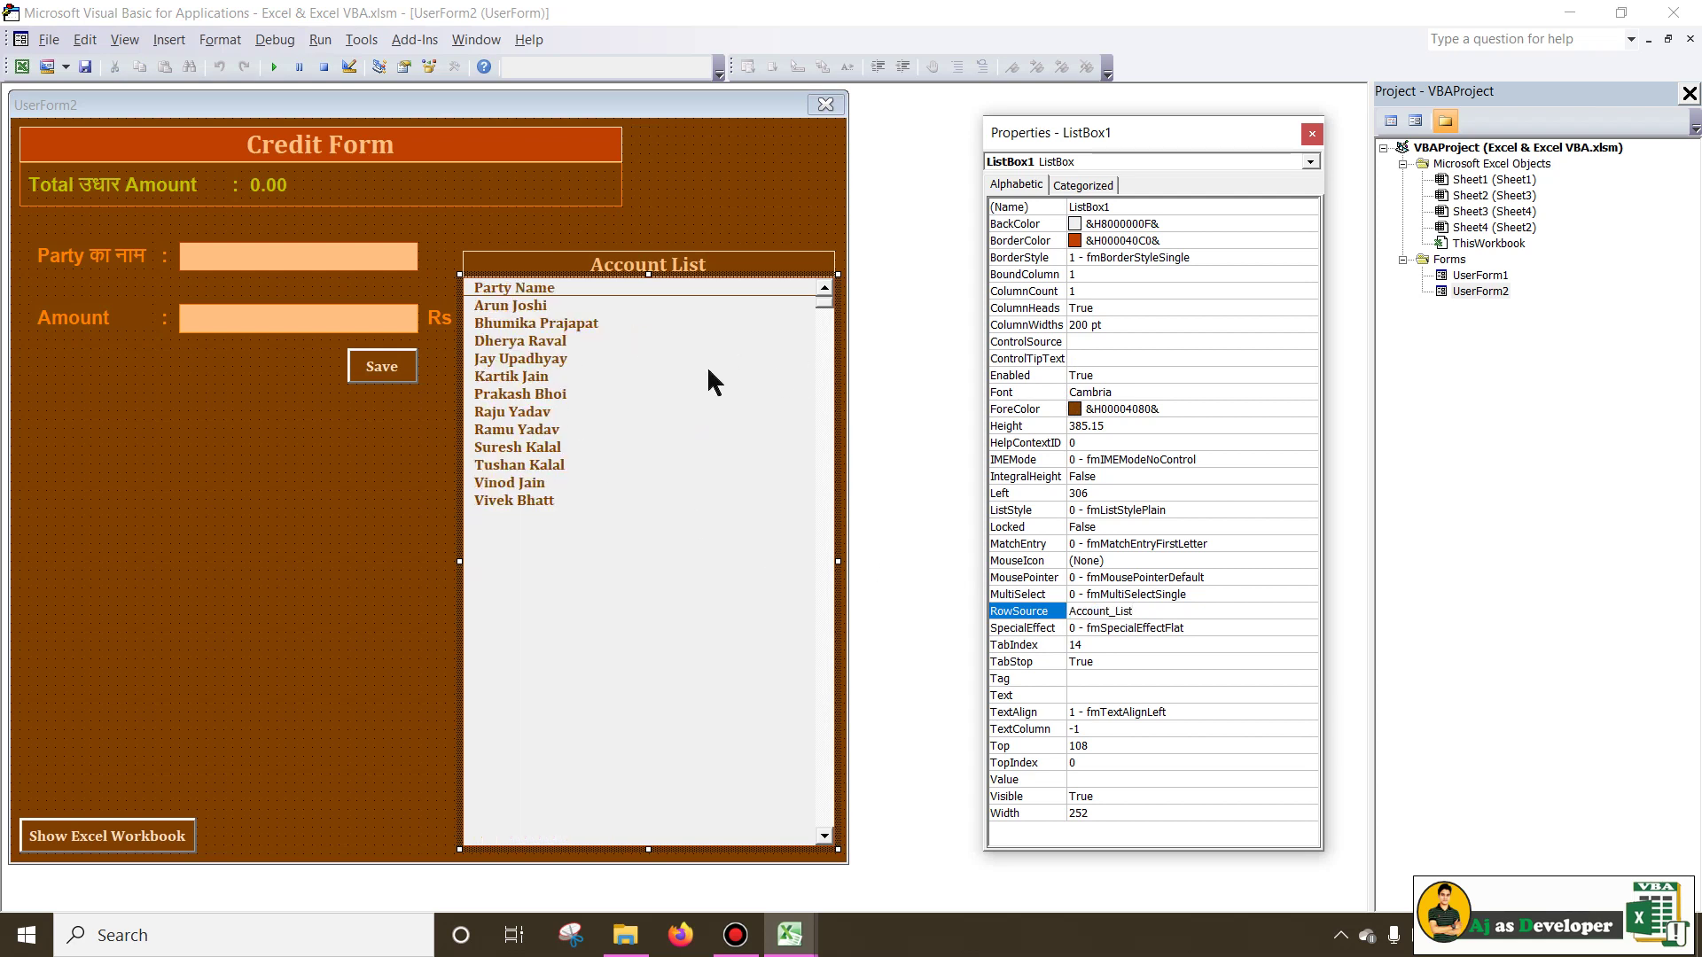
Set ColumnCount to 2 and ColumnWidths to 150 pt;70 pt.
left_click(1034, 291)
type("2")
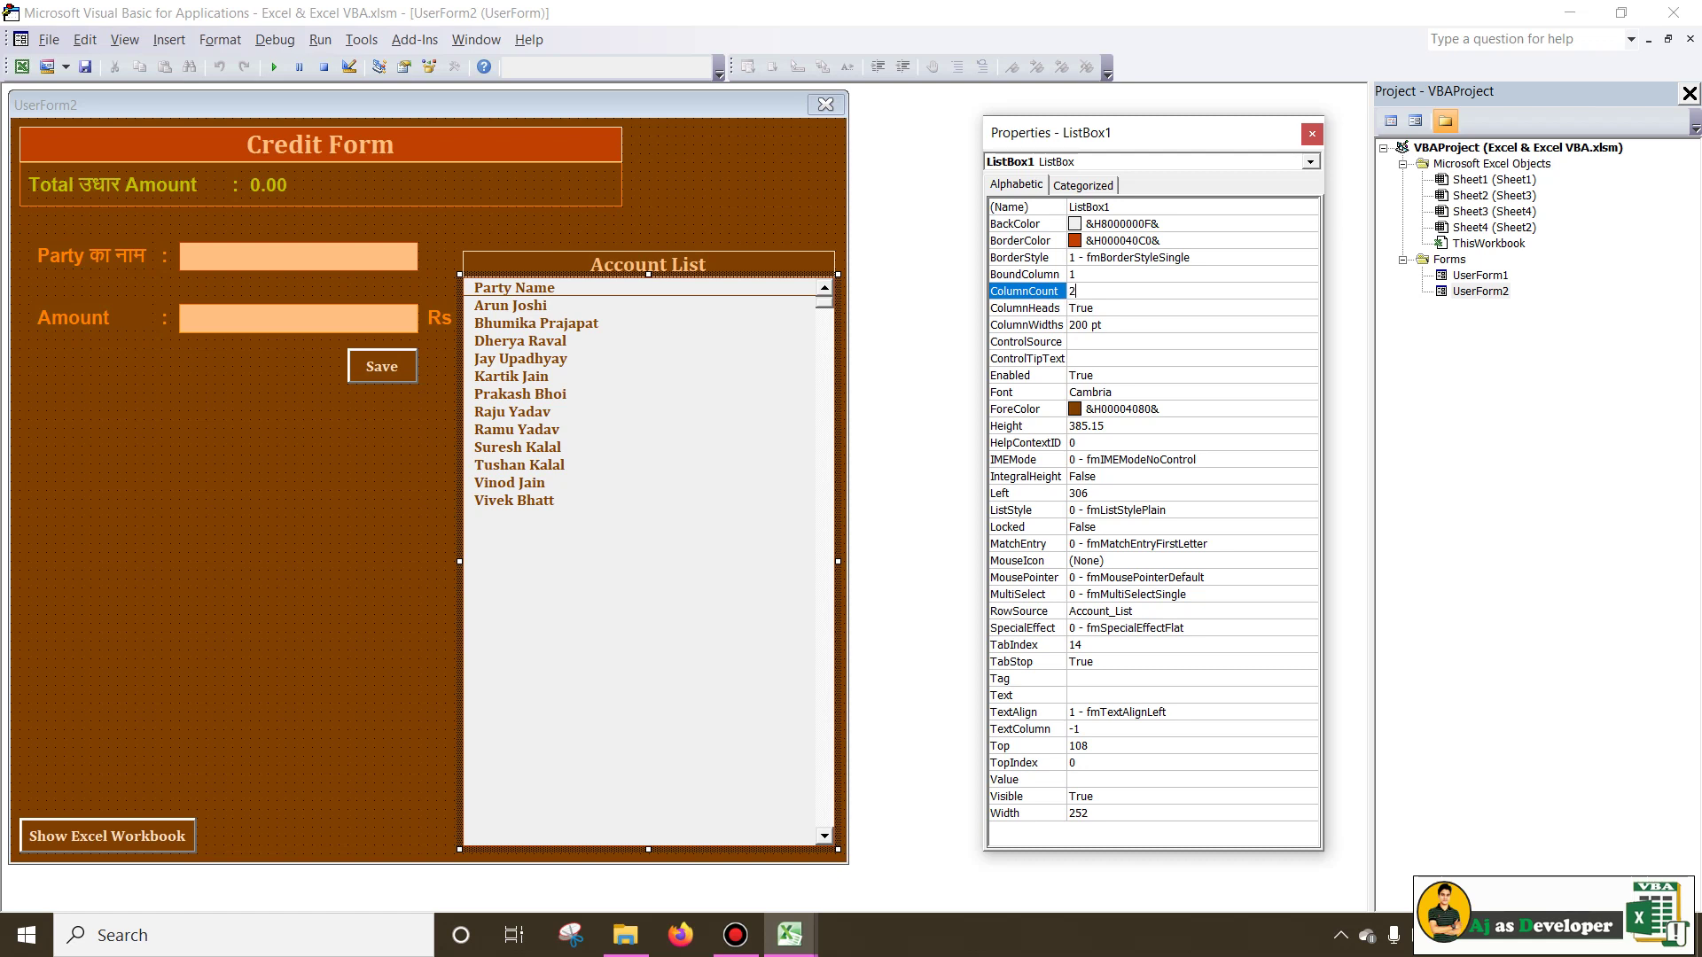
key("Return")
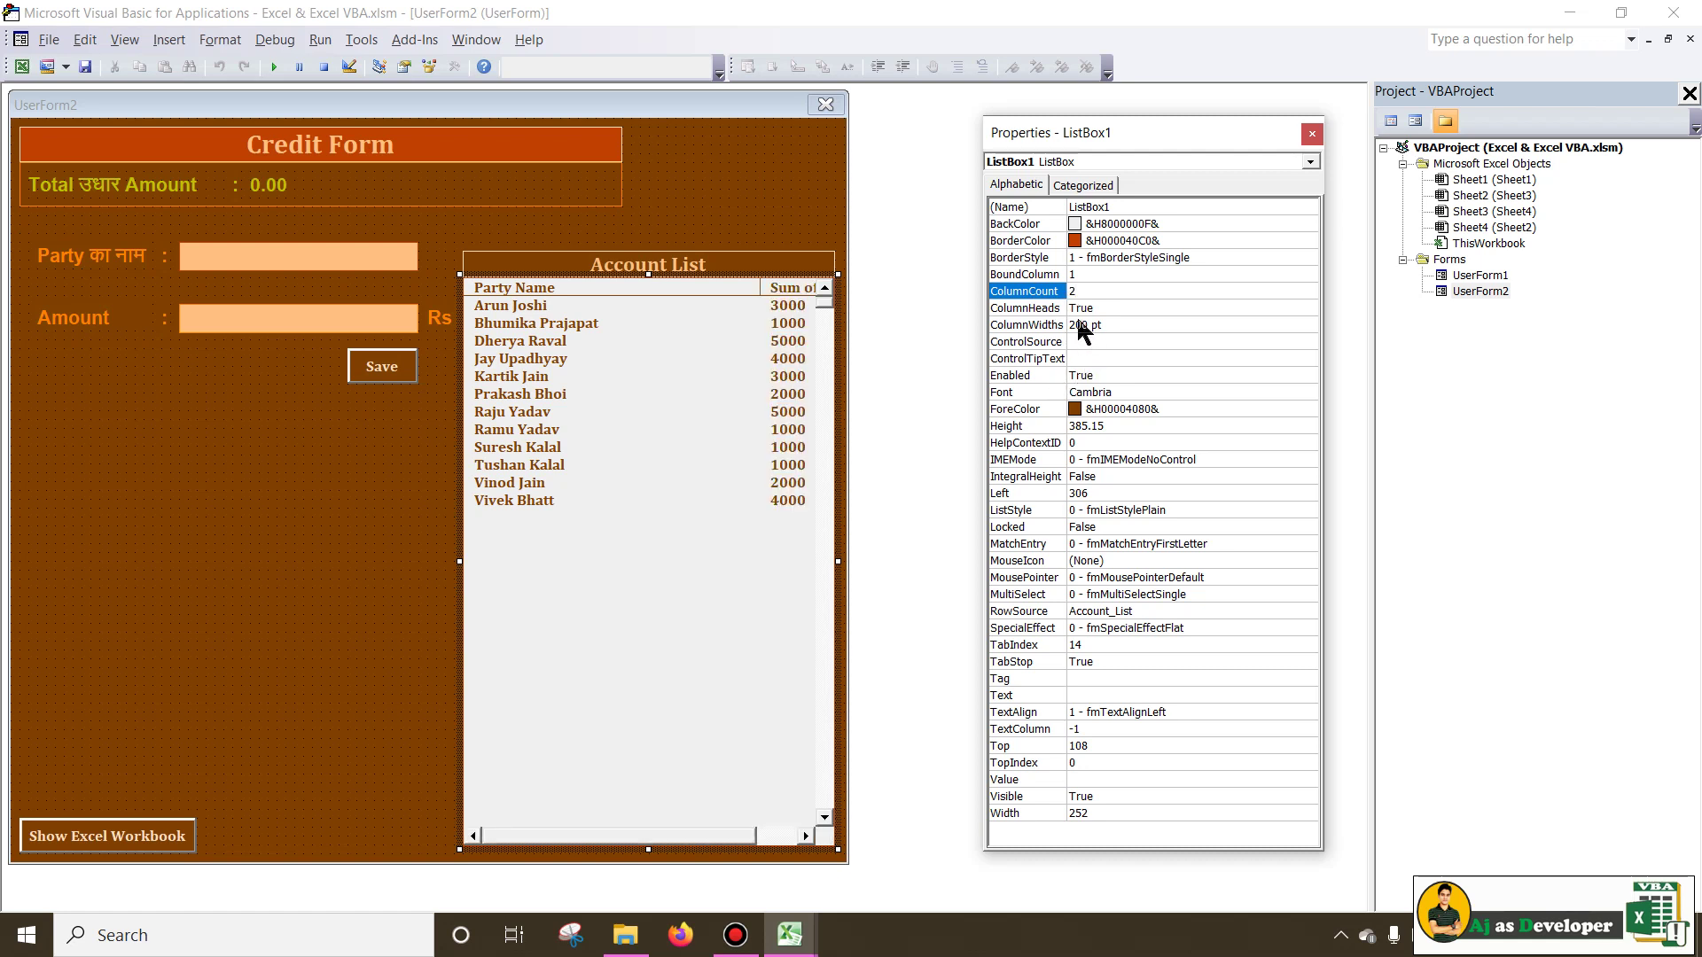
left_click(1081, 326)
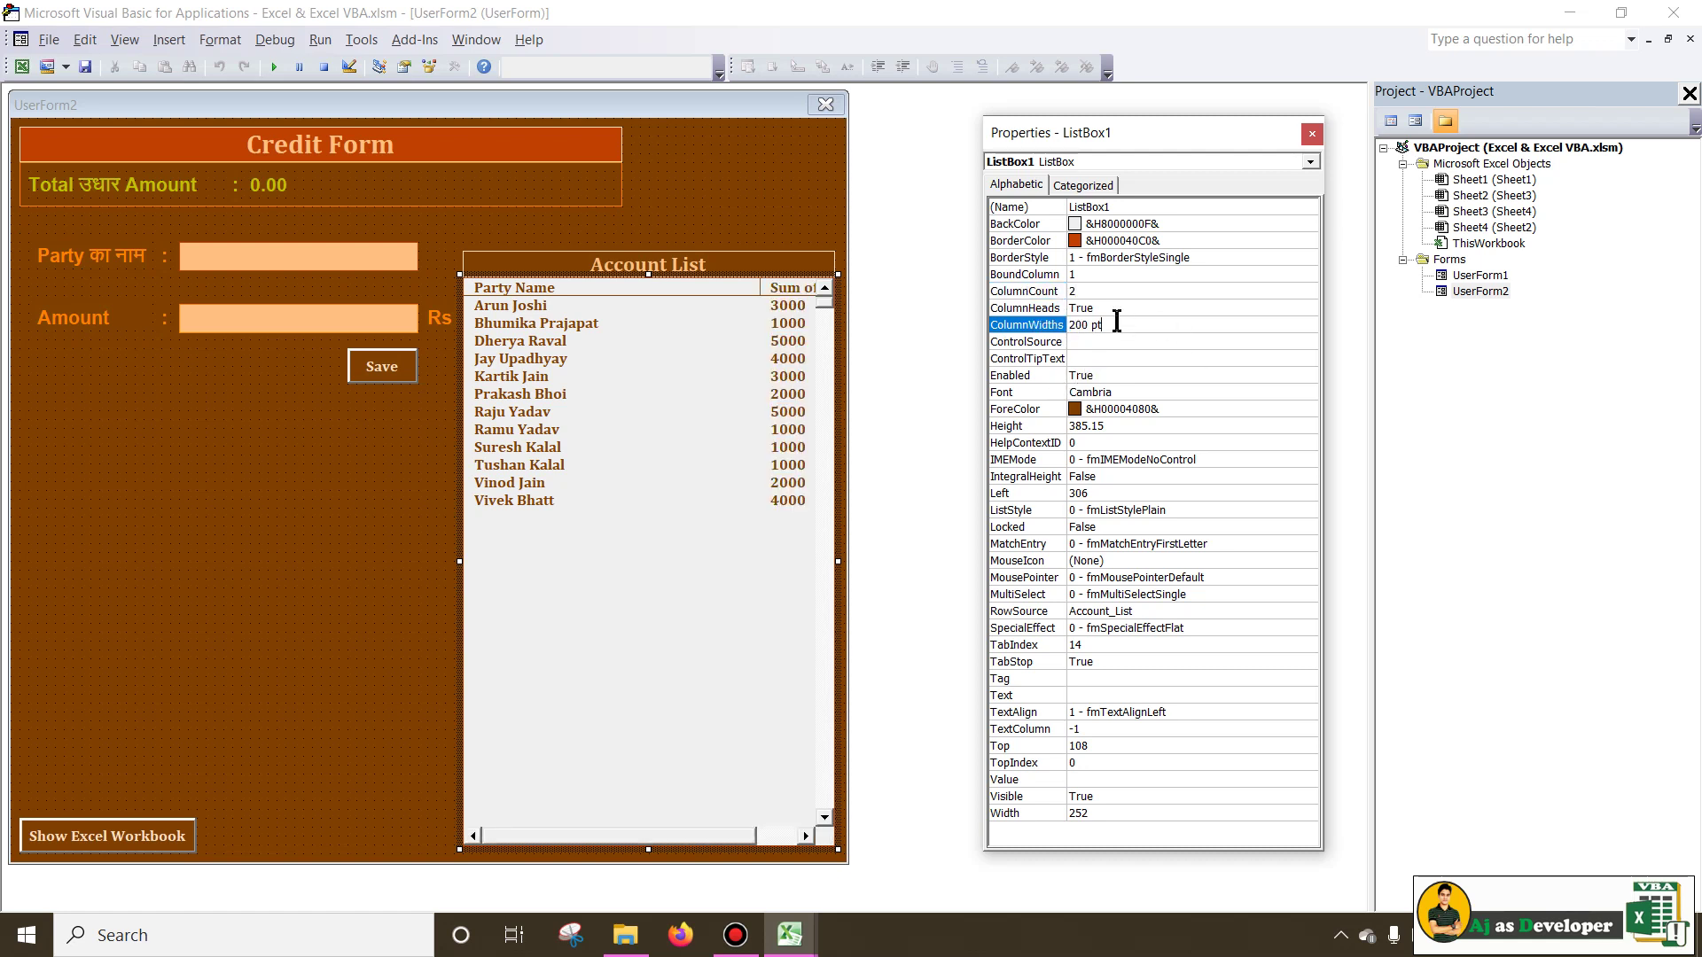
left_click_drag(1084, 325, 1068, 325)
type("15")
key("Return")
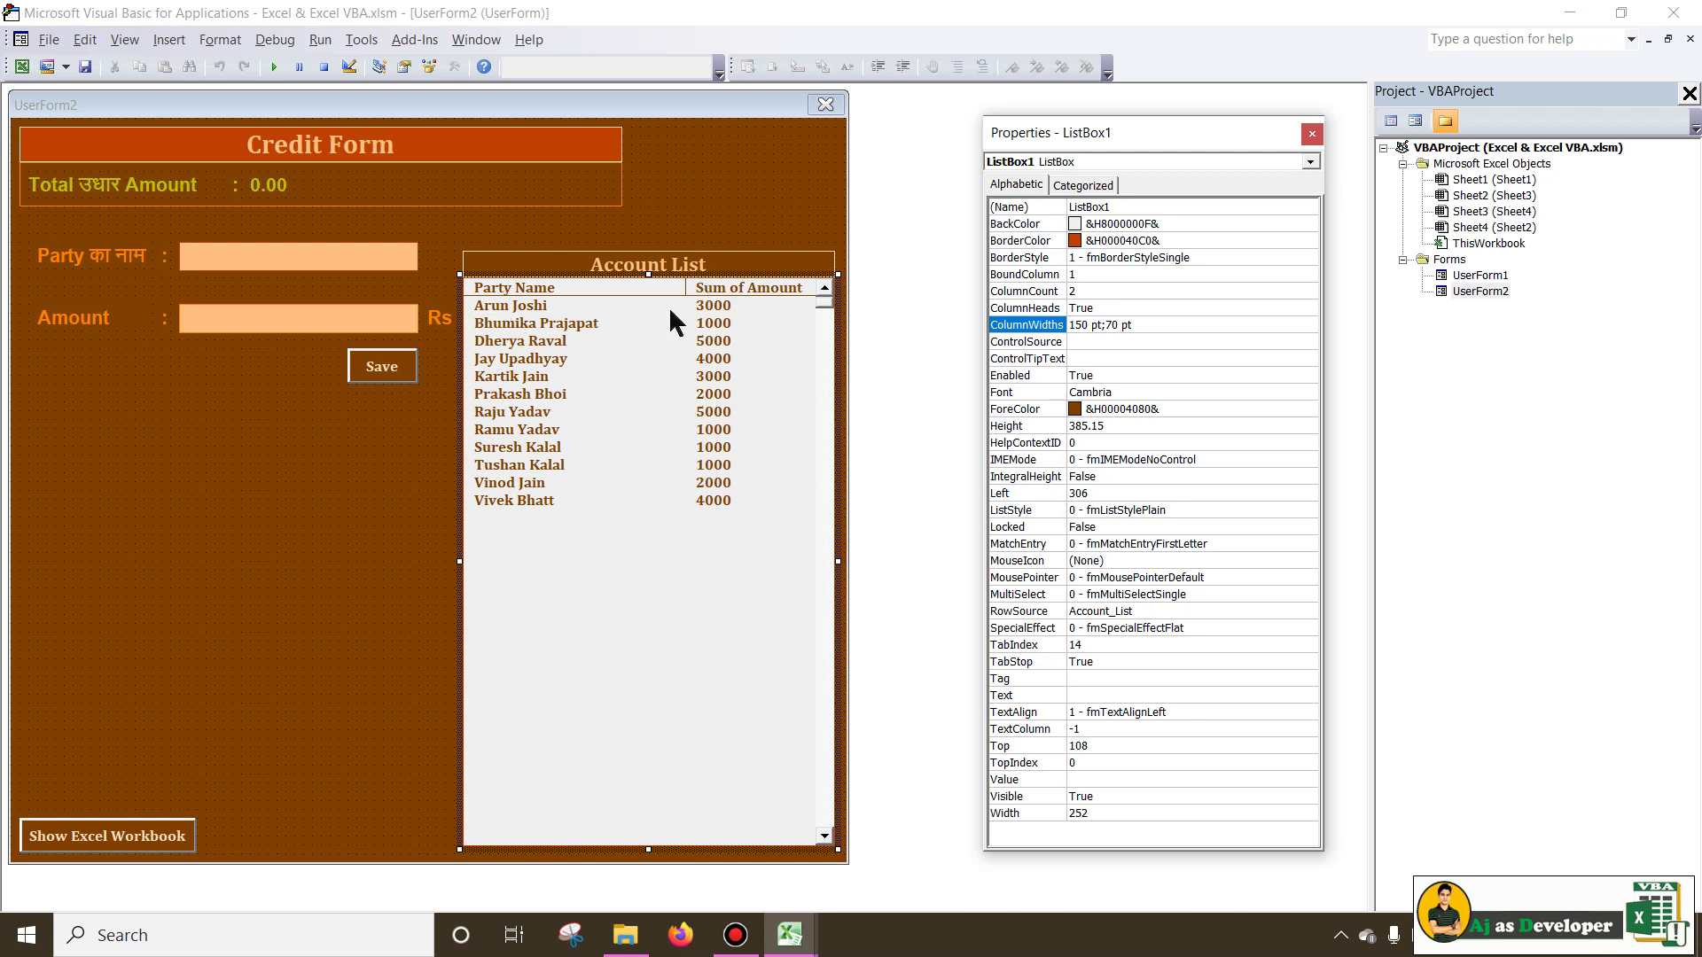
Reselect the Account List box and the form in the designer.
left_click(688, 188)
left_click(643, 376)
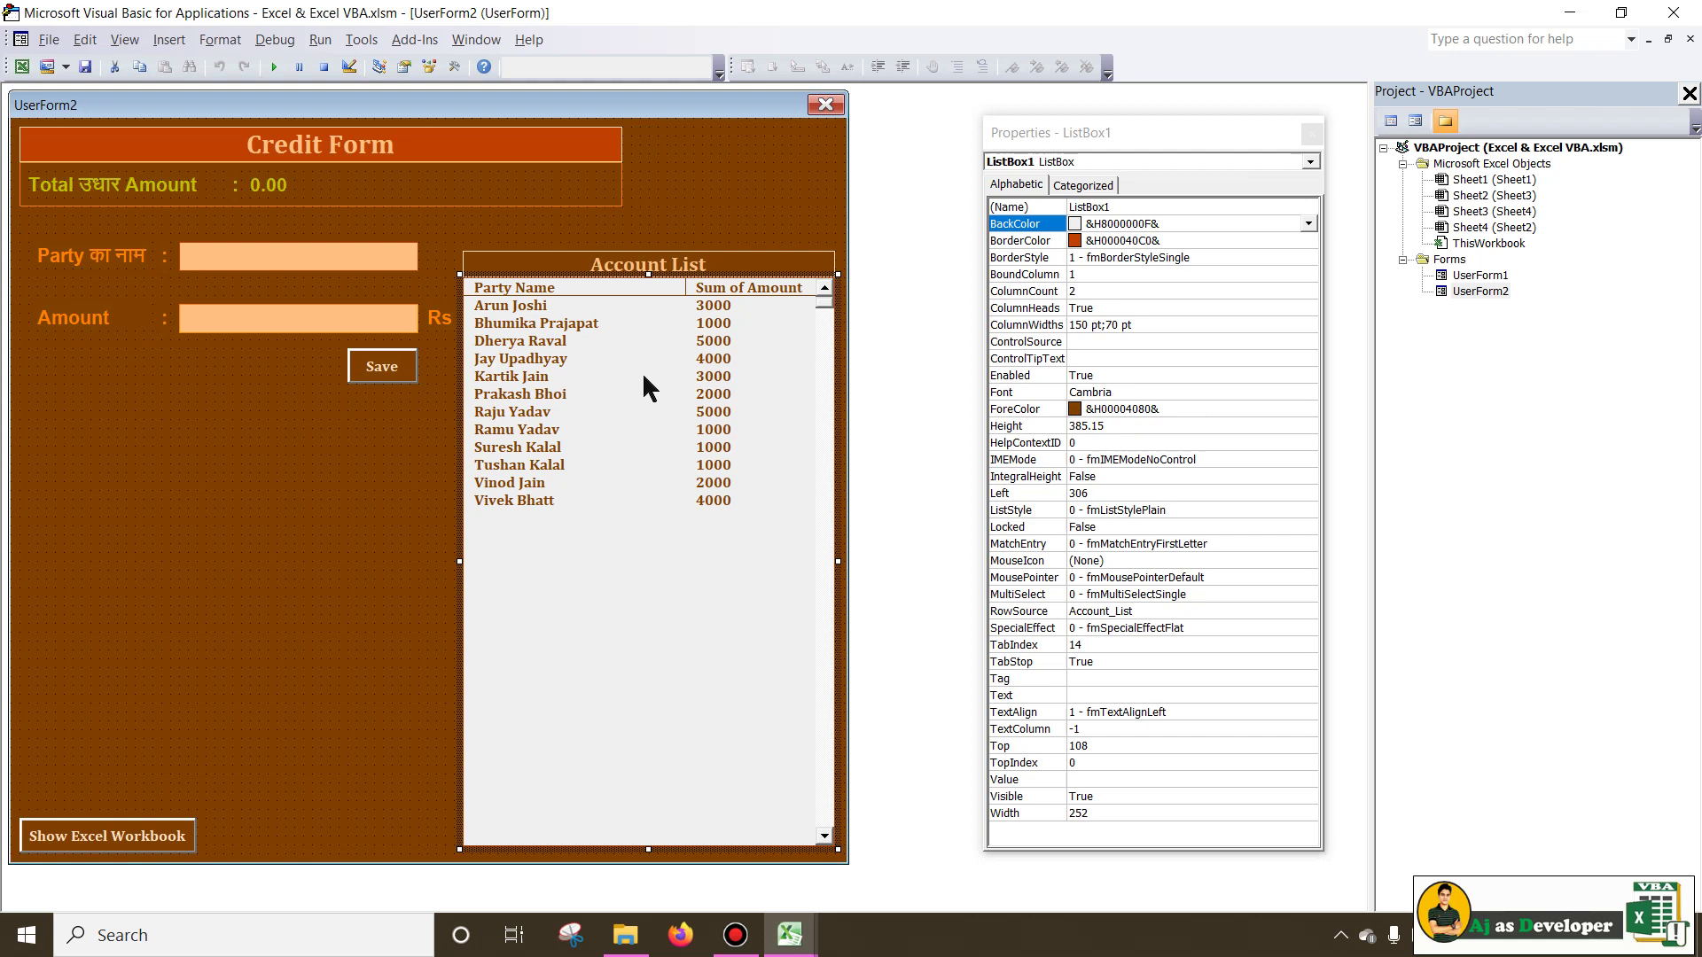
left_click(776, 197)
left_click(748, 380)
Set the Account List BackColor to light orange (&H0080C0FF&) from the Palette.
left_click(1308, 224)
left_click(1177, 246)
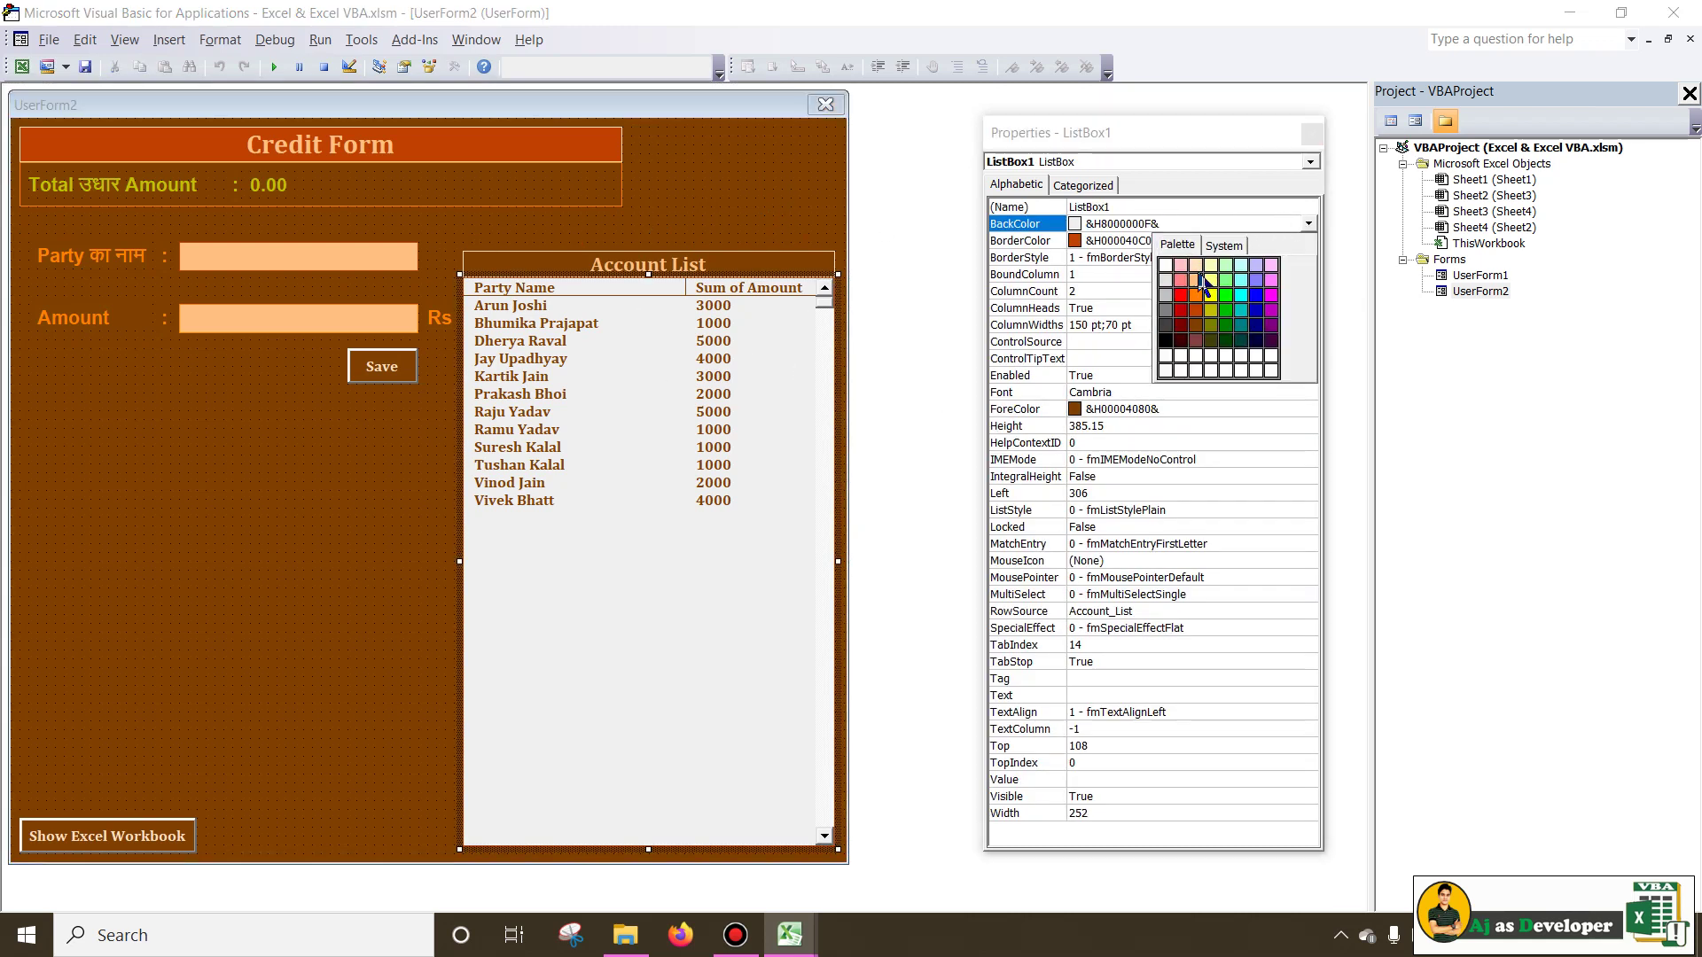
left_click(1196, 266)
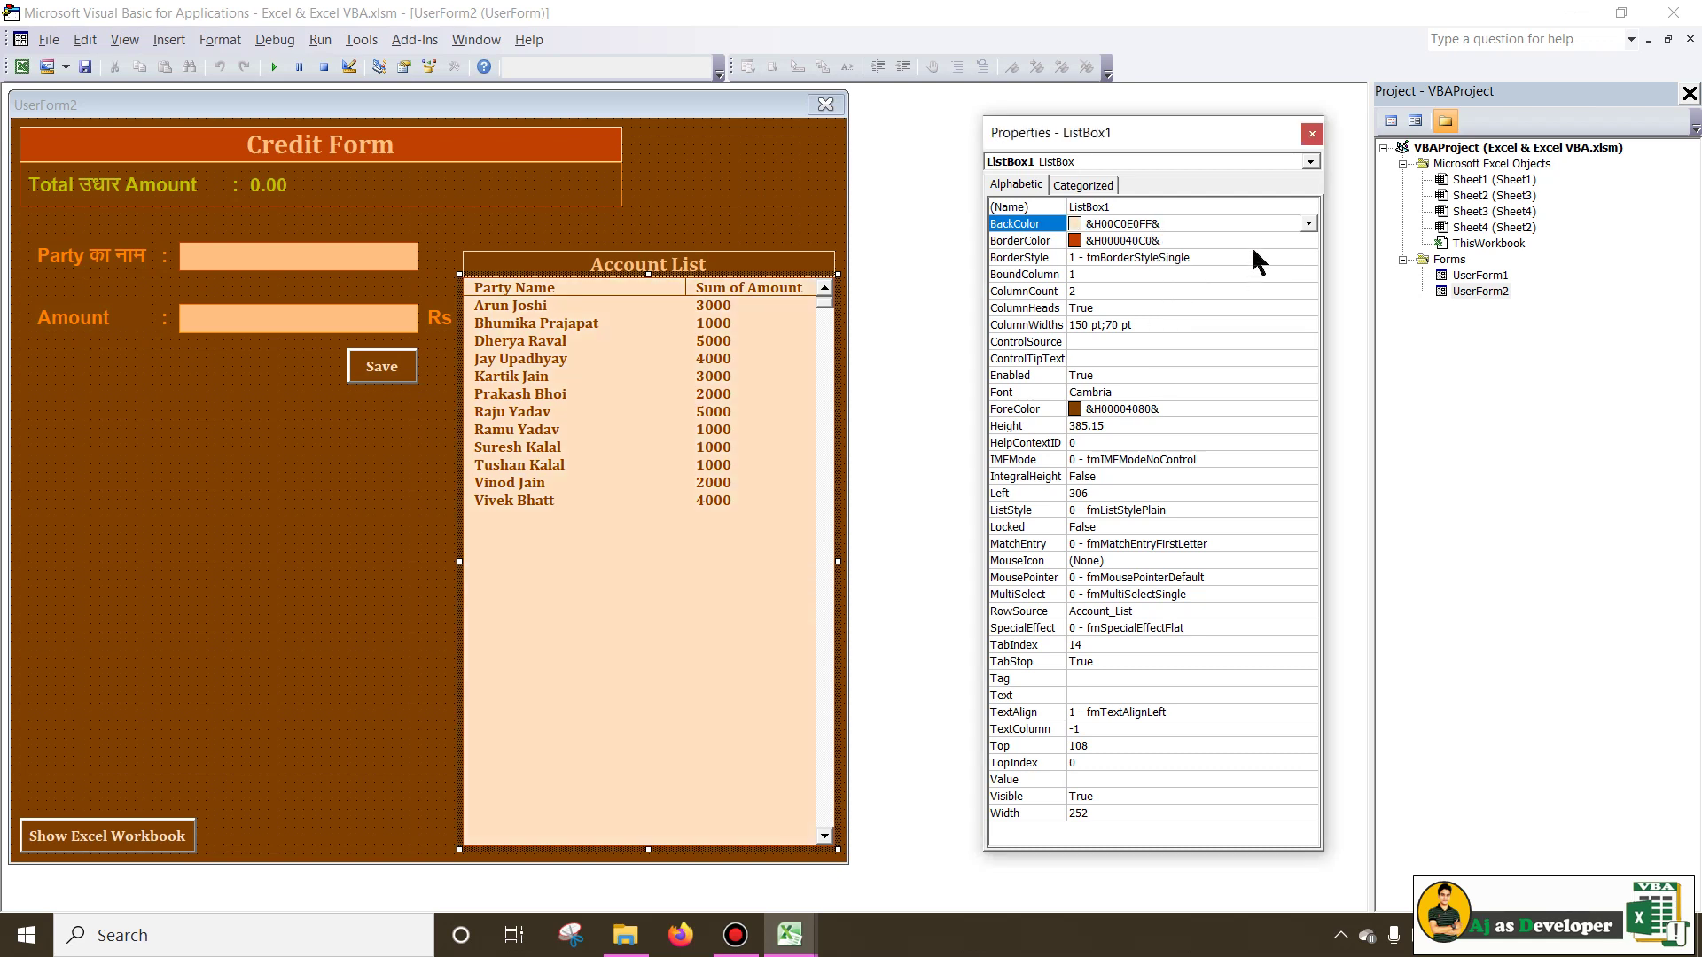
left_click(1309, 224)
left_click(1197, 280)
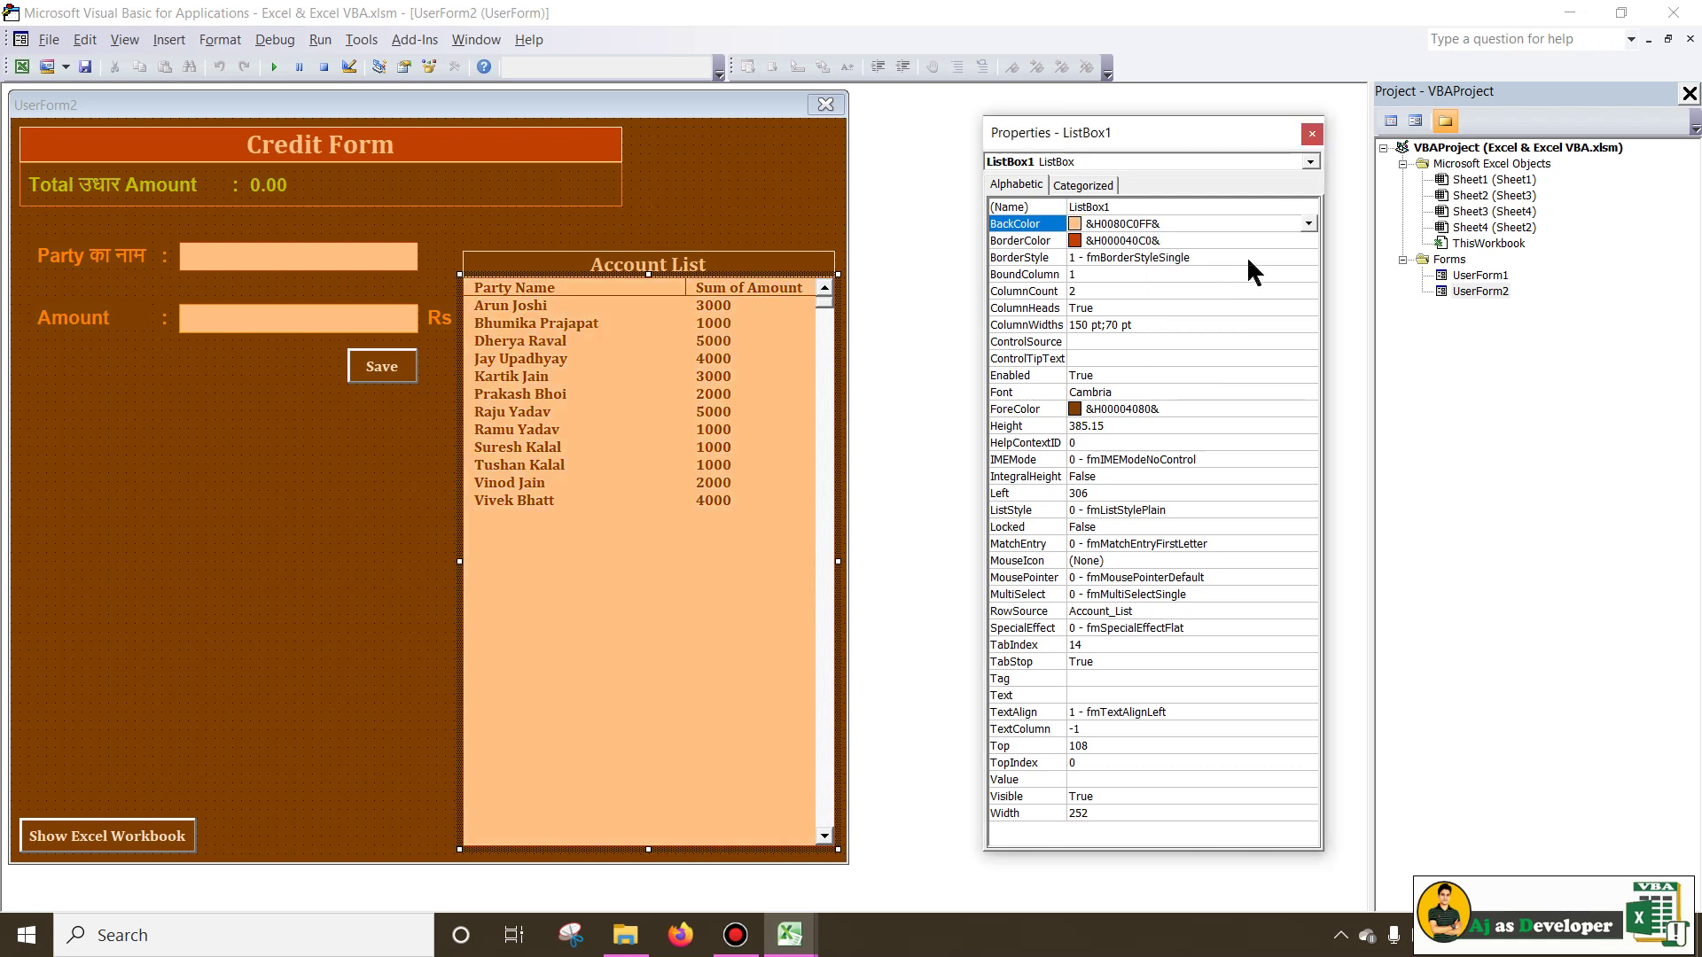
left_click(696, 202)
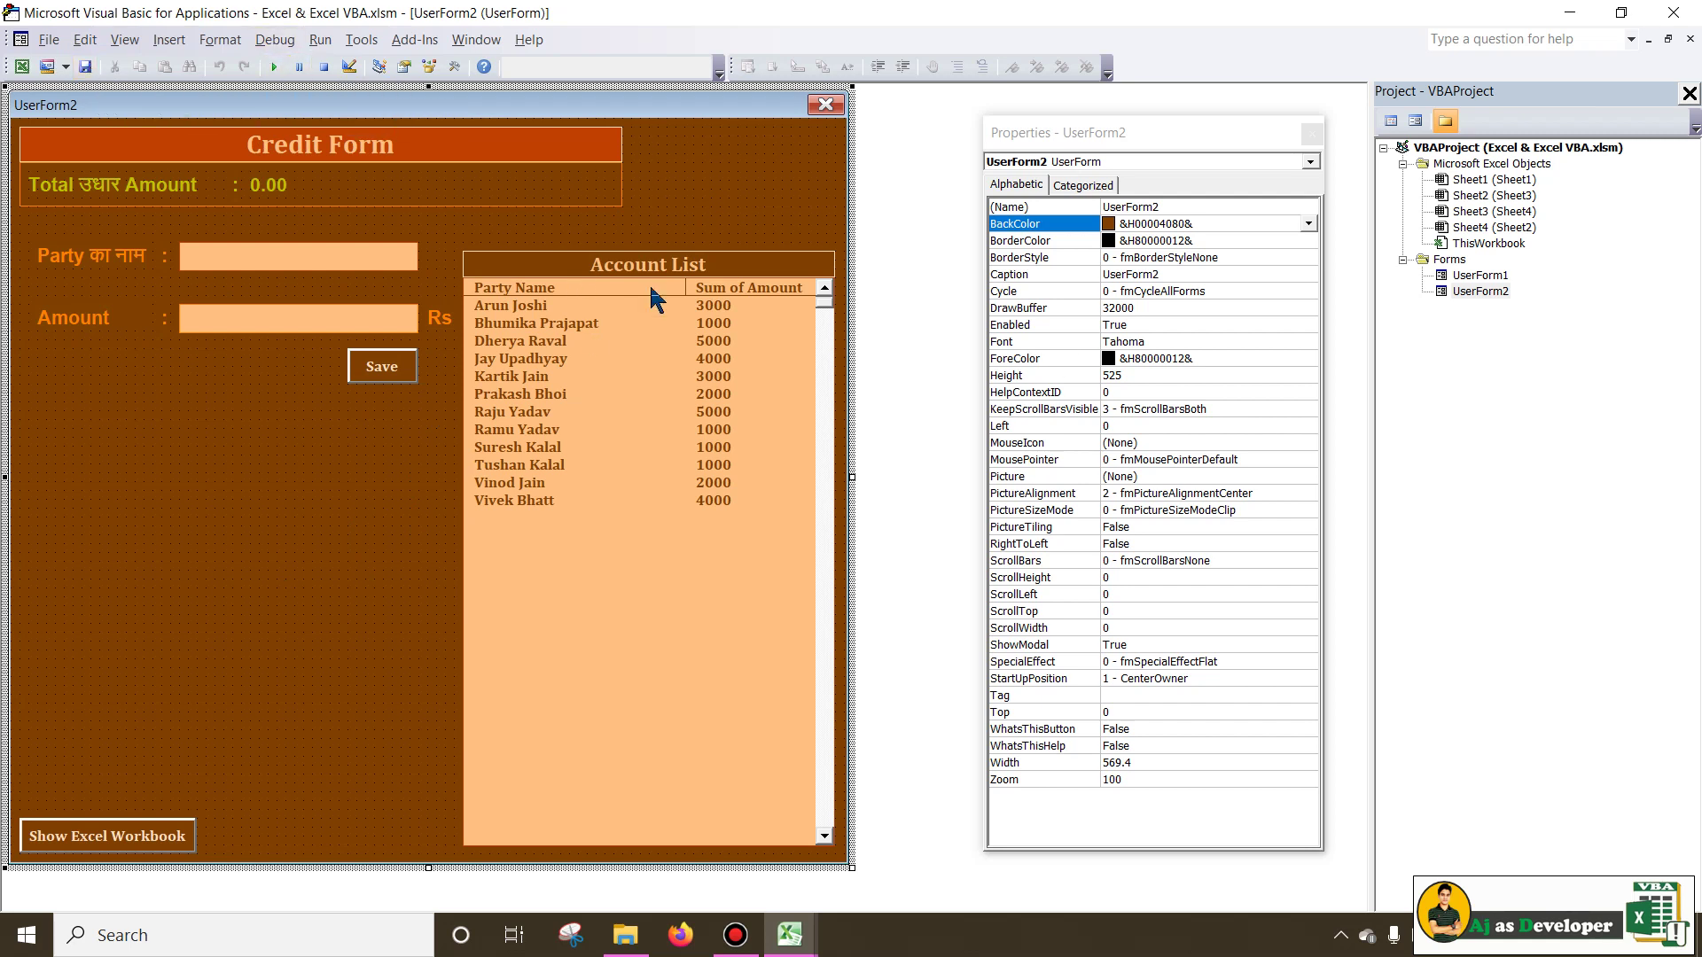
Run the Credit Form, save a 2000 Rs credit for the first party (total 34000 Rs), and close it.
left_click(273, 66)
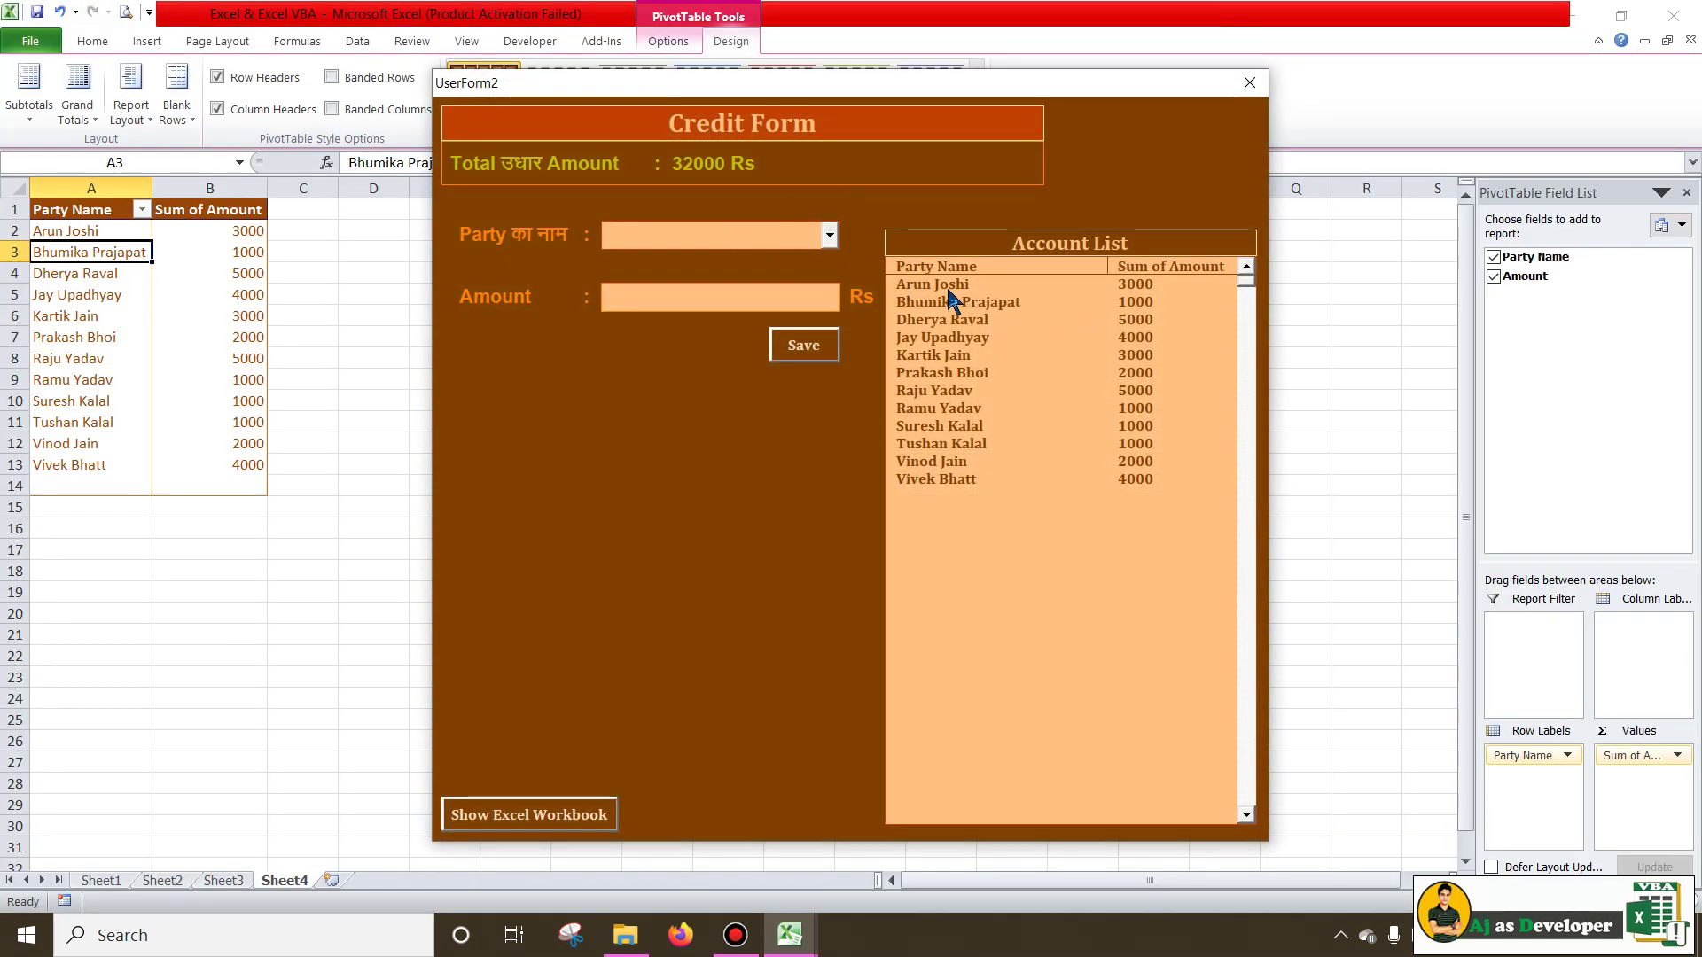
left_click(941, 286)
left_click(773, 237)
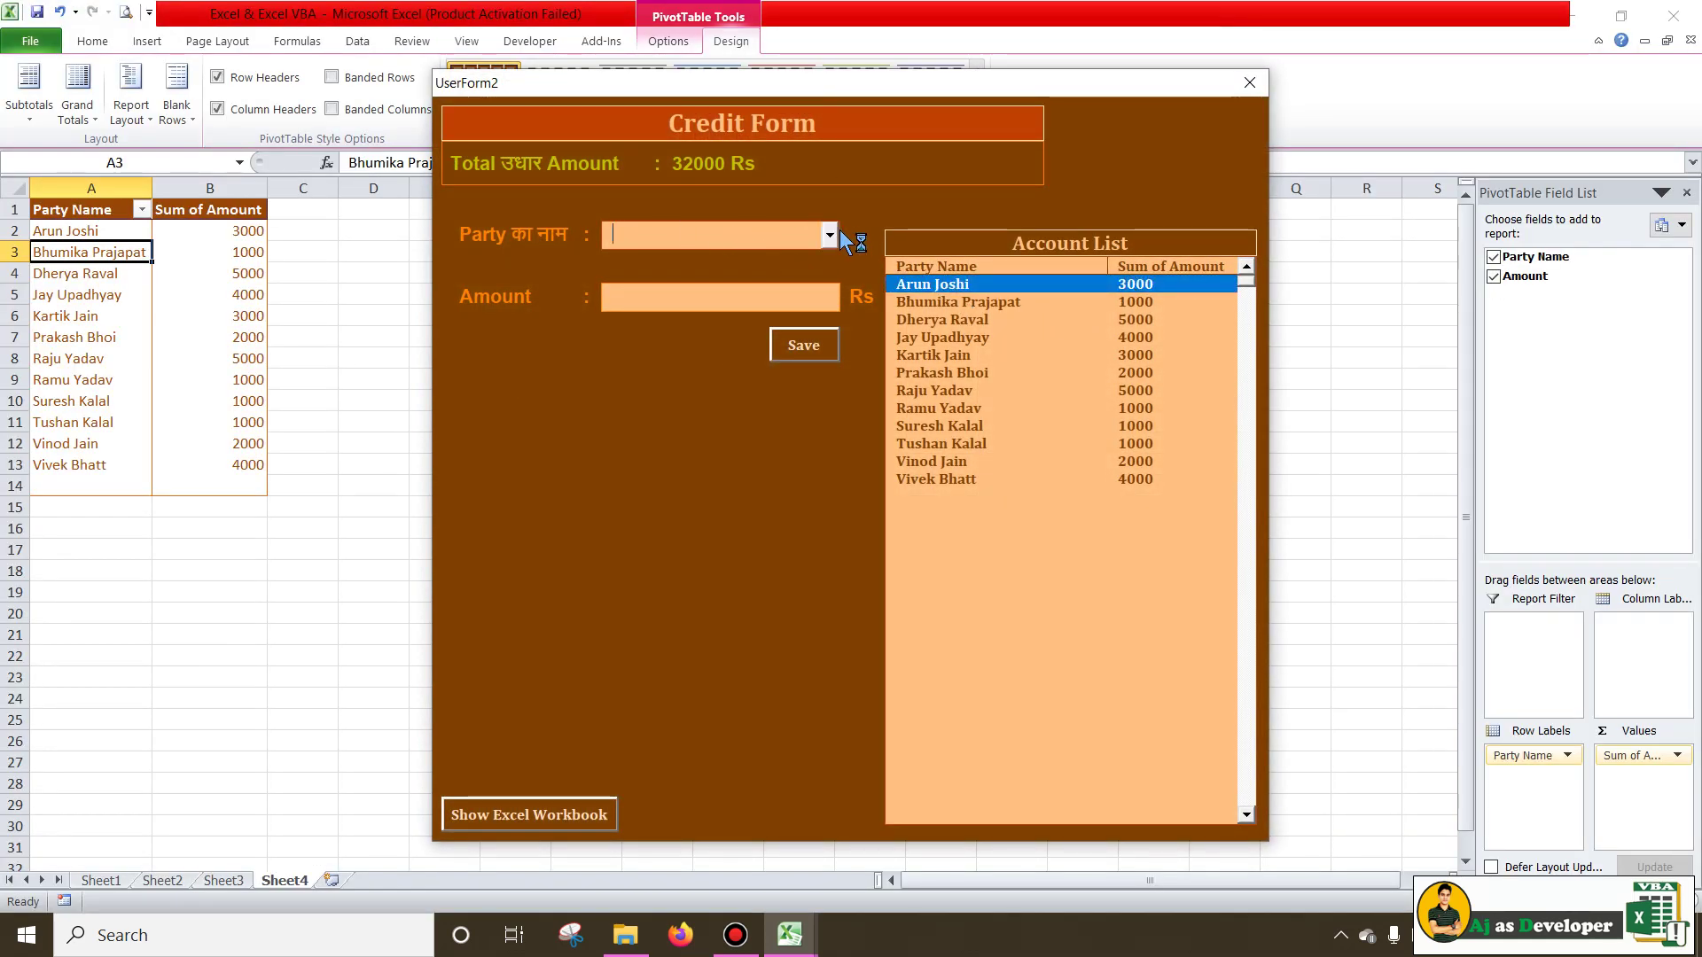
left_click(830, 236)
type("Arun Joshi")
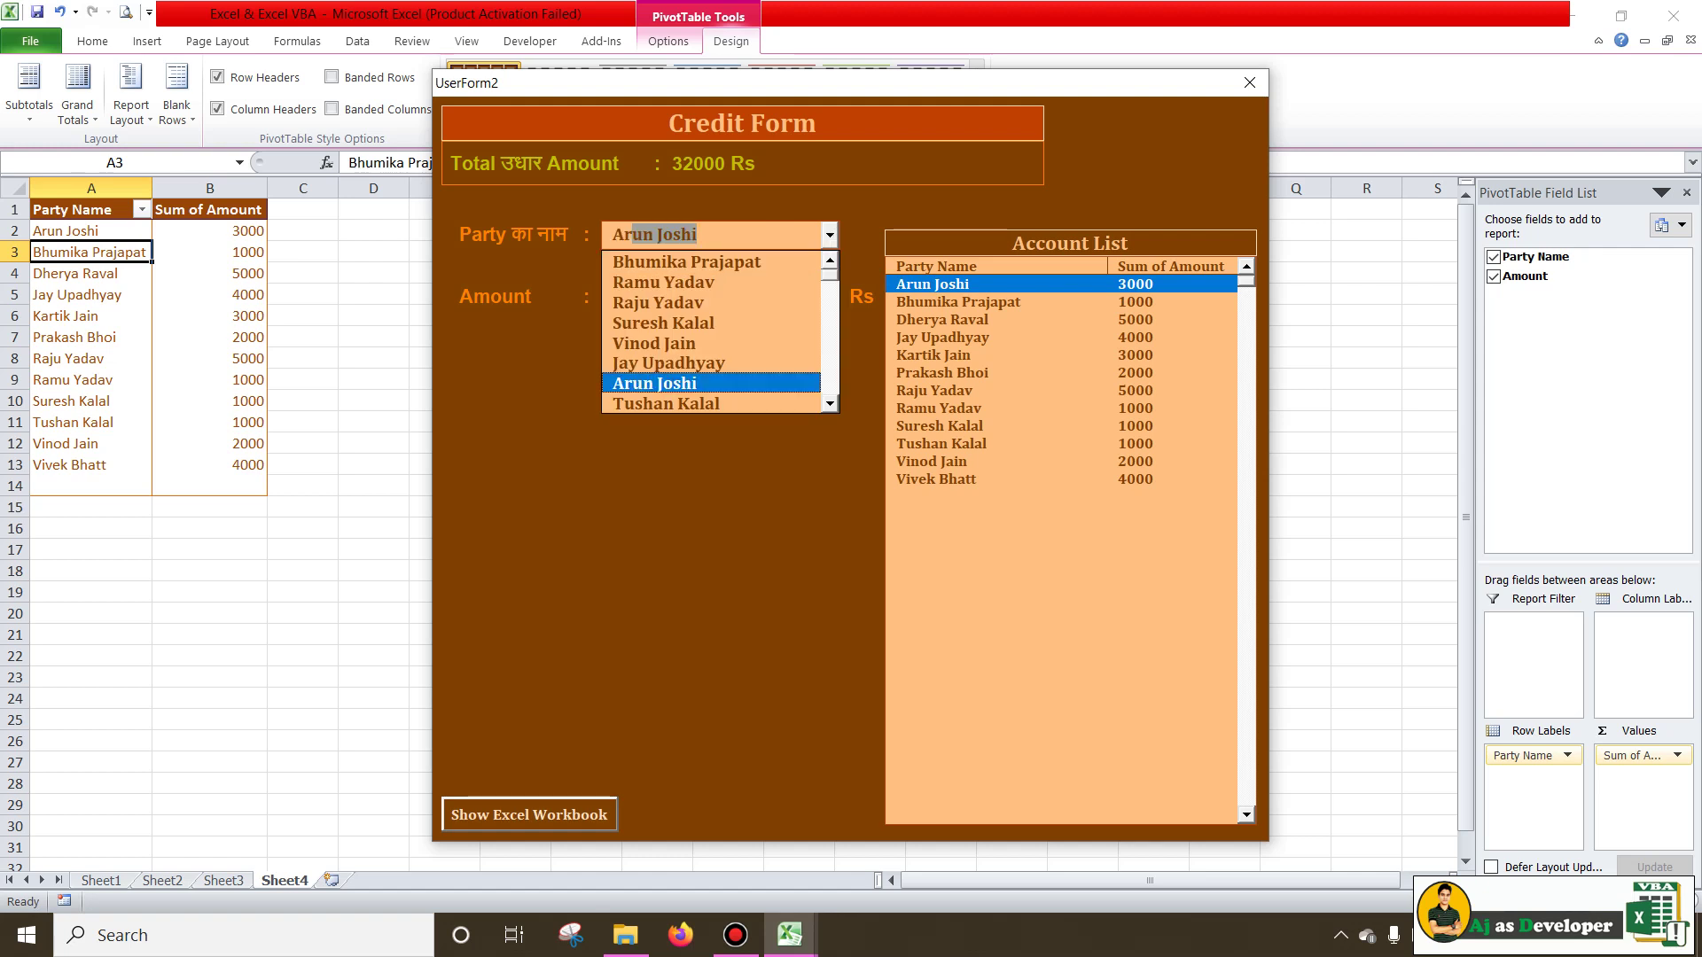
key("Return")
key("Return")
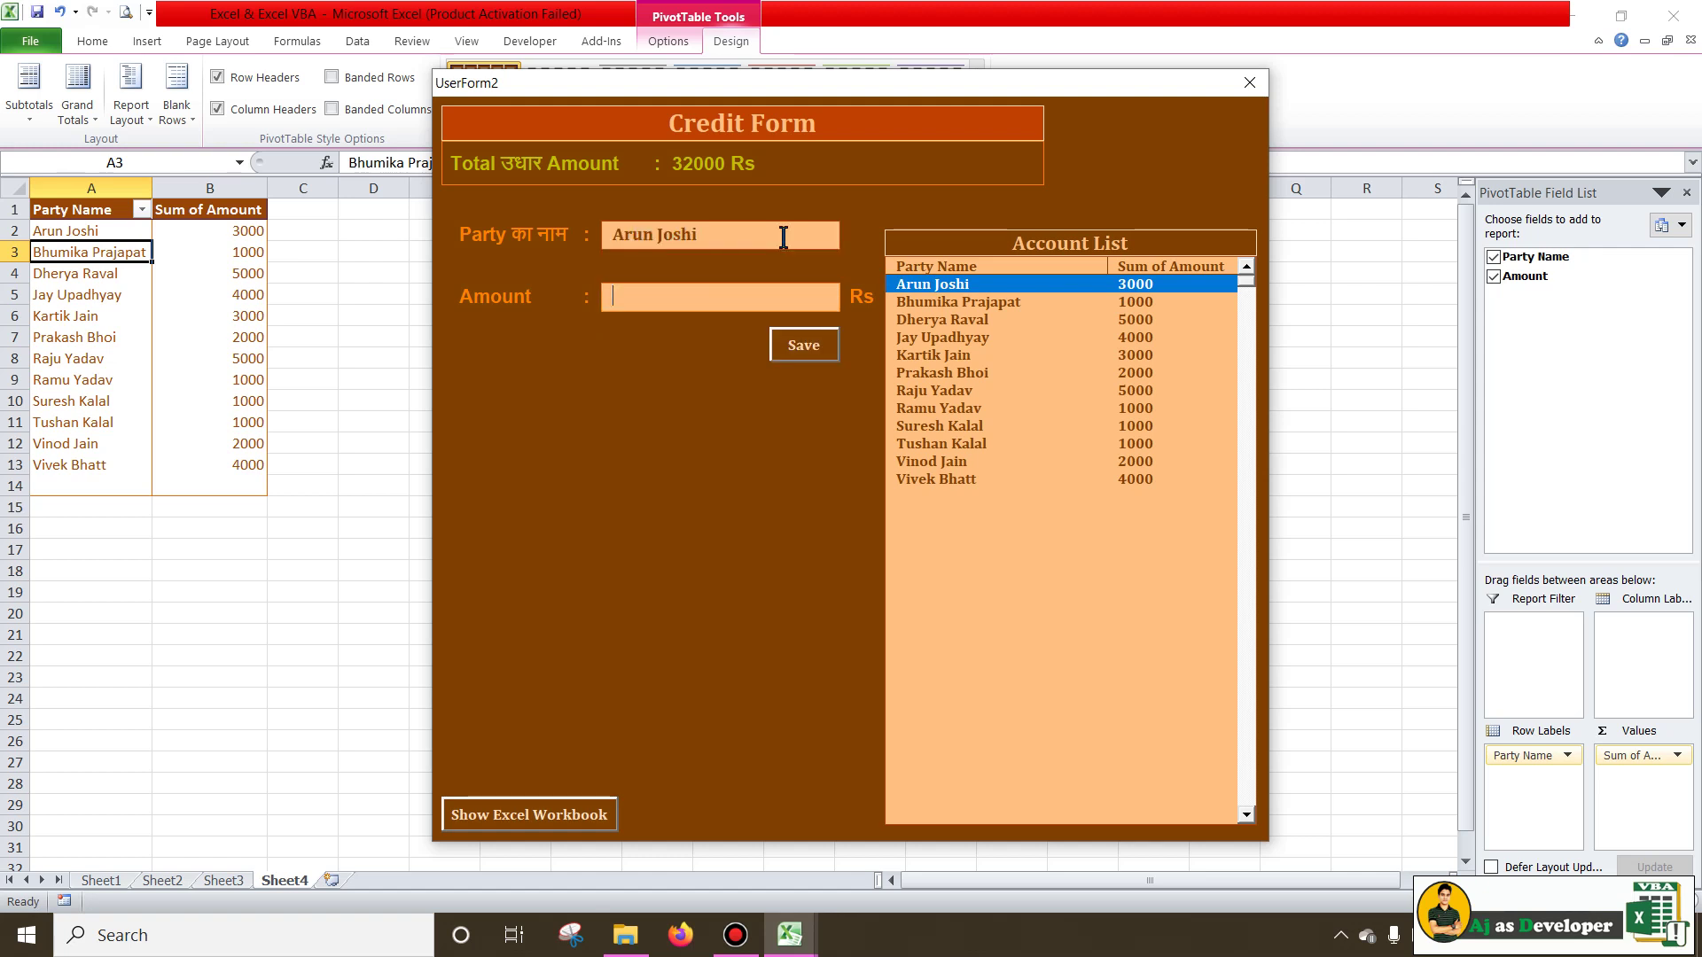
type("2000")
left_click(803, 350)
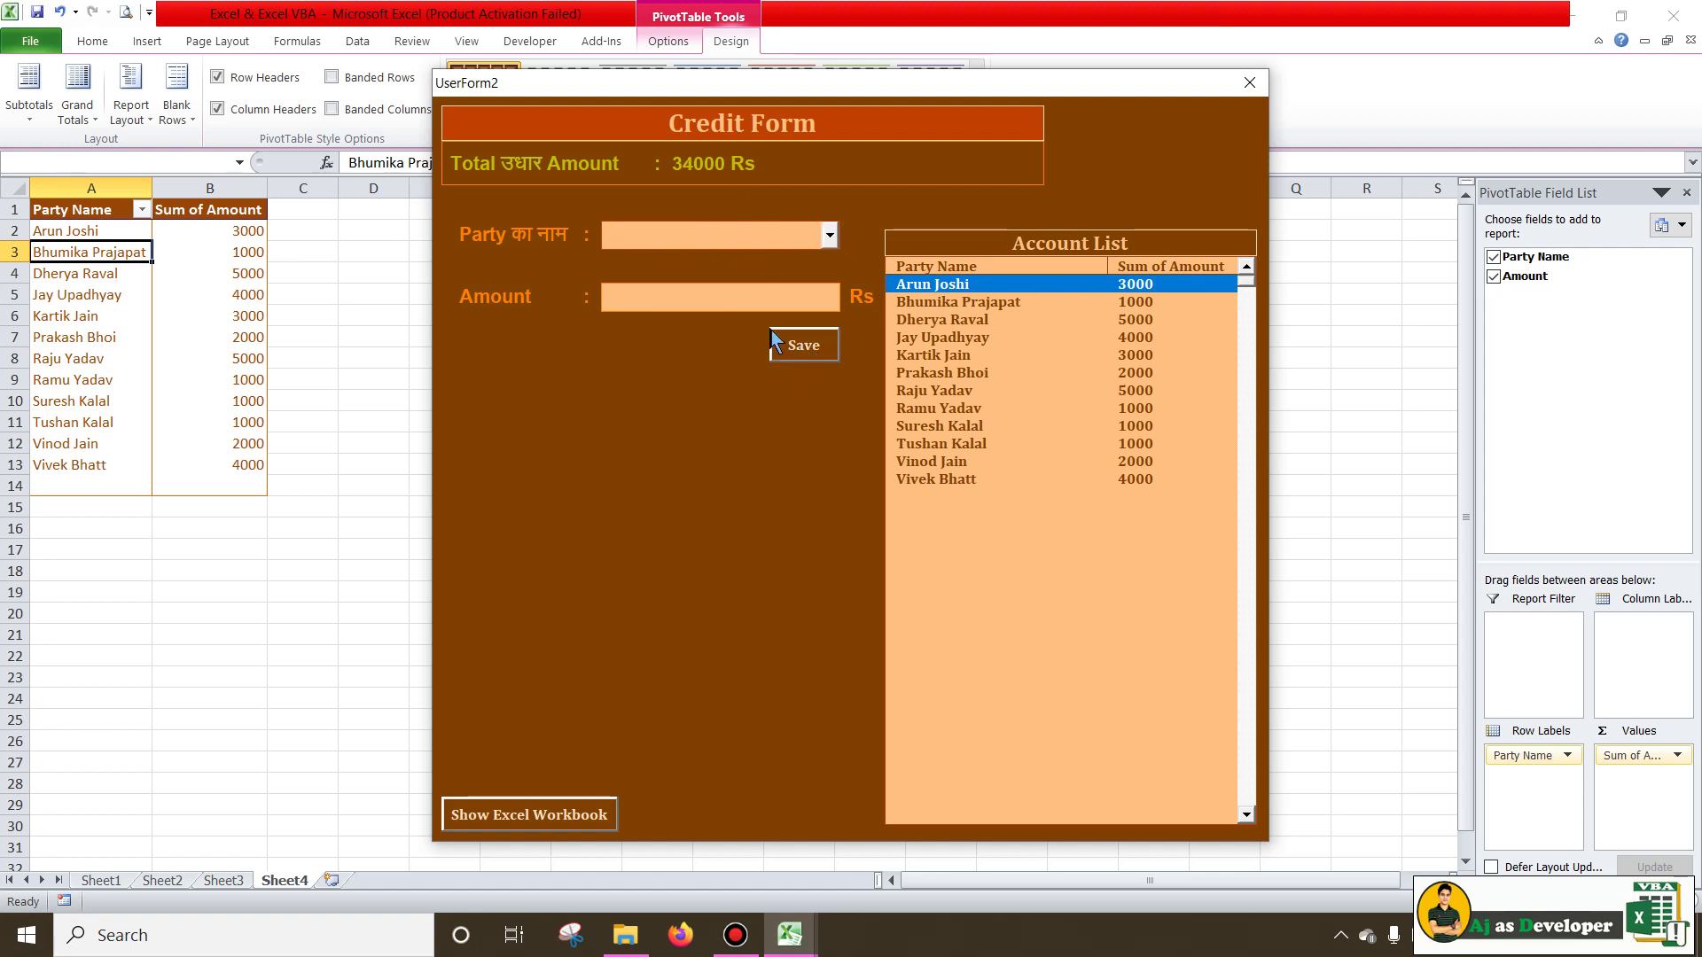
left_click(1138, 289)
left_click(1249, 83)
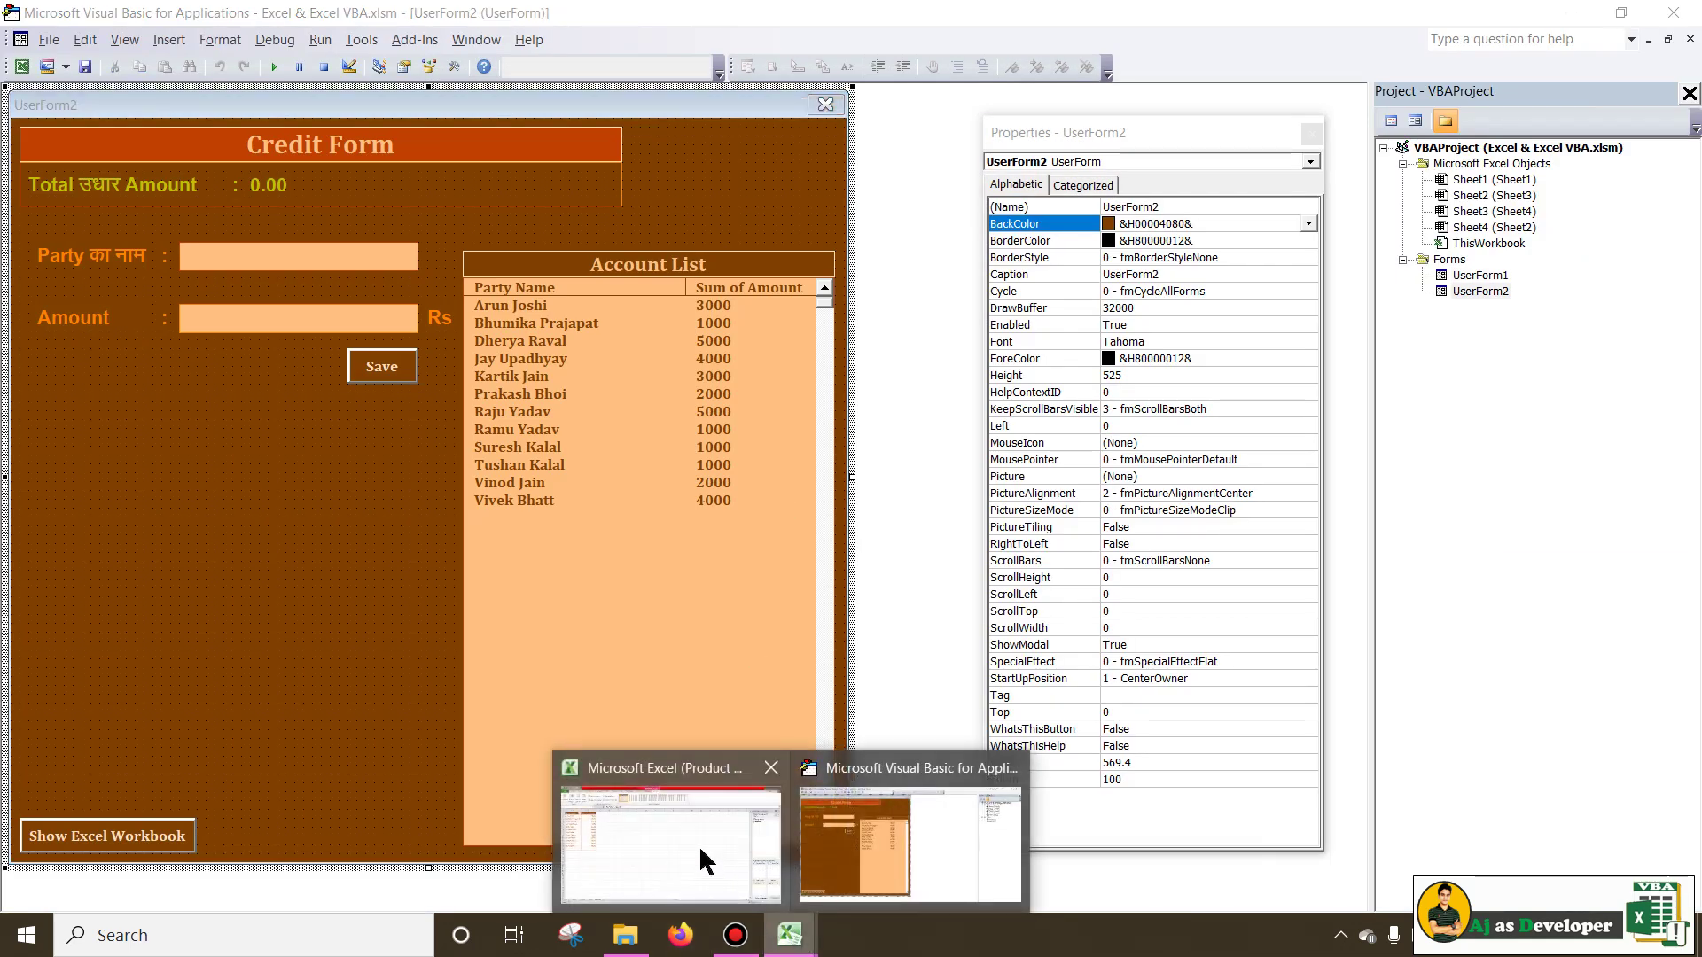
Refresh All pivot data in Excel so the first party's Sum of Amount reads 5000, then return to the VBA editor.
left_click(699, 844)
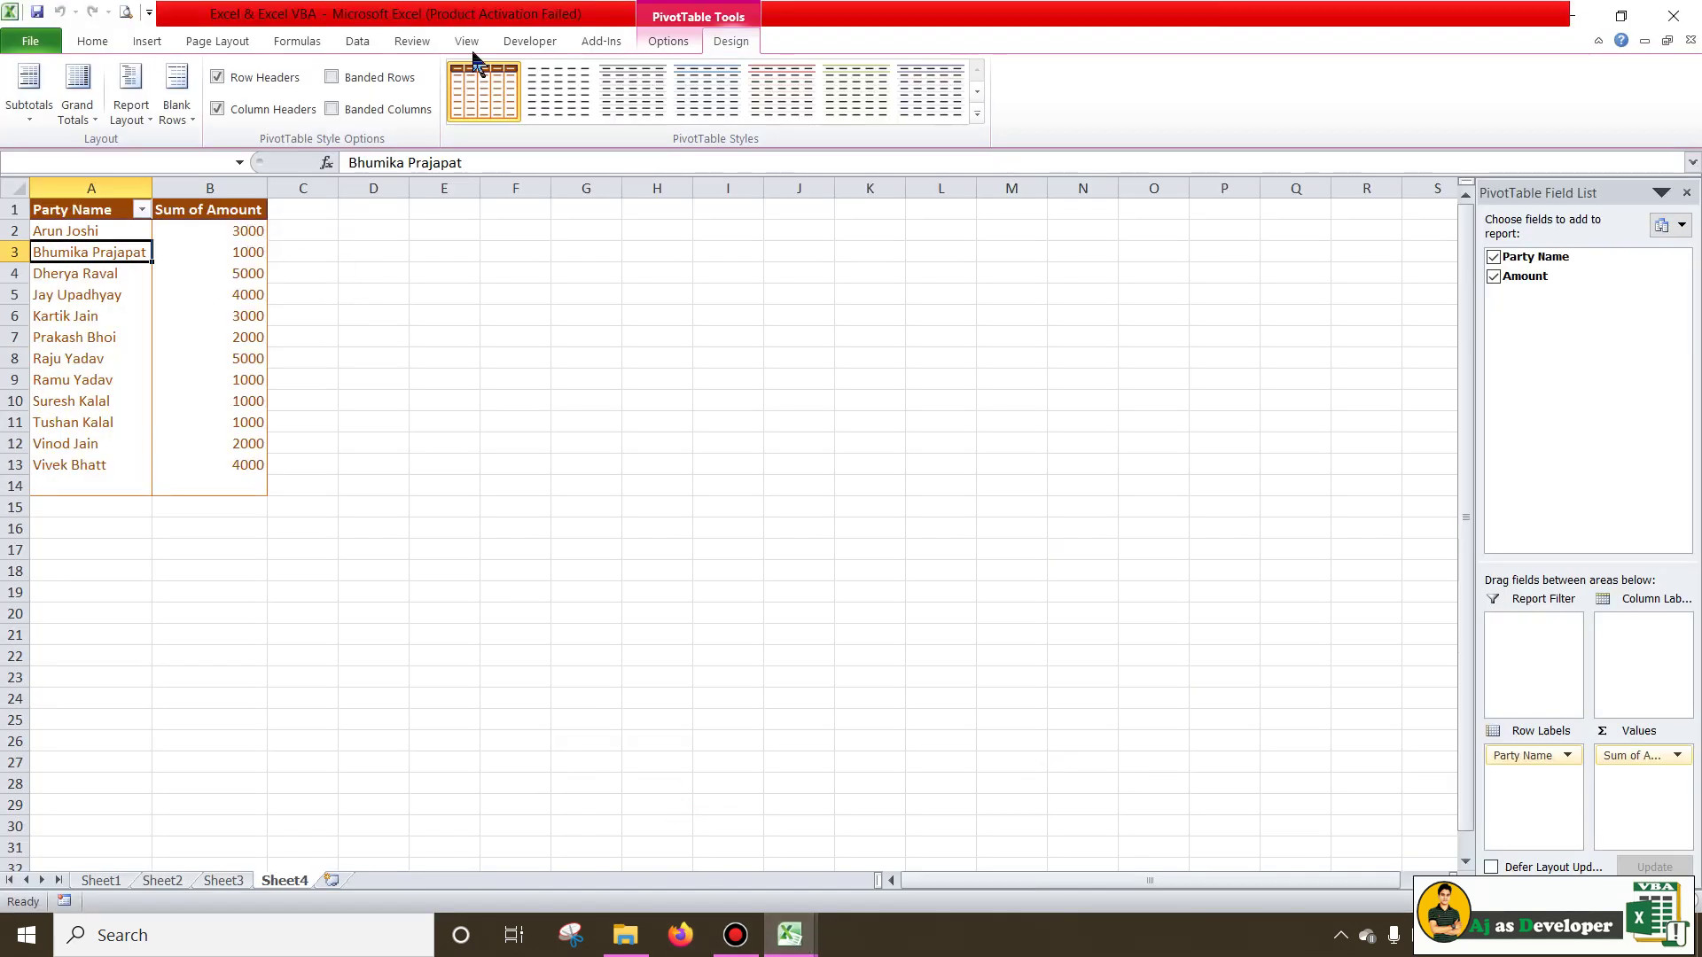
left_click(669, 41)
left_click(610, 112)
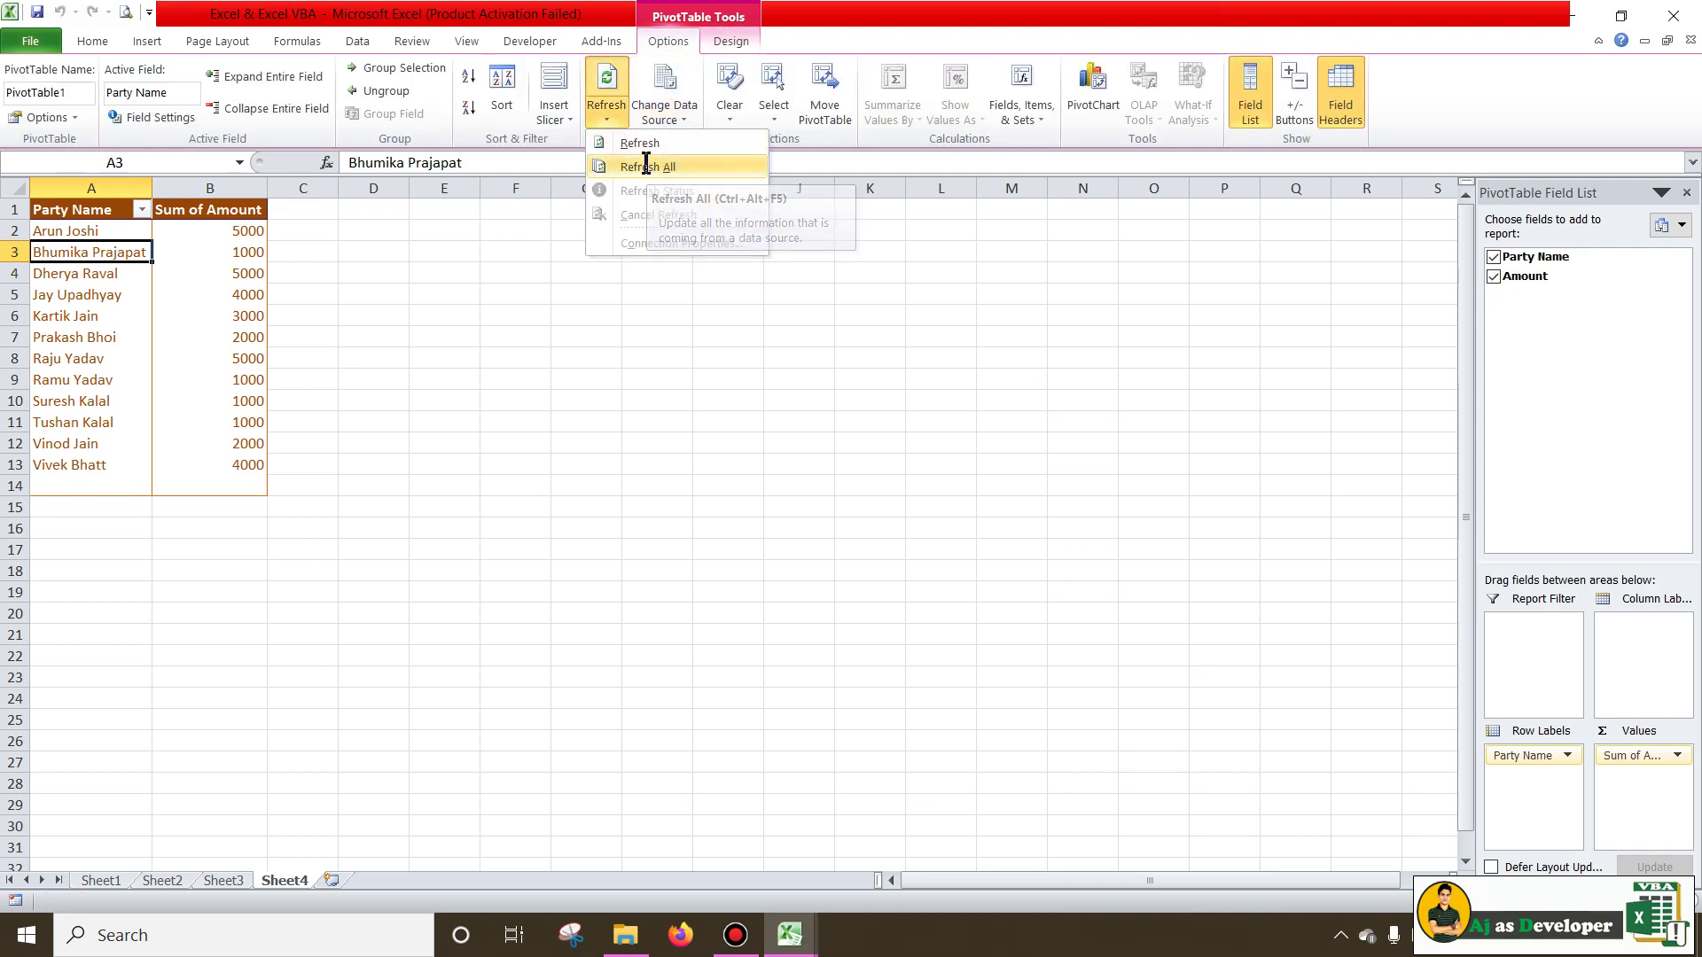
left_click(648, 167)
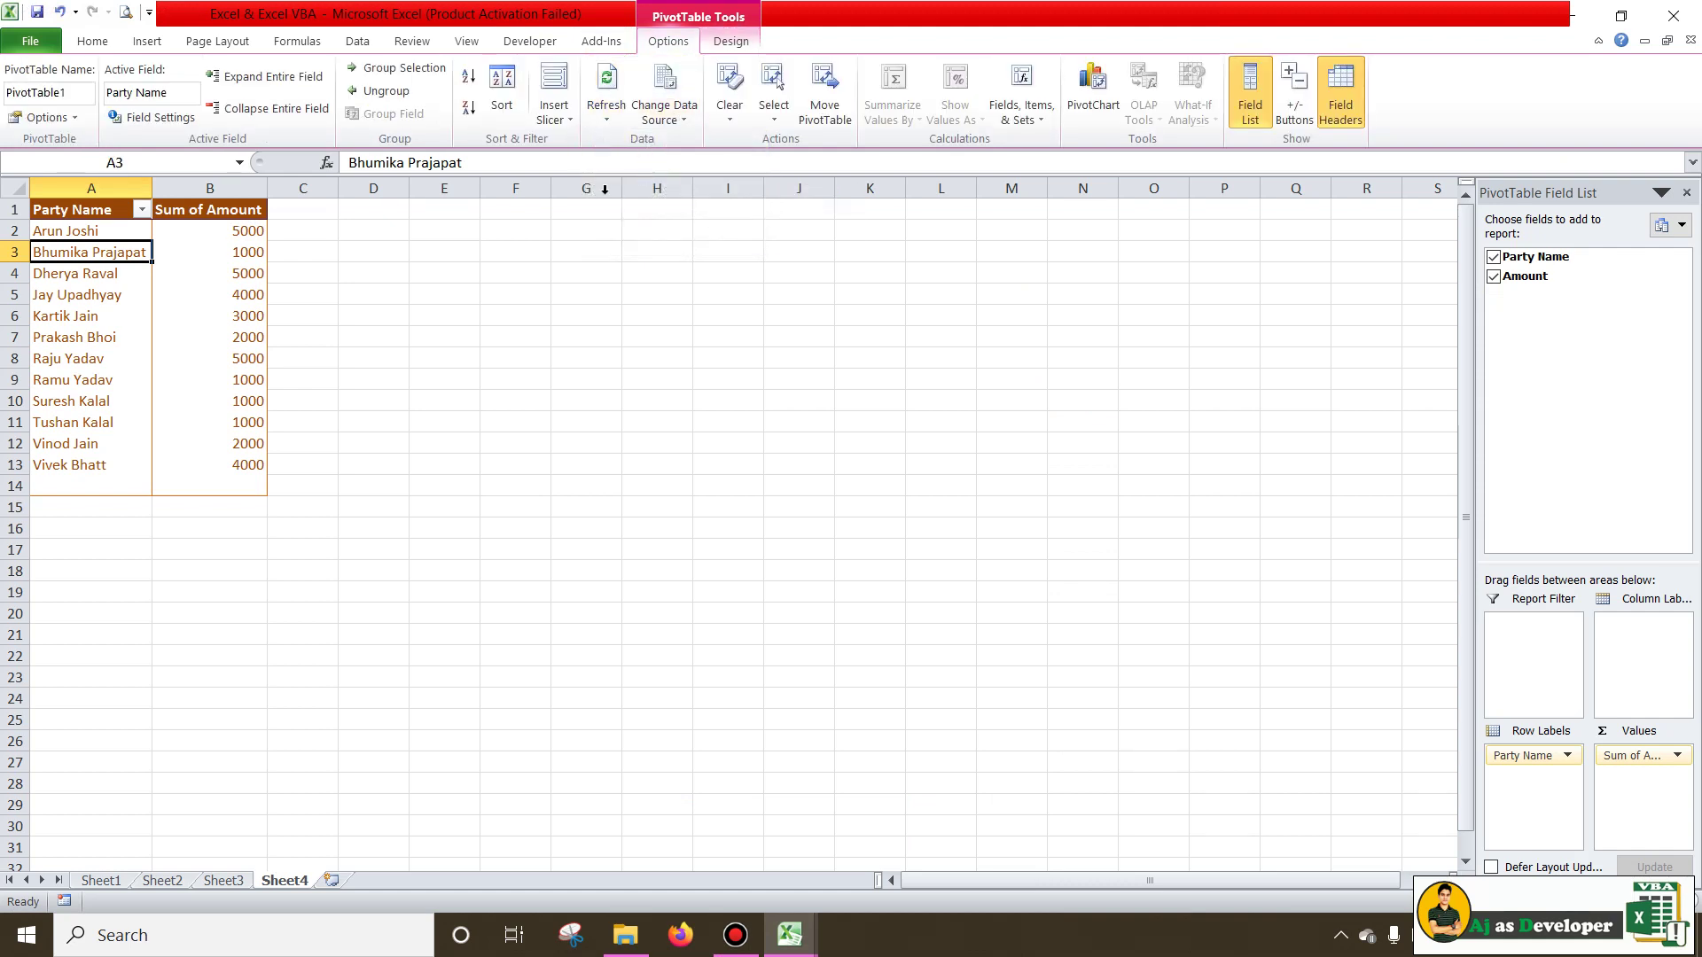
left_click(245, 233)
mouse_move(790, 934)
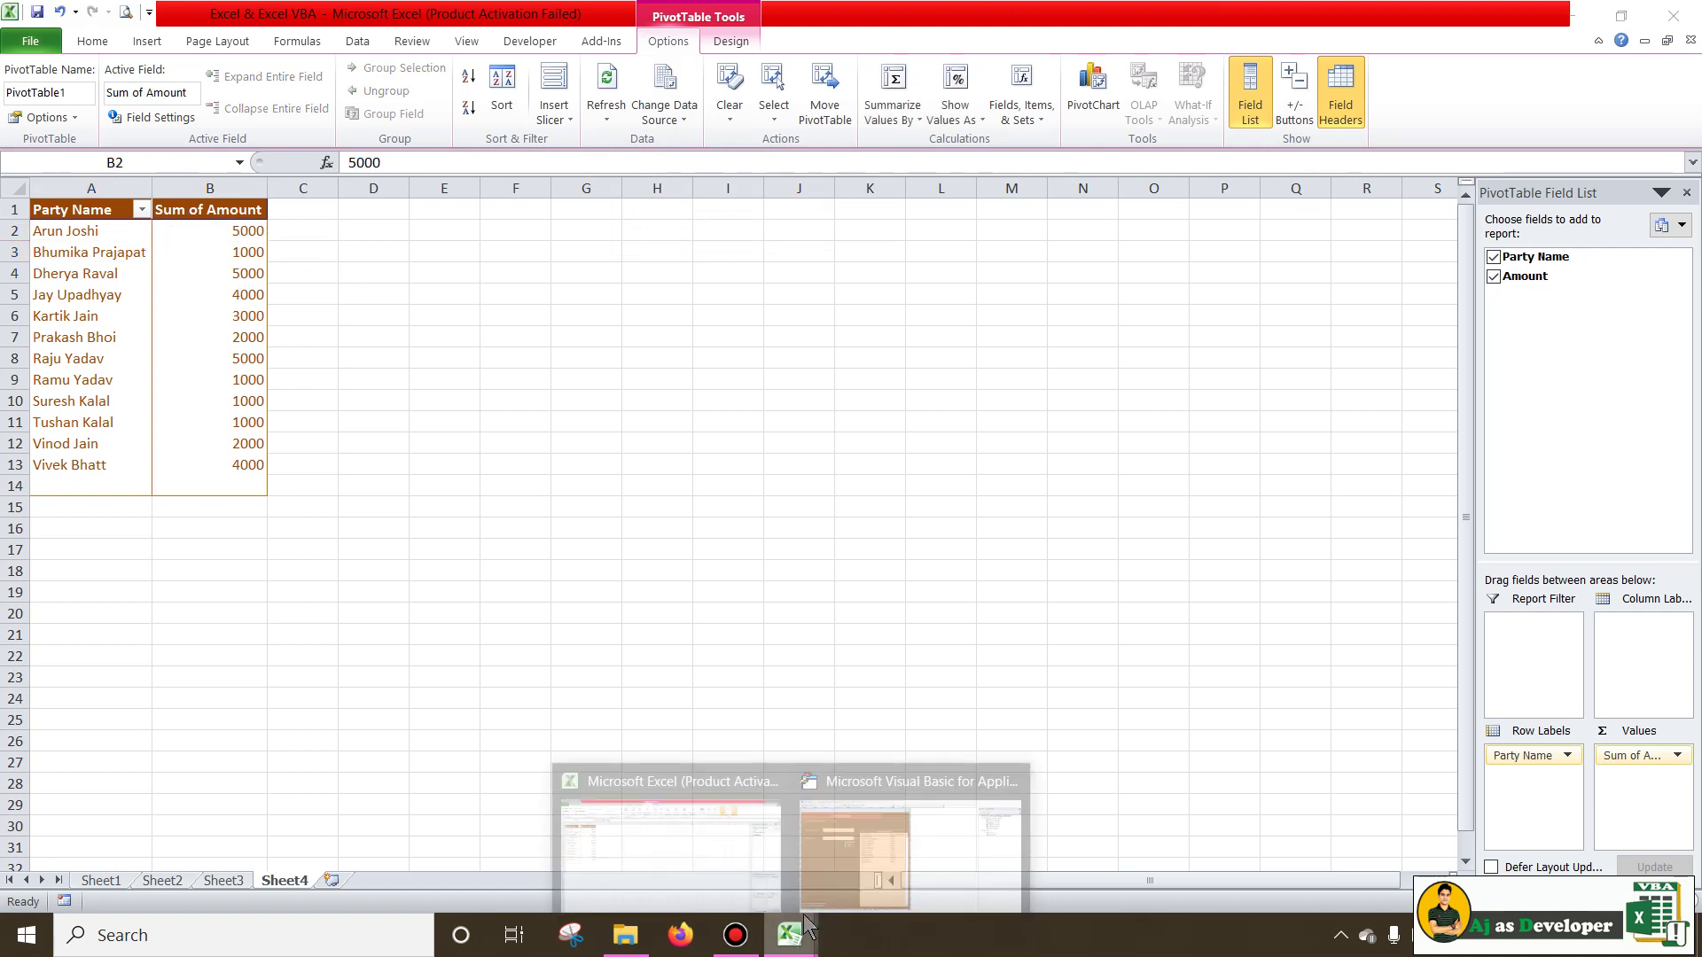
left_click(881, 793)
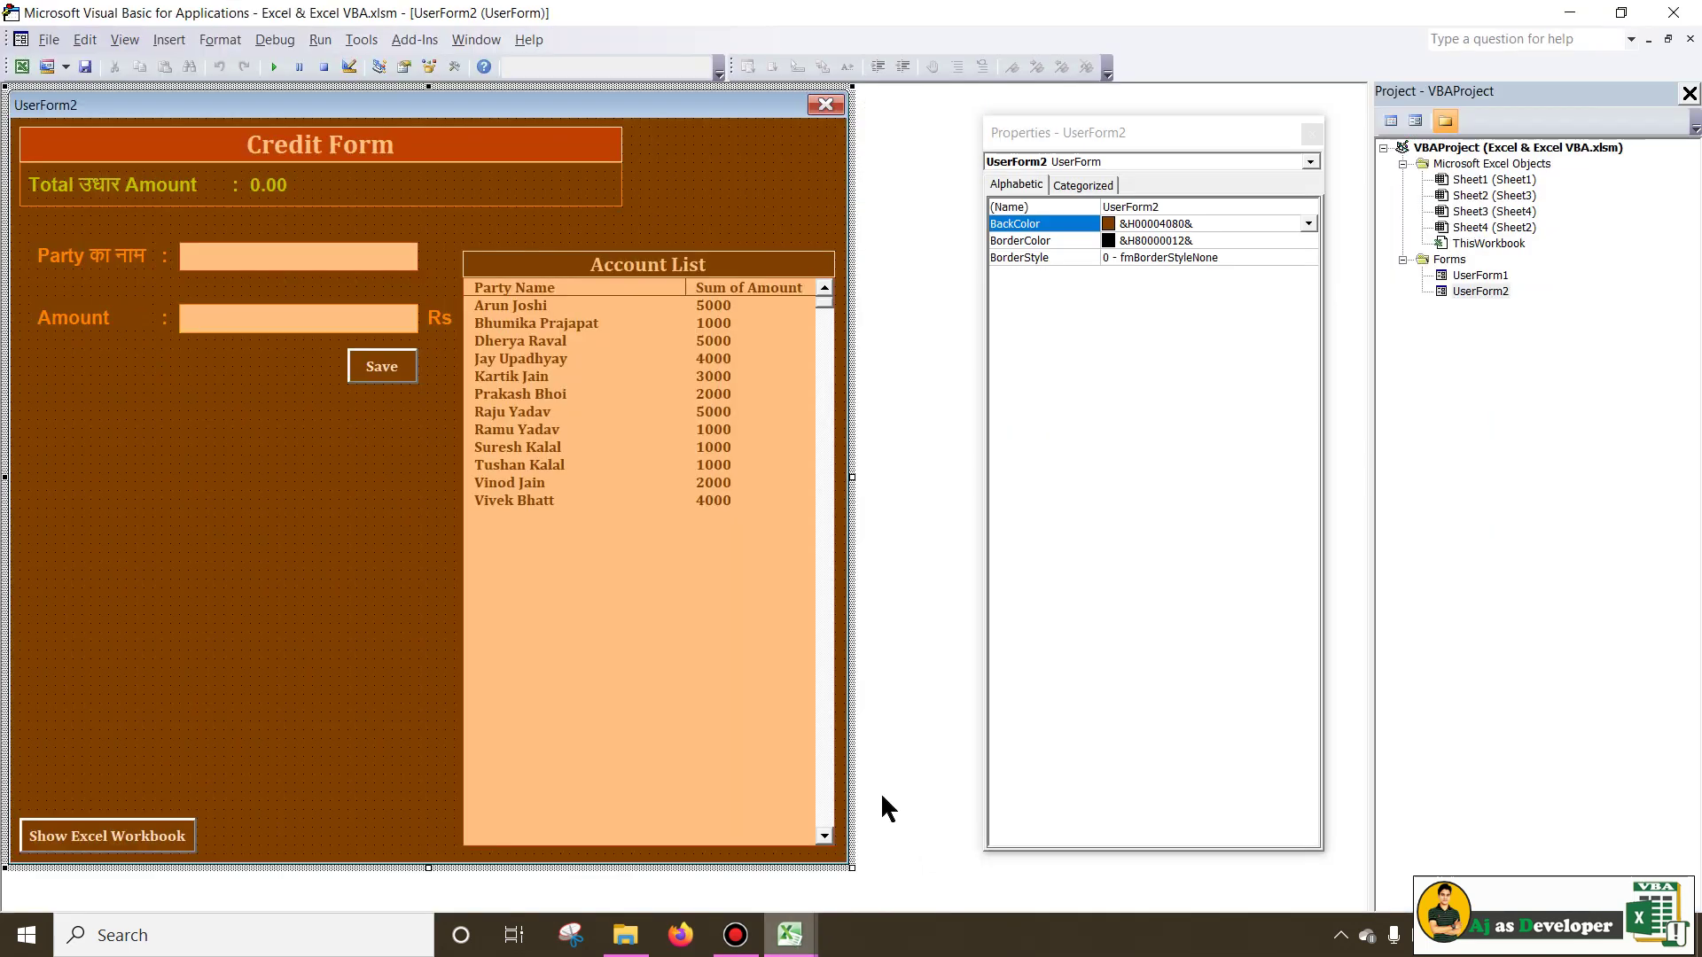
Test-run the Credit Form, confirm the first party shows 5000, then close it.
left_click(274, 67)
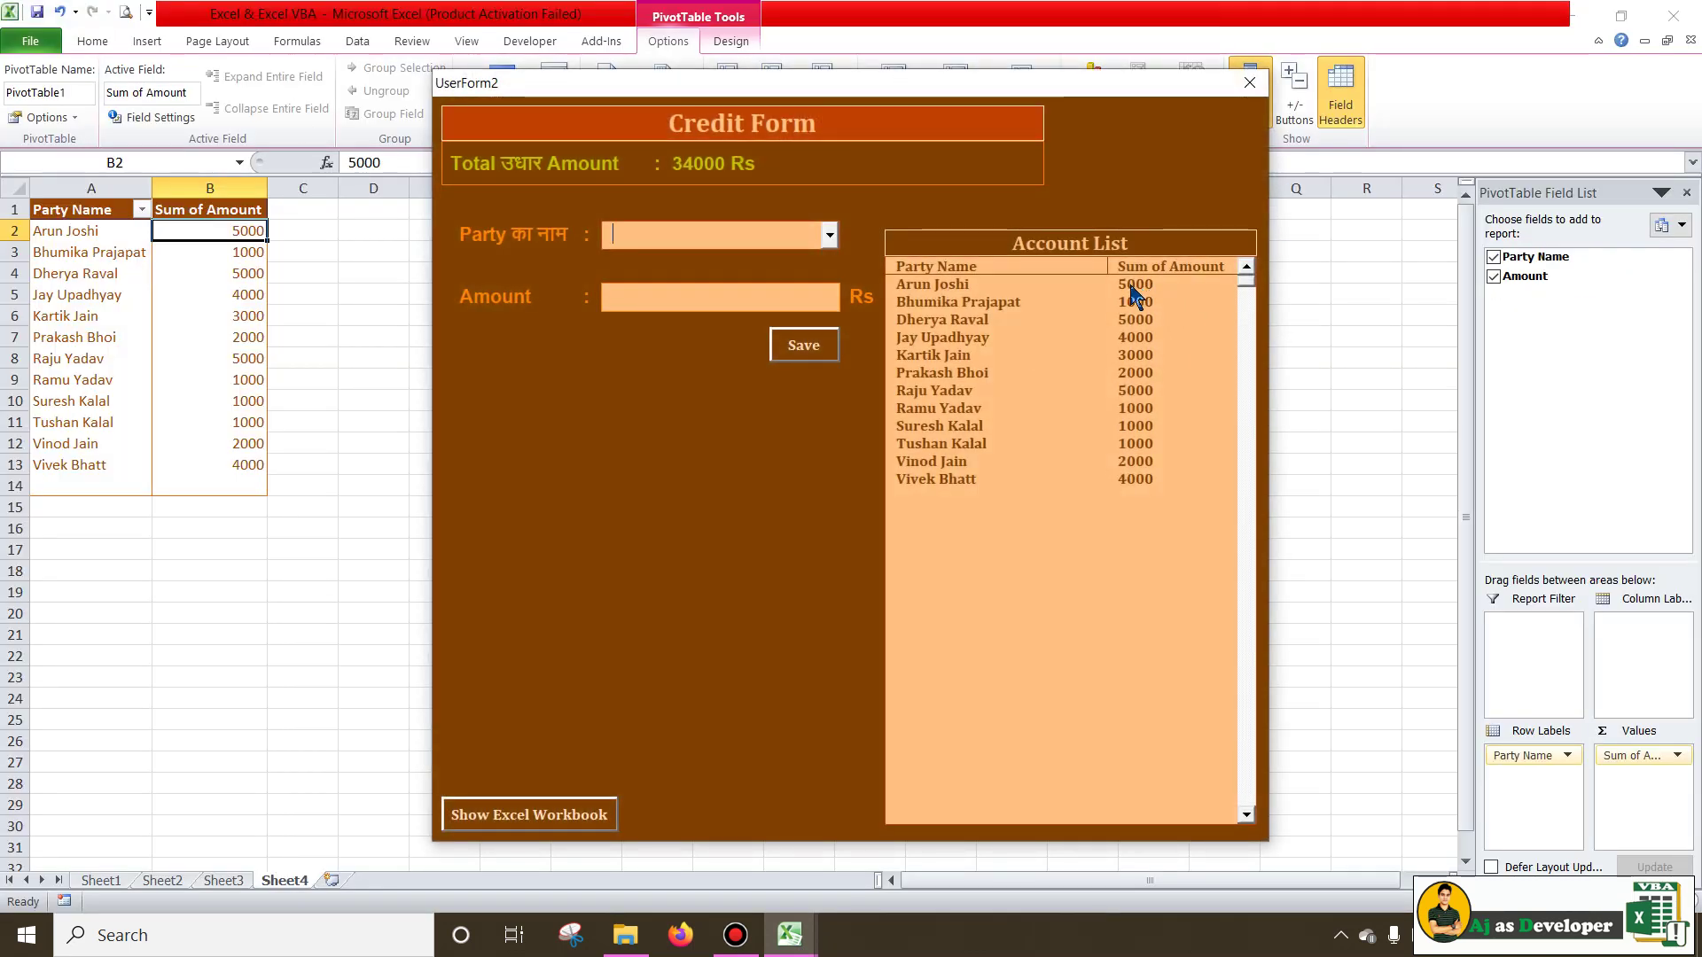
left_click(1127, 288)
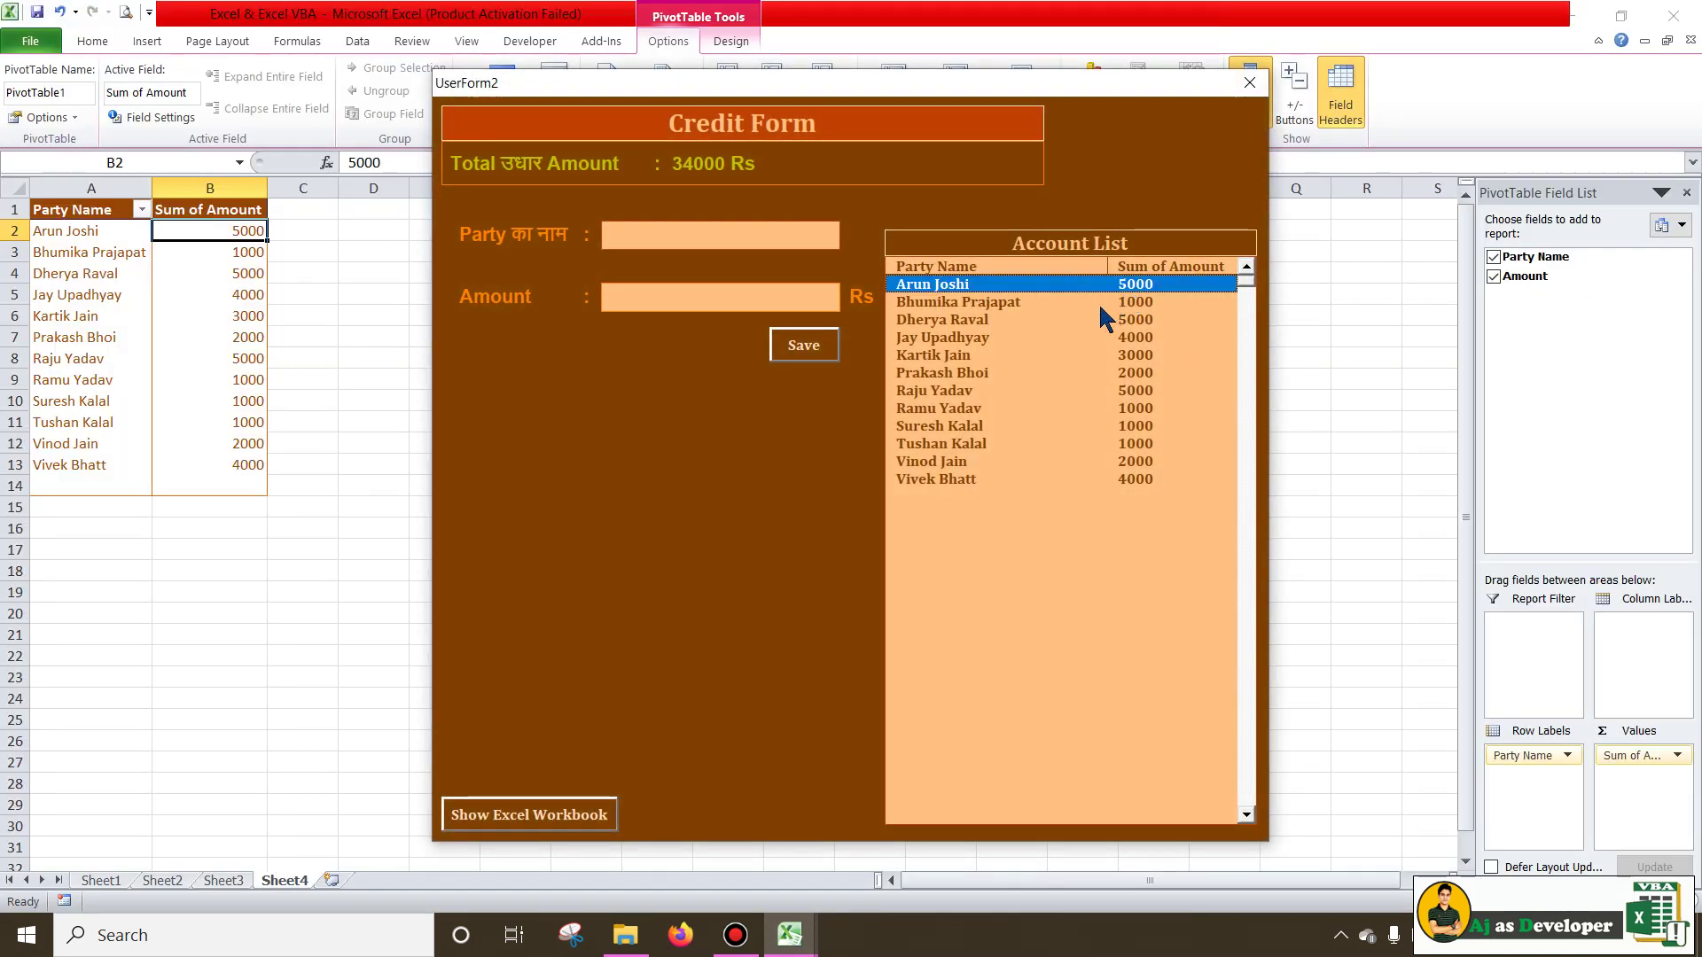
left_click(1250, 84)
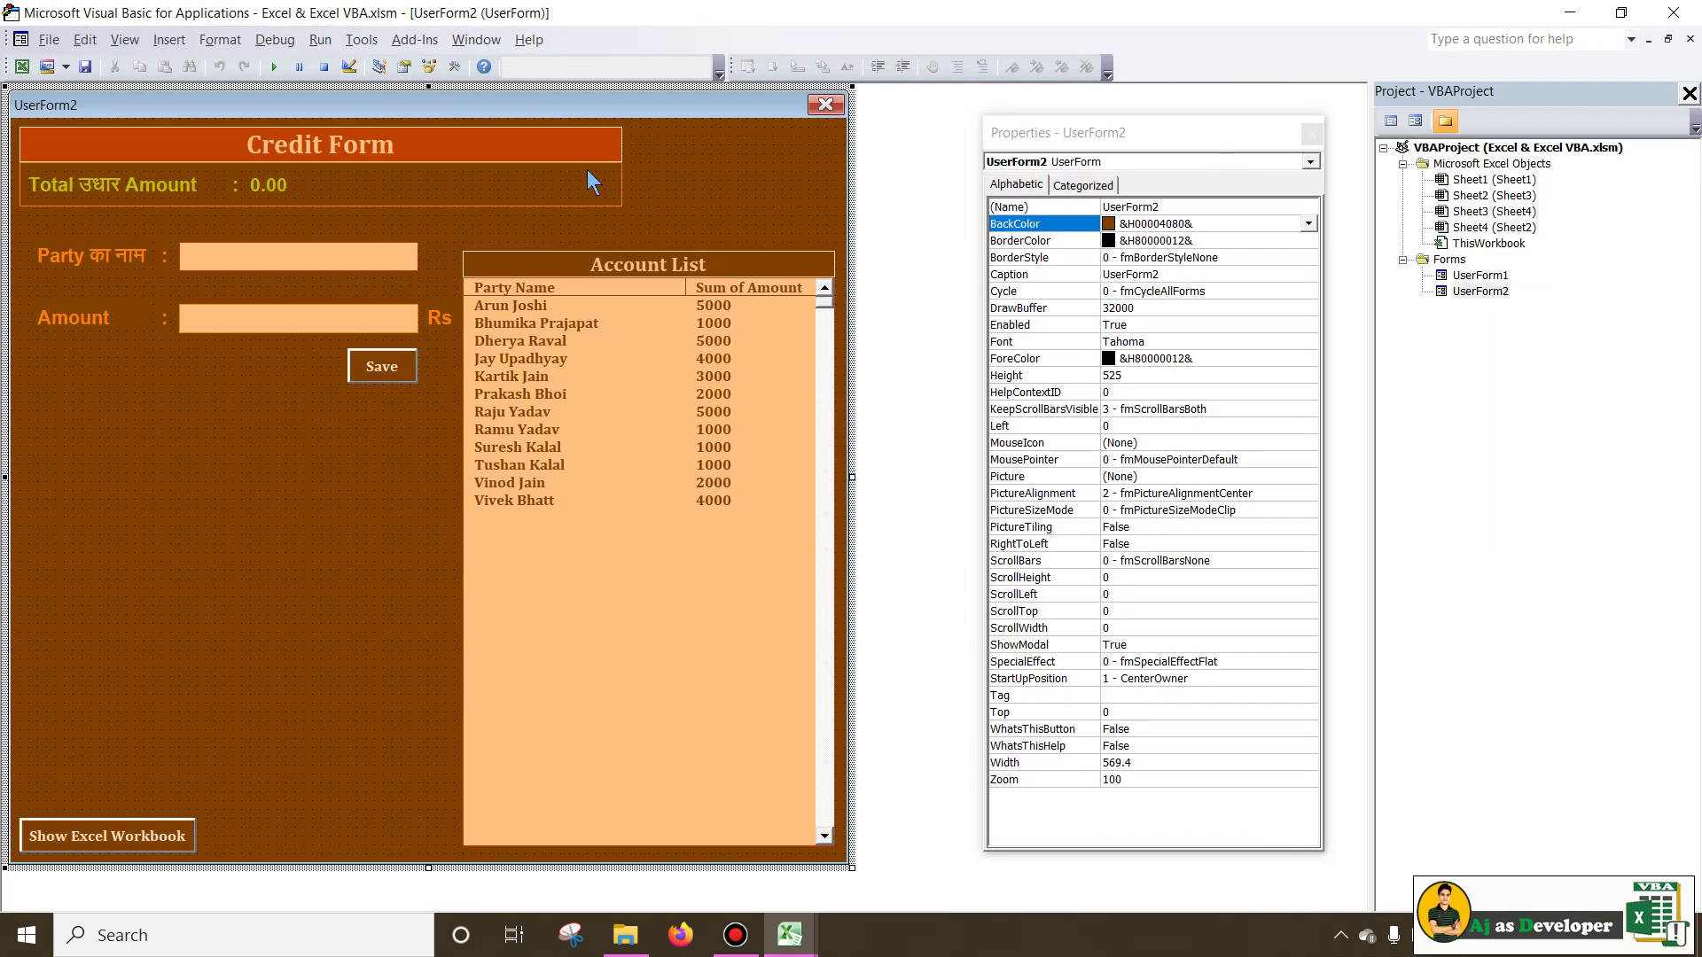
Open the Save button's code from the UserForm2 designer.
double_click(384, 365)
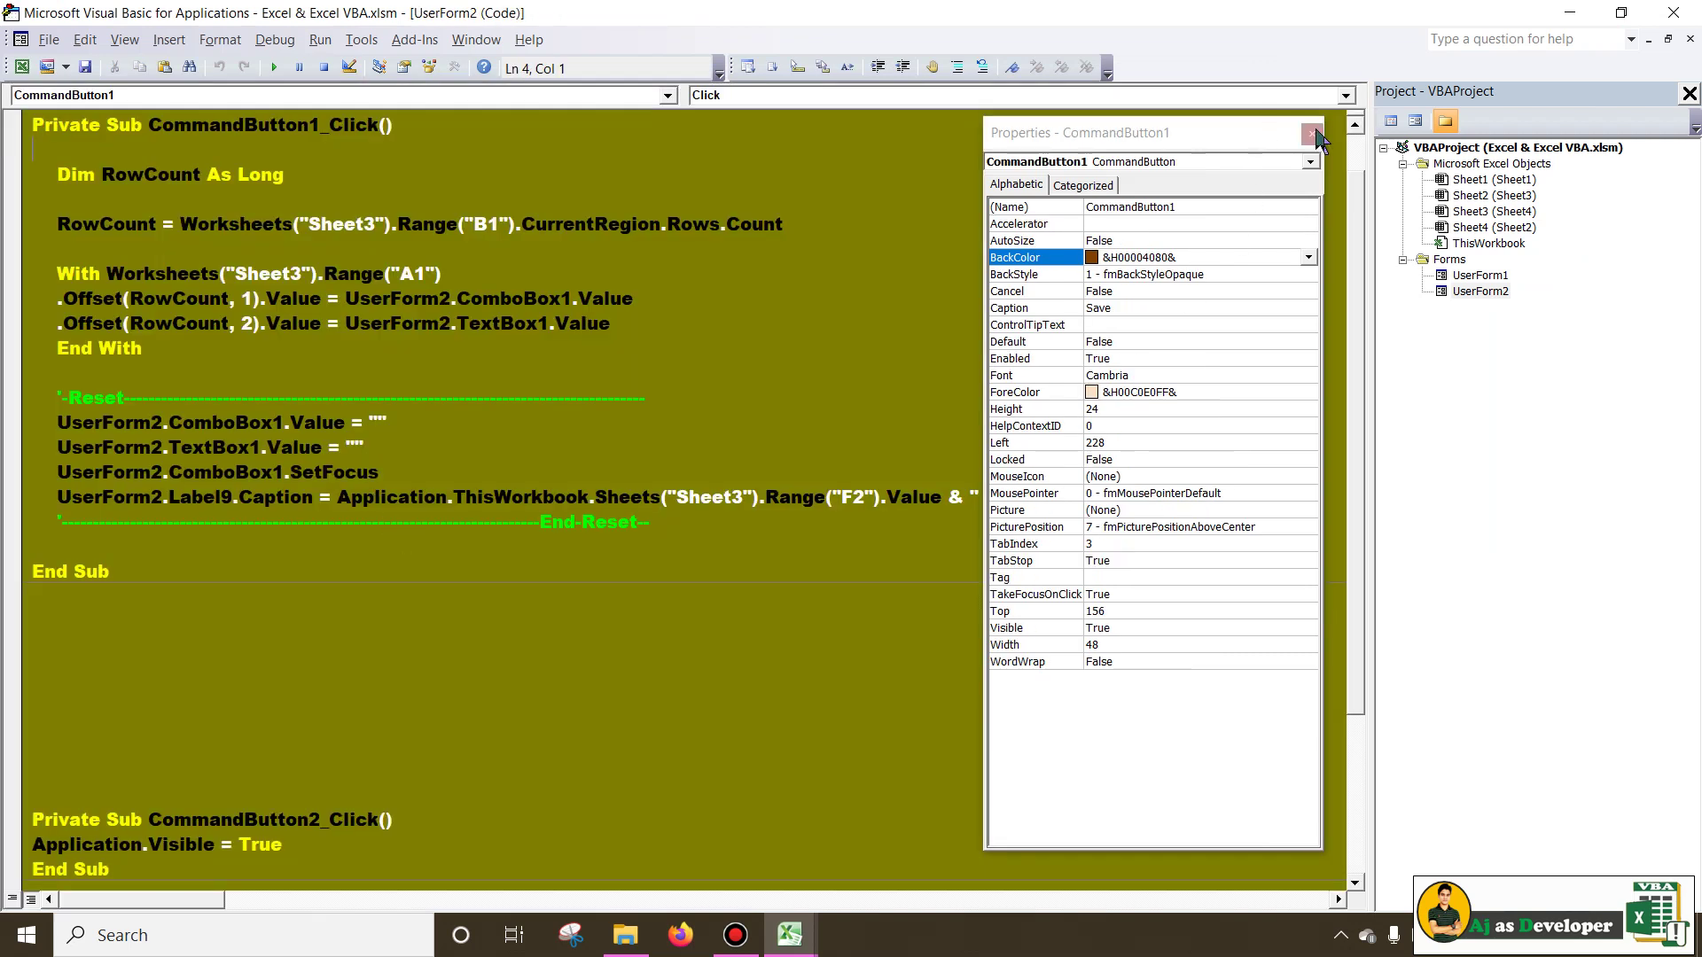
left_click(1311, 133)
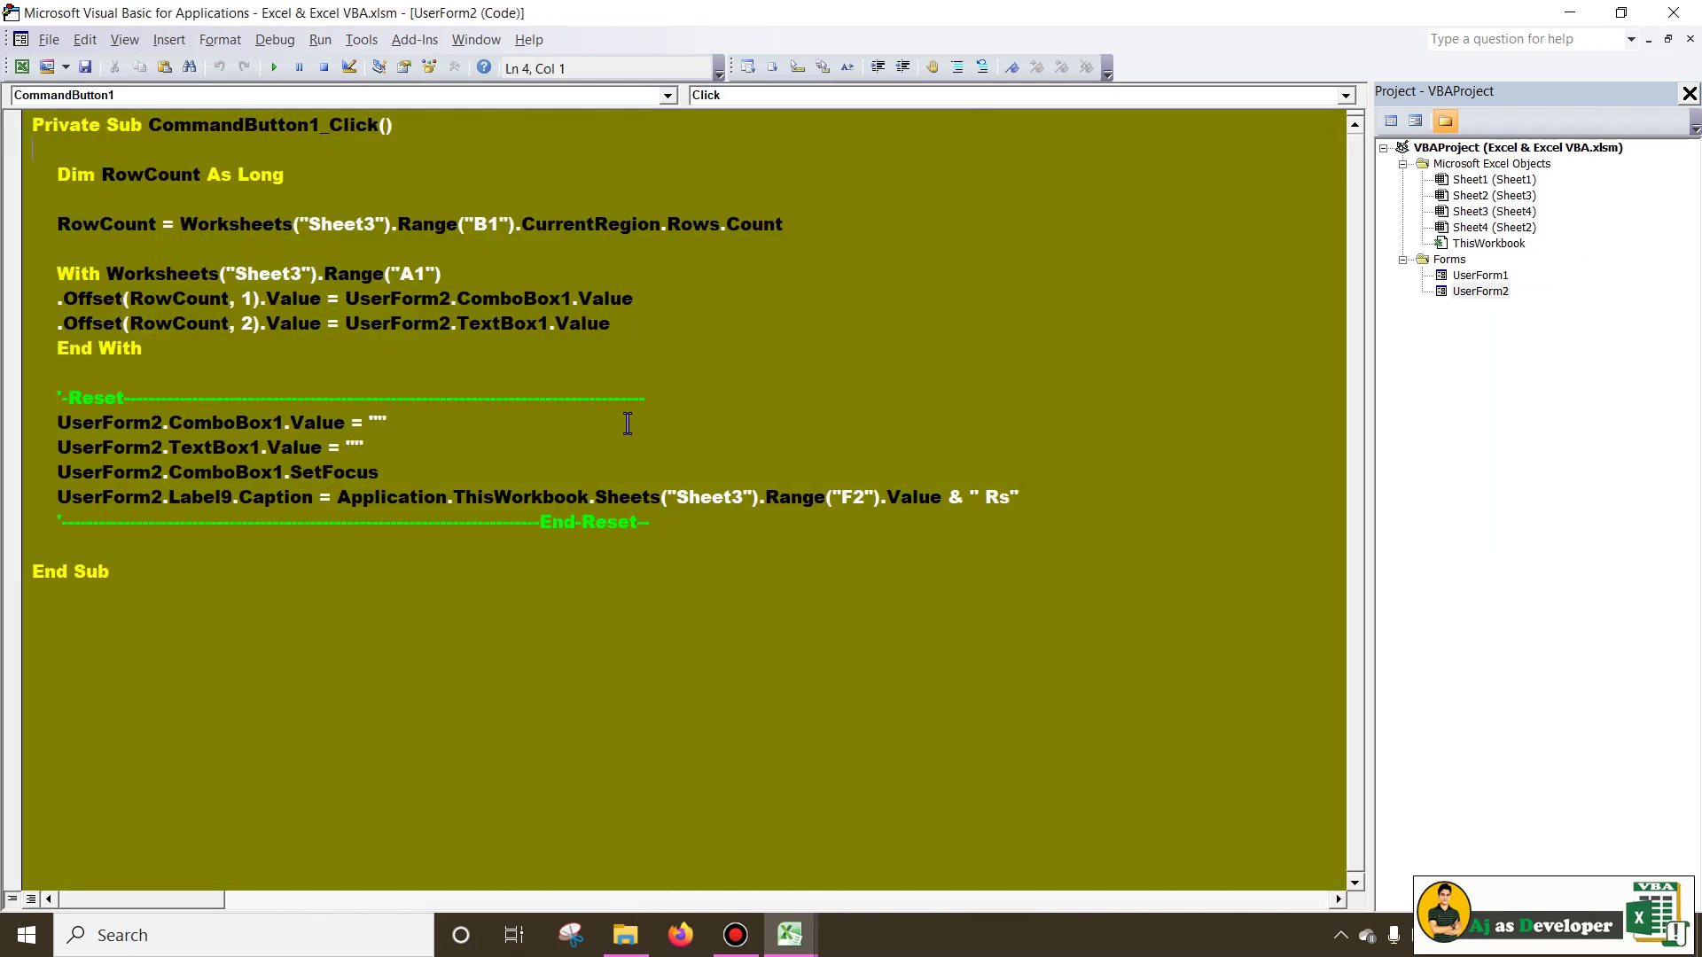
double_click(1477, 289)
double_click(370, 365)
Add an Application.ThisWorkbook.RefreshAll line after the Label9.Caption update.
left_click(1028, 496)
key("Return")
type("App")
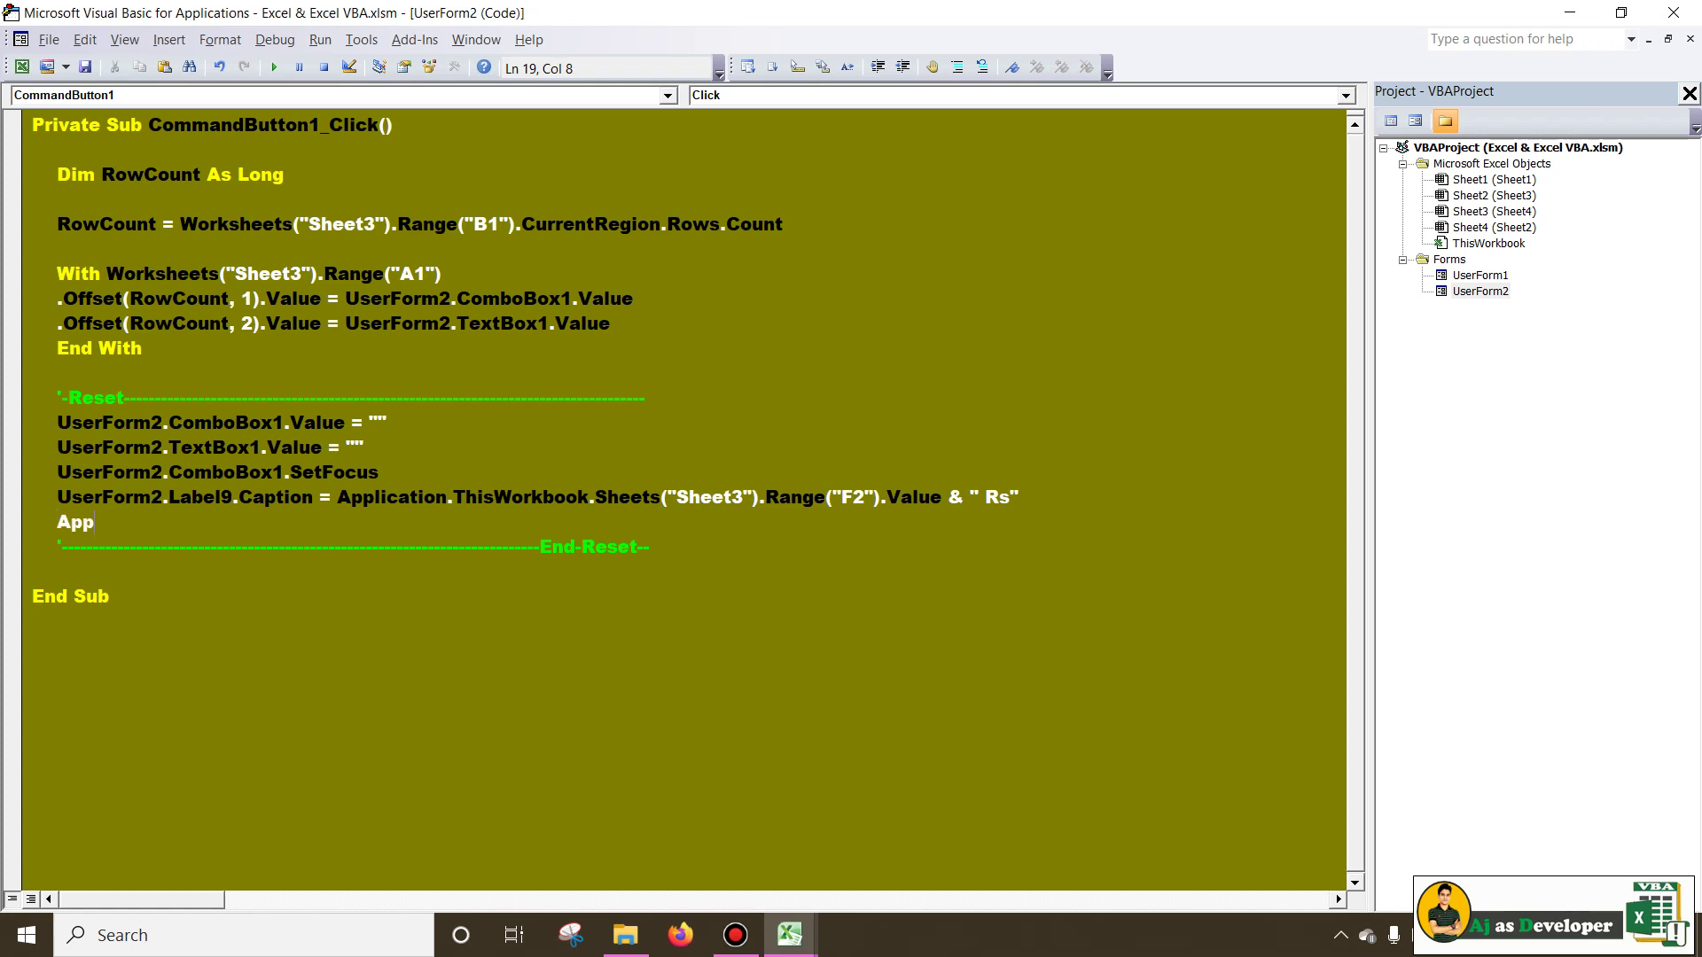
type("lica")
type("tion.")
type("th")
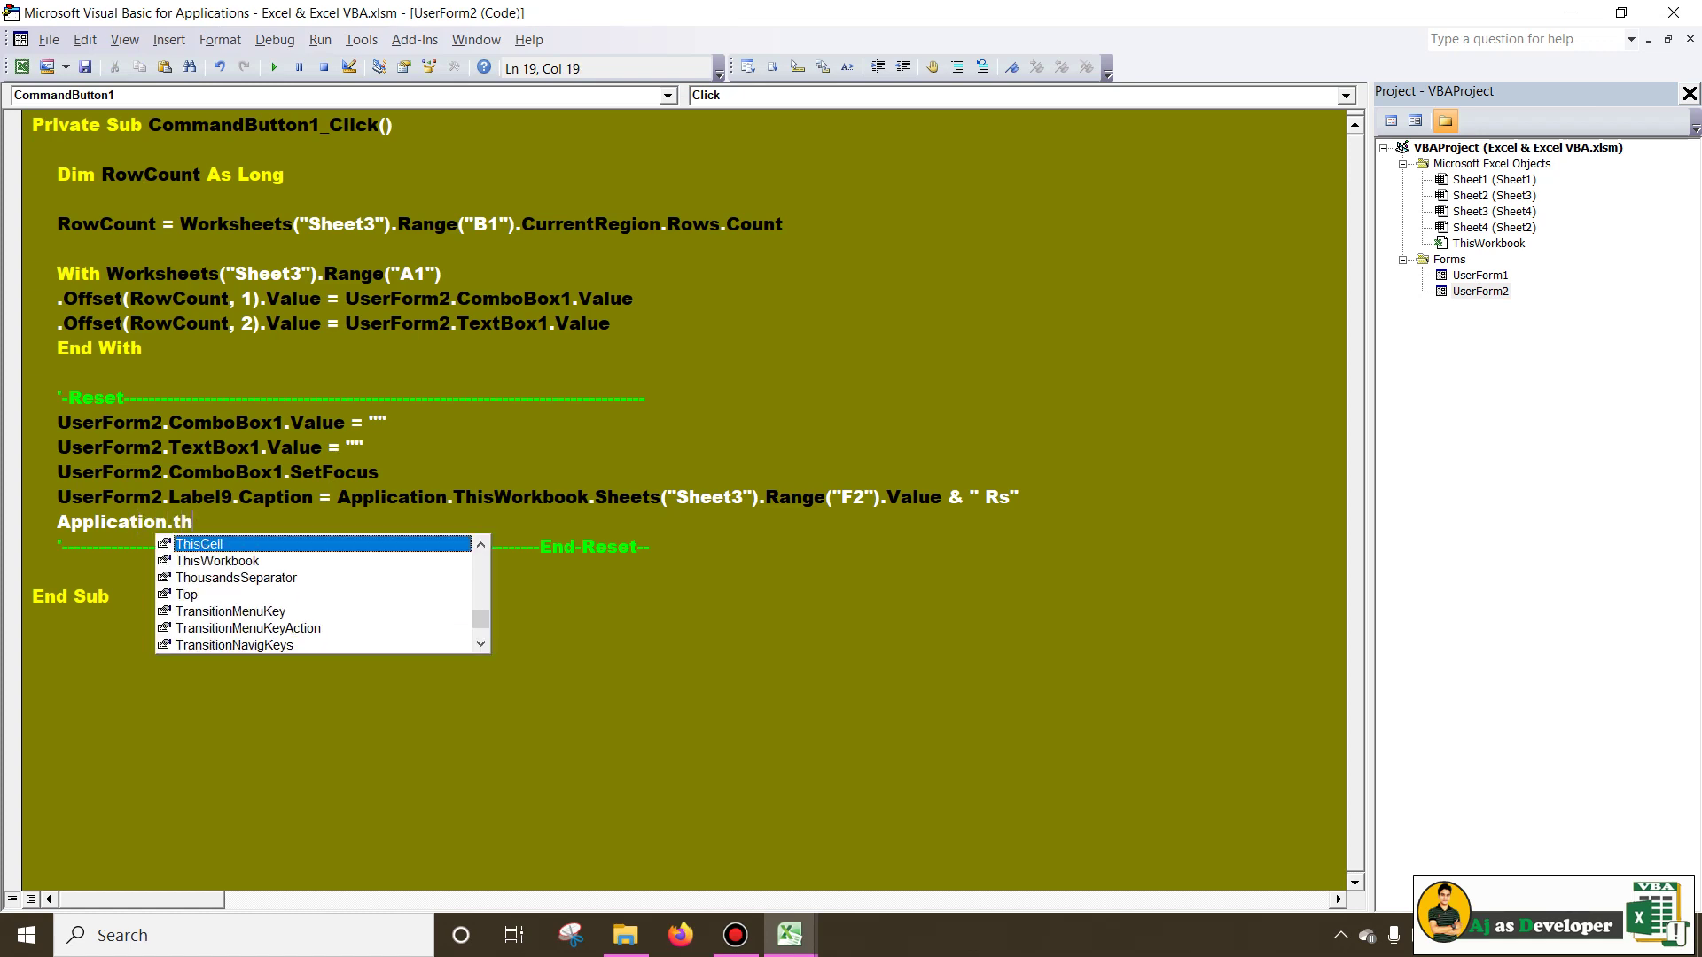
key("Down")
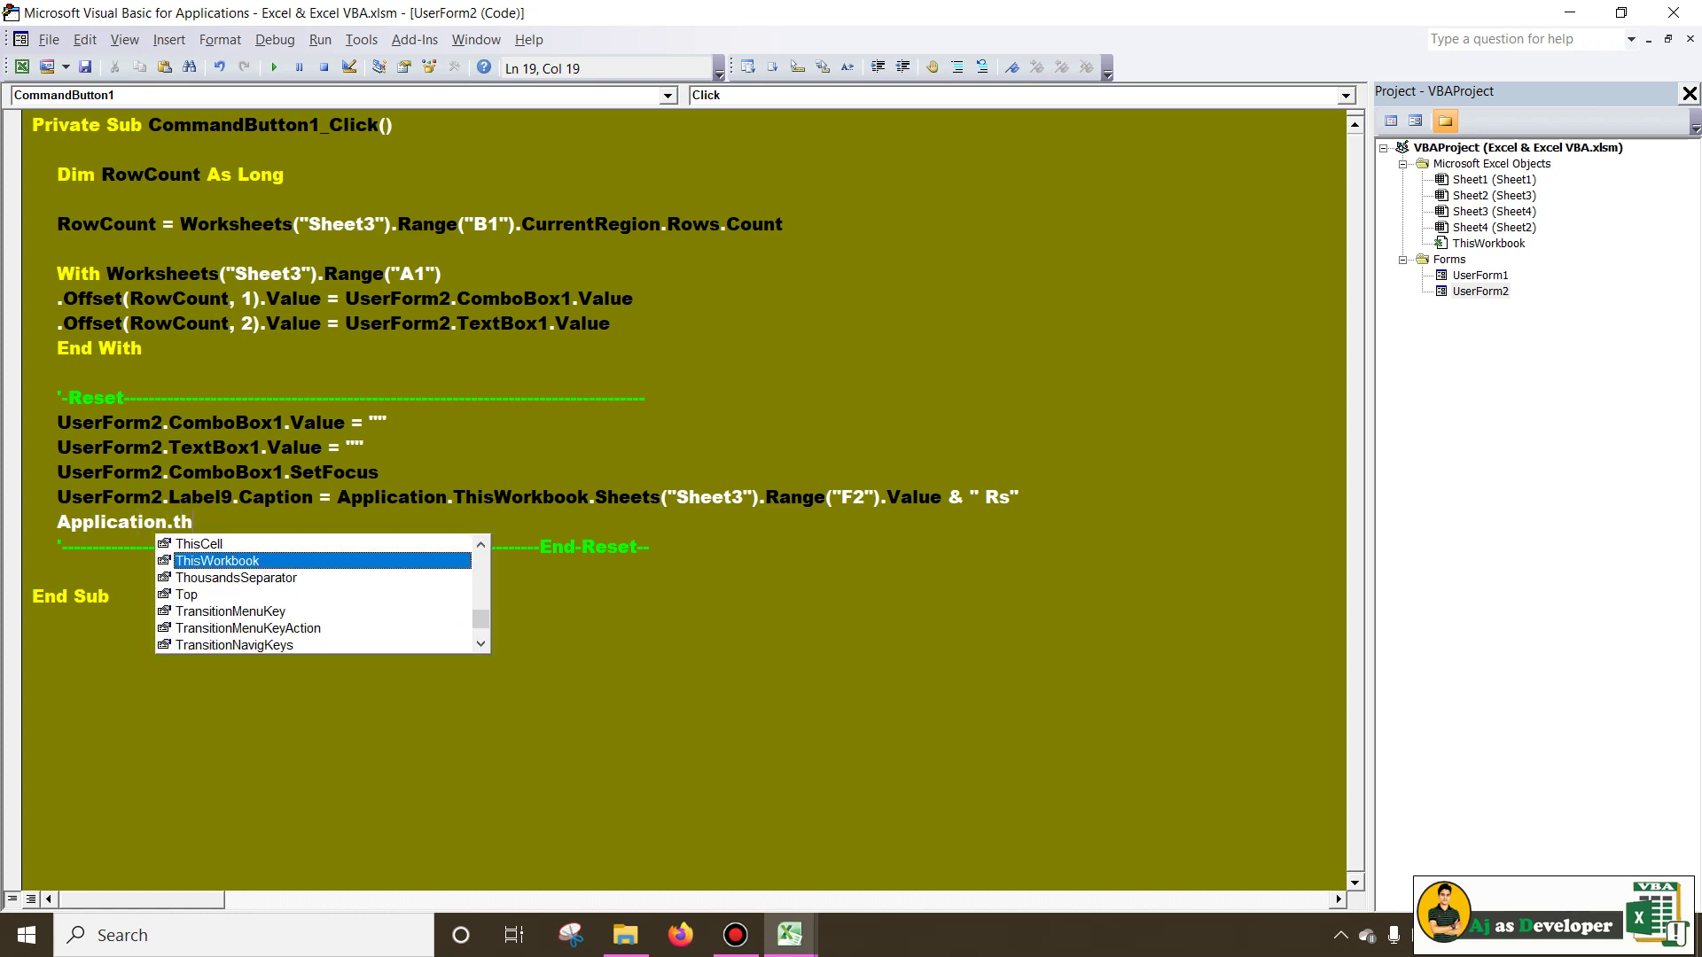
key("Tab")
type(".")
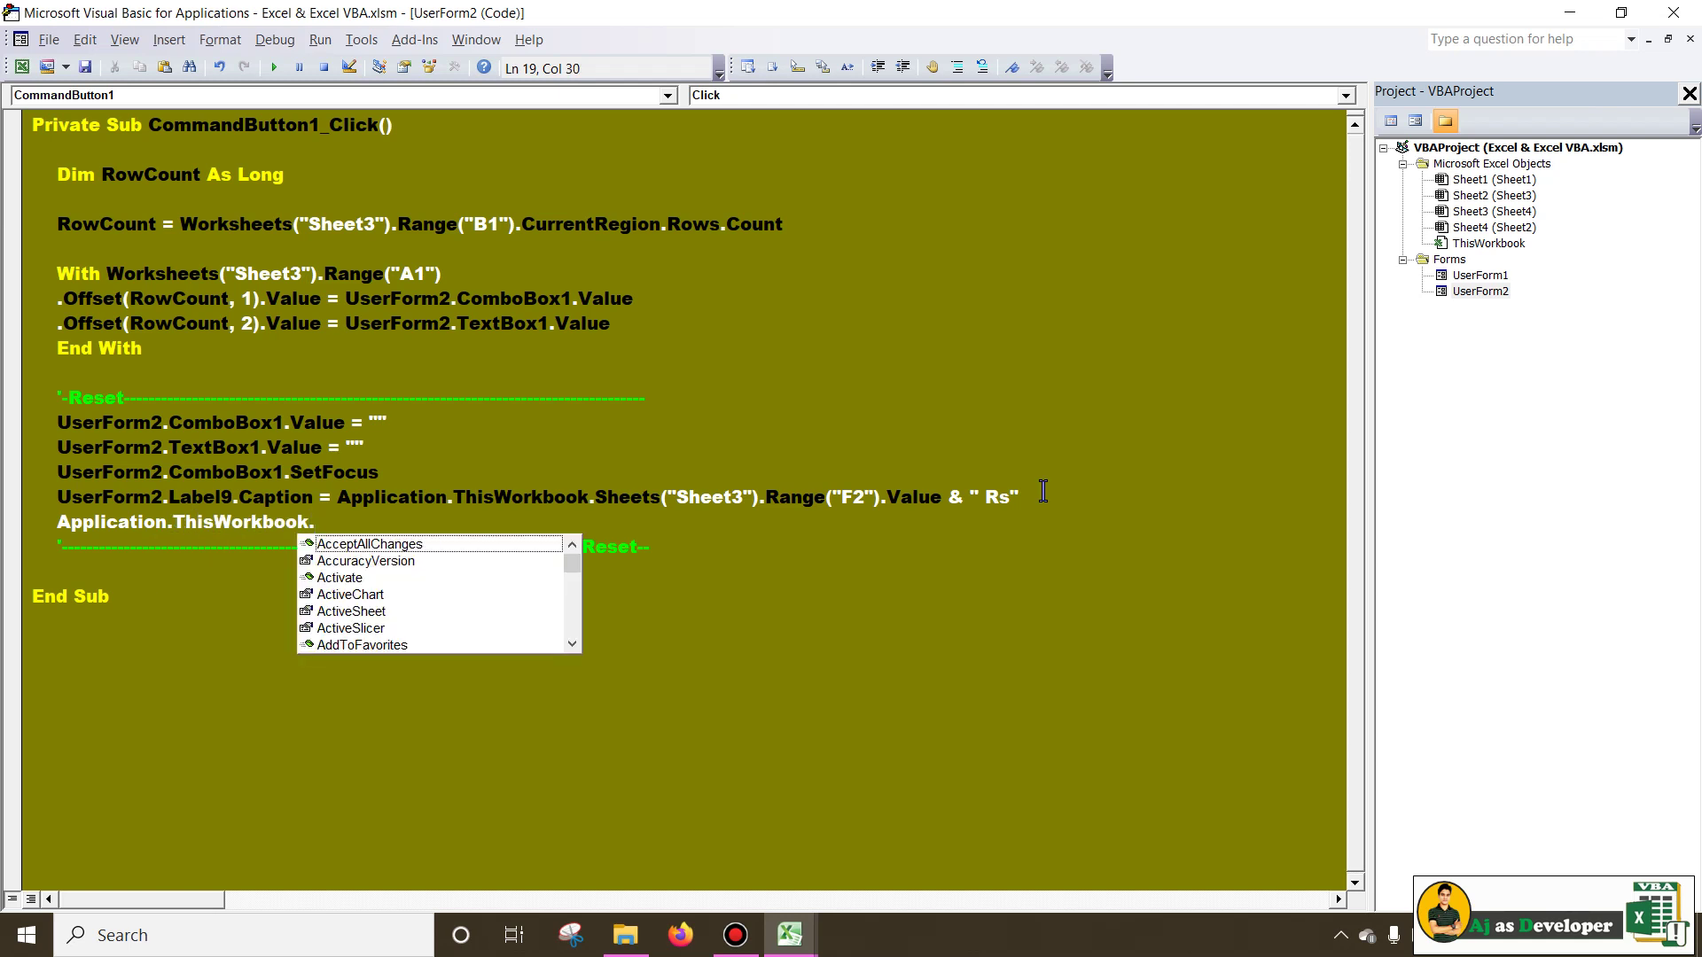
type("re")
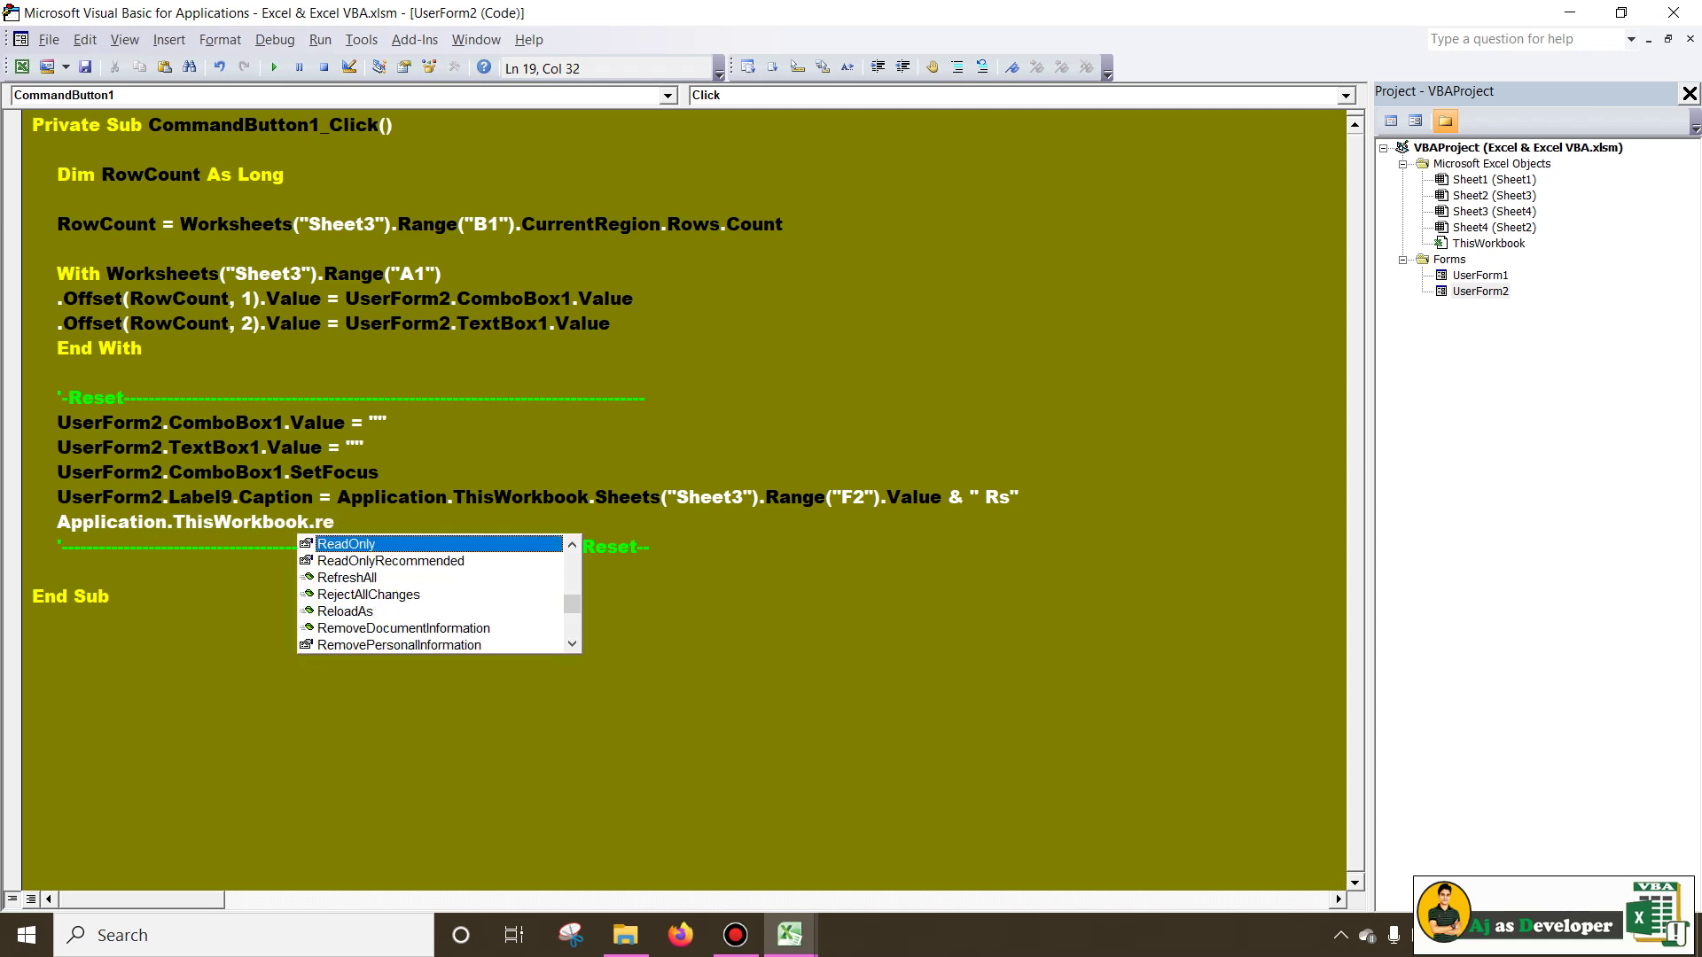
key("Down")
key("Down")
key("Tab")
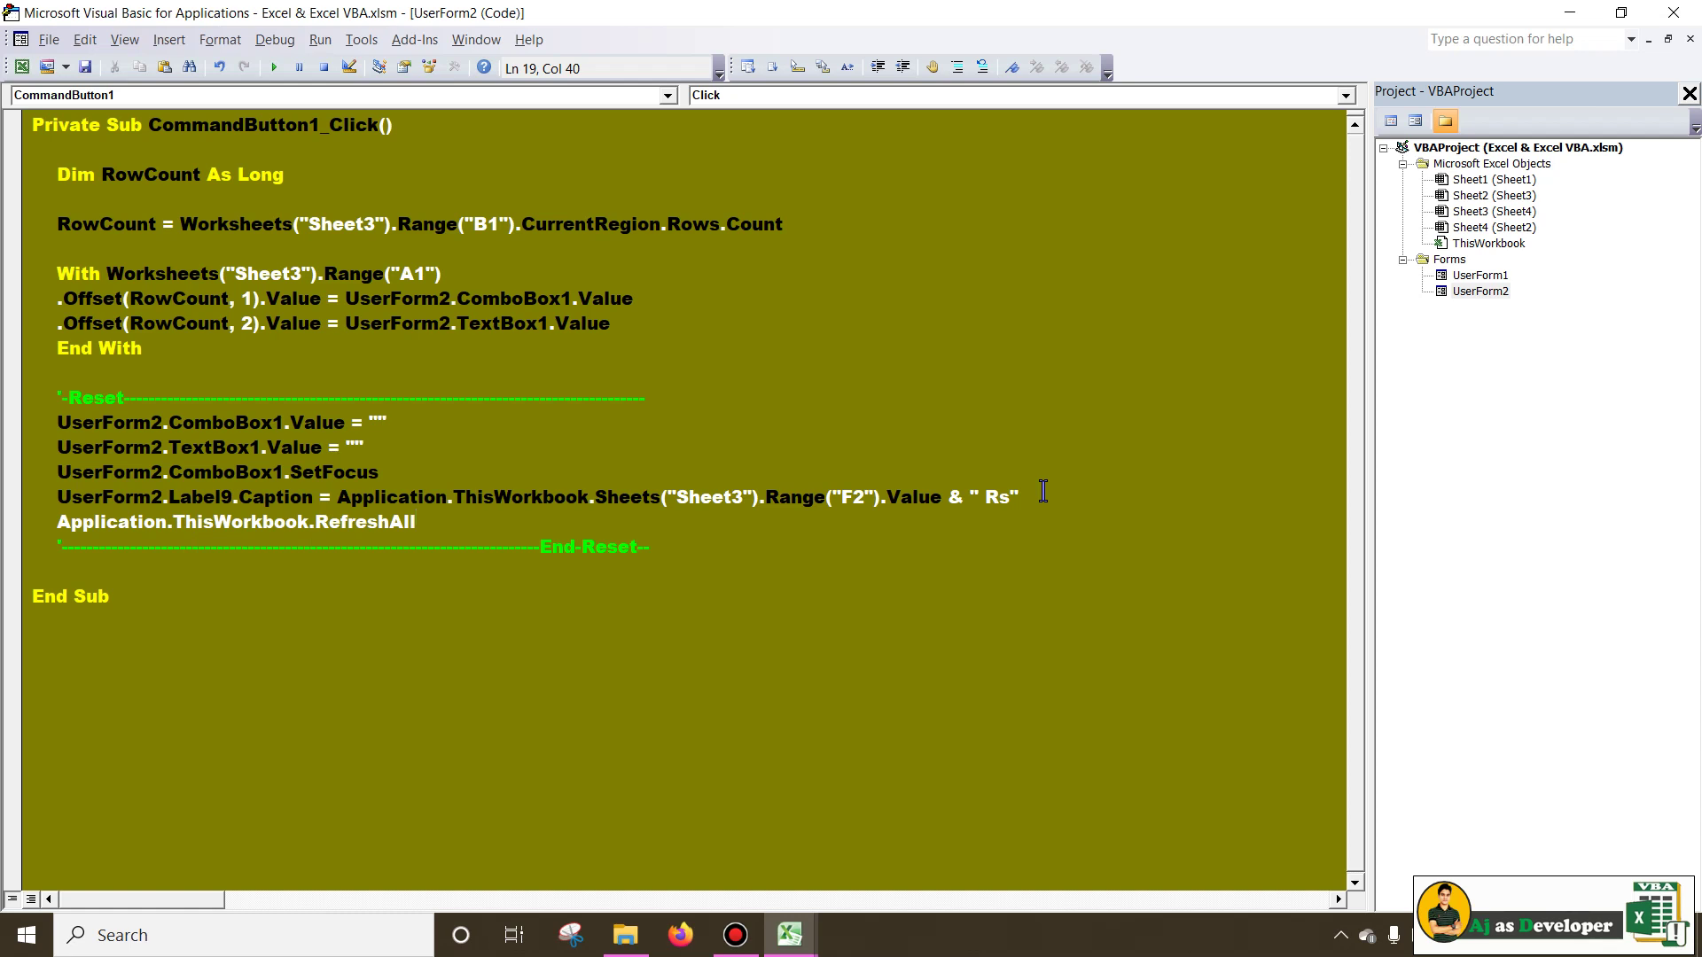
key("Down")
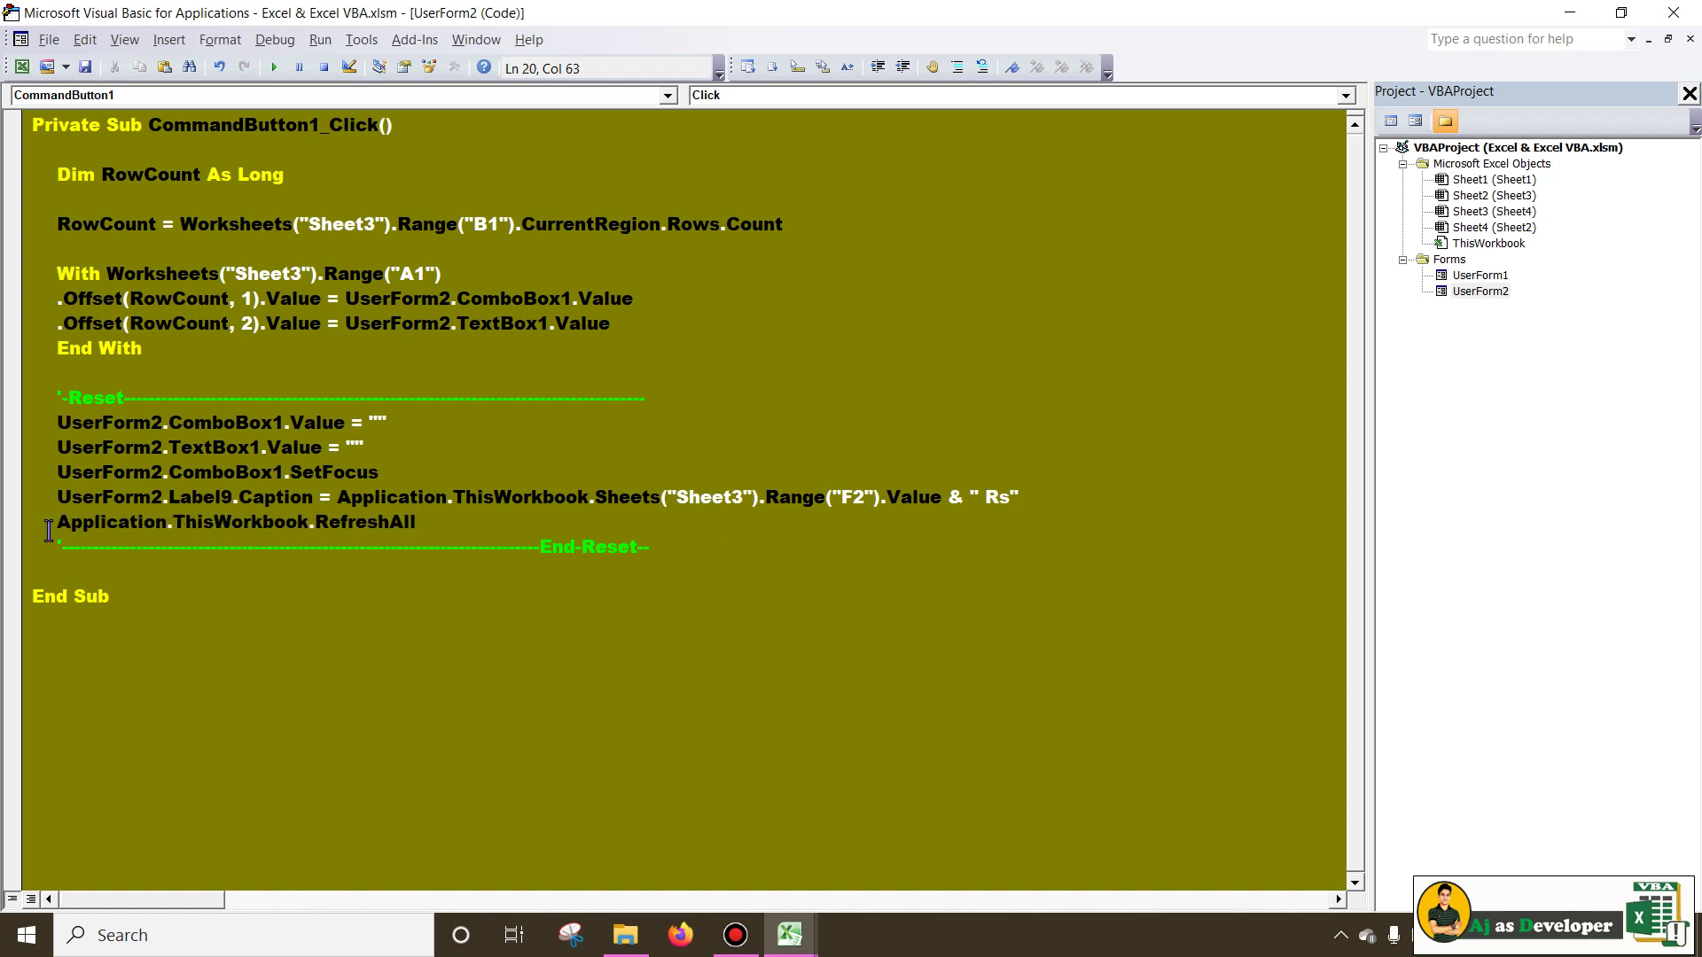
left_click_drag(59, 529, 427, 521)
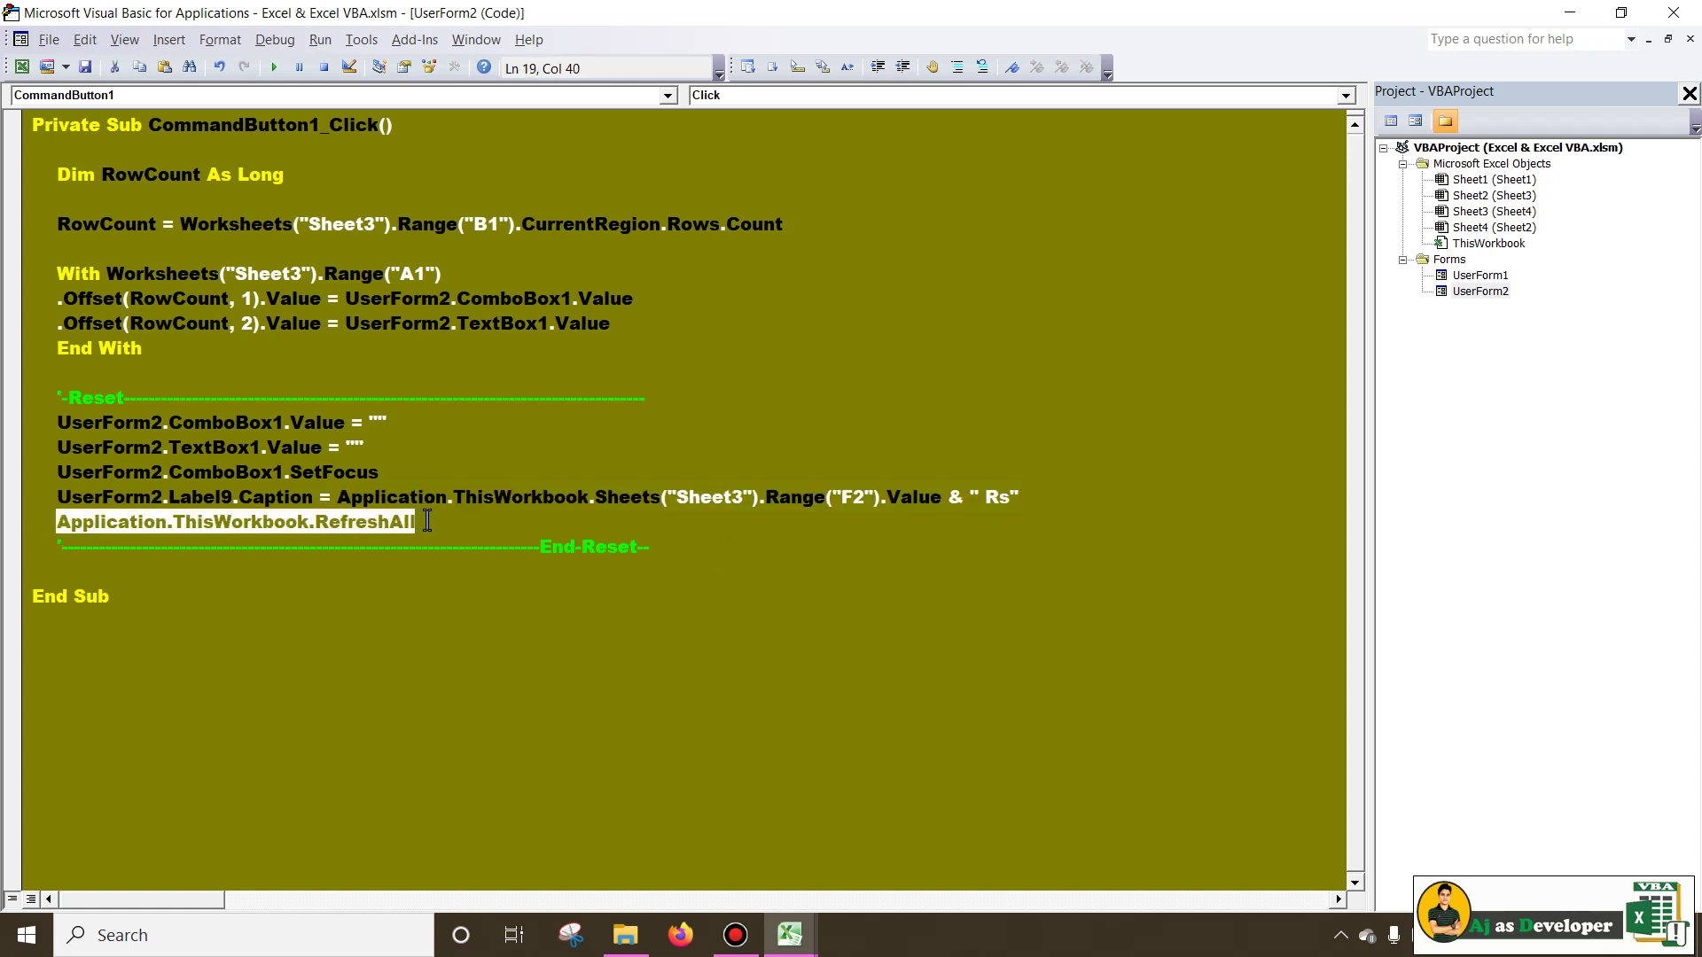
Run the Credit Form and save a credit entry for the first listed party.
double_click(1487, 292)
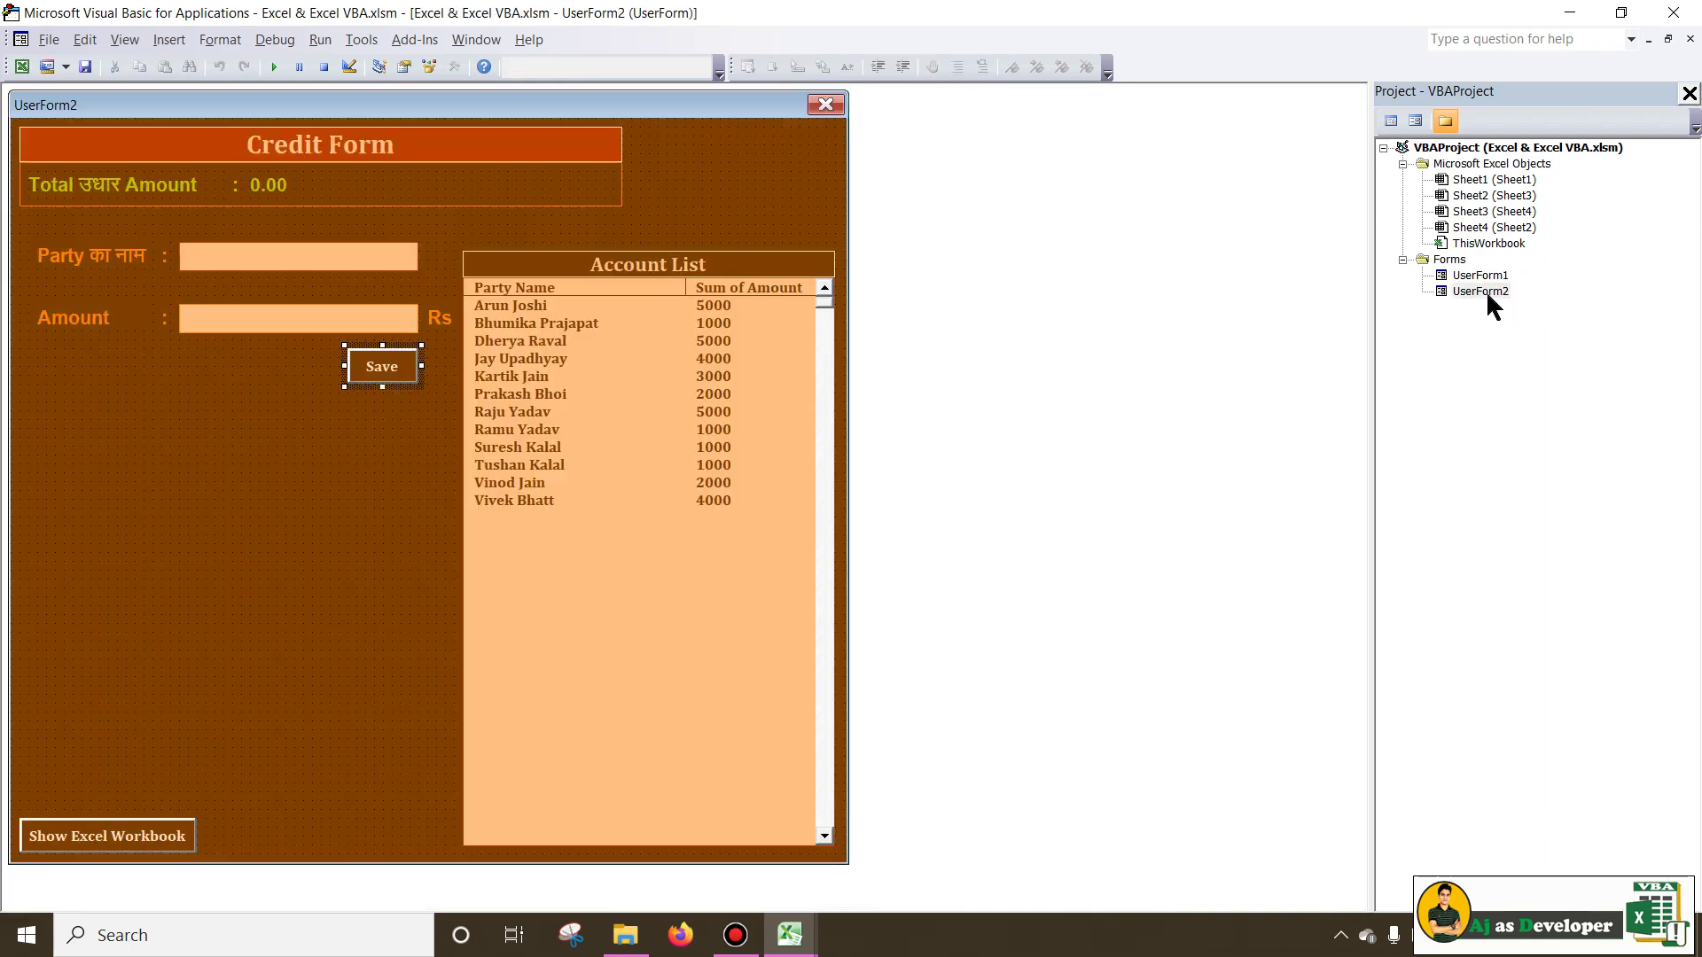
left_click(275, 66)
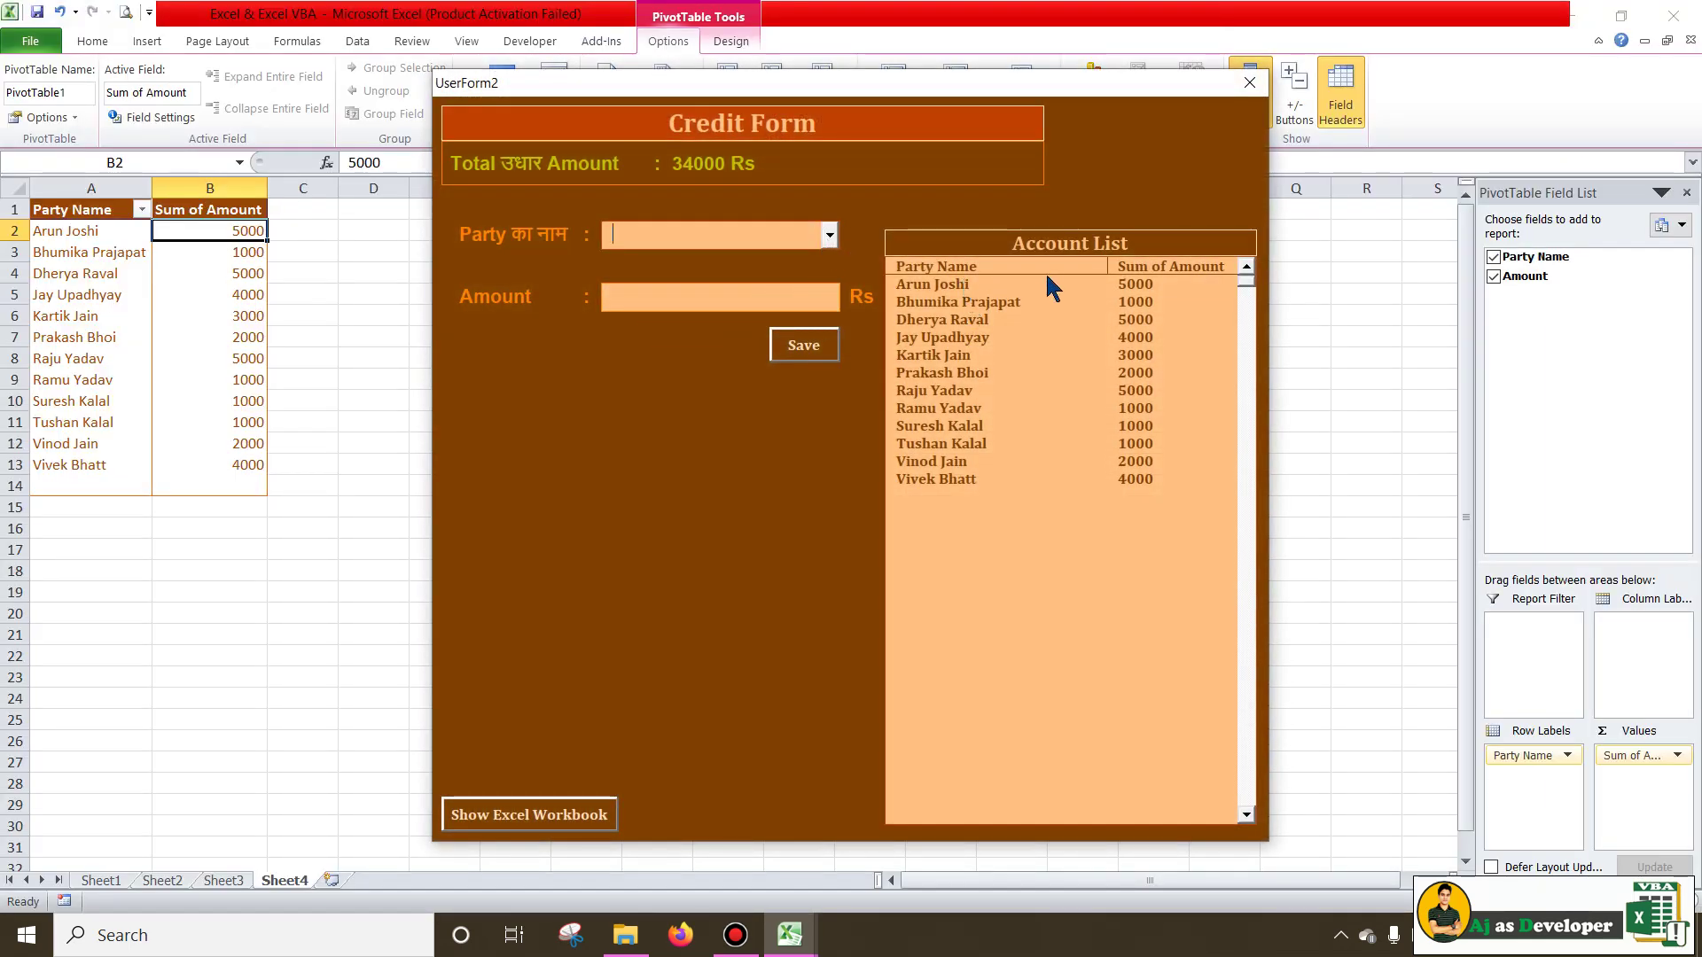
left_click(830, 236)
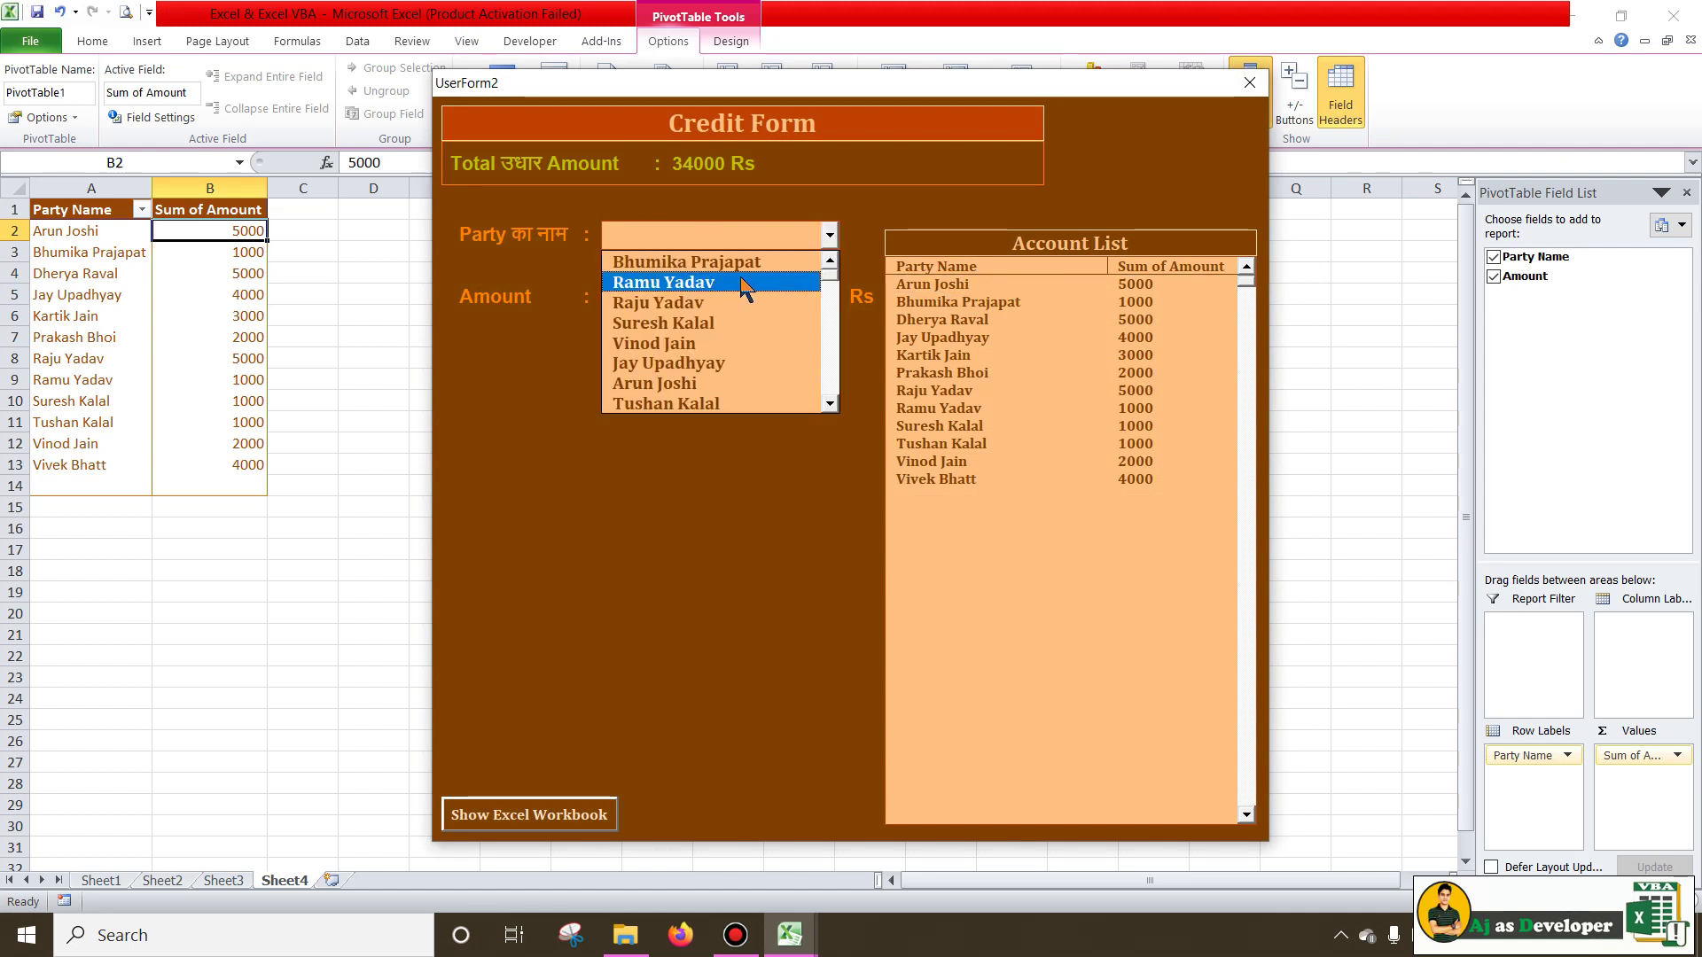
type("Arun Joshi")
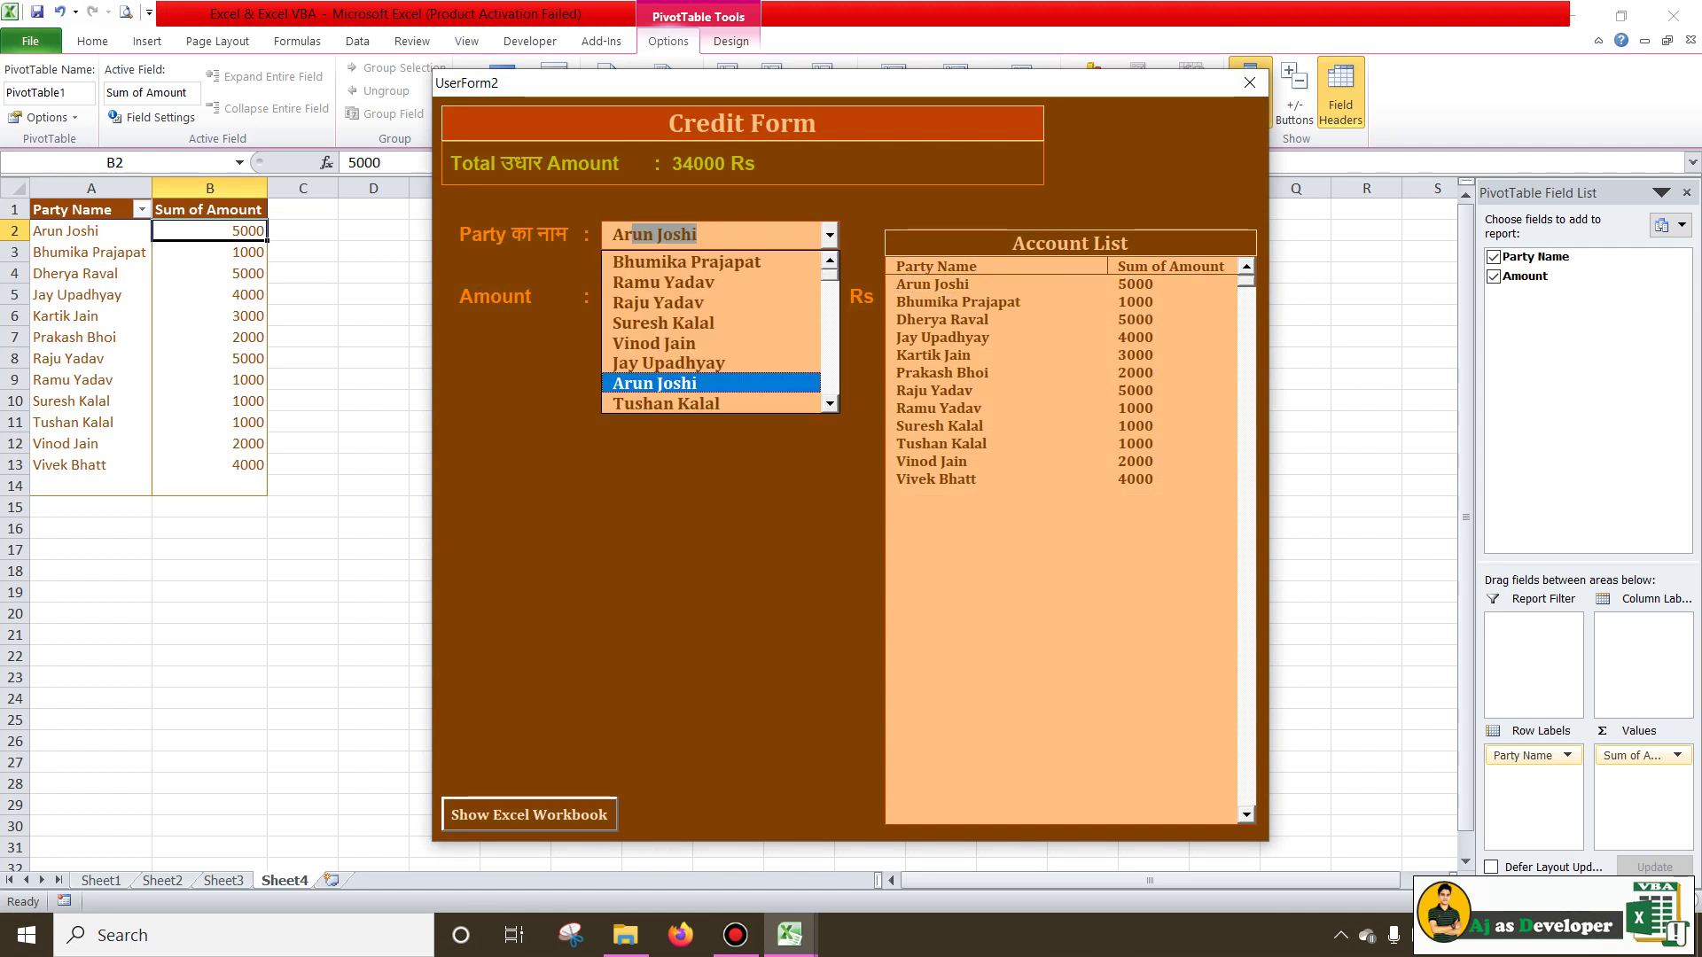
key("Return")
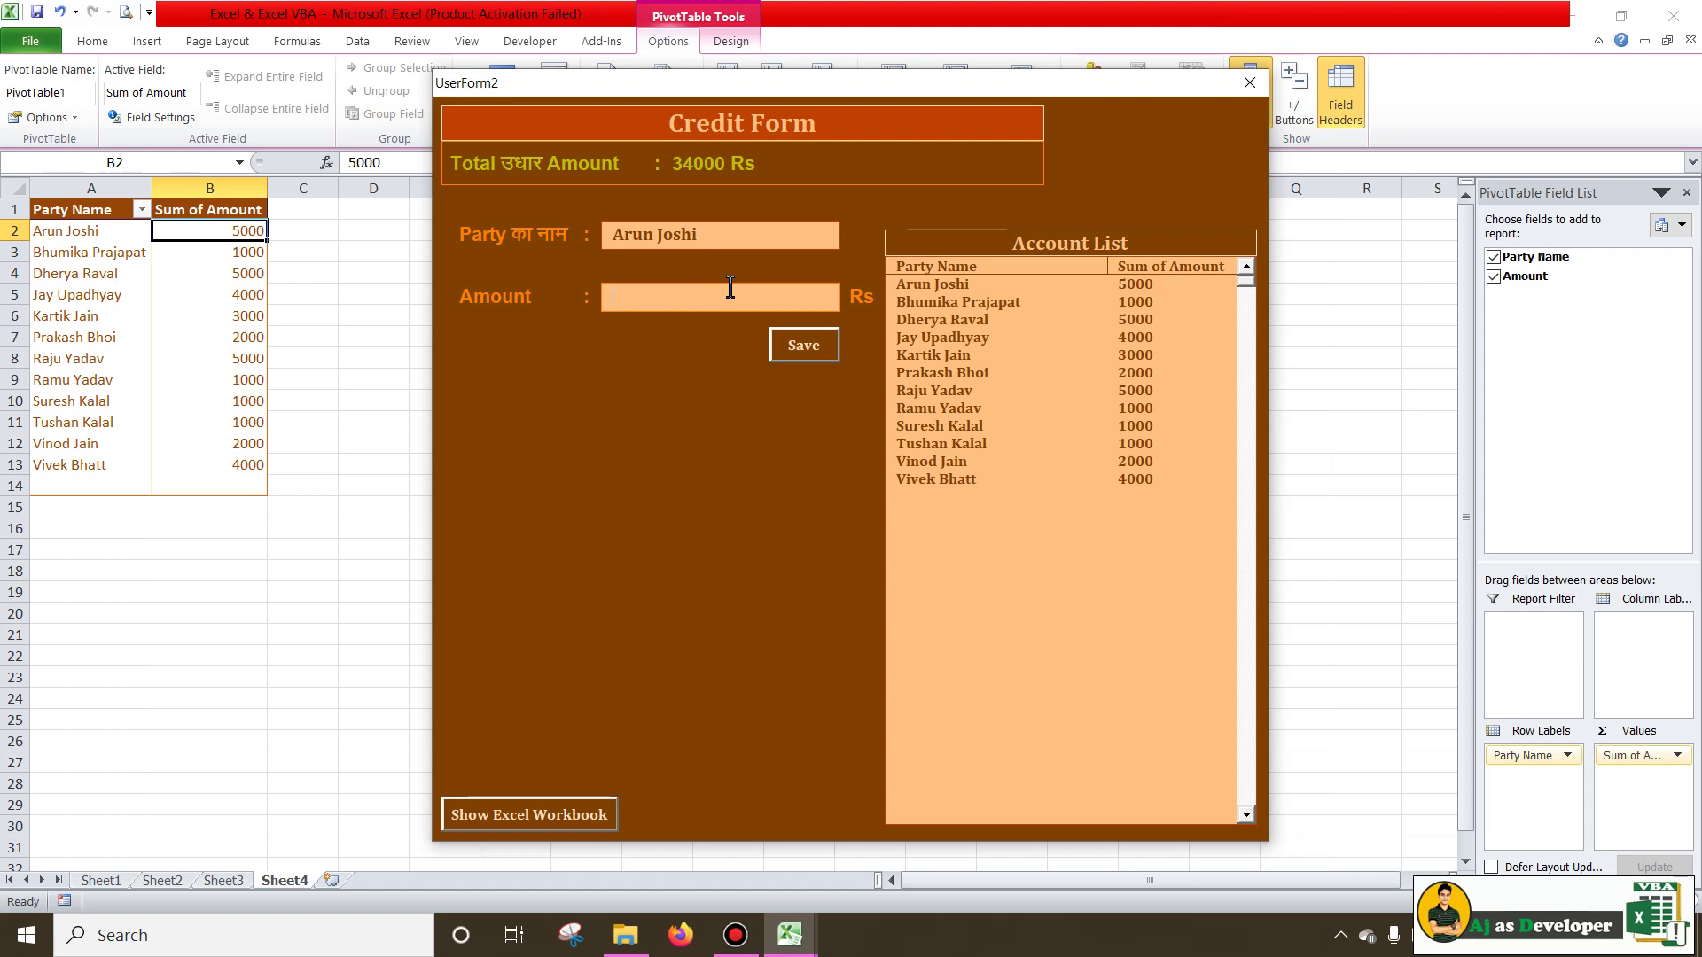
type("4000")
key("Return")
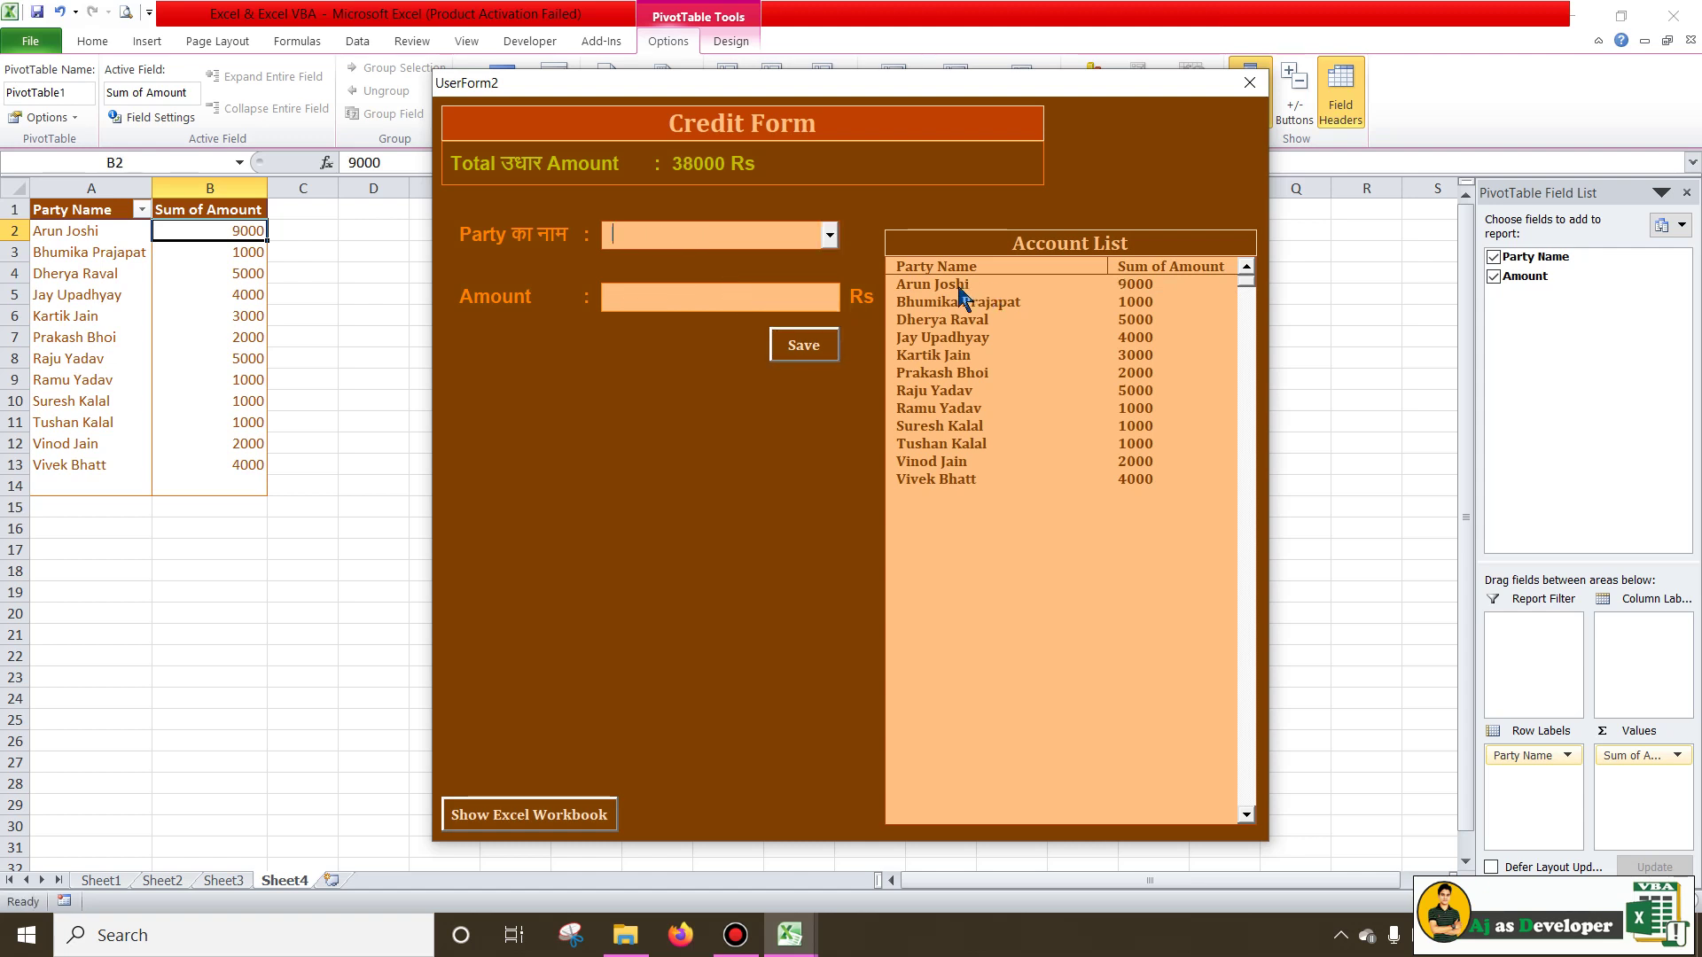
left_click(992, 285)
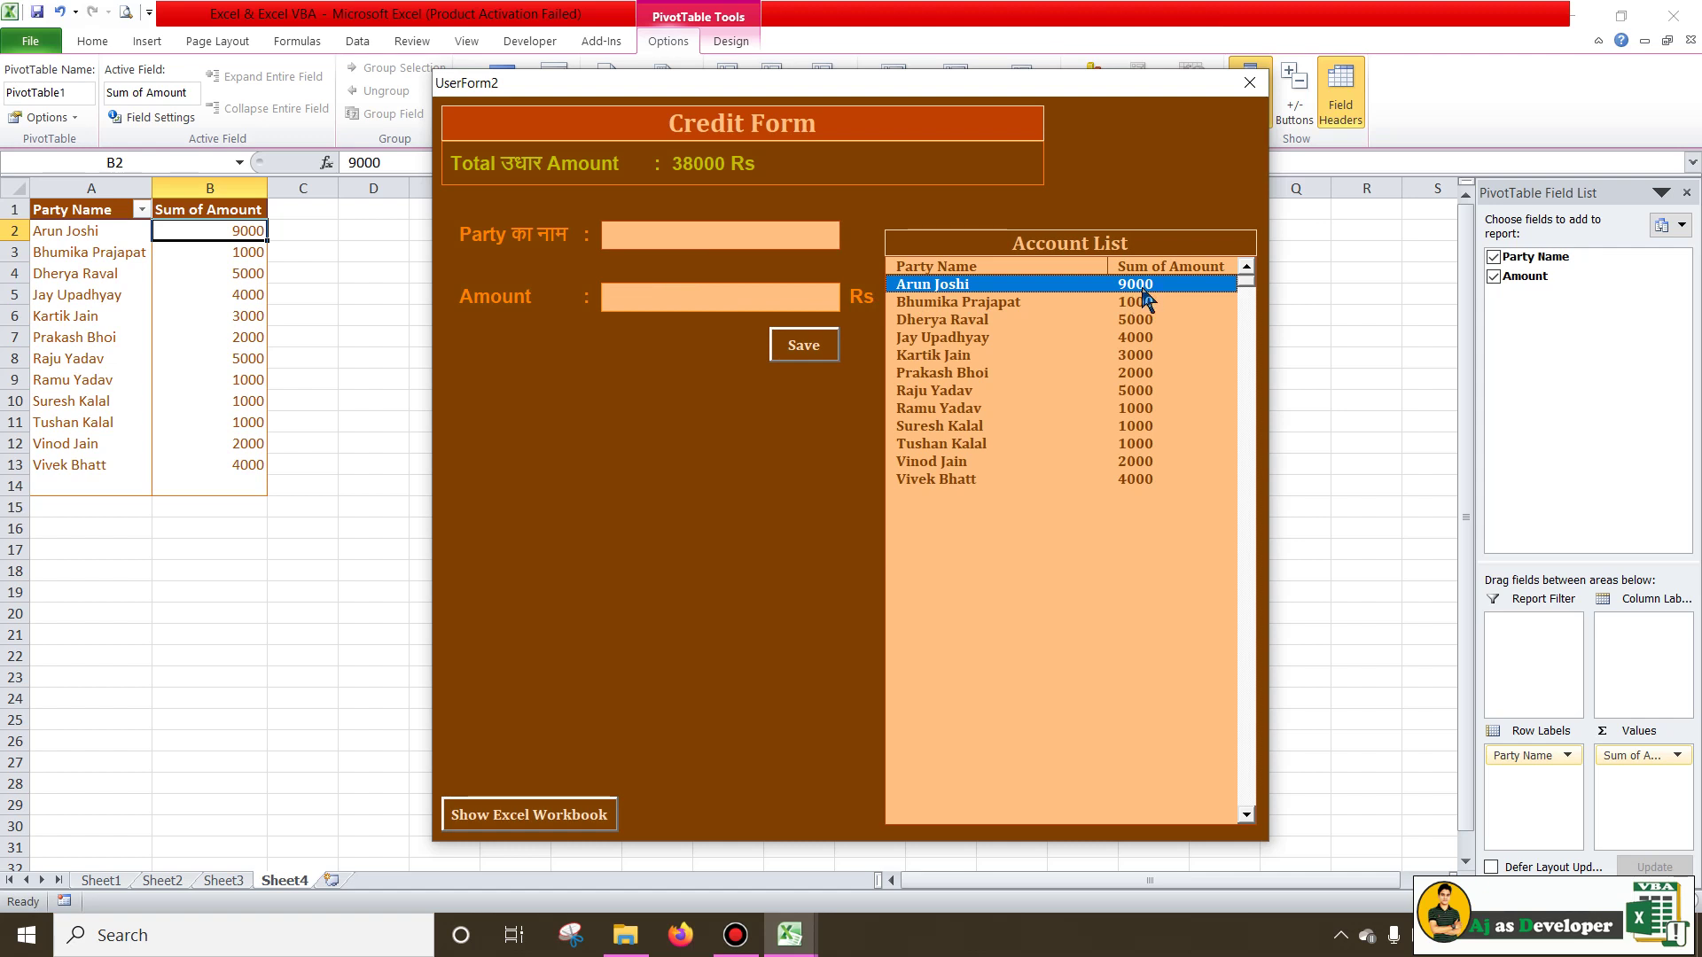
Save a second entry for the first party, raising its total to 10000, then close the form.
left_click(811, 234)
type("Arun Joshi")
key("Tab")
key("Return")
left_click(1250, 83)
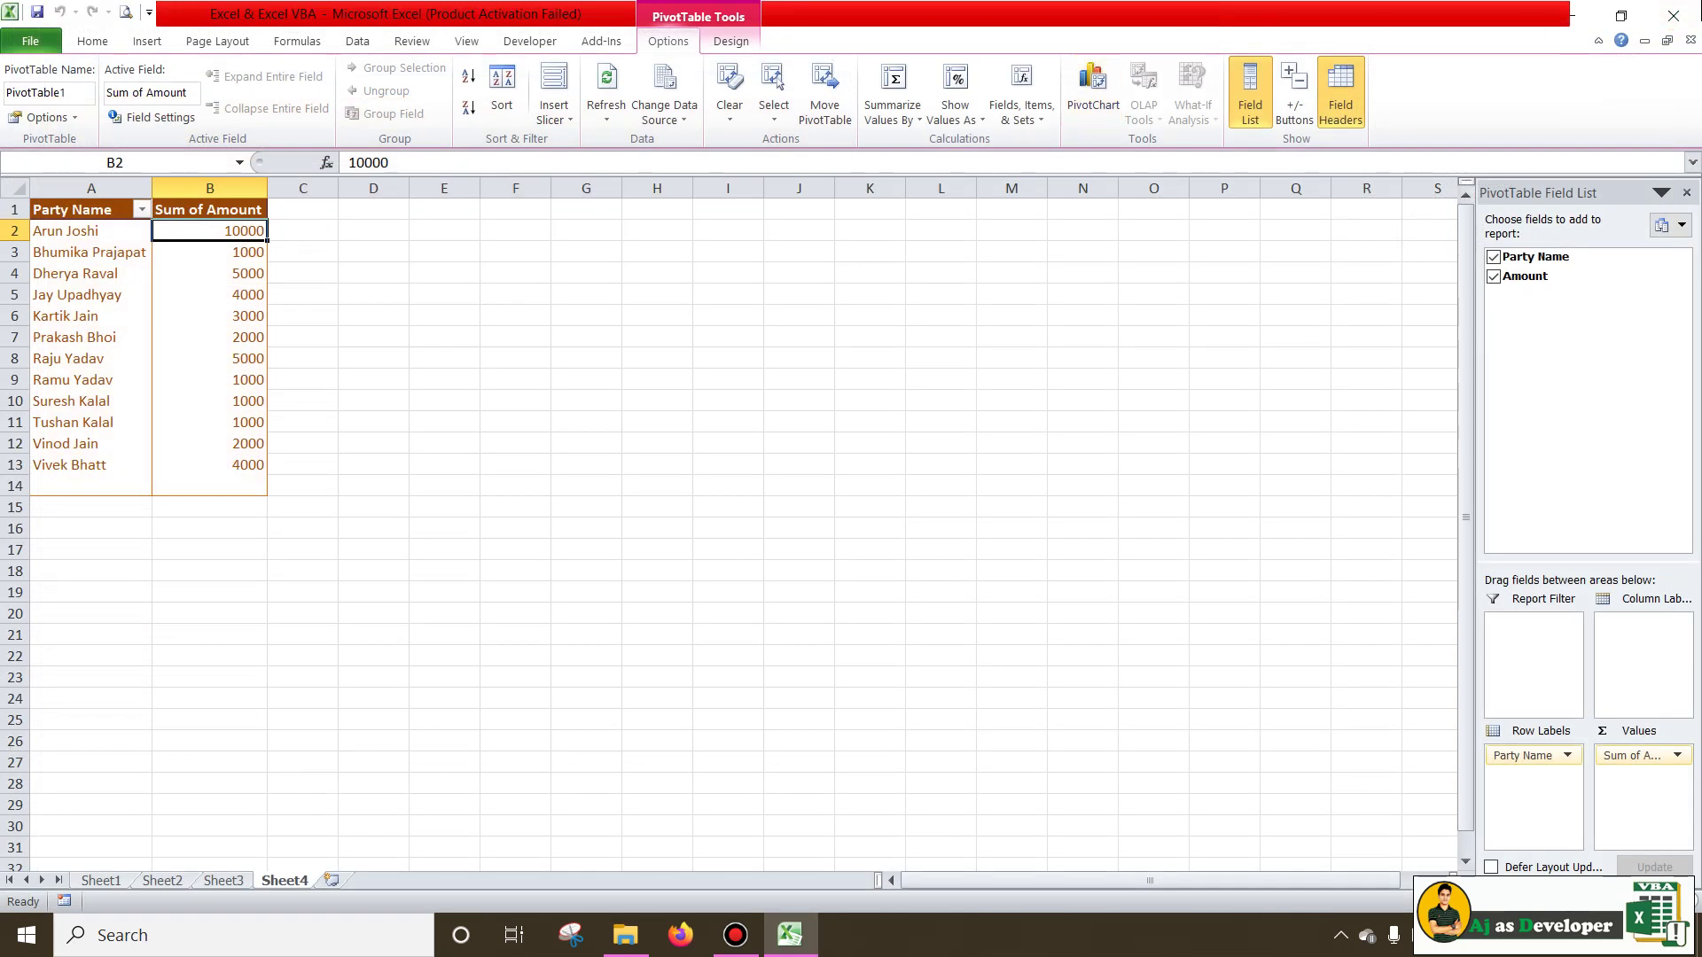
Close Excel, saving the workbook, and dismiss the Office activation notice.
left_click(1673, 15)
left_click(764, 494)
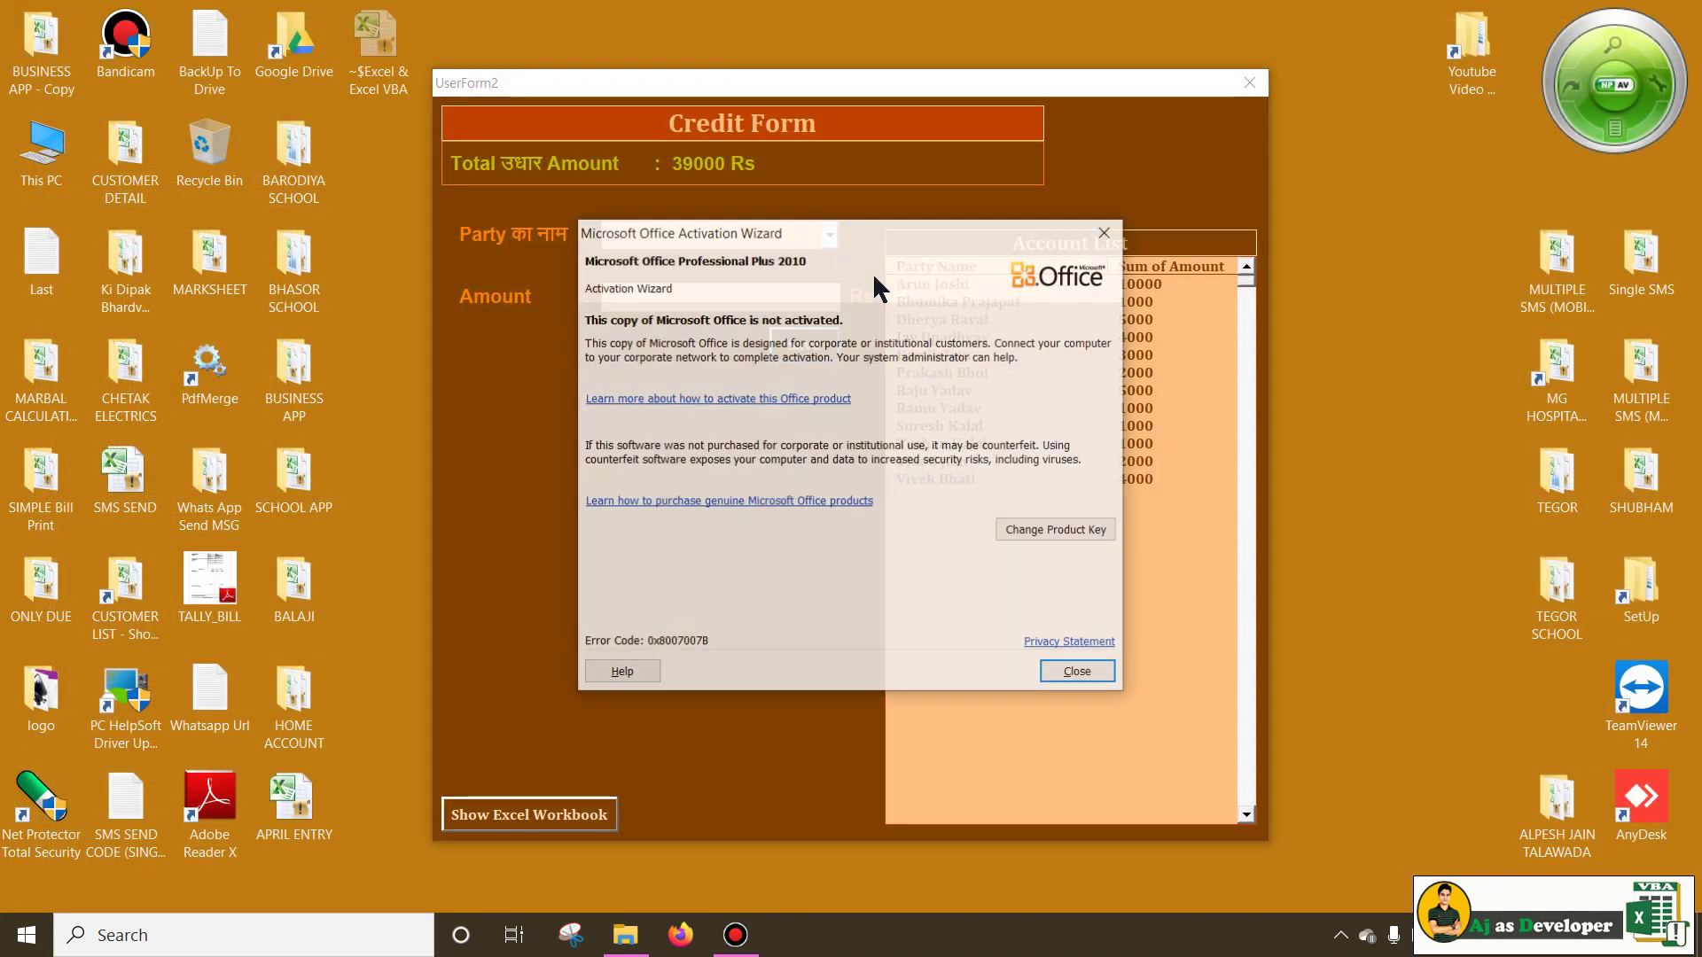
left_click(1078, 677)
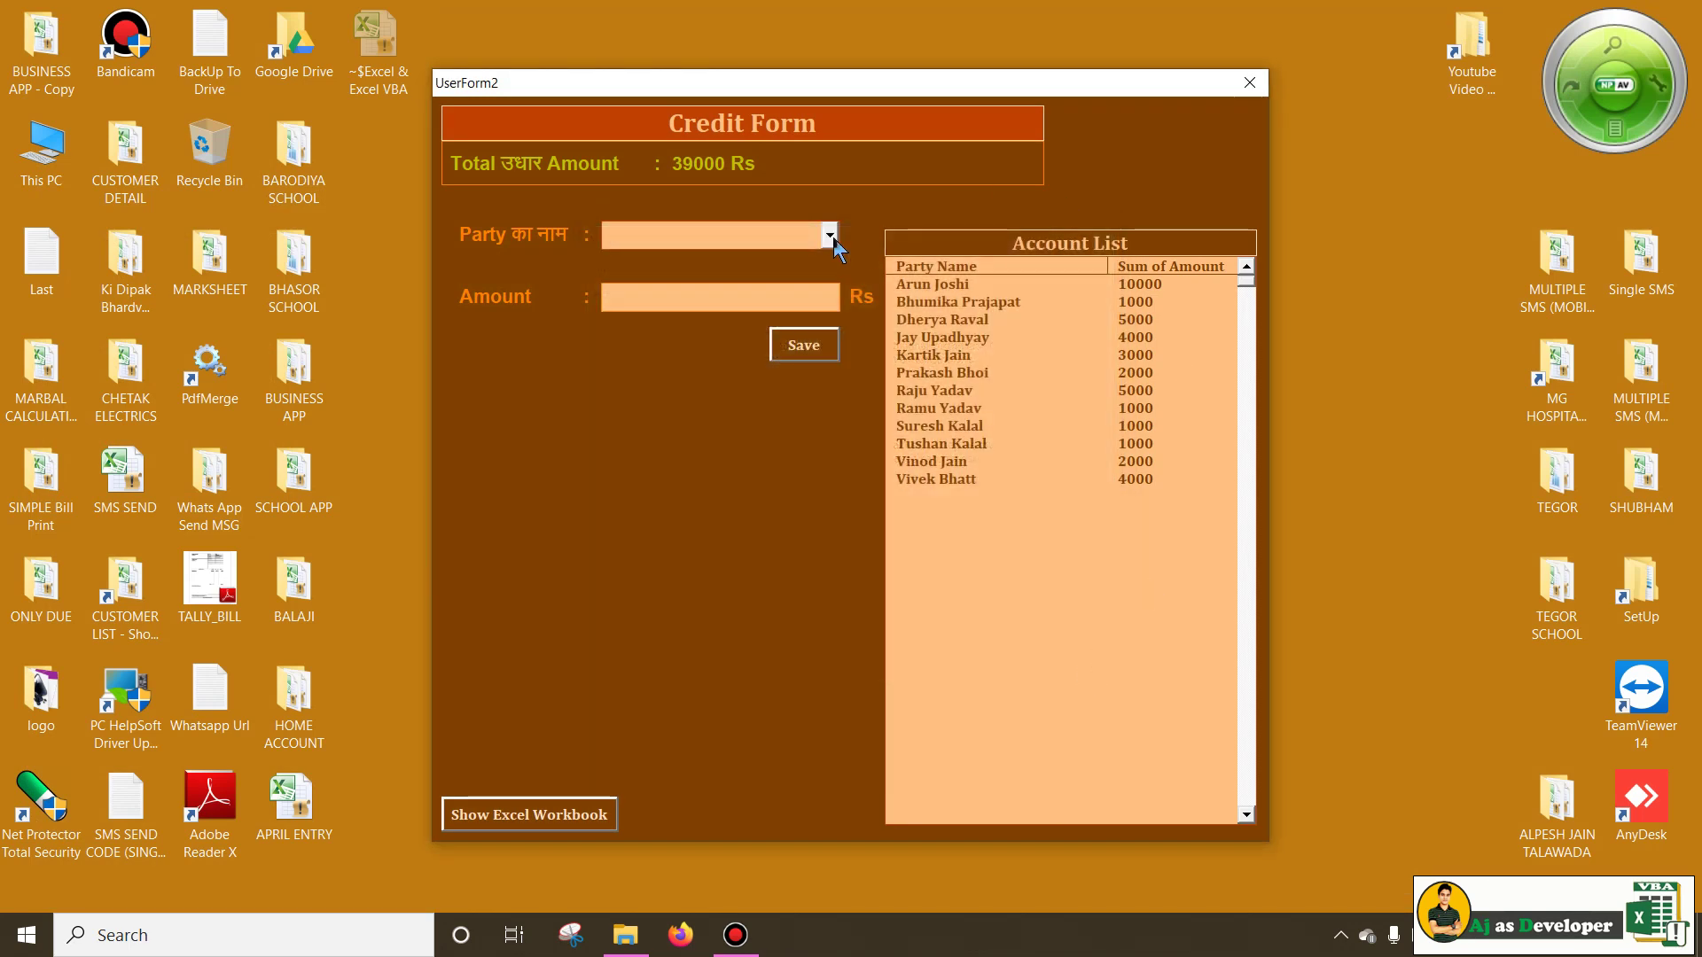
Save a 5000 Rs credit for the second party, bringing it to 6000 and the total to 44000 Rs.
left_click(830, 235)
left_click(718, 241)
left_click(1074, 310)
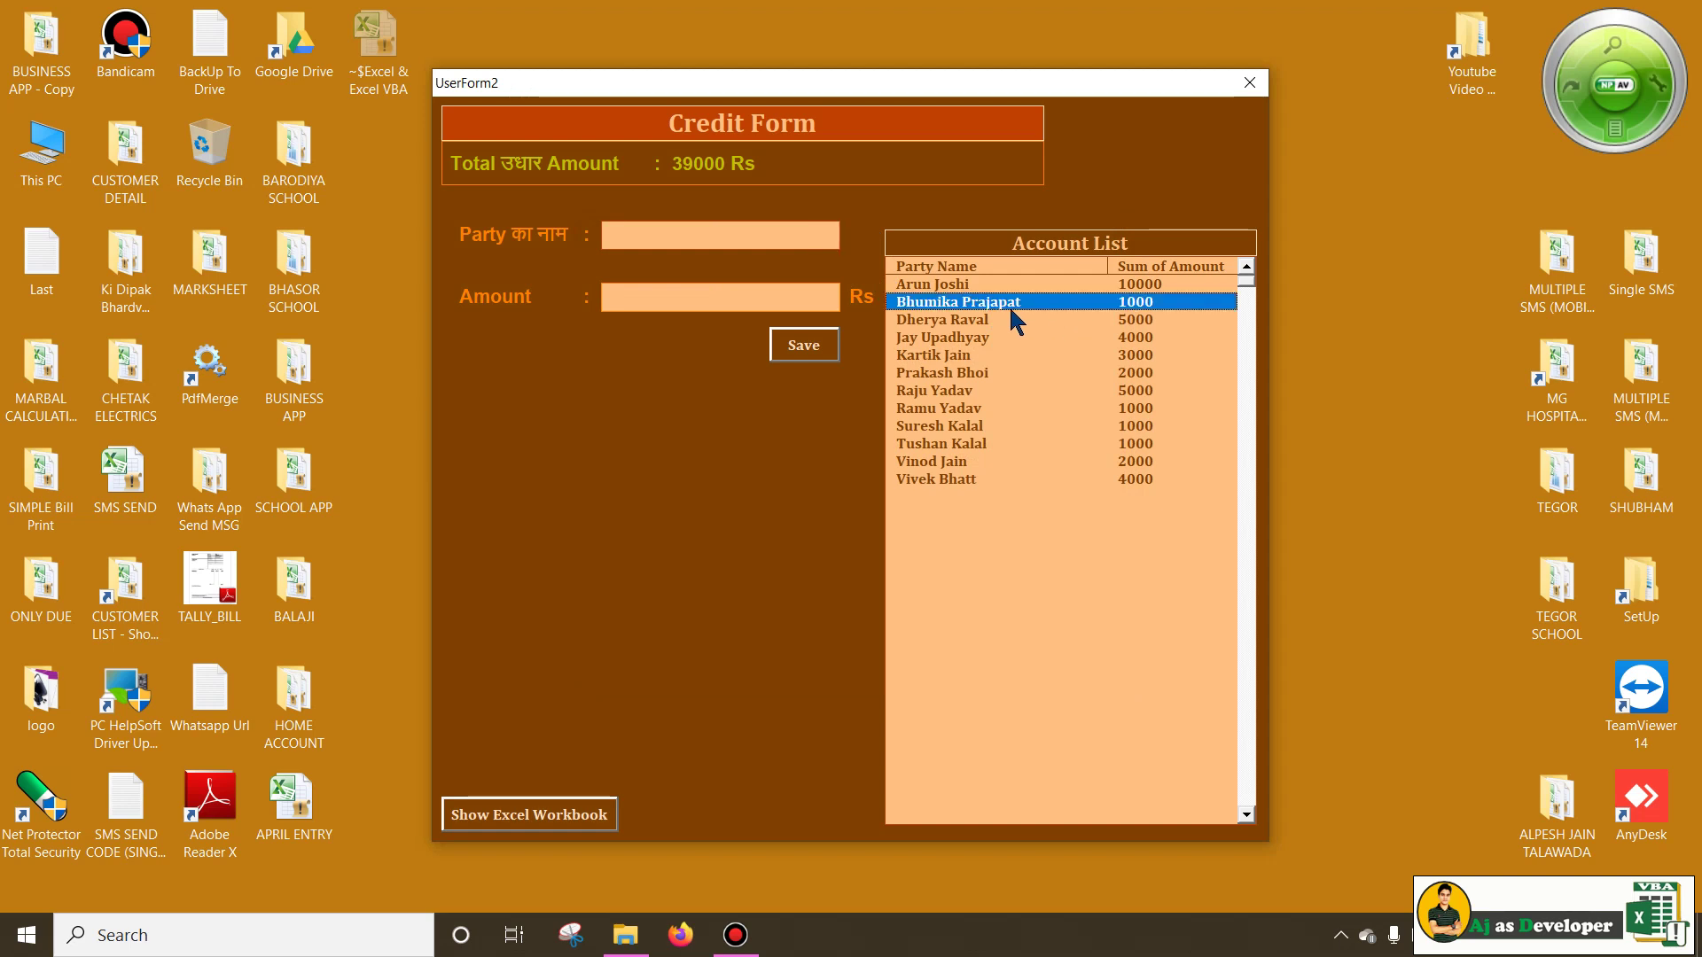
left_click(693, 236)
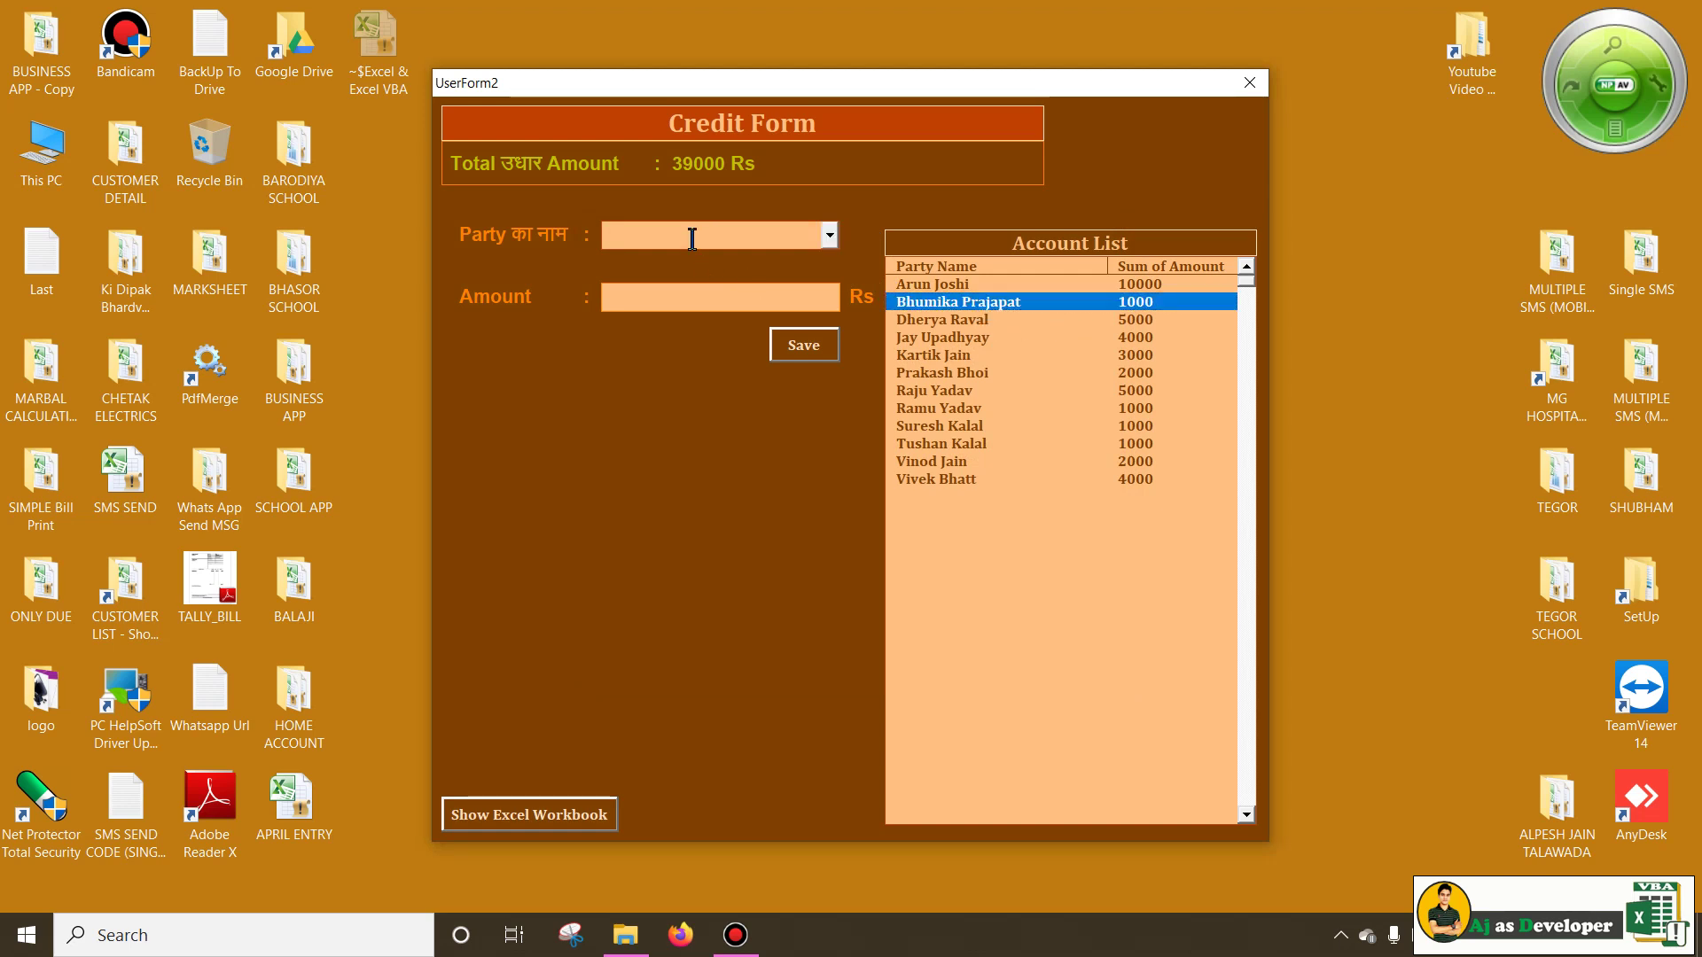
type("Bhumika Prajapat")
left_click(620, 297)
type("50")
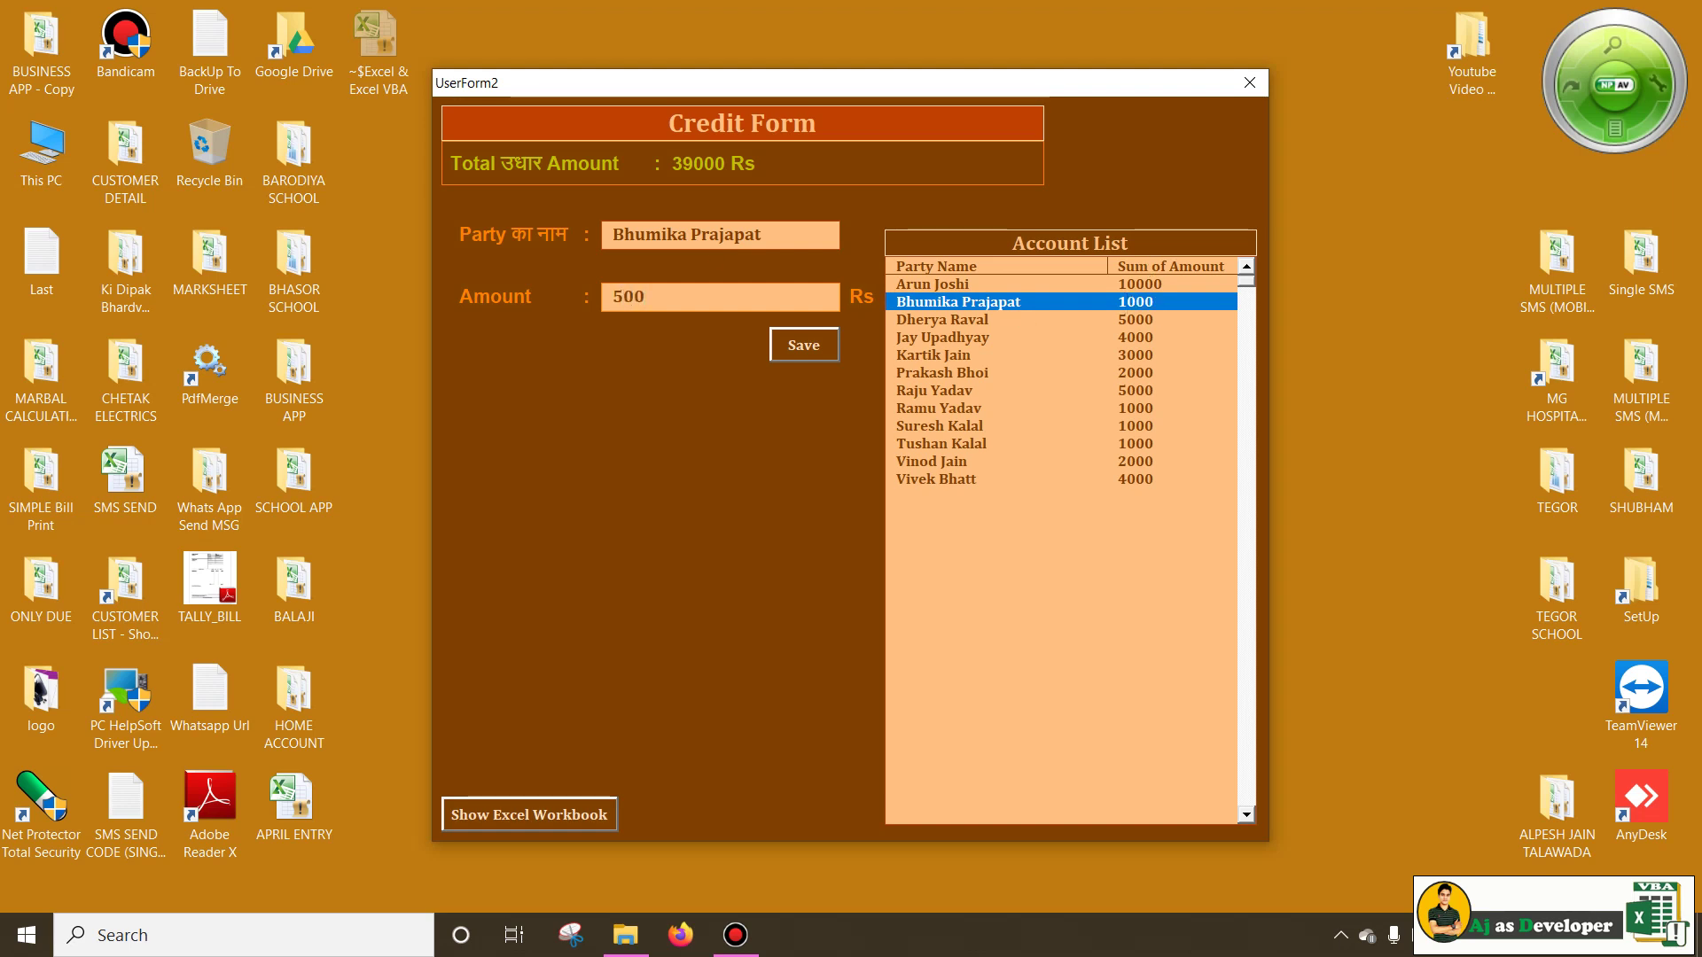
type("0")
key("Tab")
key("Return")
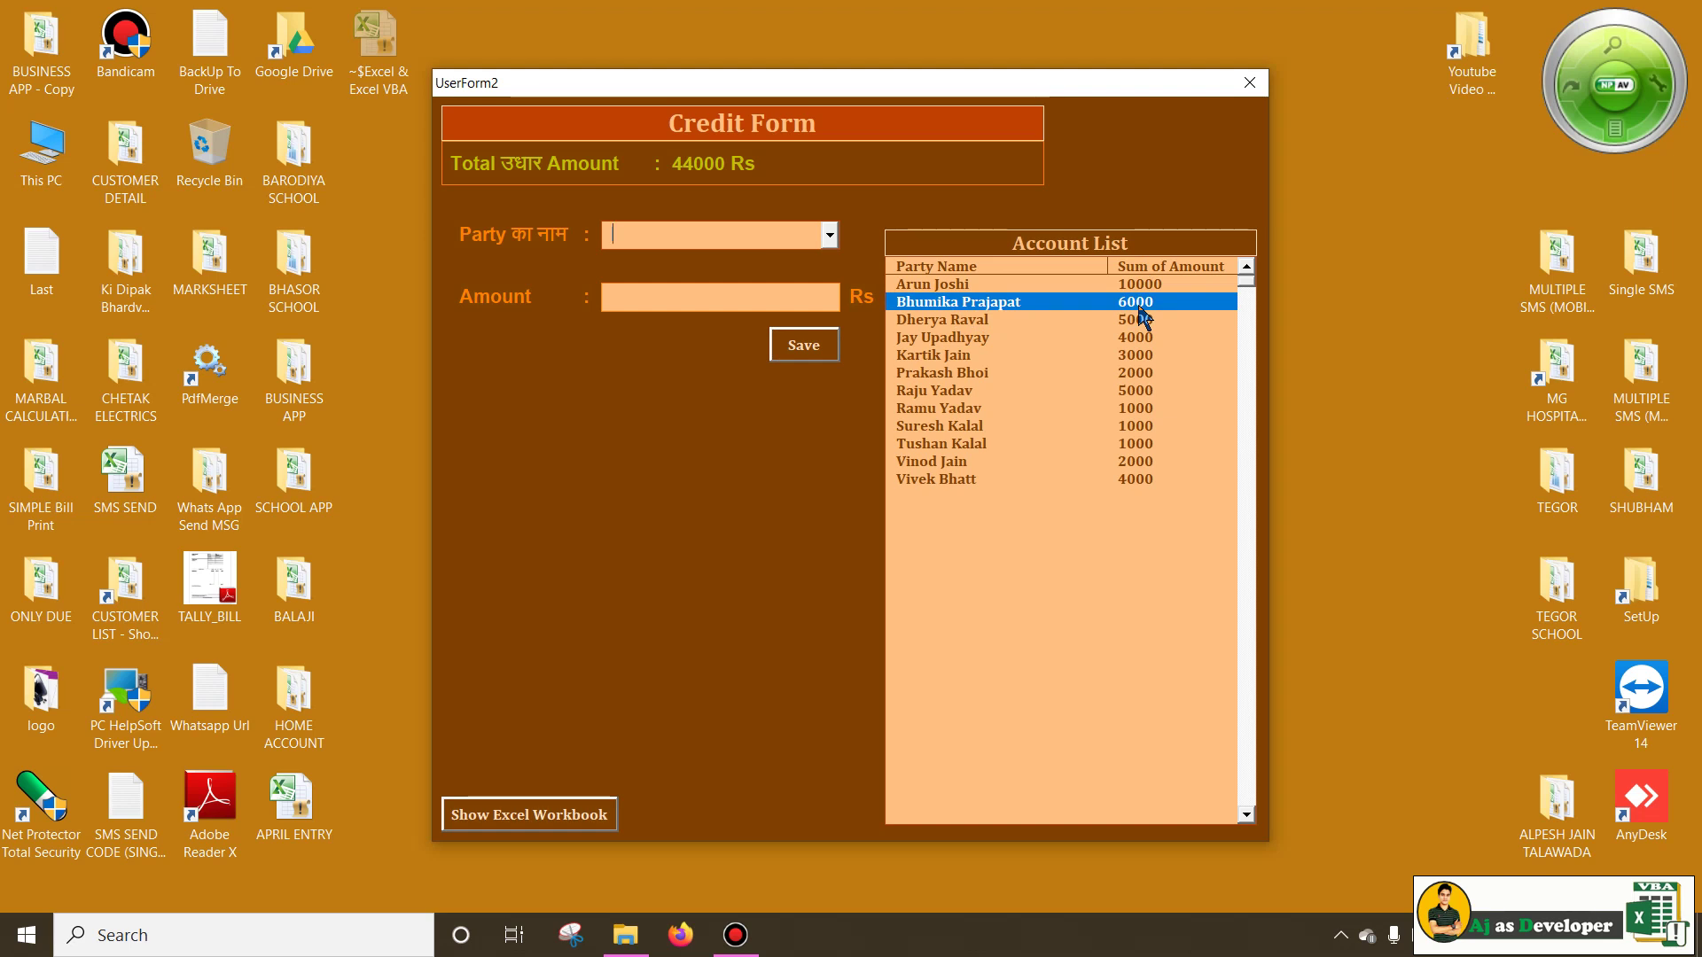
left_click(966, 285)
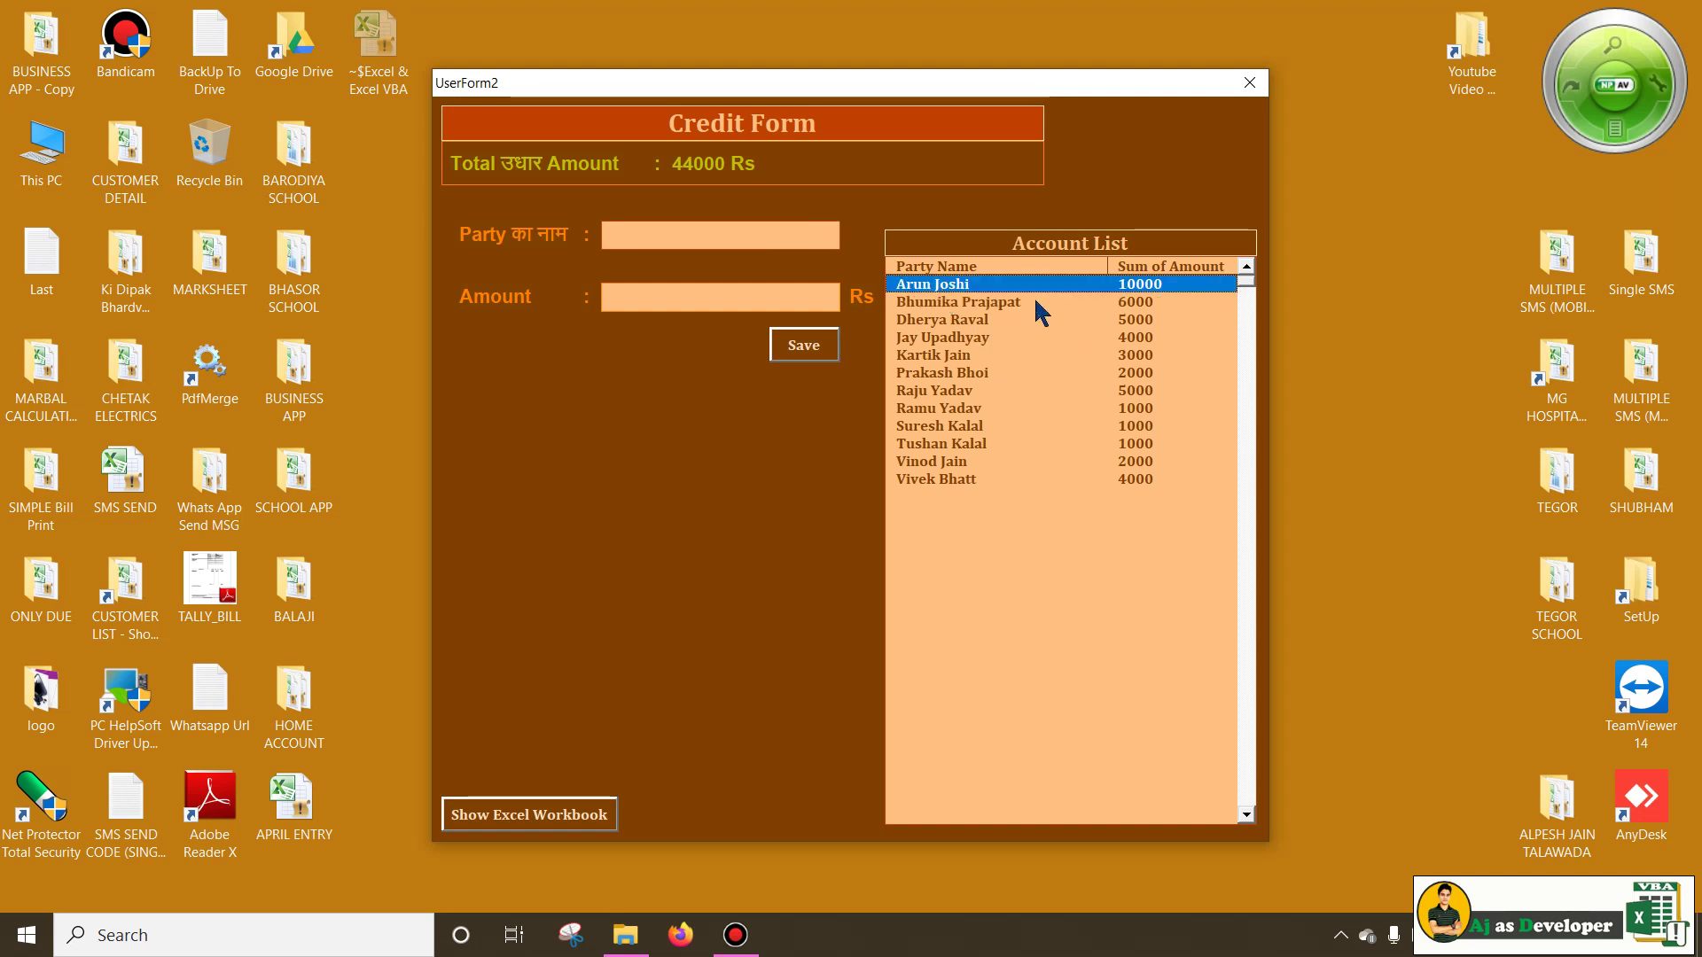
left_click(1120, 482)
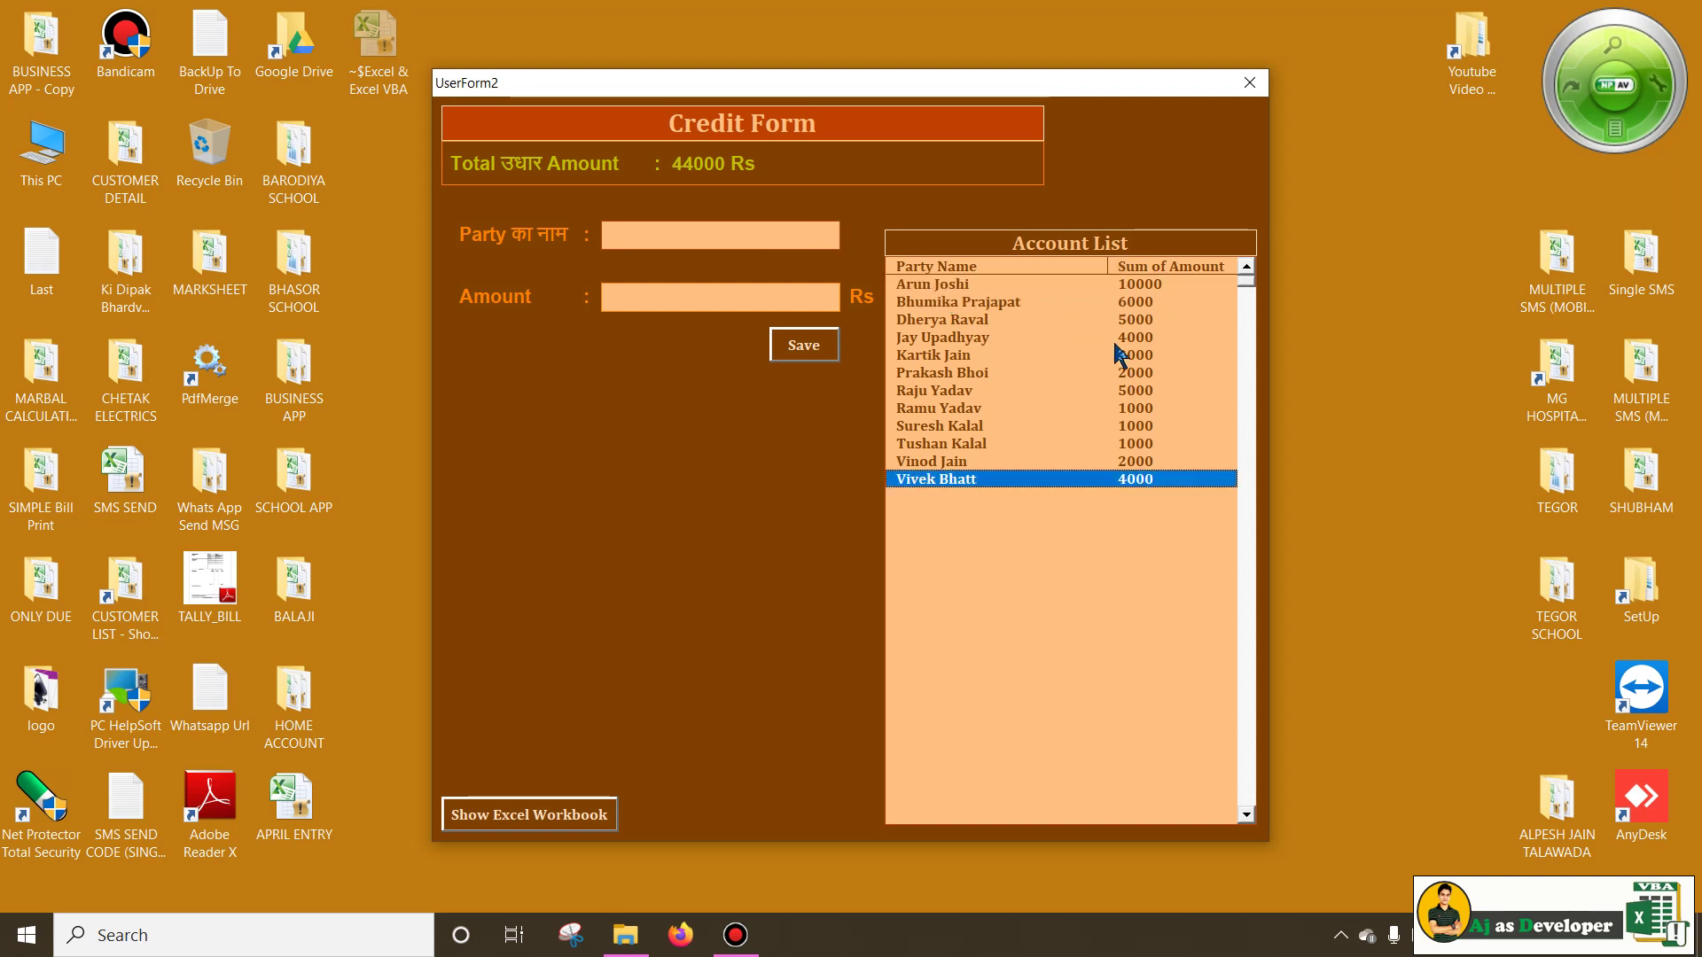